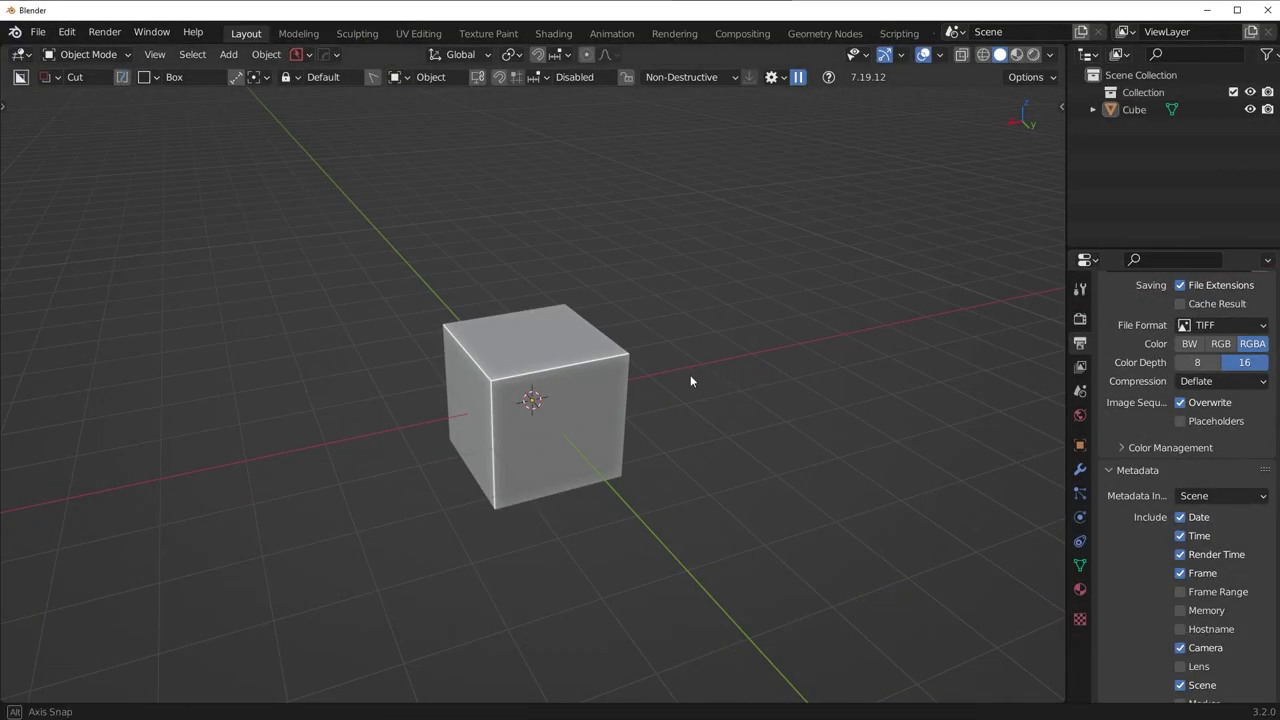
Switch the viewport shading's Cavity option off and on again to compare the highlights along the cube's edges
middle_click_drag(690, 374, 781, 367)
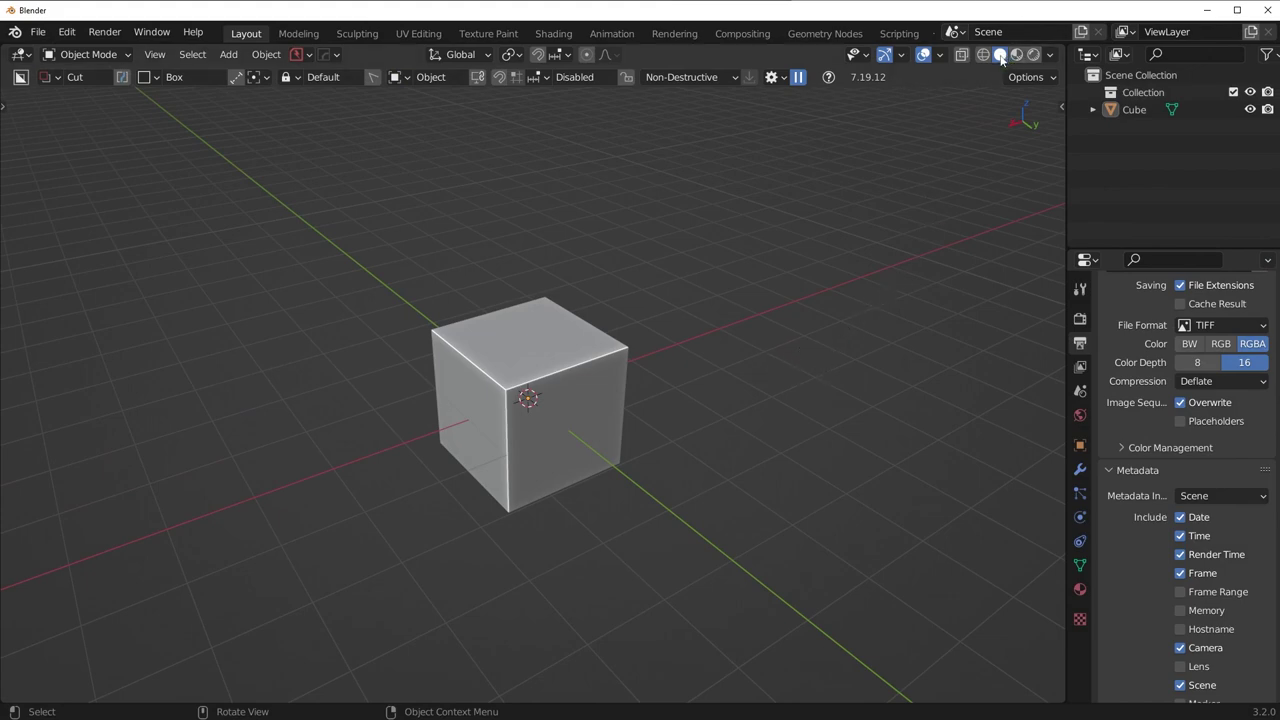
left_click(1050, 55)
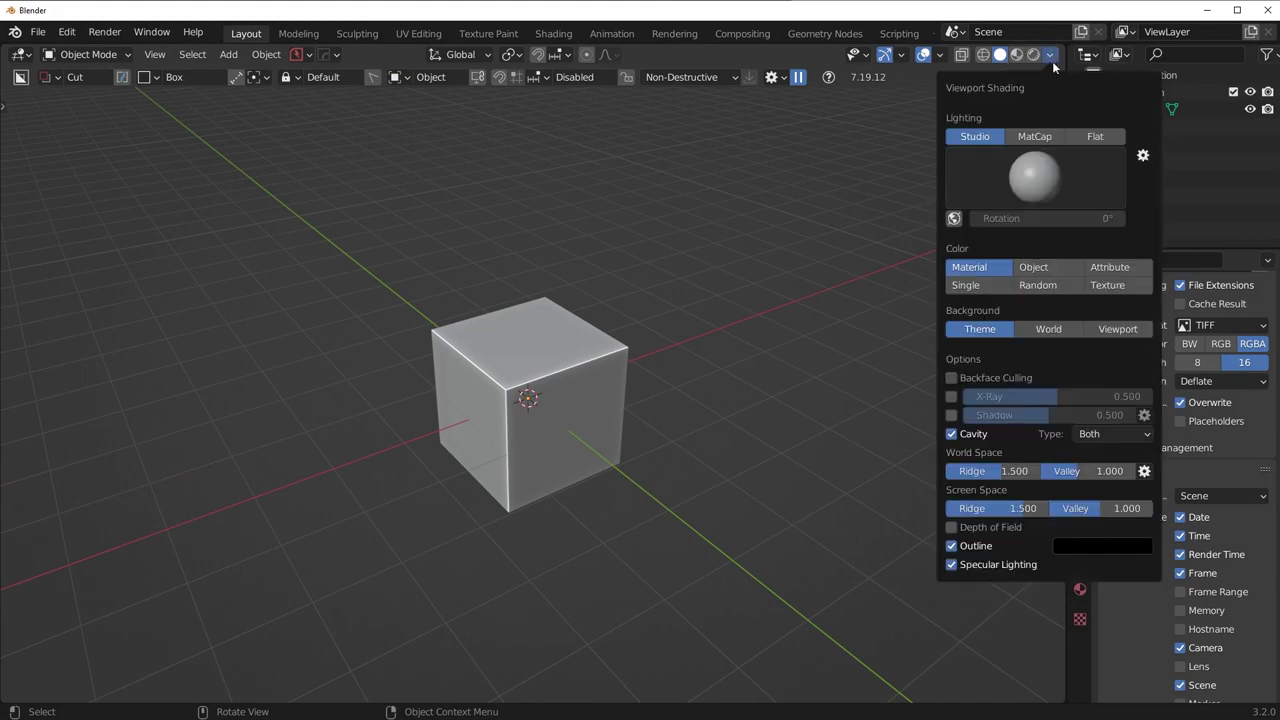
left_click(970, 434)
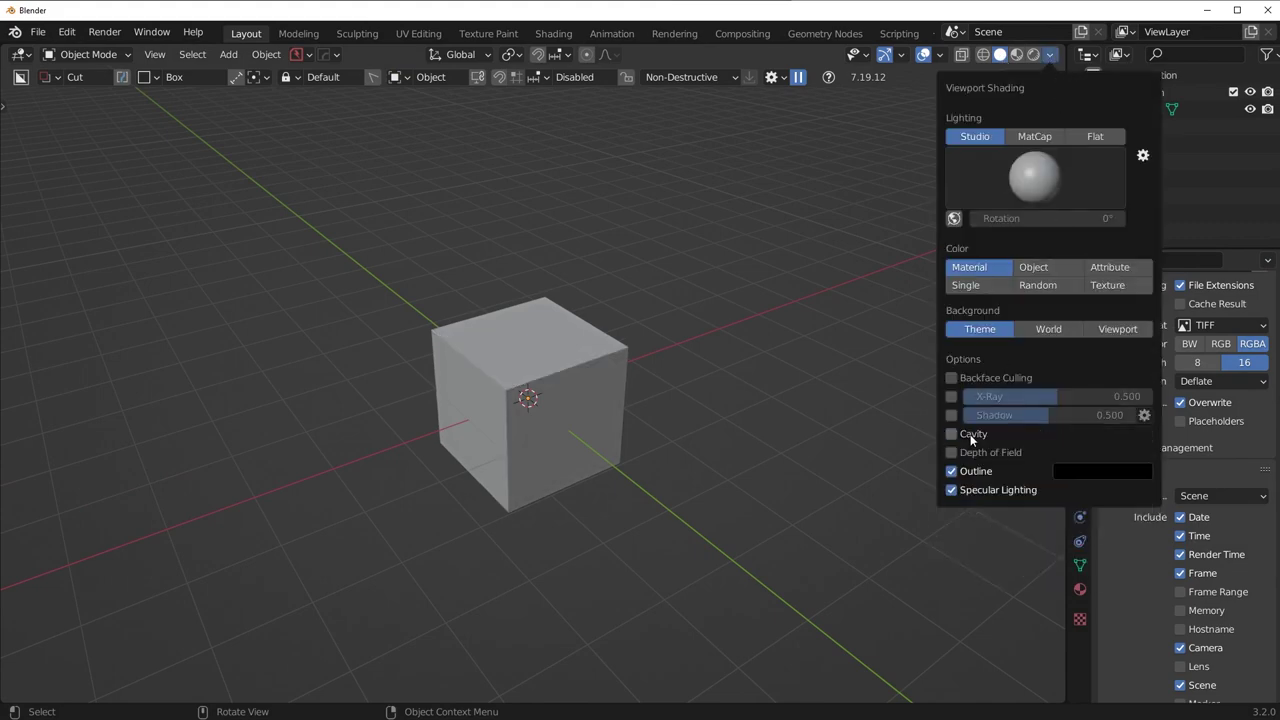
scroll(524, 454, "up", 3)
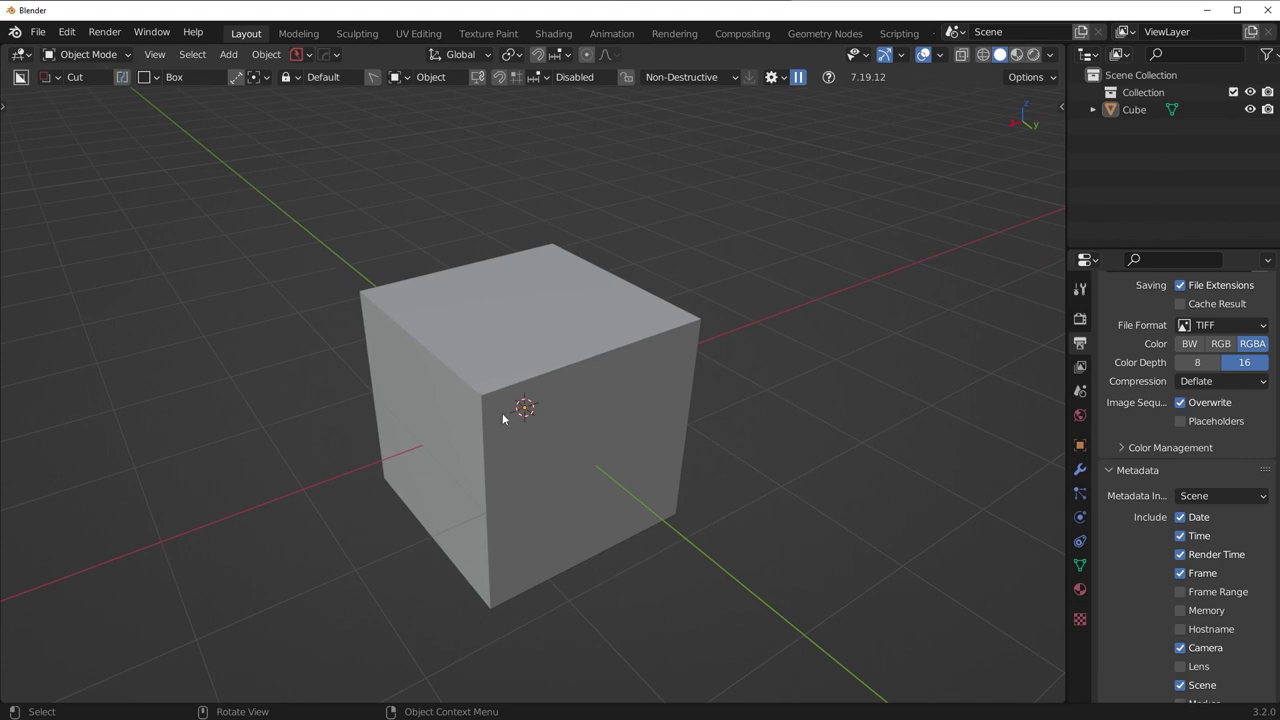
left_click(1050, 55)
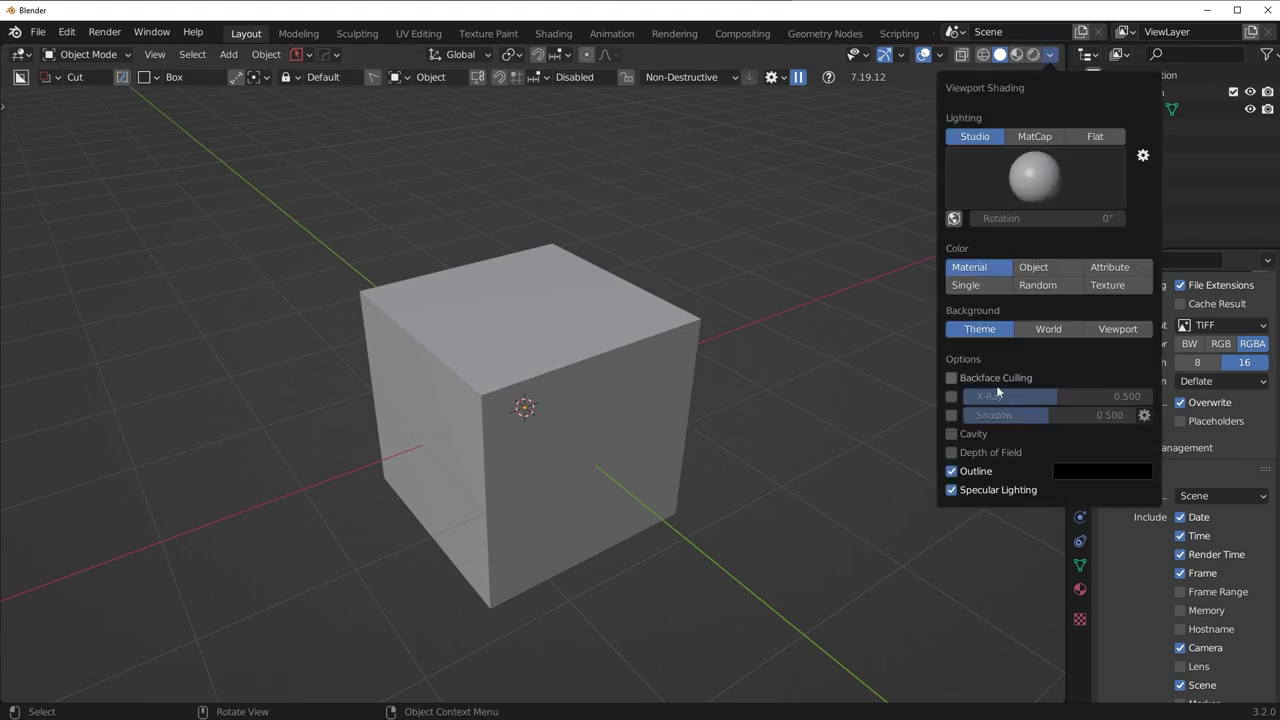
left_click(970, 434)
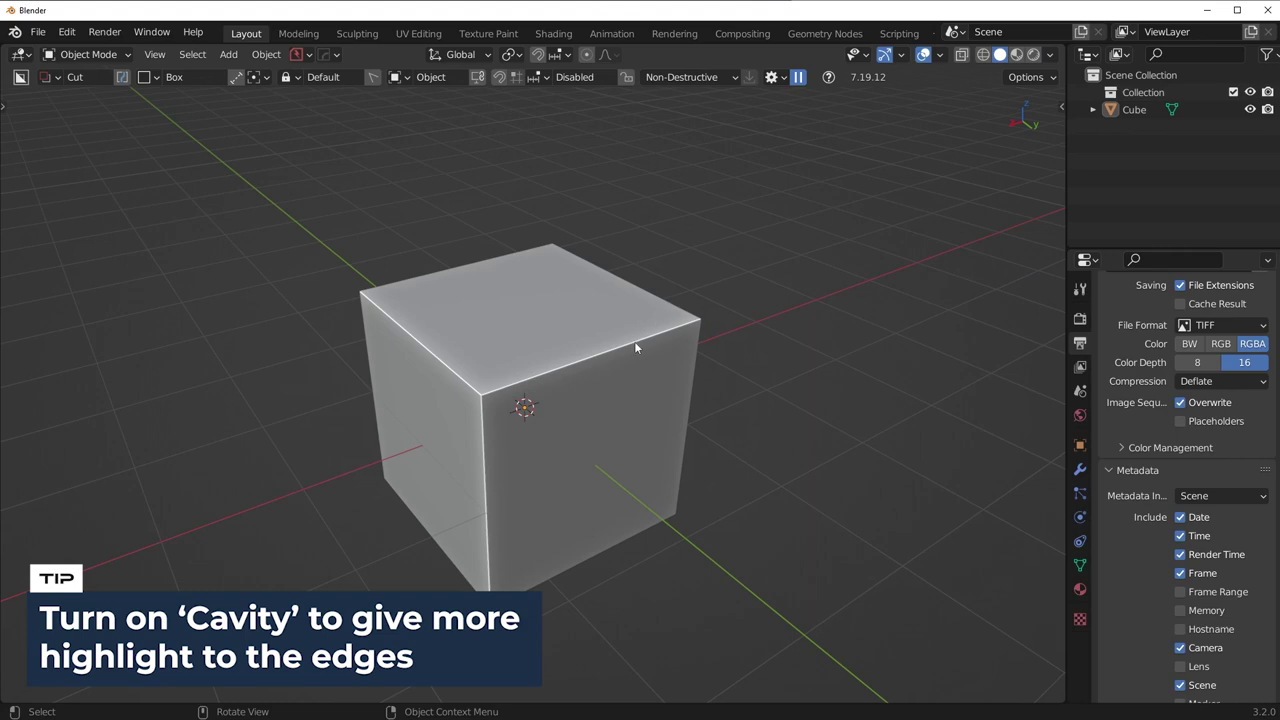
left_click(1050, 55)
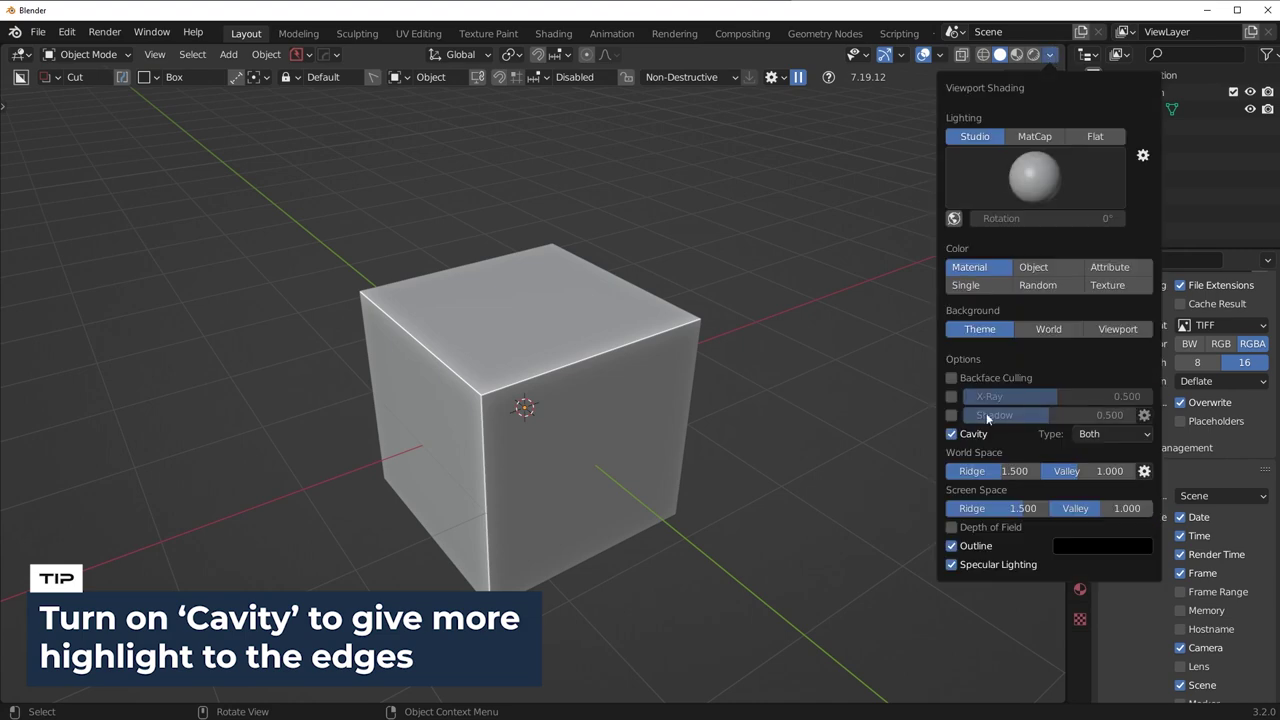
left_click(972, 434)
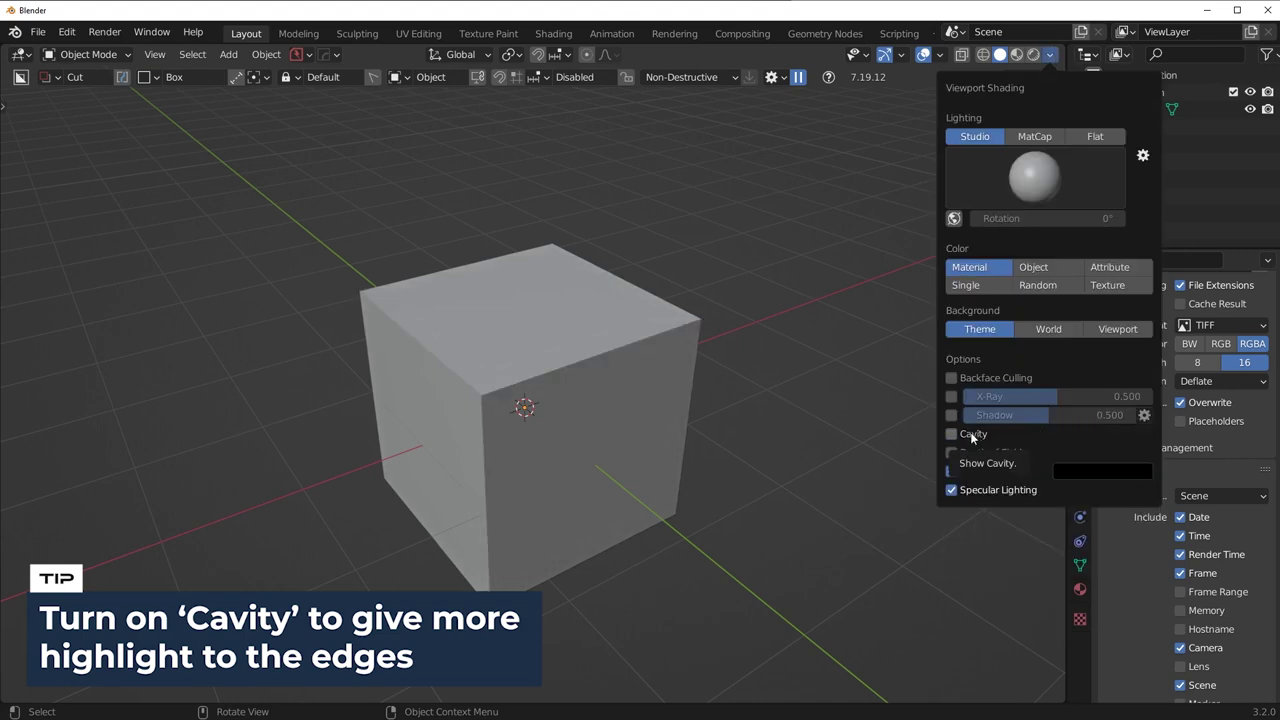
left_click(971, 435)
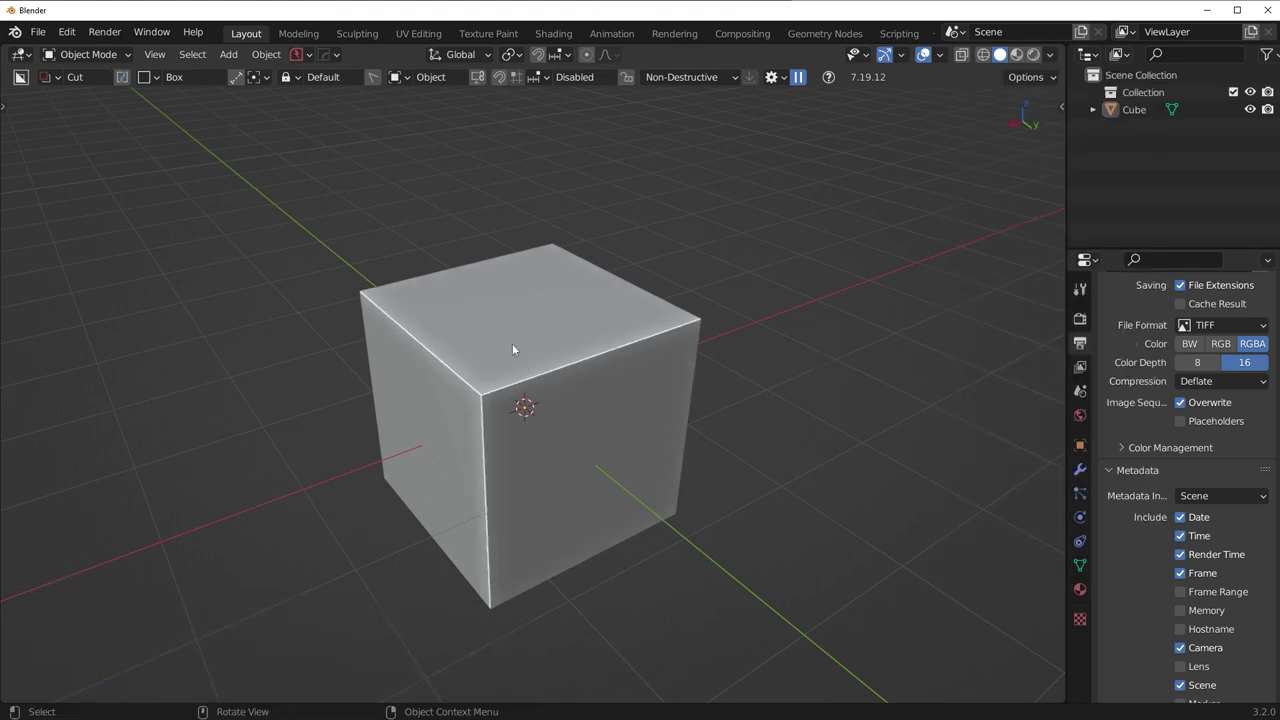
middle_click_drag(514, 351, 497, 408)
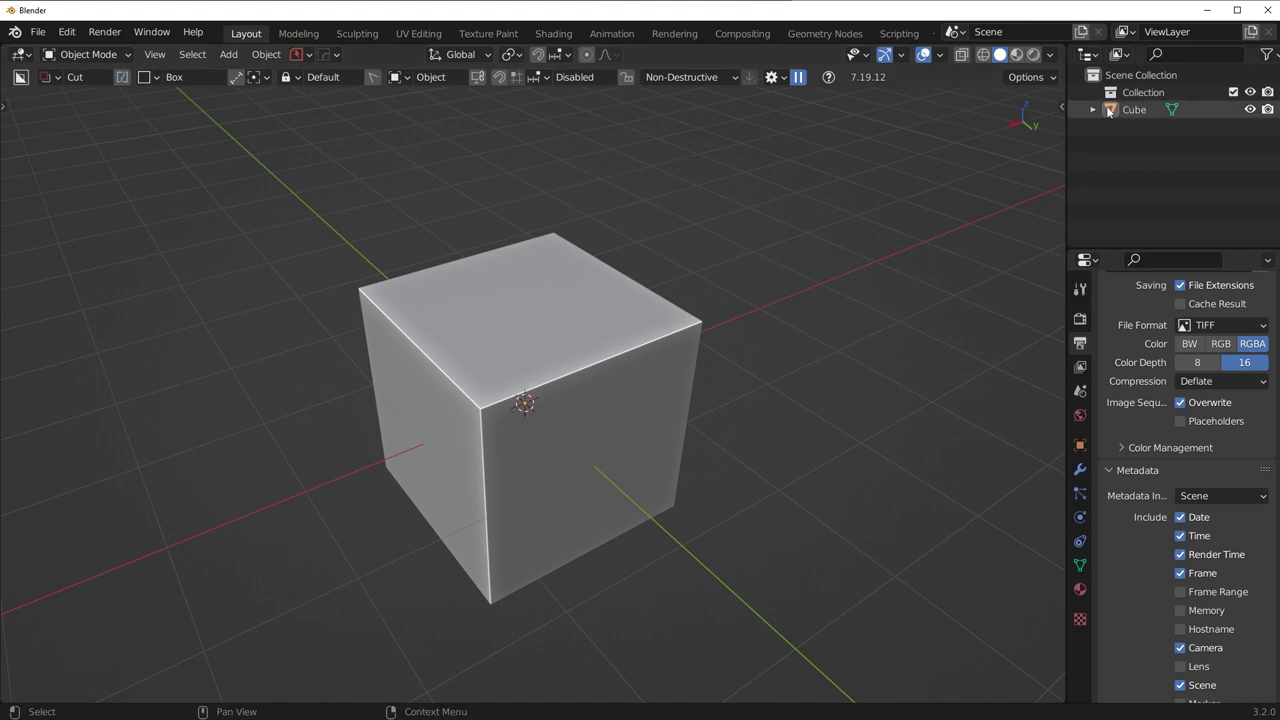
left_click(1050, 54)
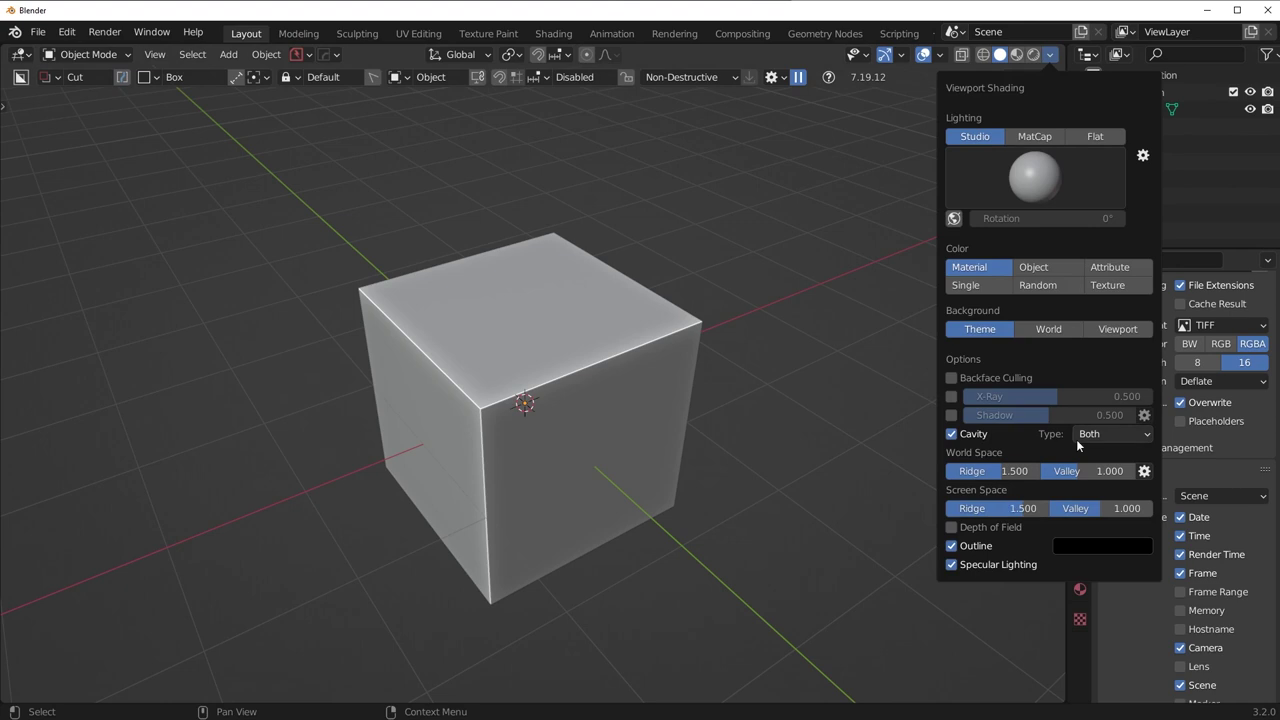
middle_click_drag(797, 330, 761, 313)
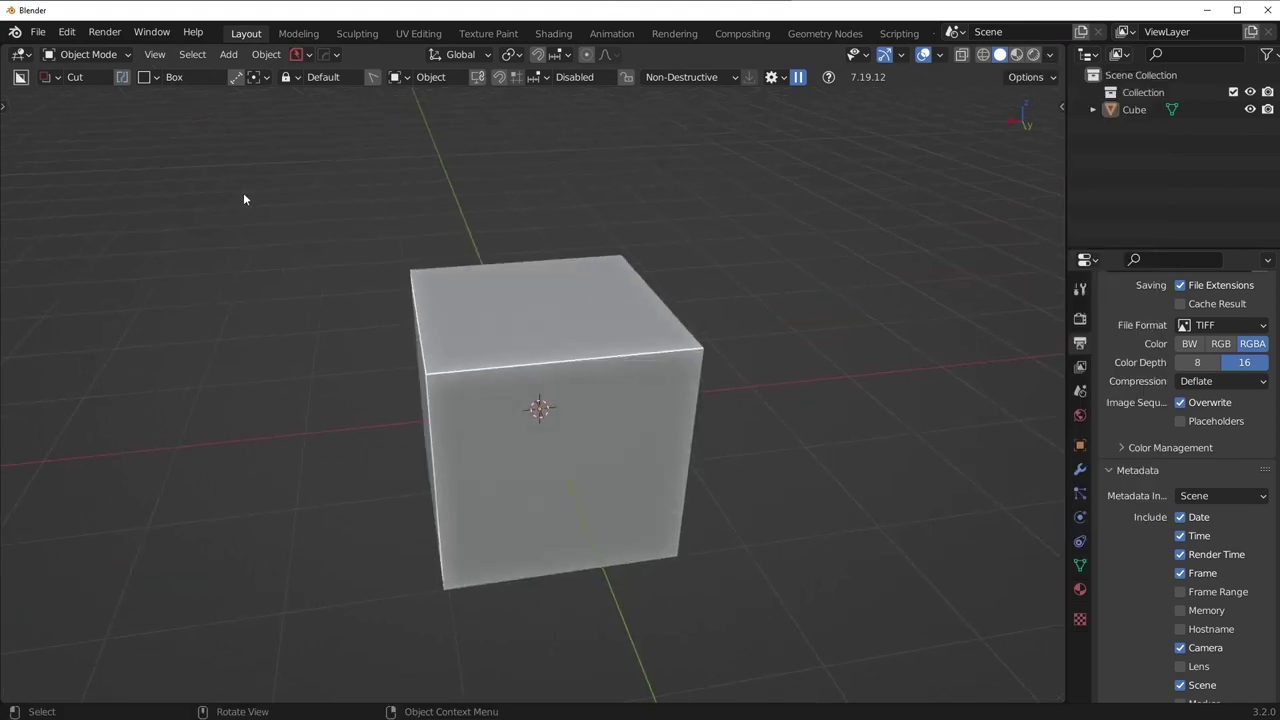
Search the add-on preferences for "bool" and make sure the Object: Bool Tool add-on is enabled
left_click(63, 38)
left_click(113, 276)
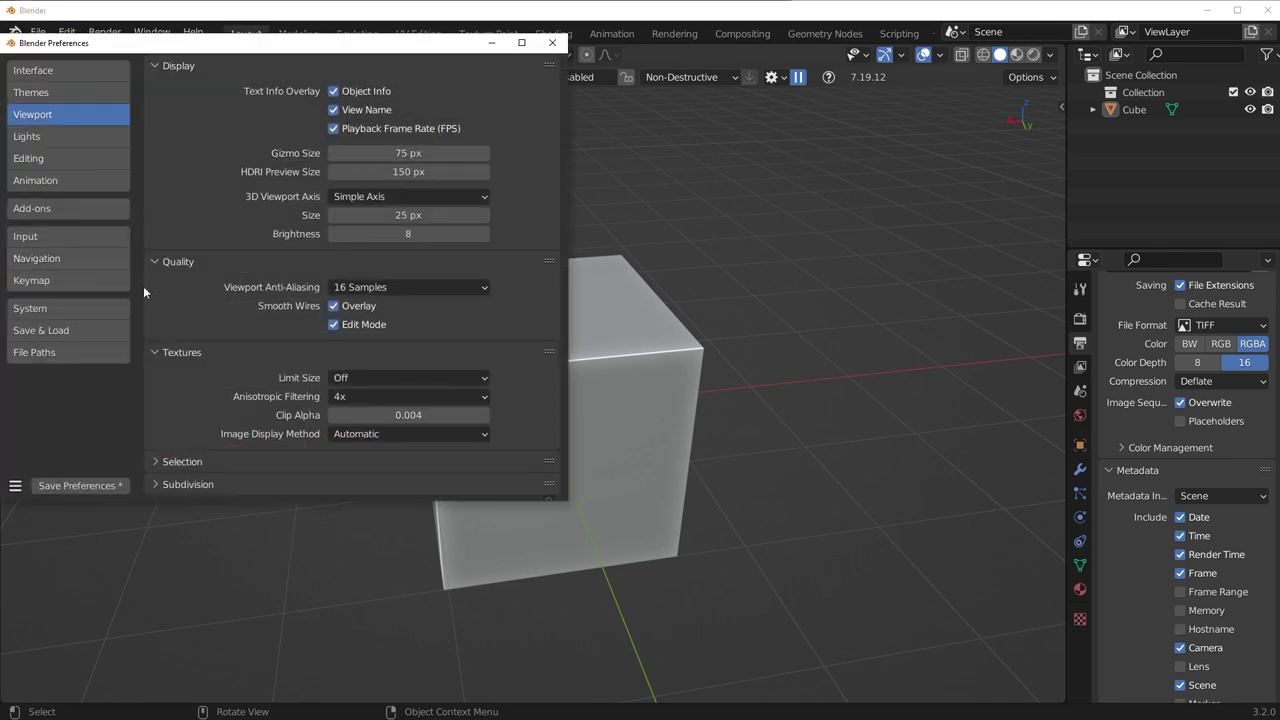
left_click(62, 210)
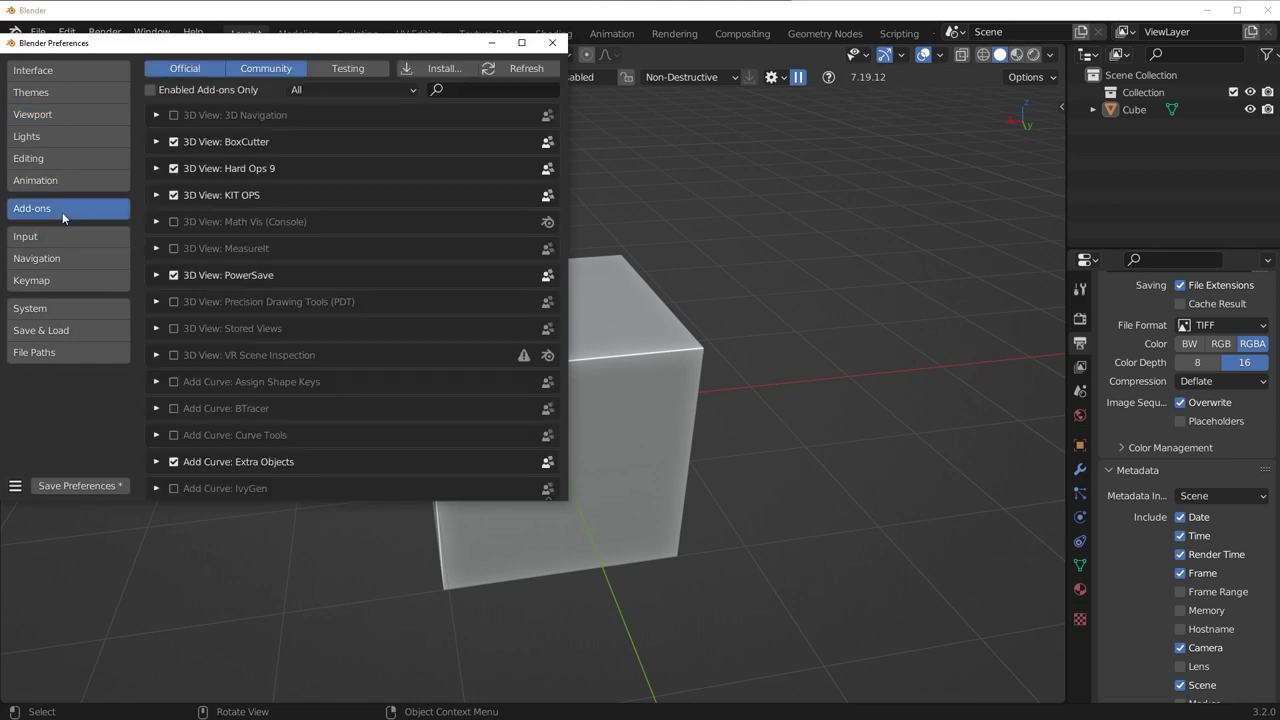
left_click(458, 94)
type("bool")
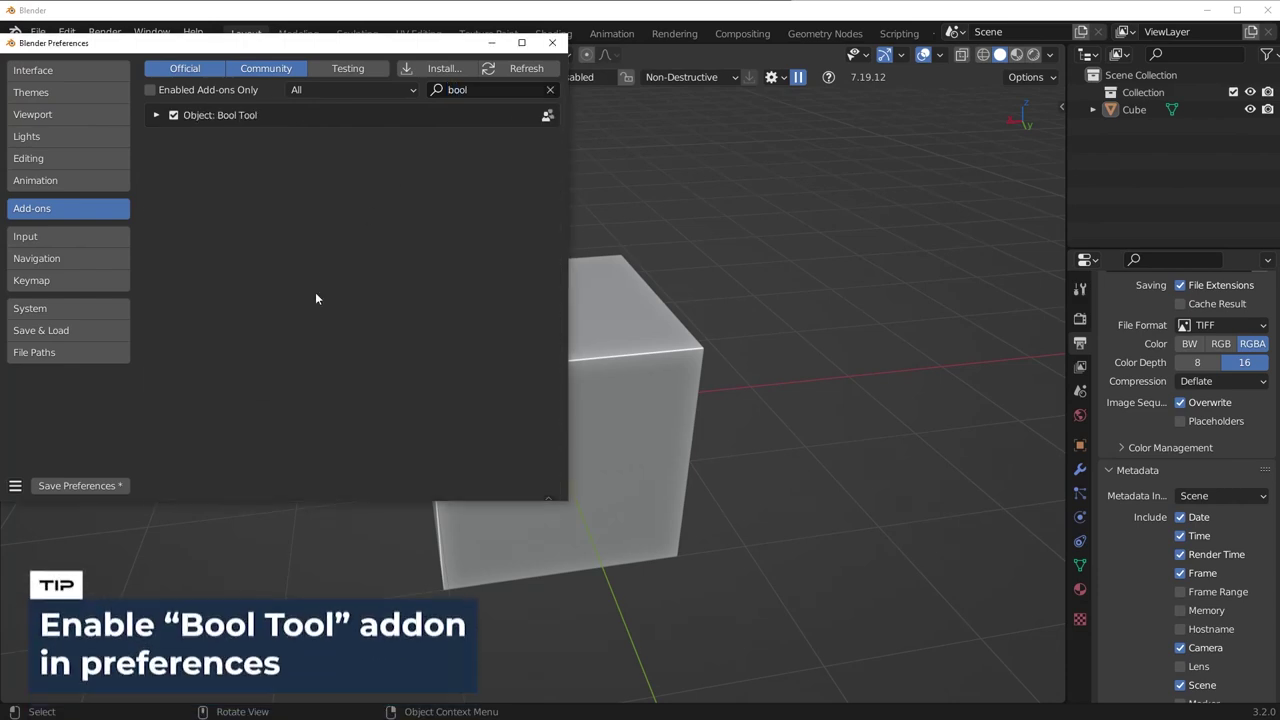
left_click(173, 116)
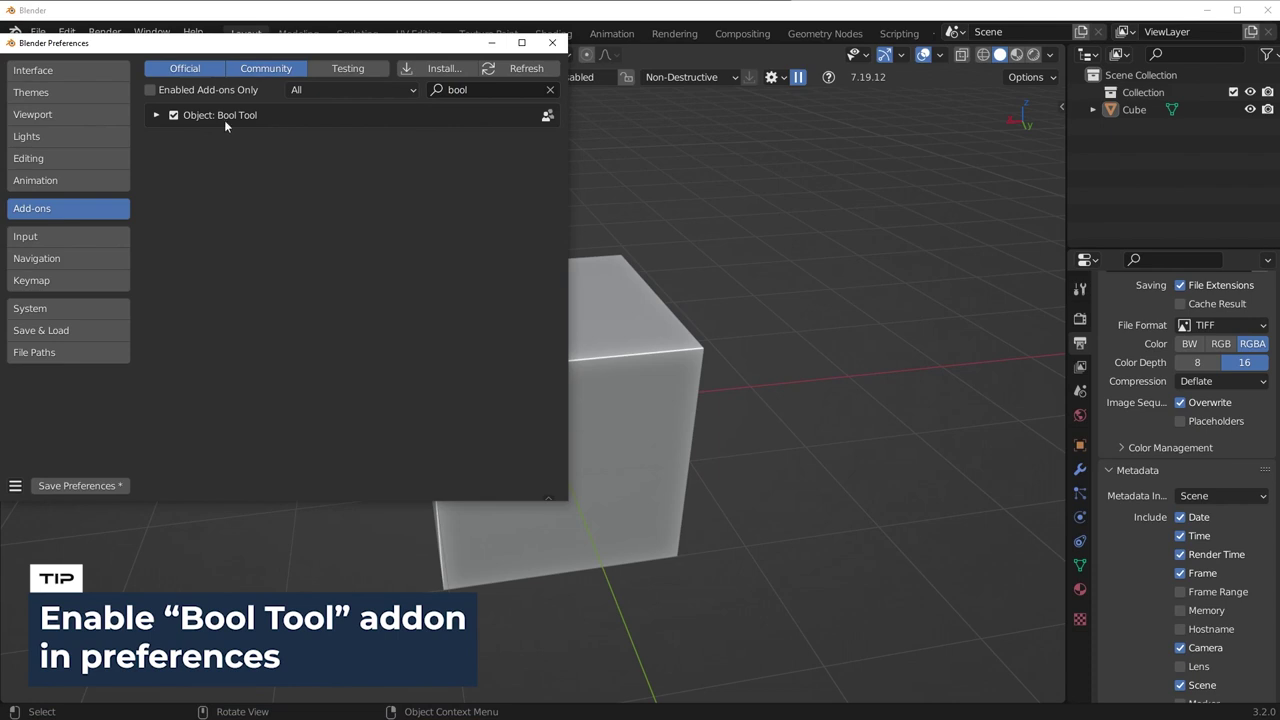
left_click(15, 486)
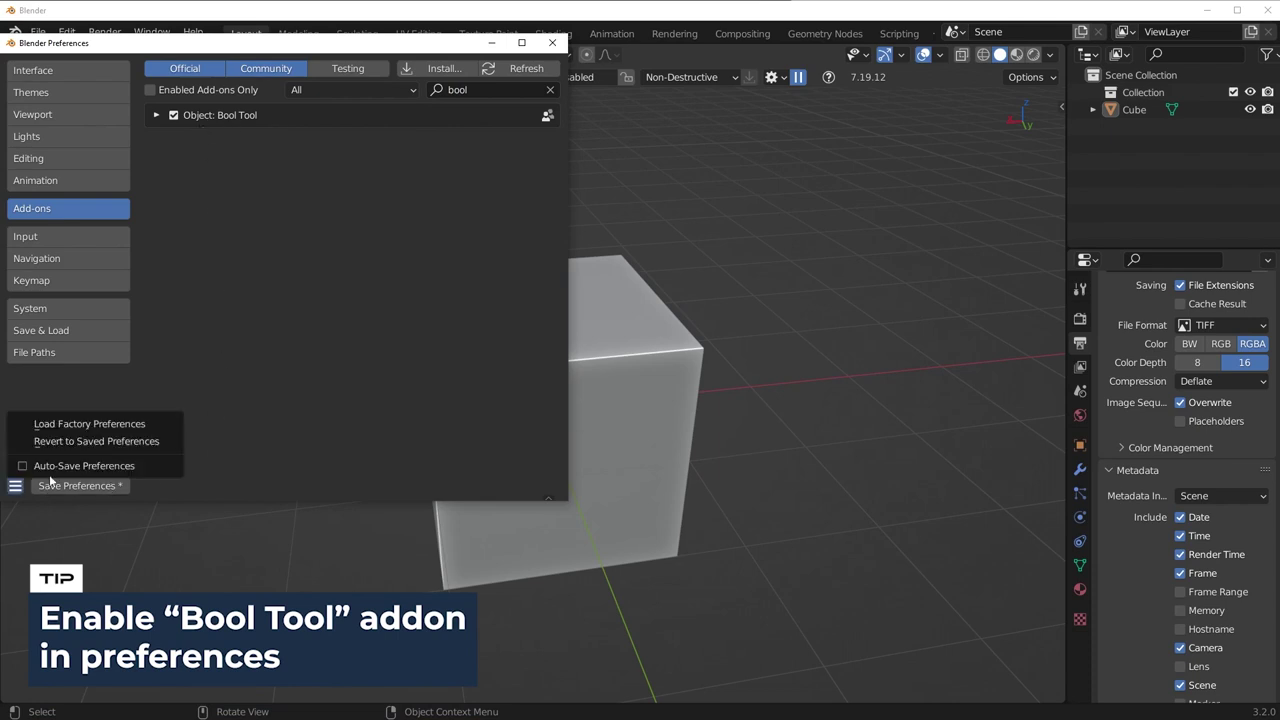
left_click(553, 43)
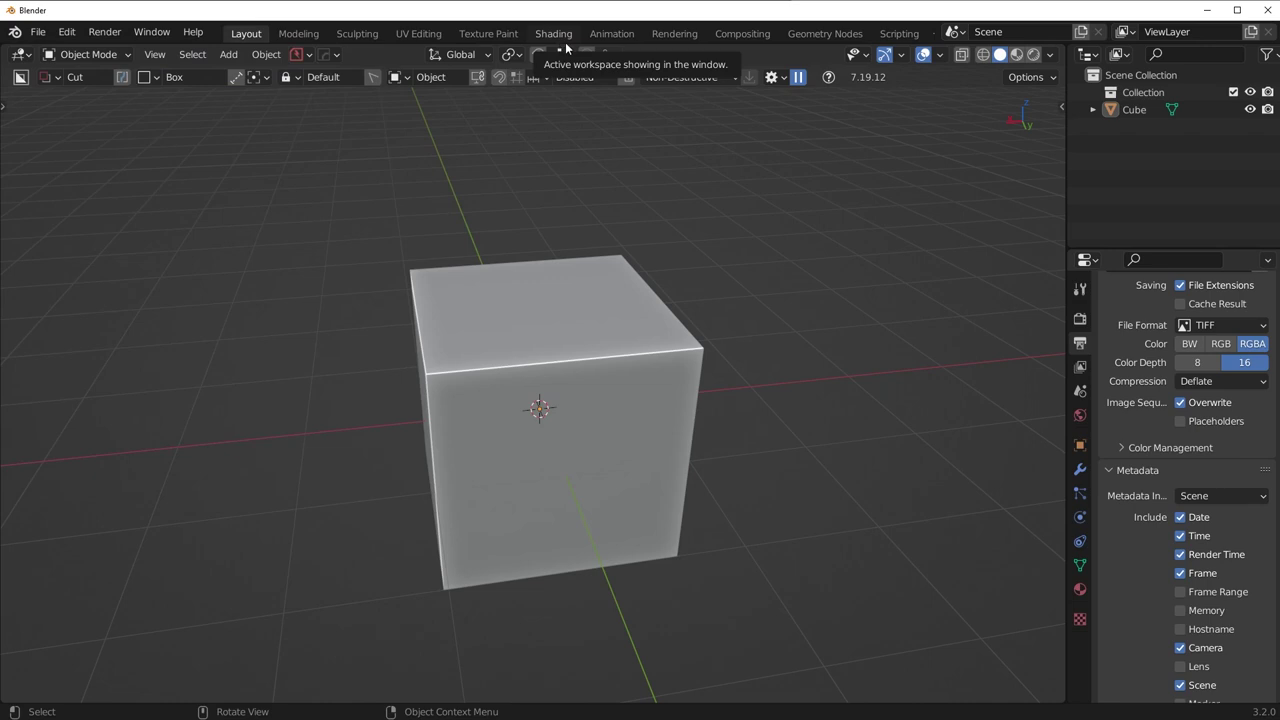
Scale the cube down along the Z axis and stretch it along the X axis into a low, elongated box
middle_click_drag(732, 363, 845, 417)
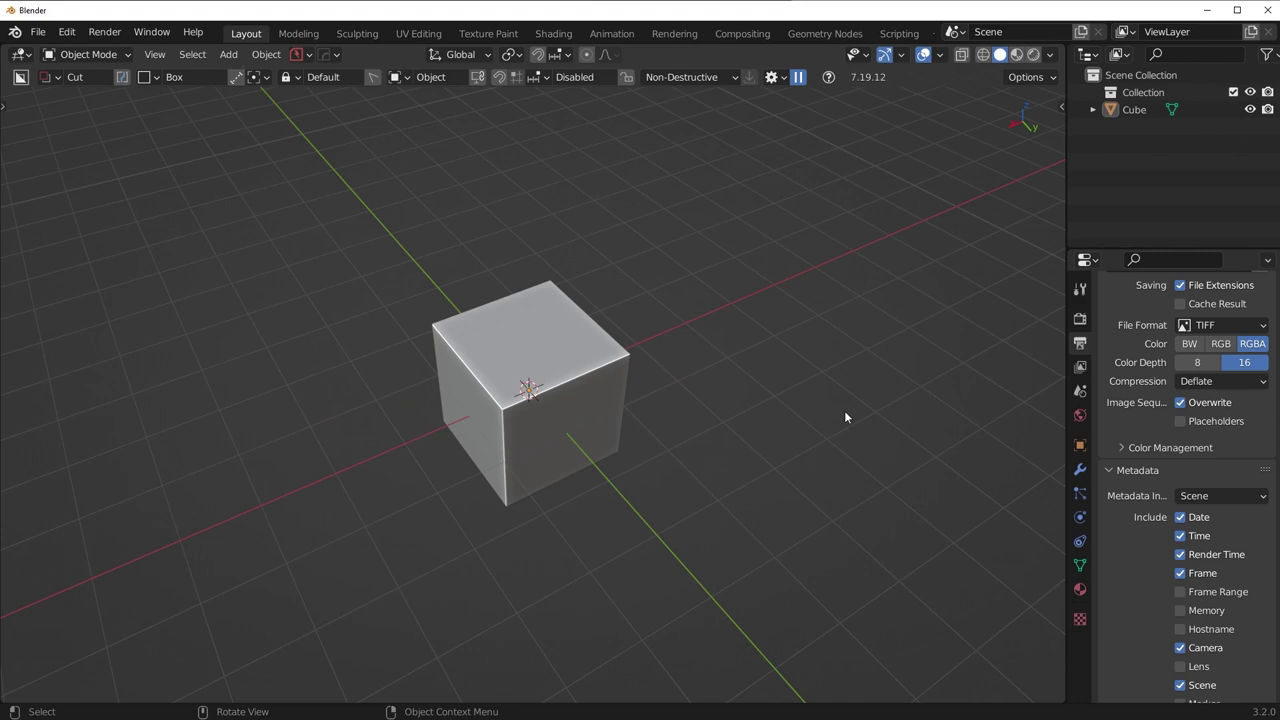
middle_click_drag(669, 421, 579, 395)
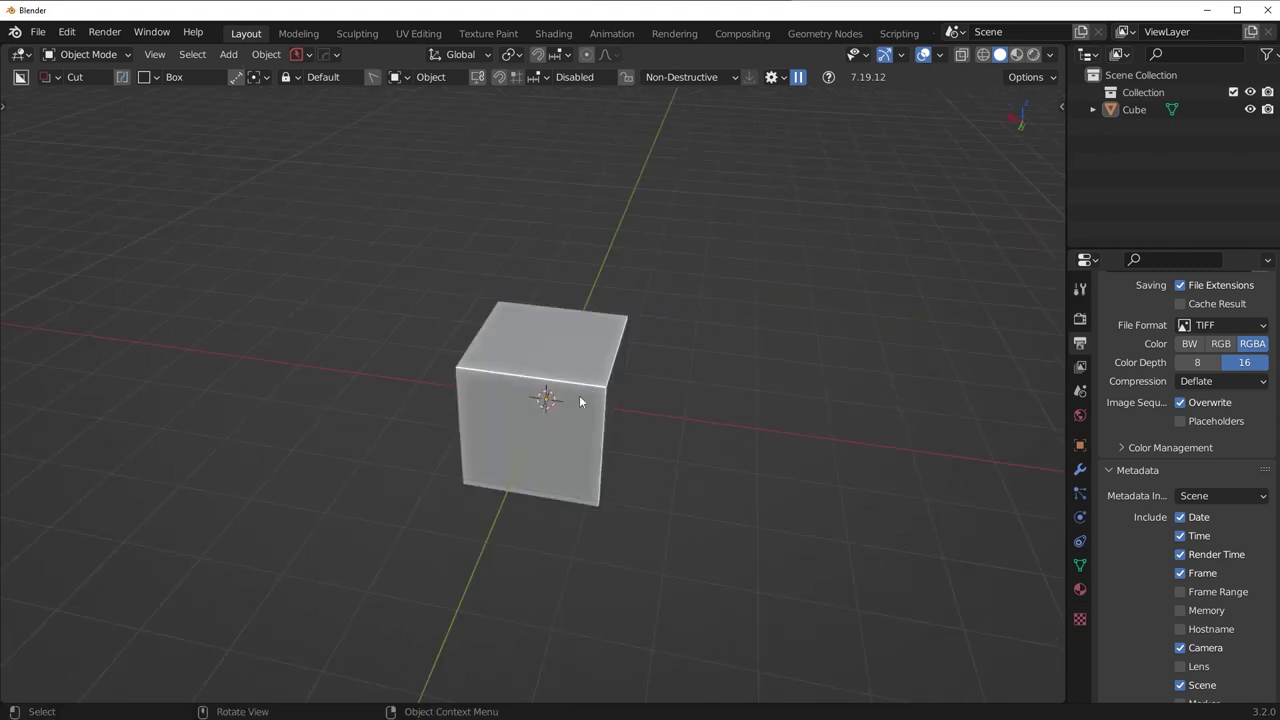
left_click(582, 397)
key("s")
key("z")
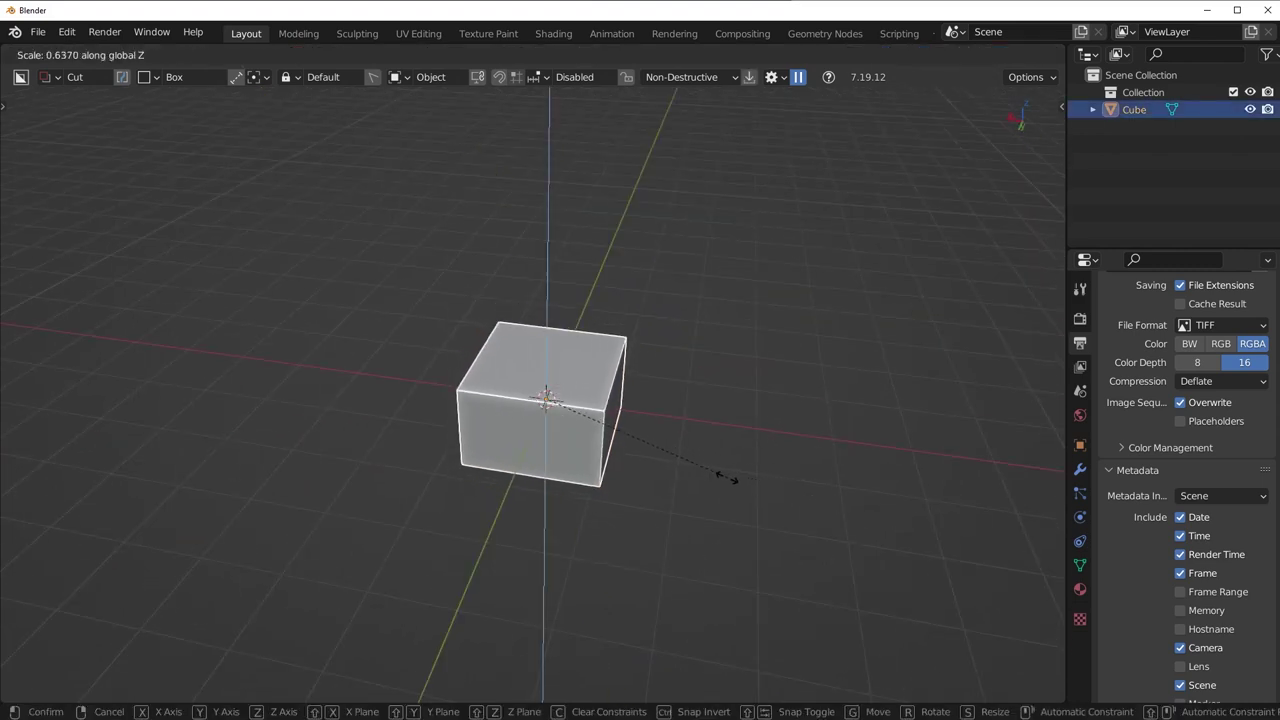
left_click(690, 476)
key("s")
key("x")
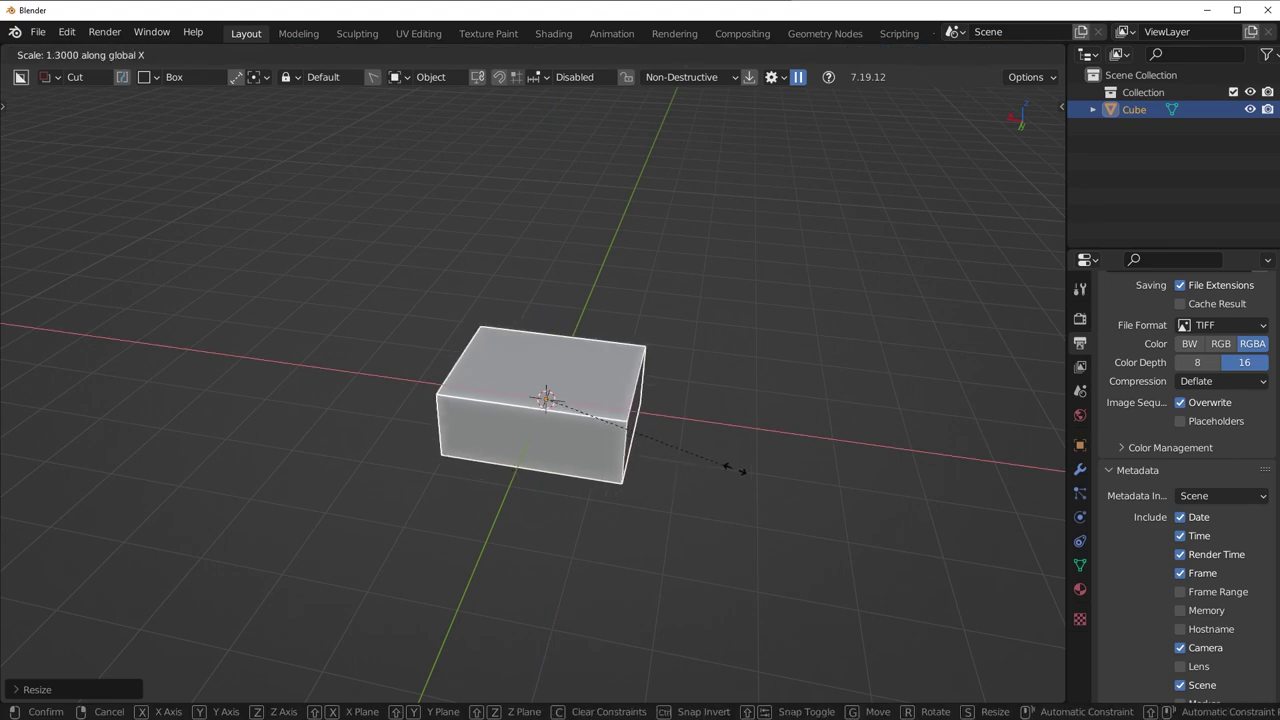
left_click(830, 472)
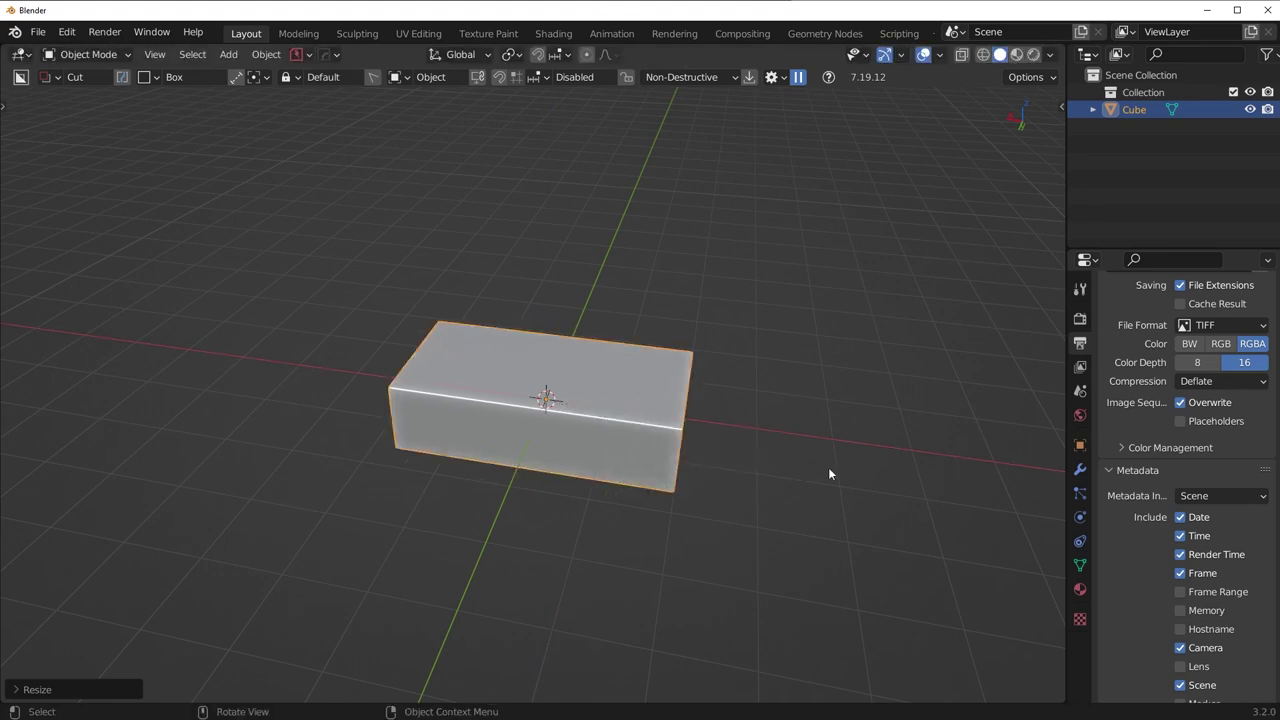
Flatten the box further by scaling it down along the Z axis
middle_click_drag(829, 471, 791, 454)
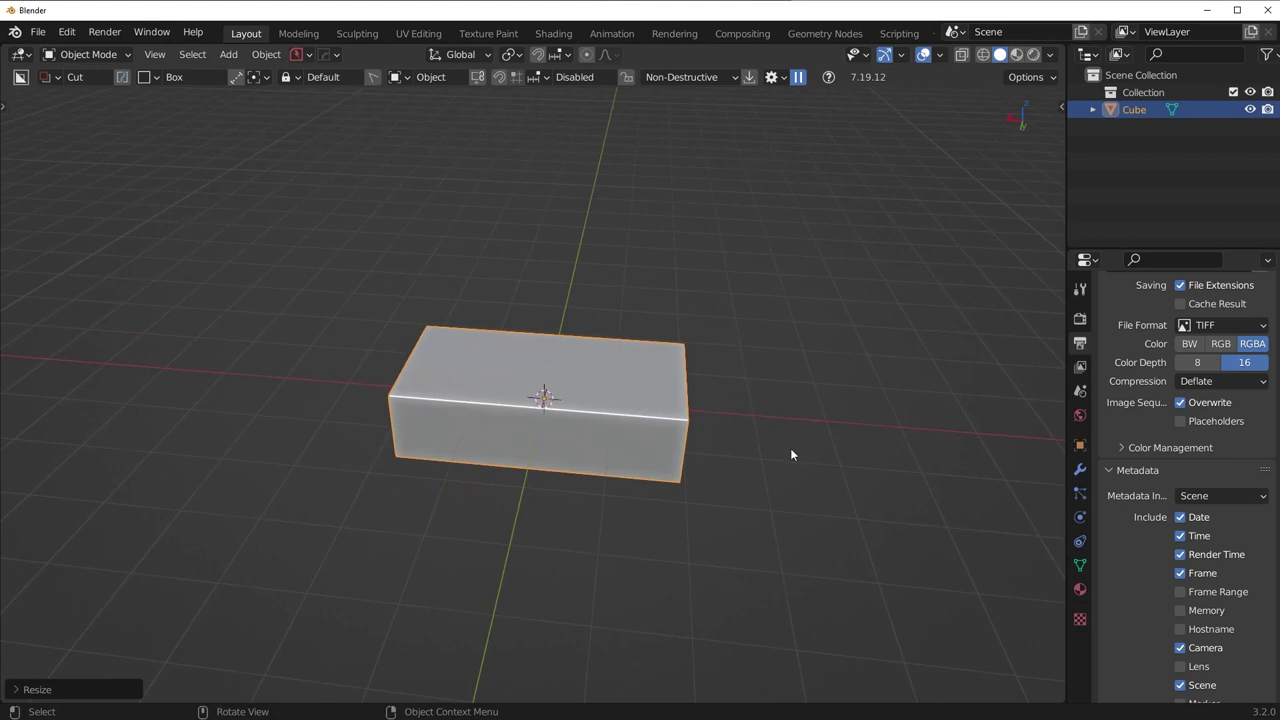
middle_click_drag(791, 451, 617, 494)
key("s")
key("z")
left_click(790, 500)
middle_click_drag(713, 471, 687, 498)
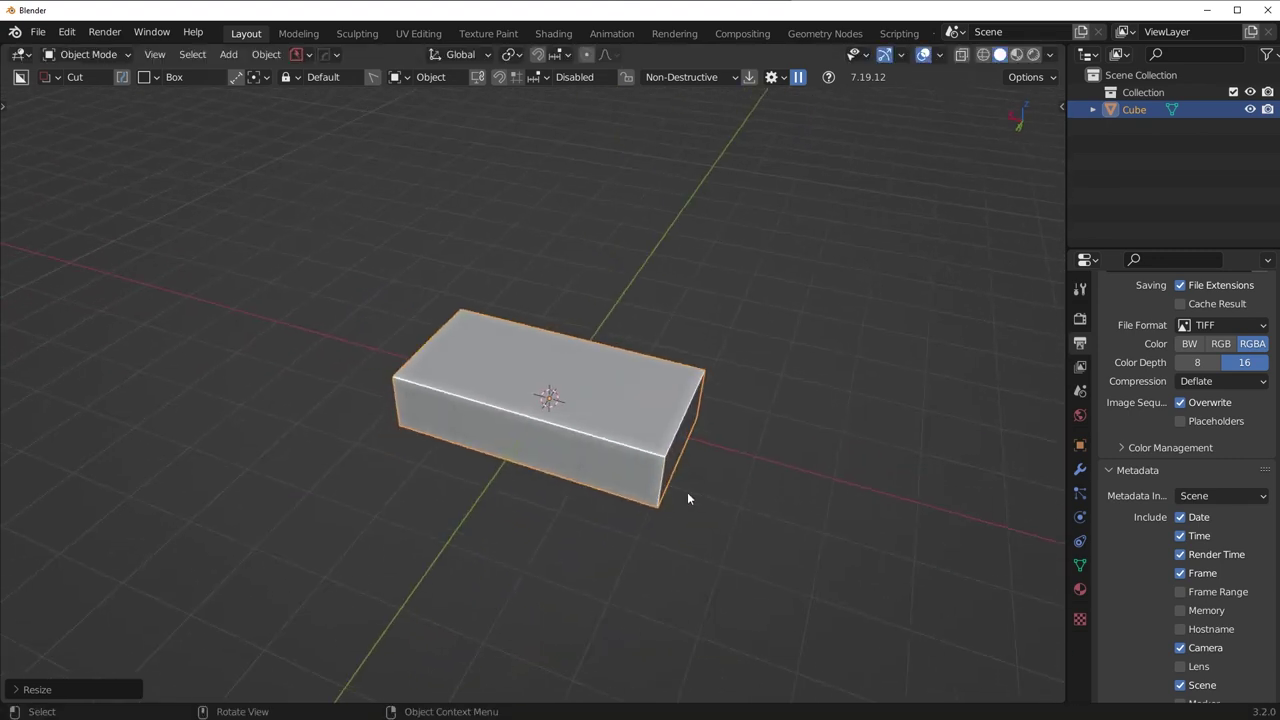
Try to bevel the upper short edge at the near end of the box in Edit Mode
middle_click_drag(585, 438, 691, 456)
key("Tab")
key("alt+a")
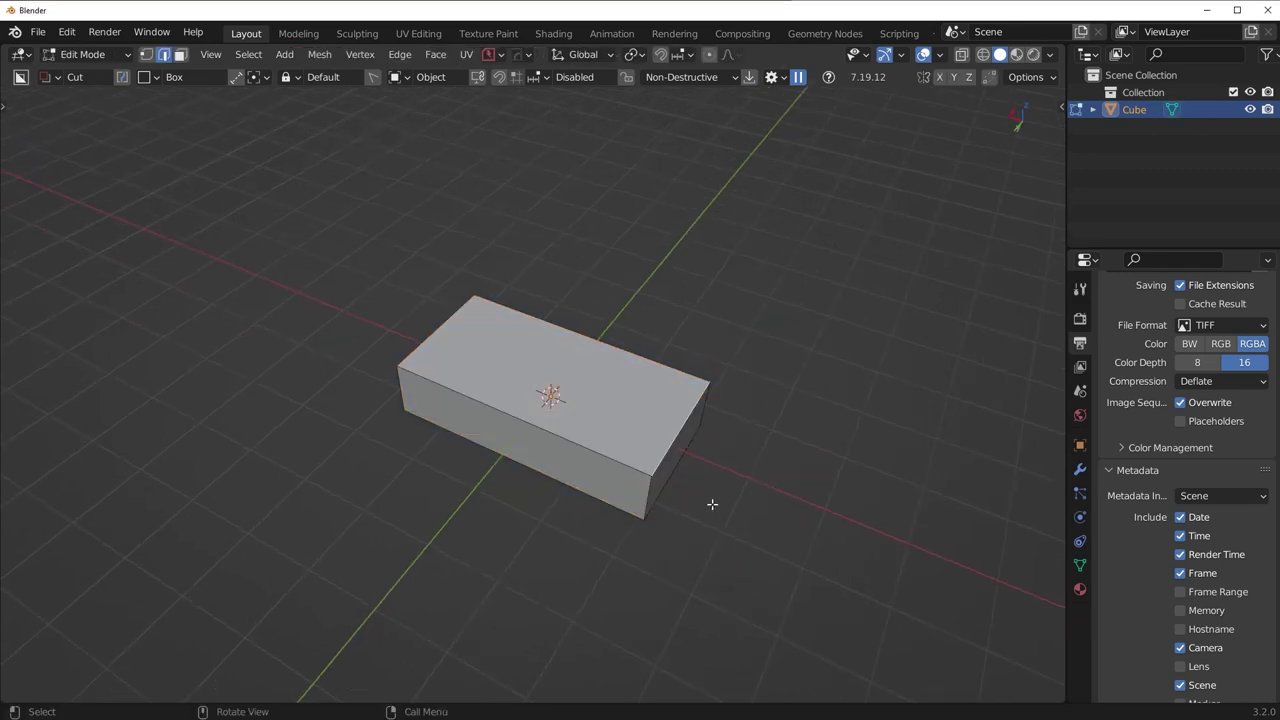
middle_click_drag(711, 506, 811, 489)
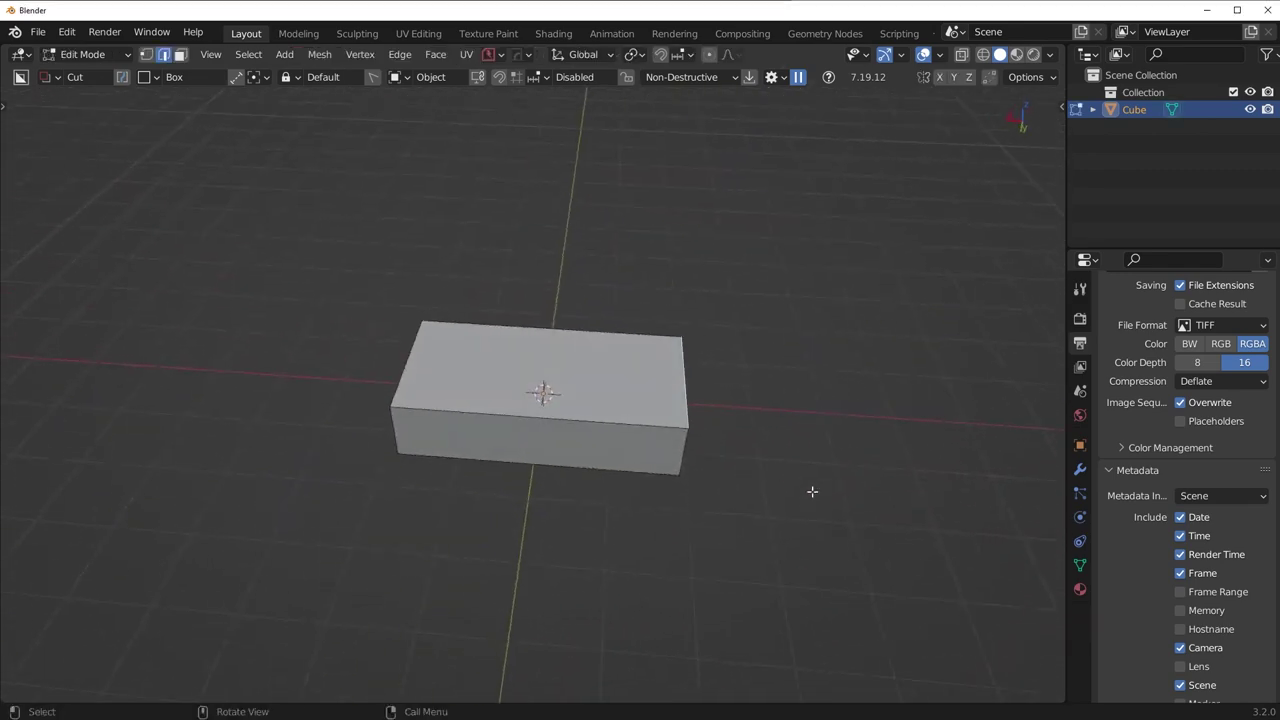
scroll(819, 501, "up", 3)
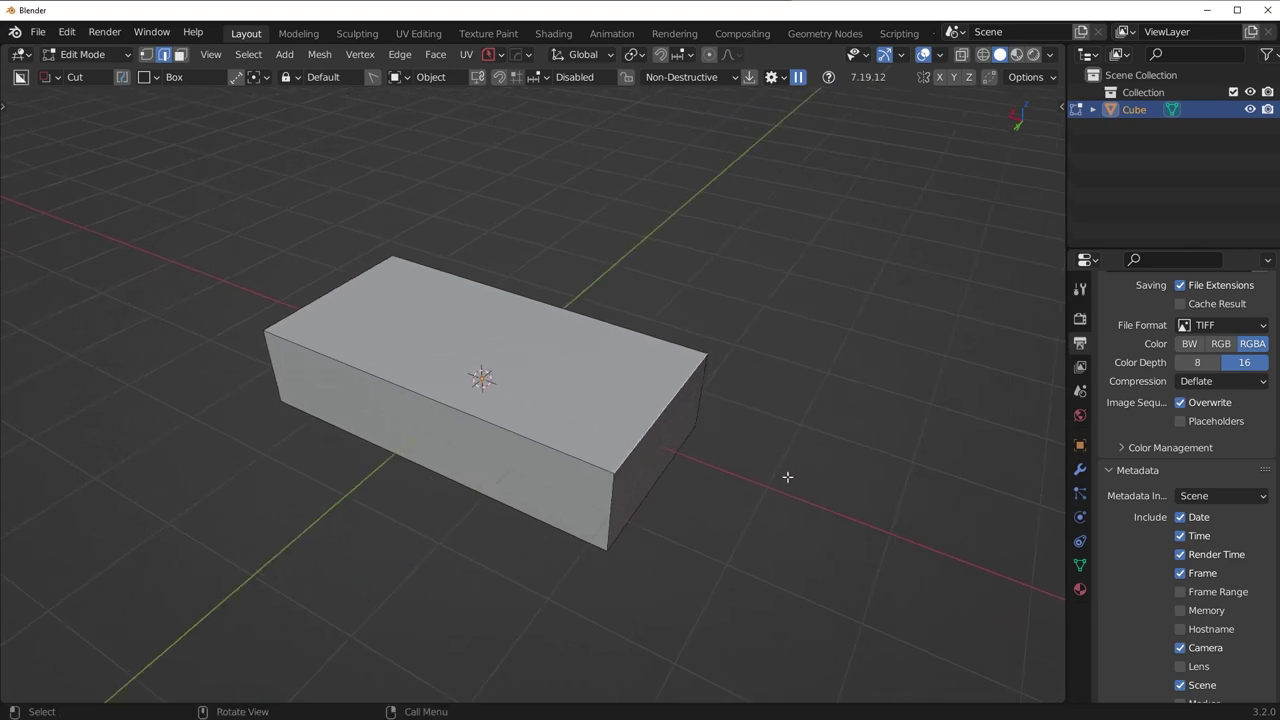
key("ctrl+b")
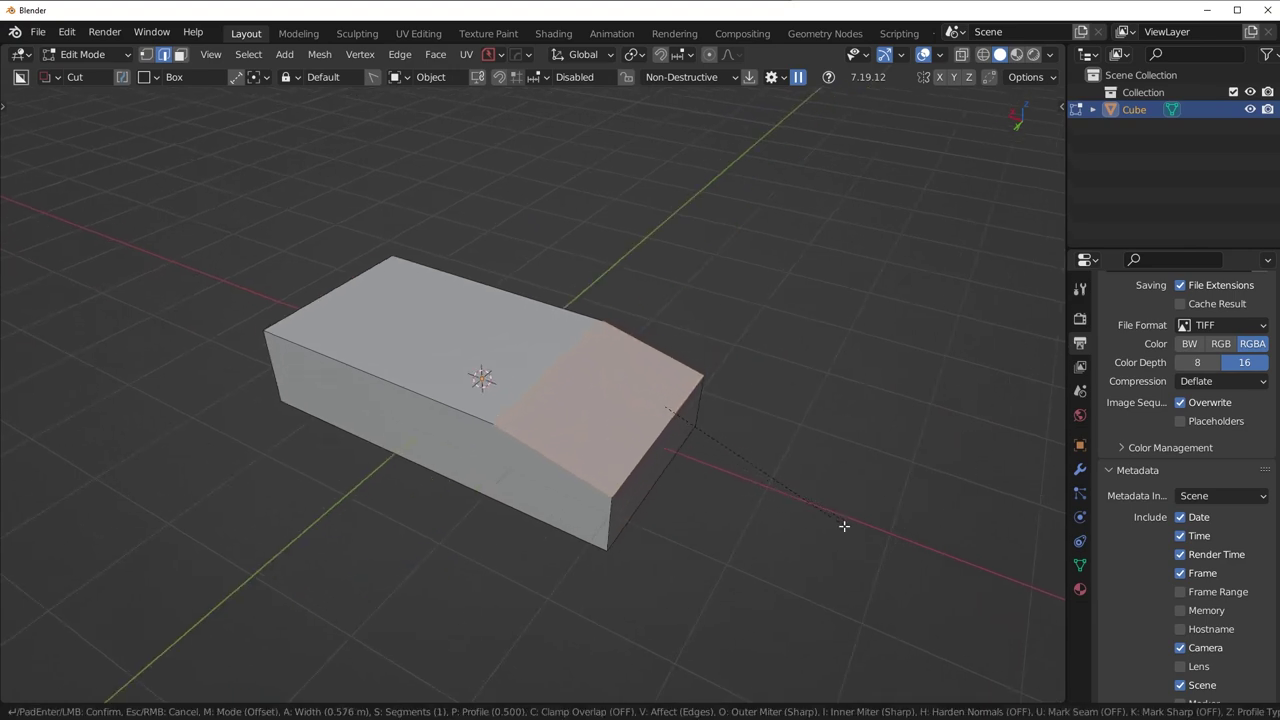
right_click(937, 554)
key("Tab")
left_click(727, 457)
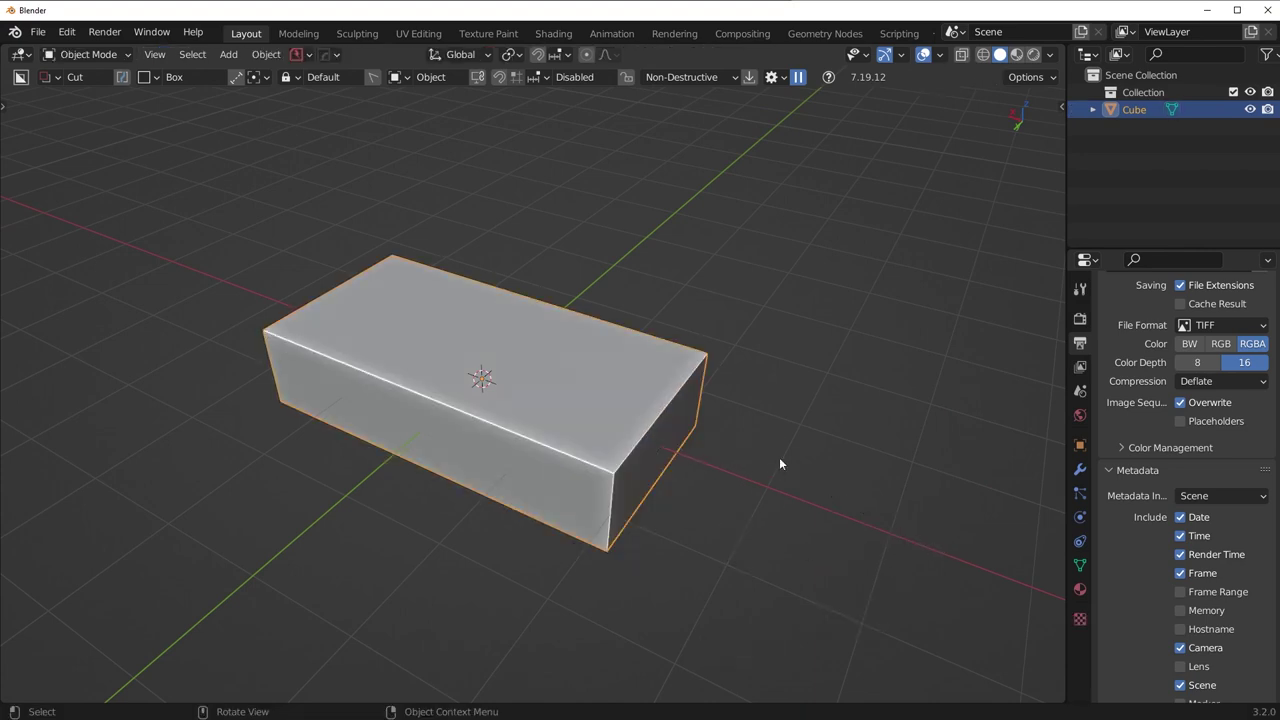
Apply the box's object transform and bevel its upper short edge at the near end by about 0.56 m
key("ctrl+a")
left_click(704, 305)
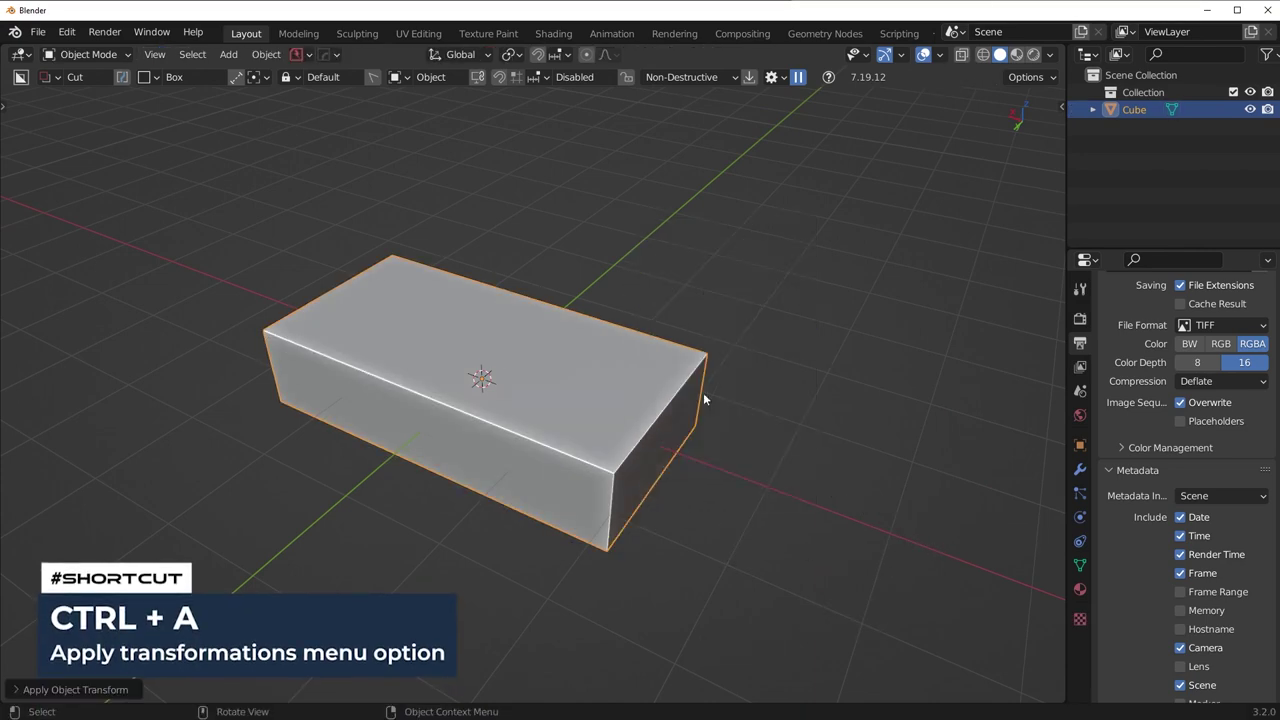
key("ctrl+Tab")
left_click(740, 466)
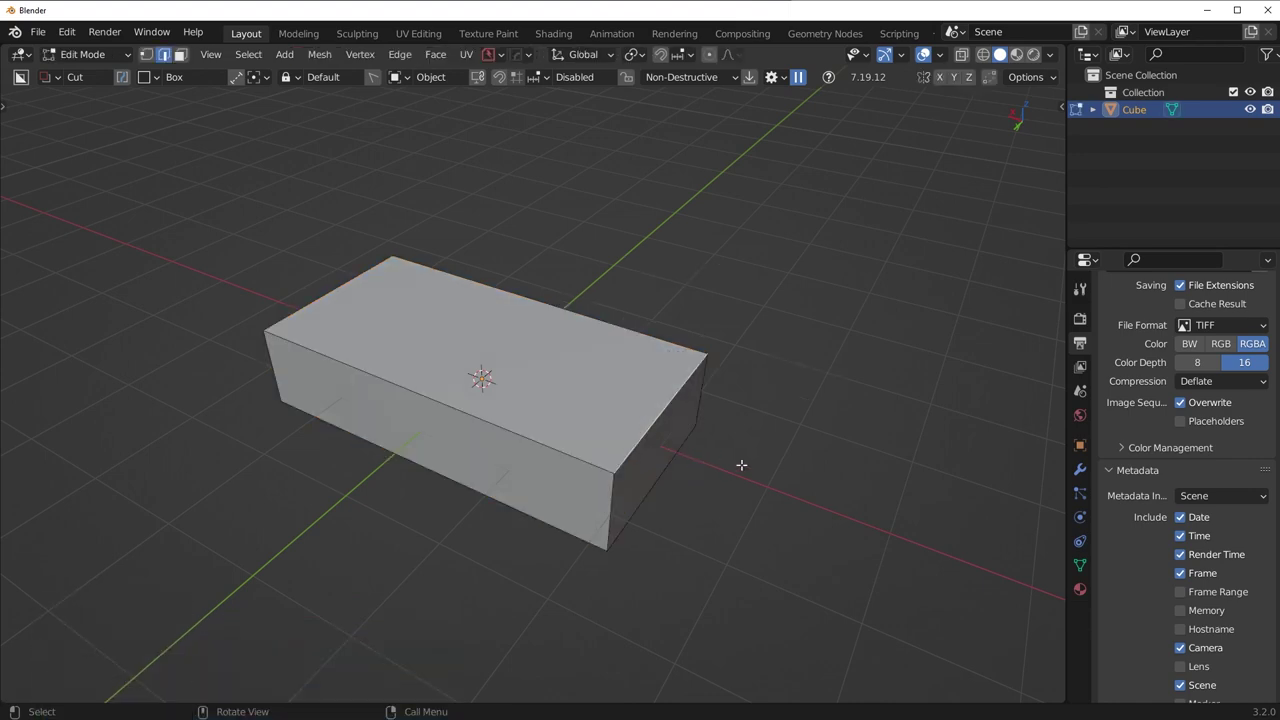
key("ctrl+b")
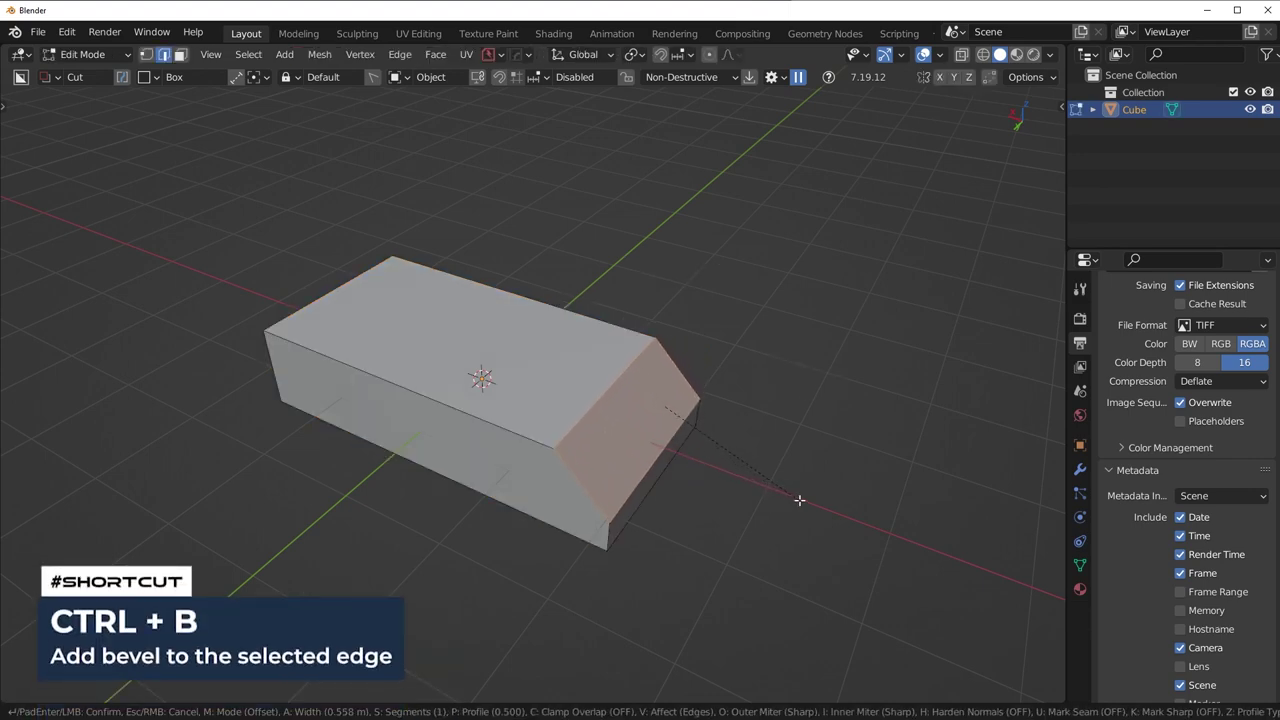
left_click(790, 497)
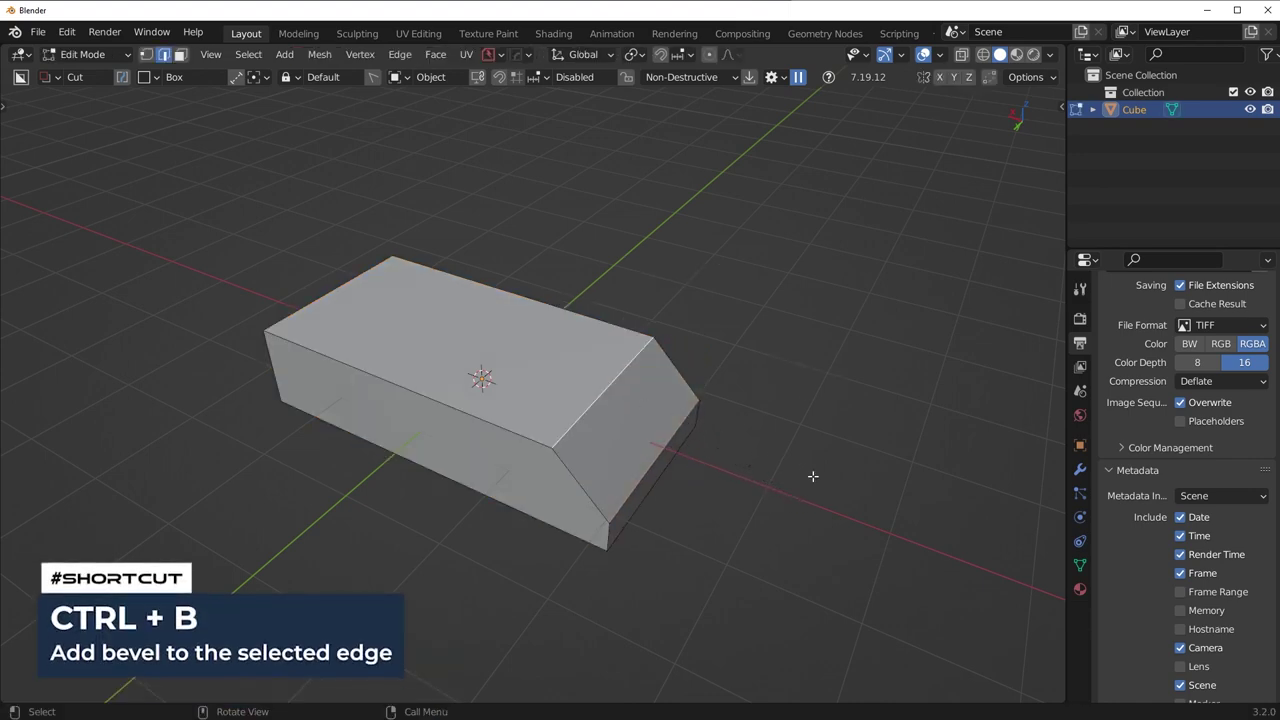
Edge-slide the upper bend edge toward the tall end by about 0.68, and move it about 0.22 m along X toward the low end
key("g")
key("g")
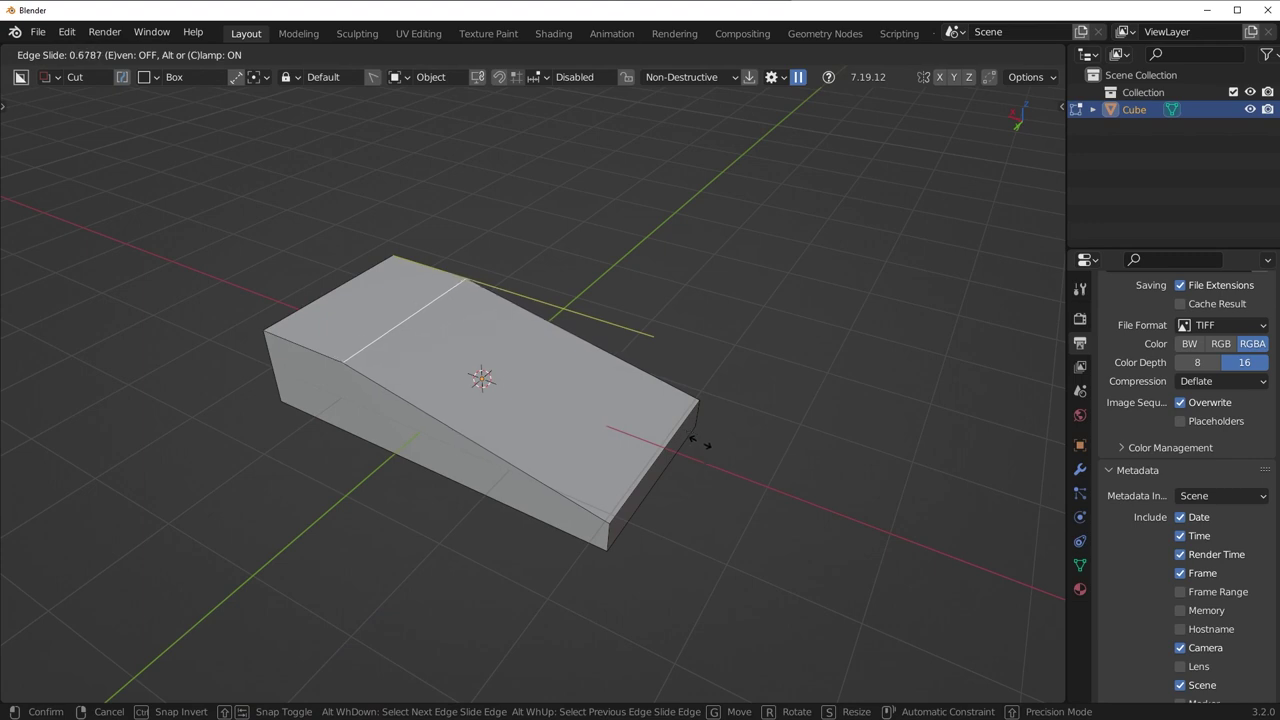
left_click(697, 443)
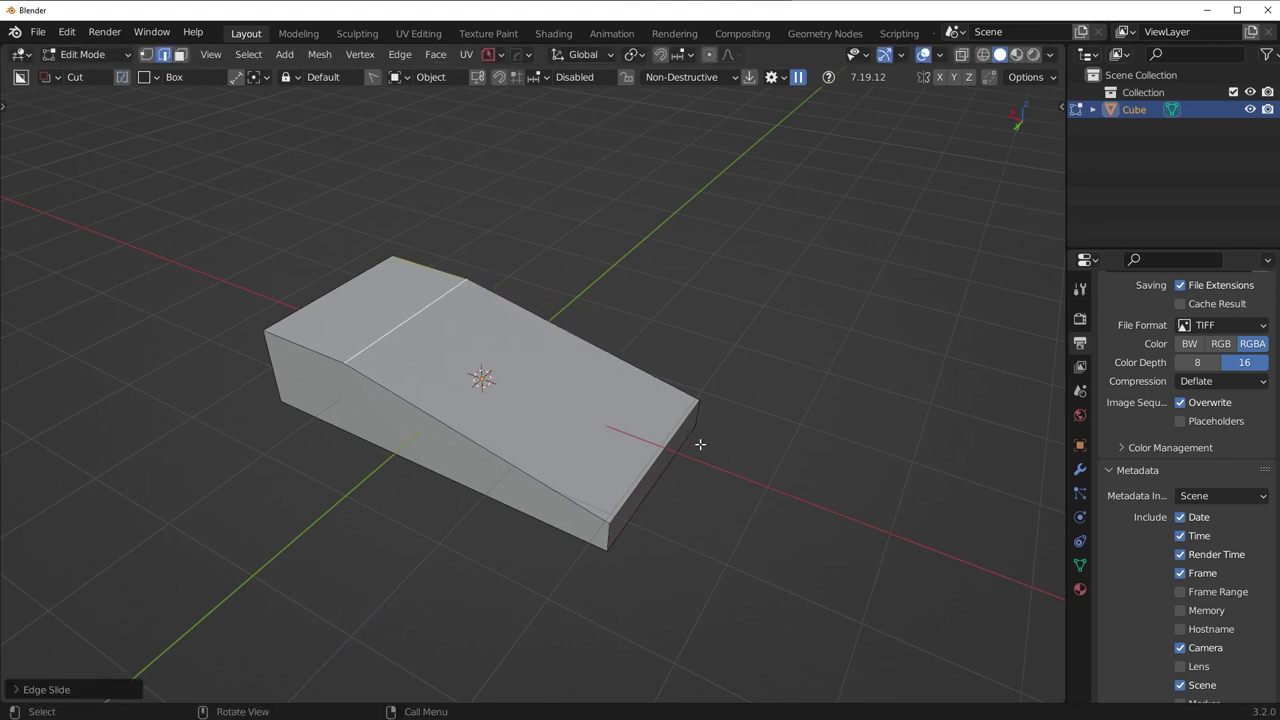
middle_click_drag(700, 443, 634, 454)
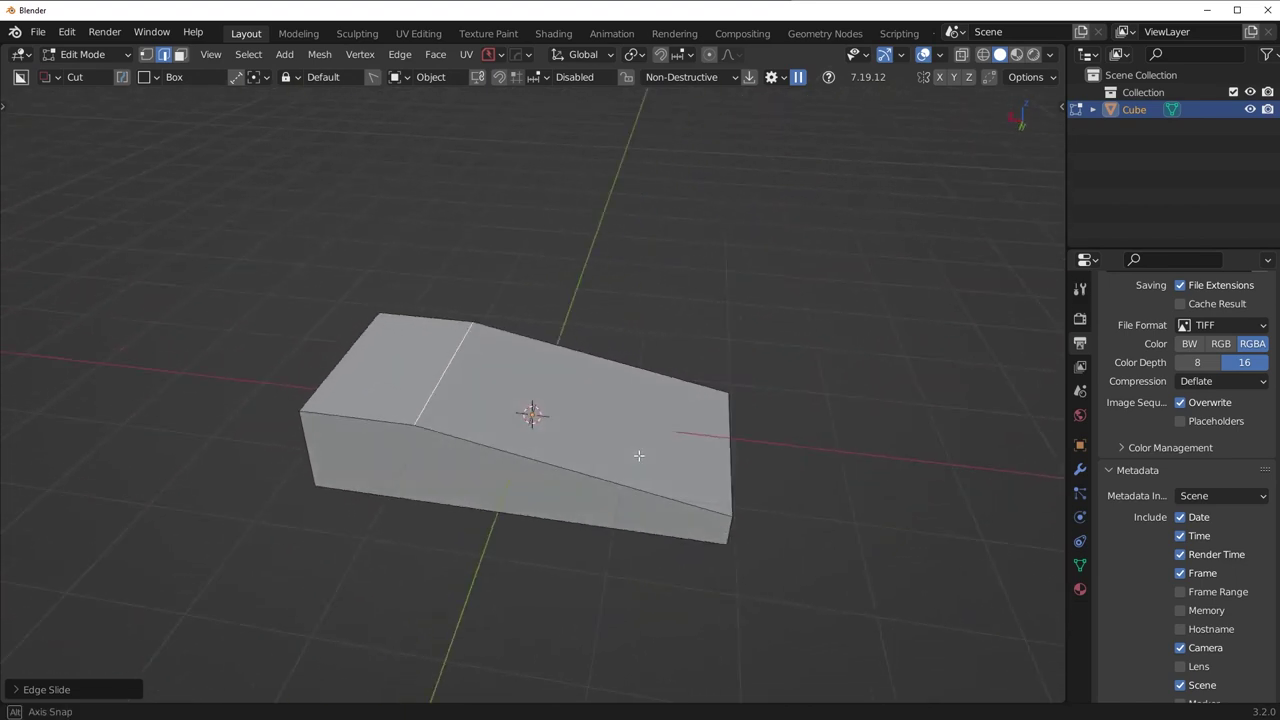
key("g")
key("x")
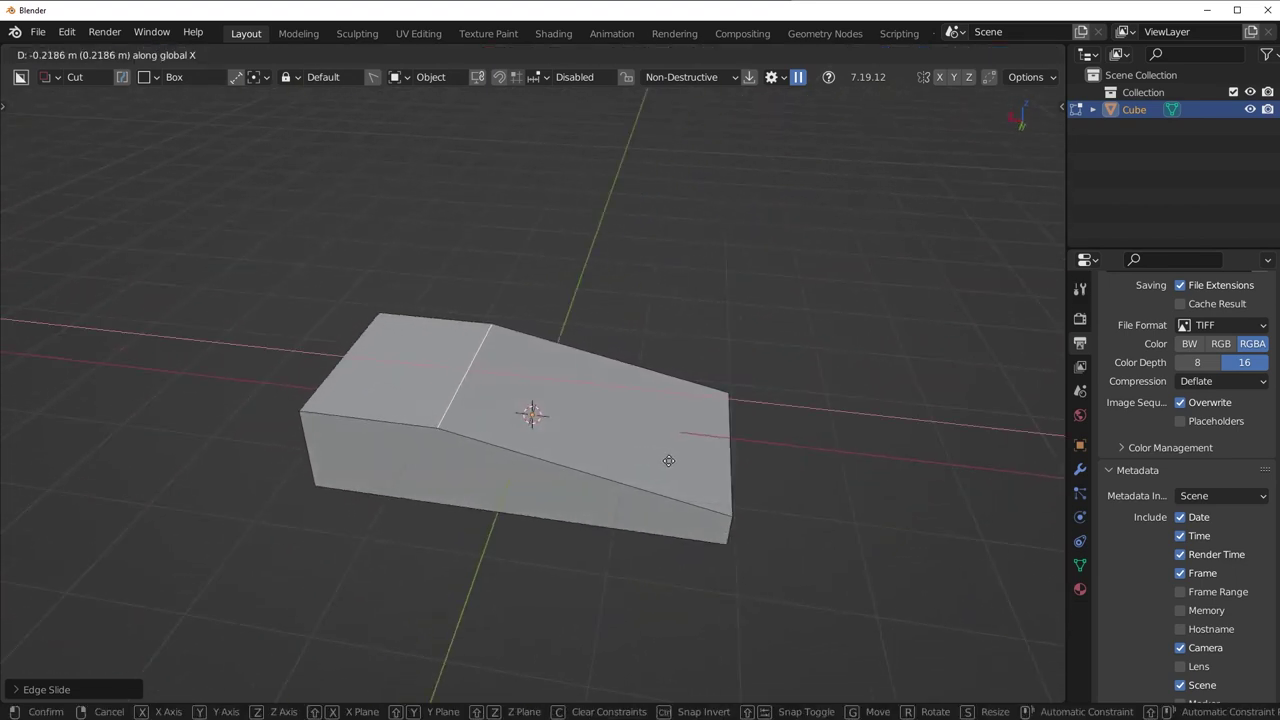
left_click(666, 457)
Bevel the lower short edge at the tall end of the body to chamfer its underside
middle_click_drag(666, 457, 725, 386)
middle_click_drag(390, 543, 388, 514)
left_click(351, 494)
middle_click_drag(480, 540, 456, 481)
key("ctrl+b")
left_click(543, 505)
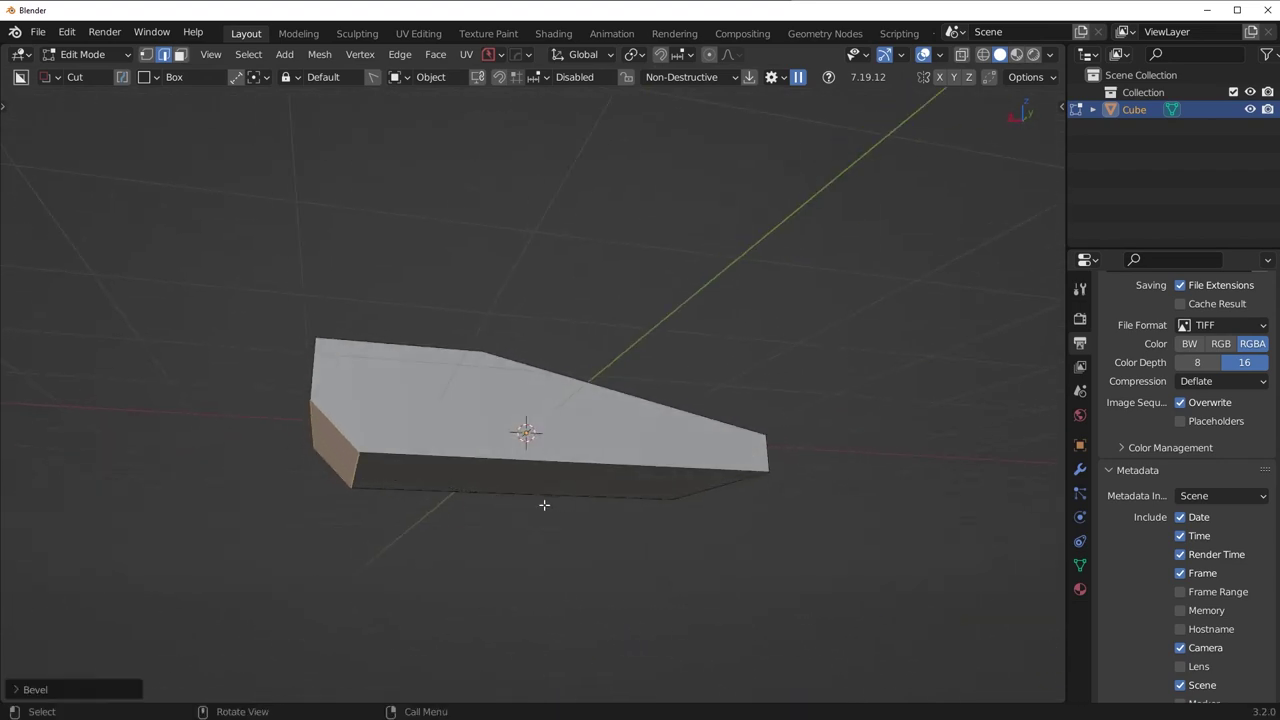
Edge-slide the chamfer's underside edge toward the low end by about 0.36 to form a long underside slope
left_click(367, 468)
key("g")
key("g")
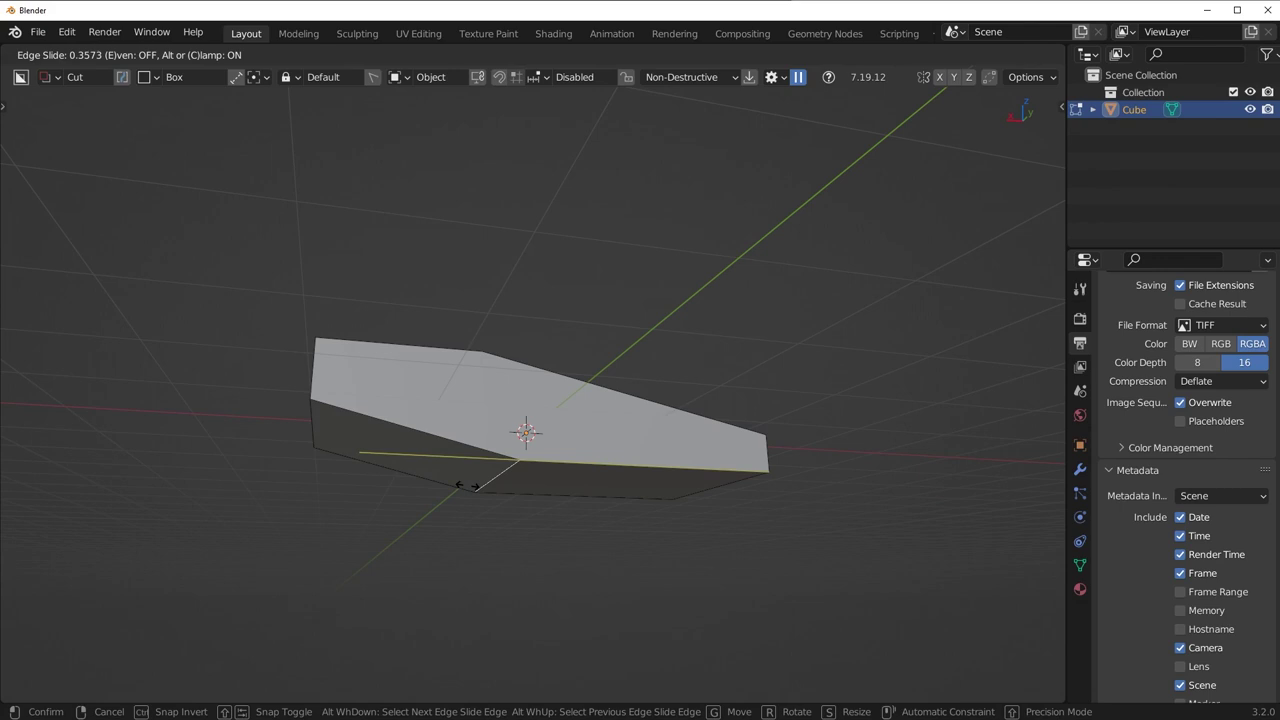
left_click(471, 492)
Move the vertices at the underside bend along the X axis toward the tall end
middle_click_drag(474, 497, 481, 500)
key("KP_3")
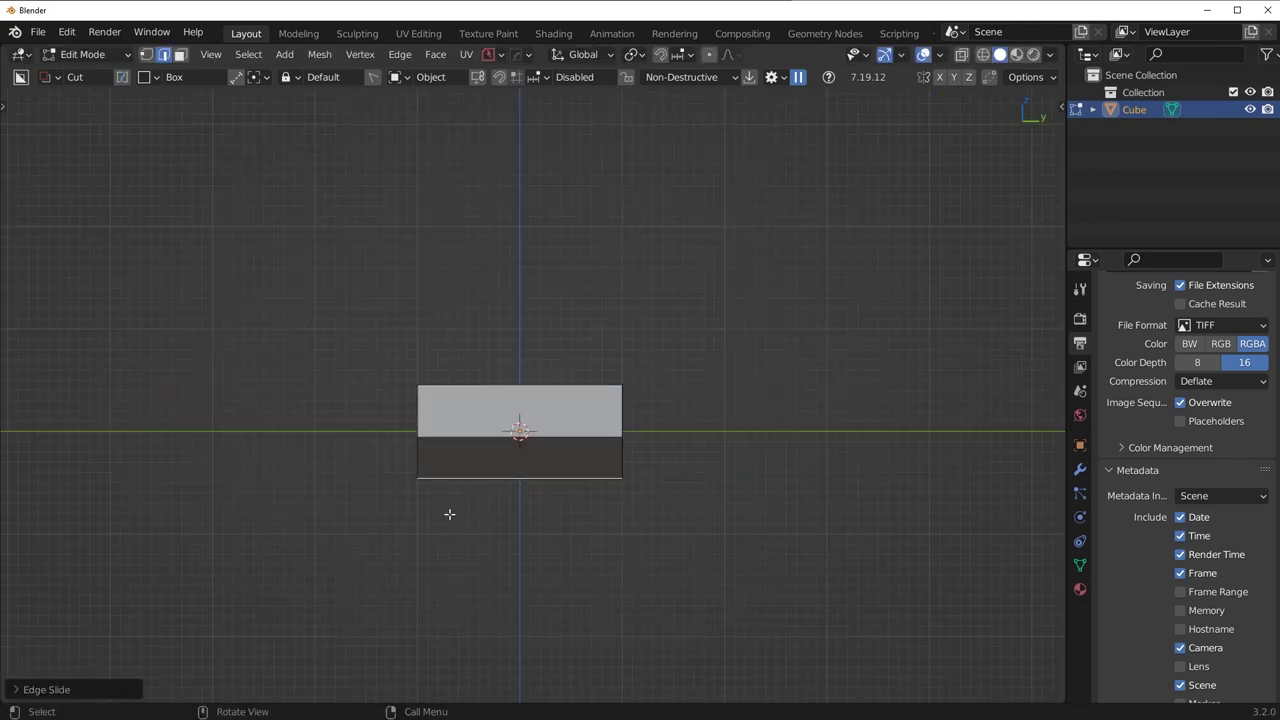
key("KP_7")
scroll(503, 508, "up", 4)
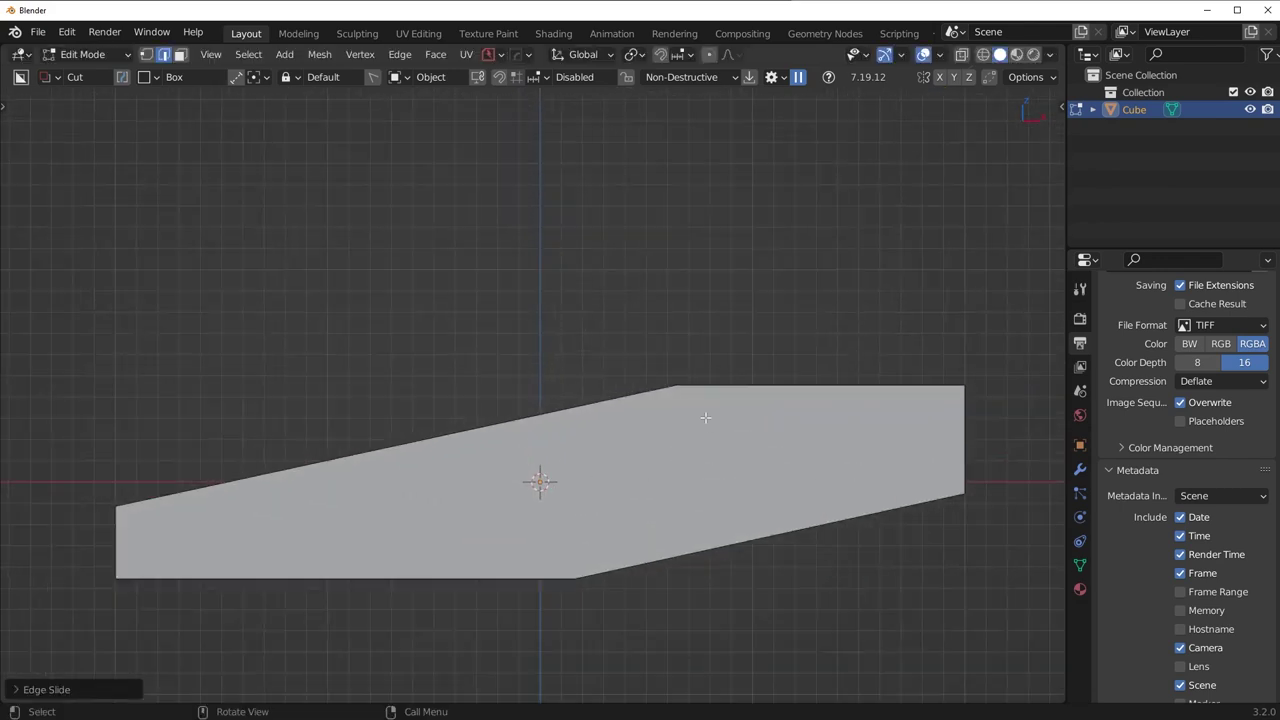
key("Tab")
left_click(657, 390)
key("g")
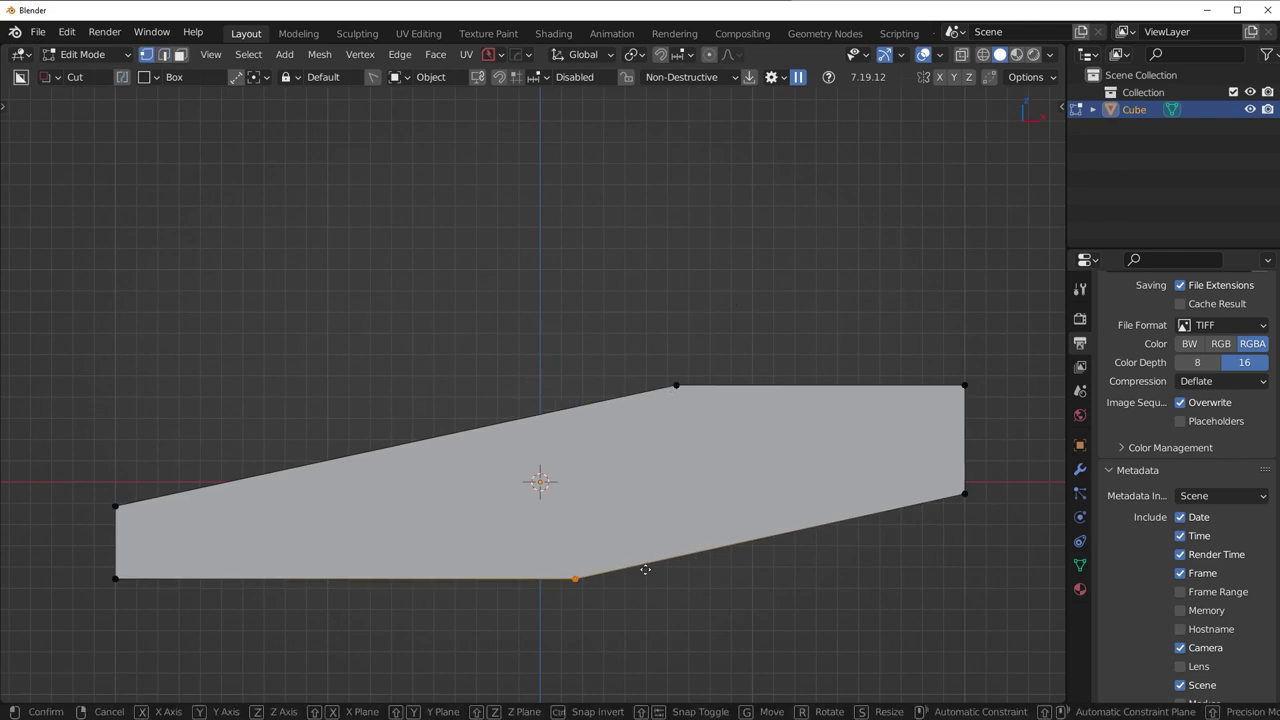
key("g")
key("Escape")
key("g")
key("x")
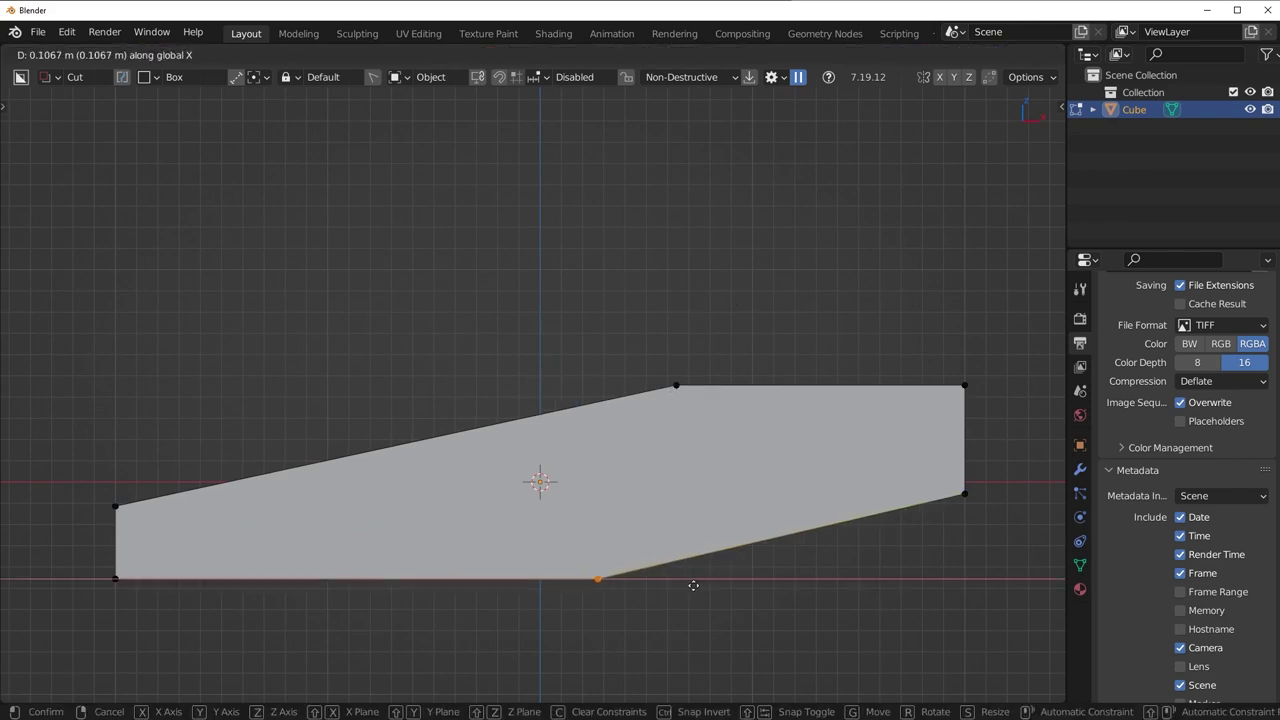
left_click(764, 580)
Move the underside bend edge along the X axis toward the low end
middle_click_drag(684, 453, 443, 305)
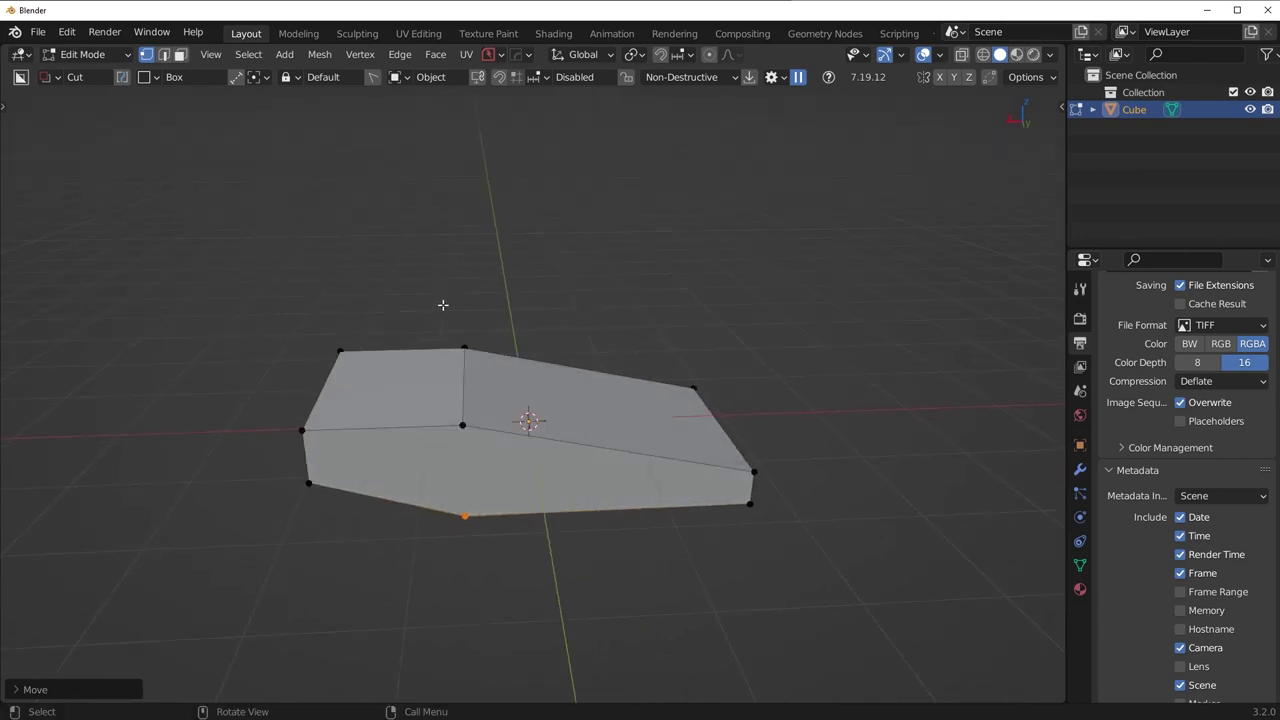
key("2")
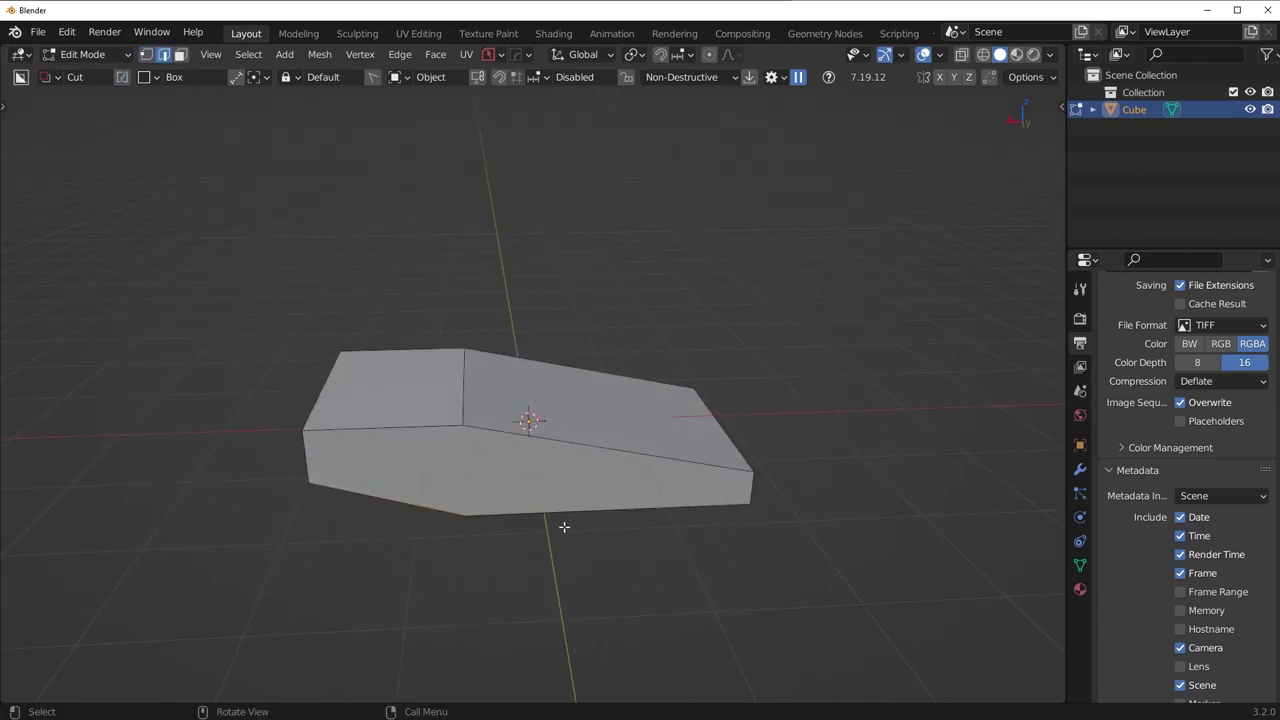
key("g")
key("x")
left_click(580, 488)
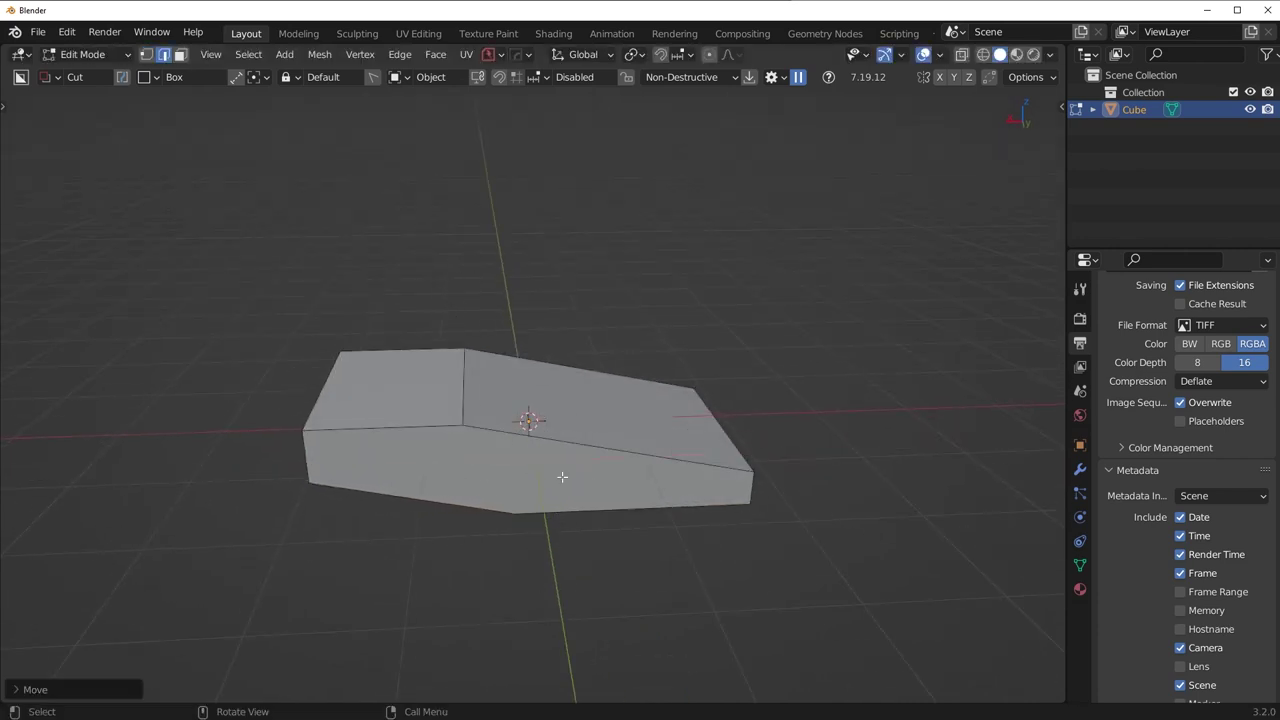
Scale the entire mesh up along the Z axis to make the body taller
middle_click_drag(560, 474, 541, 476)
key("KP_1")
scroll(563, 475, "up", 1)
middle_click_drag(686, 396, 677, 474)
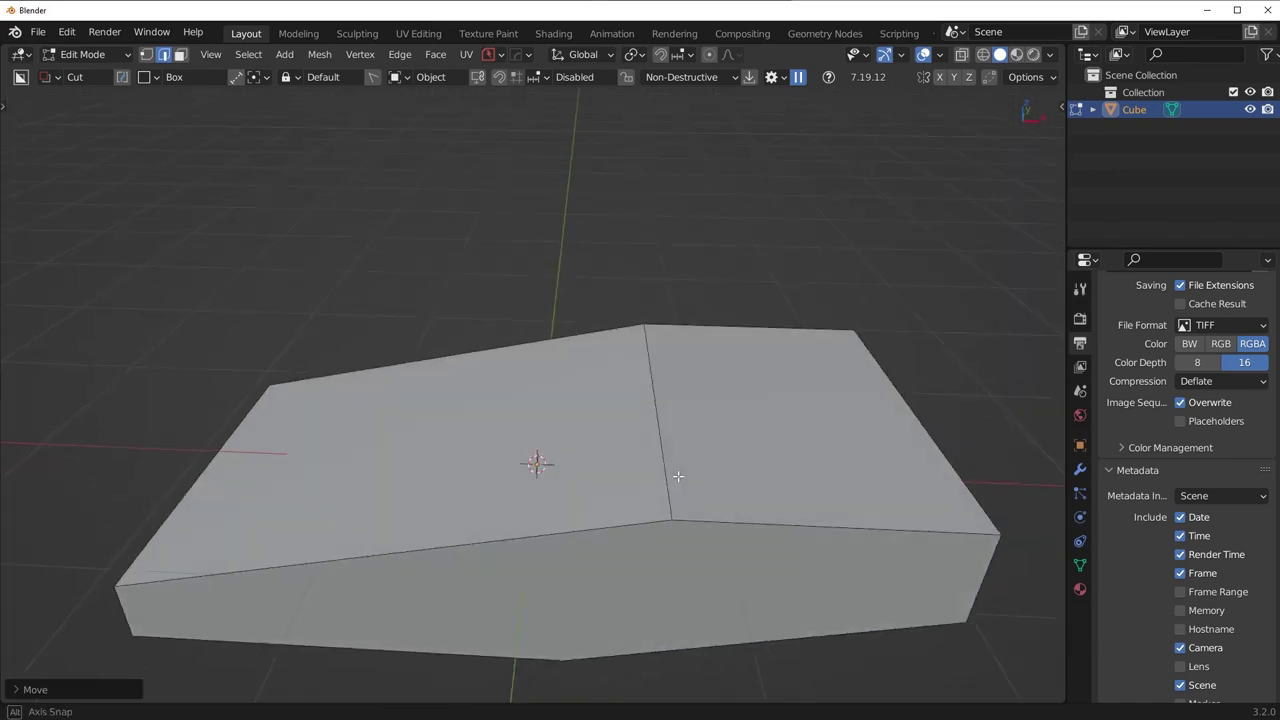
left_click(672, 485)
middle_click_drag(677, 540, 783, 517)
key("a")
key("s")
key("z")
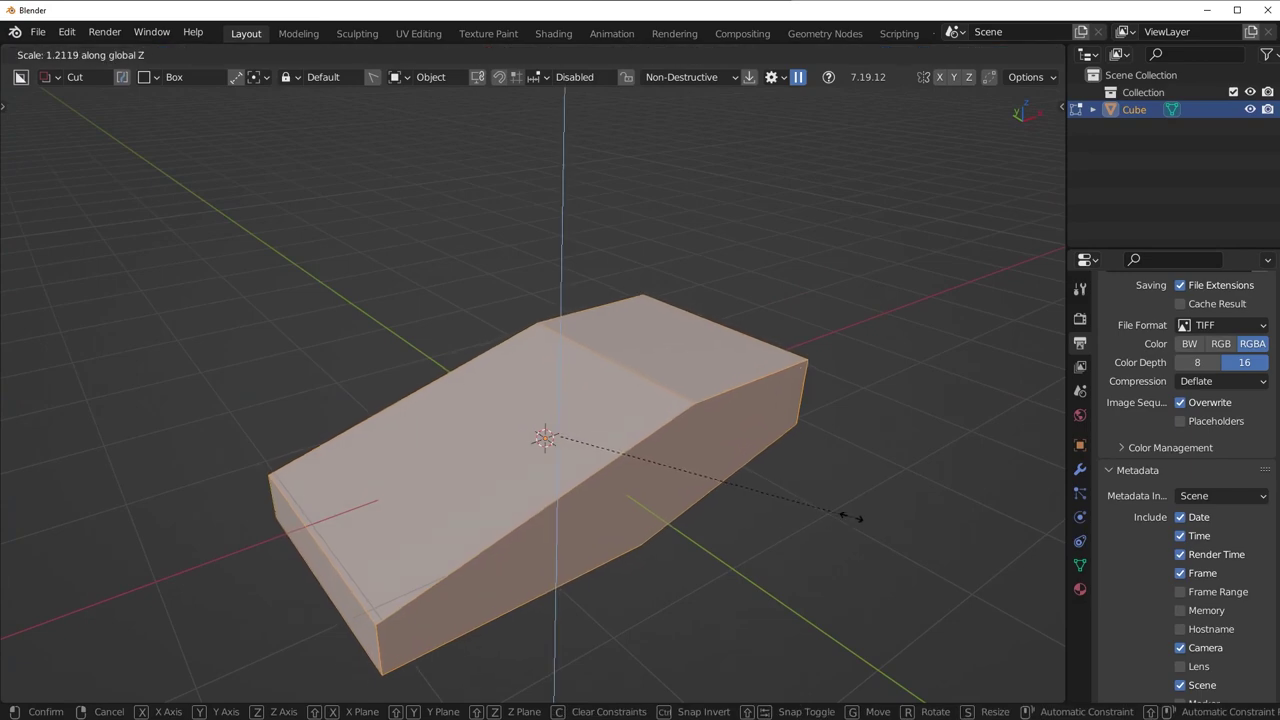
left_click(871, 509)
middle_click_drag(871, 509, 691, 566)
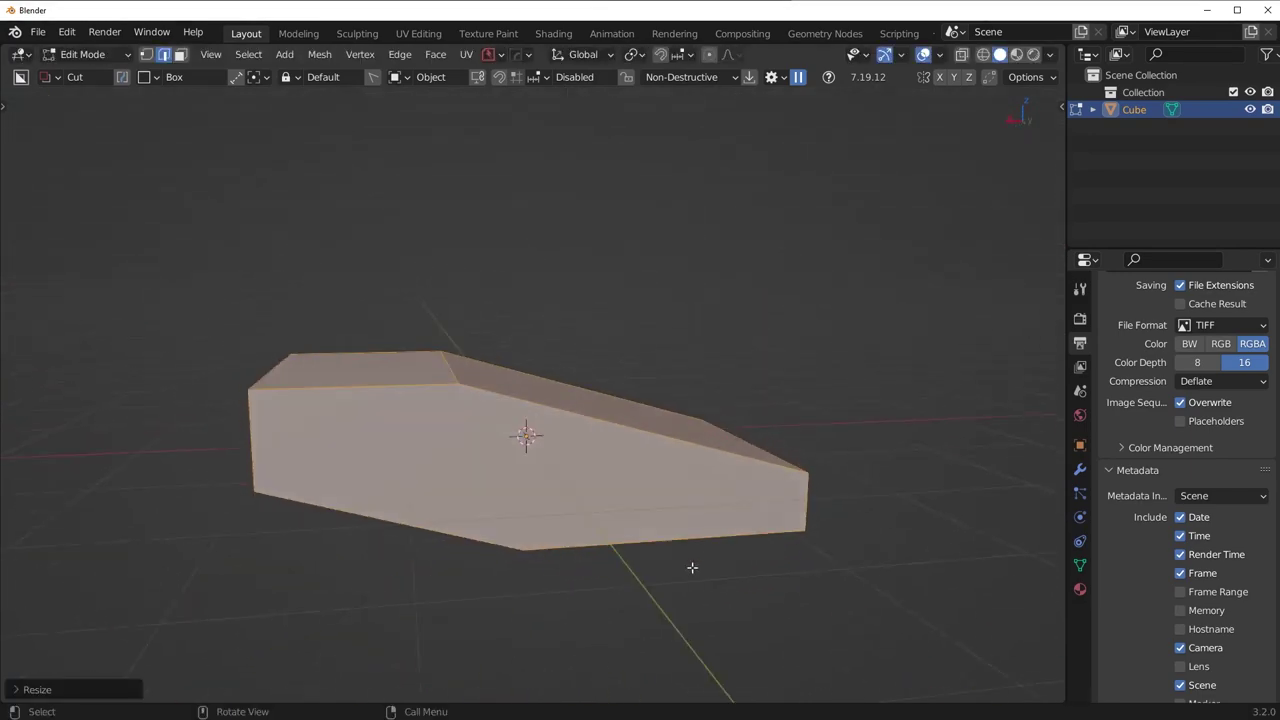
Return to Object Mode and deselect the body
key("Tab")
middle_click_drag(687, 436, 654, 423)
key("alt+a")
scroll(440, 407, "up", 2)
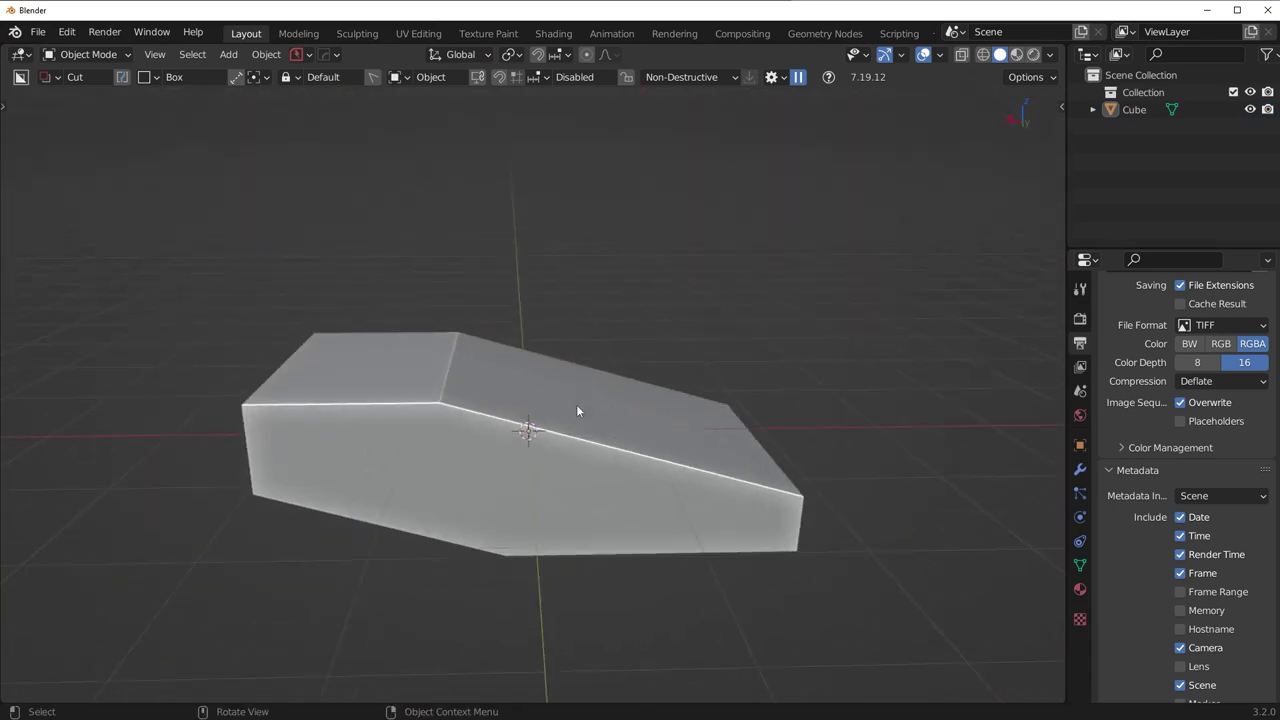
middle_click_drag(577, 410, 533, 453)
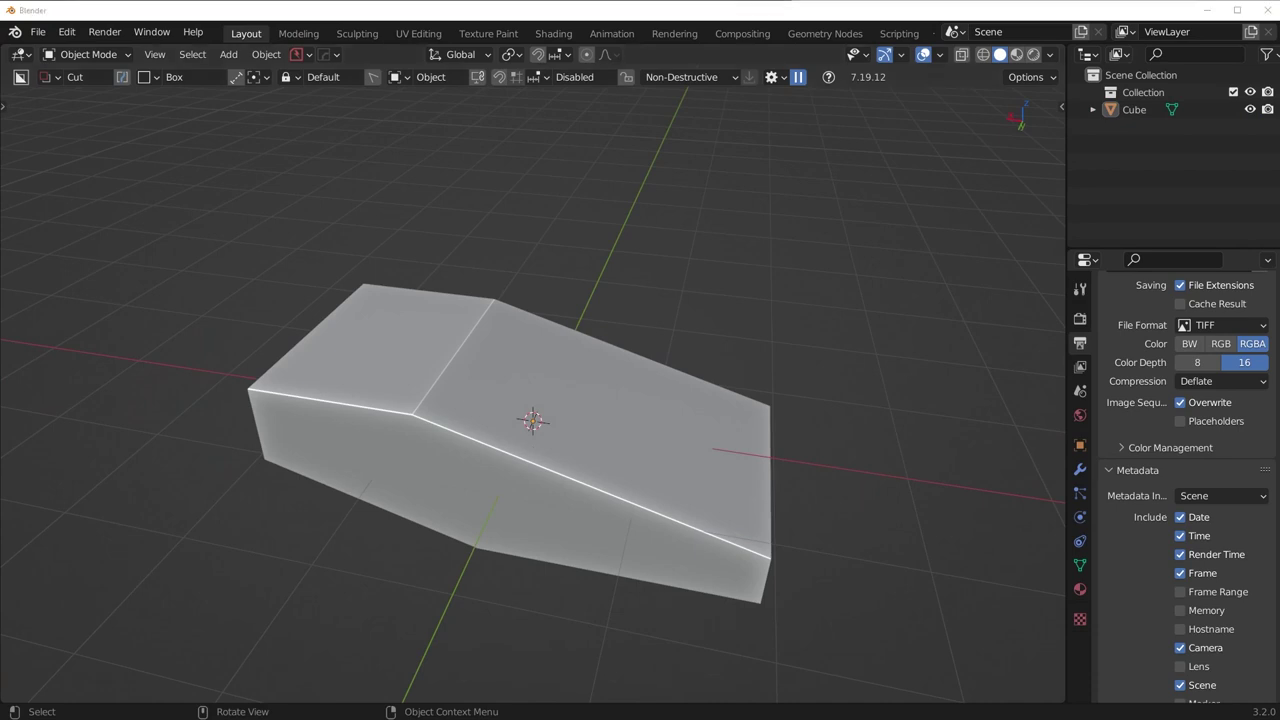
middle_click_drag(544, 411, 550, 431)
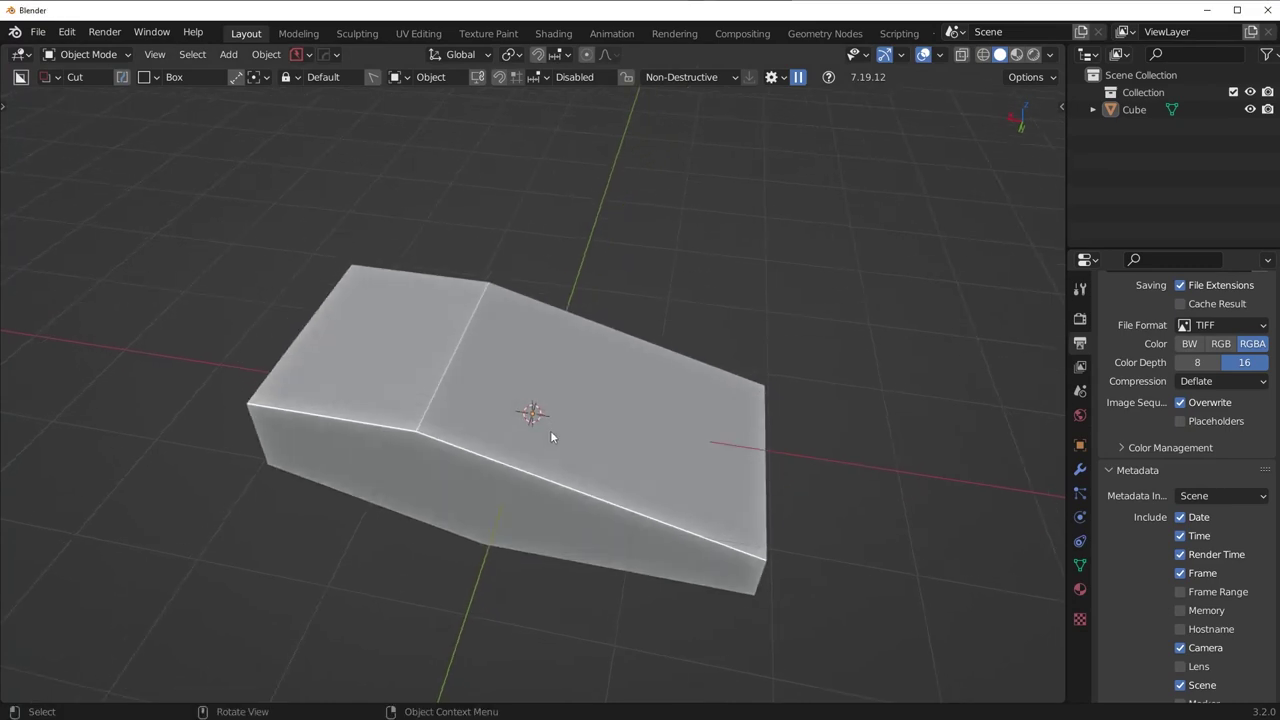
Select the body, enter Edit Mode and clear the mesh selection
left_click(500, 404)
key("Tab")
middle_click_drag(557, 511, 560, 533)
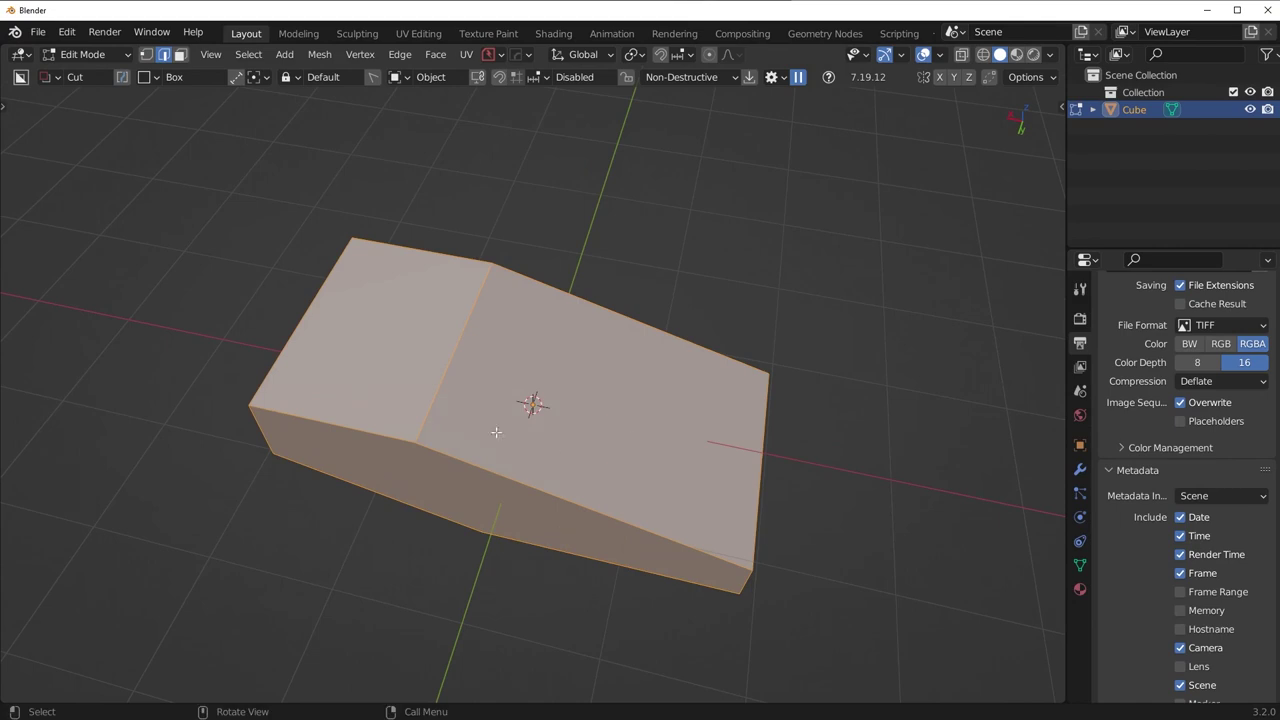
middle_click_drag(508, 480, 513, 478)
middle_click_drag(467, 413, 534, 418)
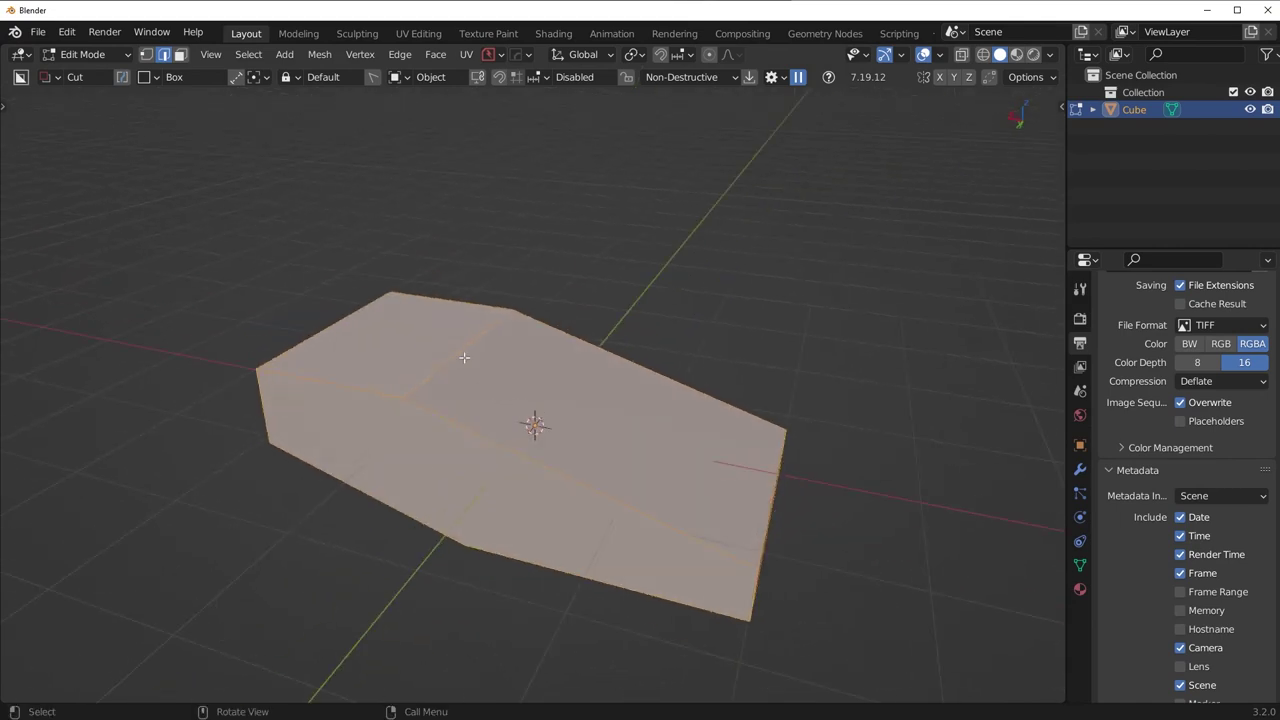
key("alt+a")
middle_click_drag(506, 376, 480, 366)
Select the flat top face and the sloped face in turn to examine the bend between them
key("3")
left_click(505, 374)
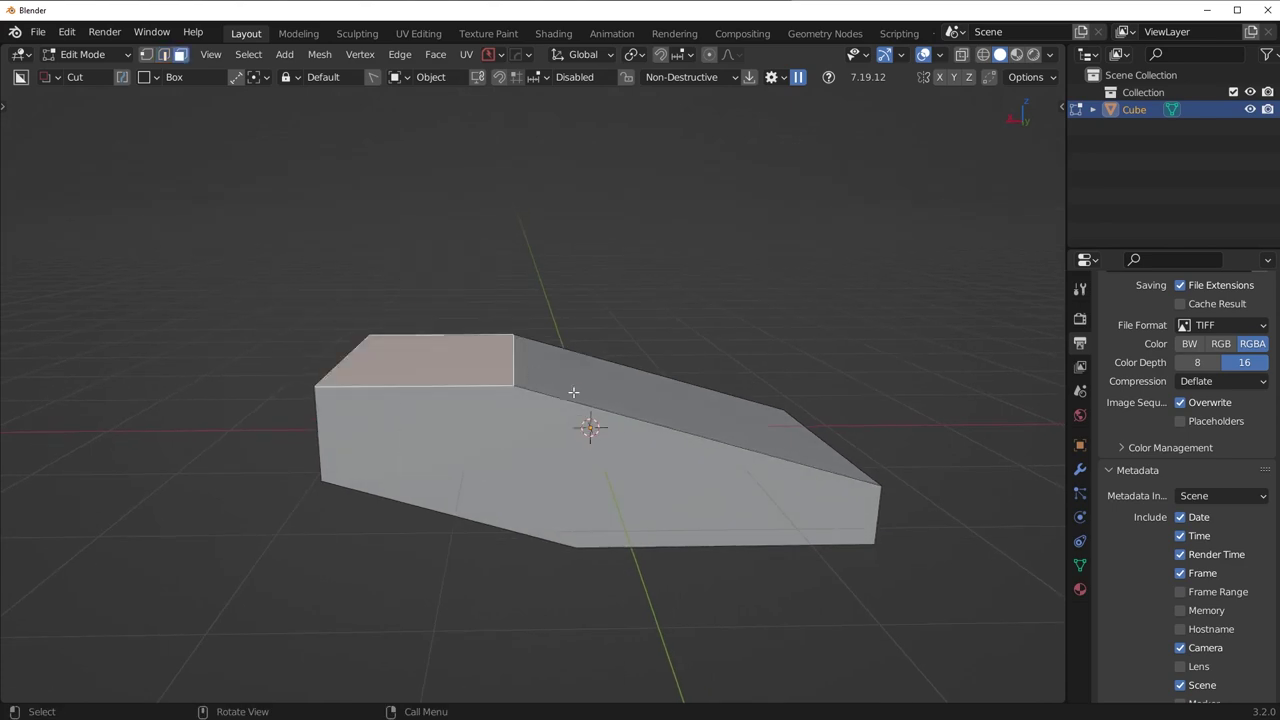
left_click(514, 366)
left_click(462, 358)
left_click(558, 376)
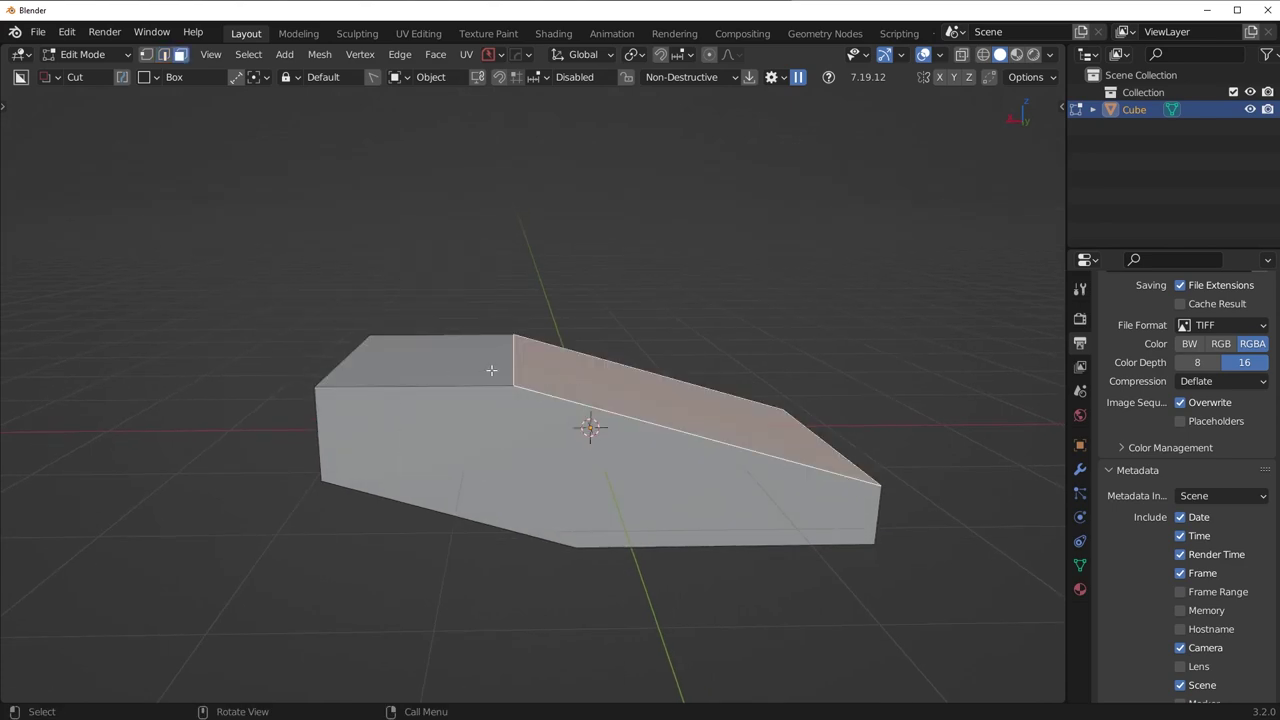
Try to round the upper bend edge with a 22-segment bevel about 0.38 m wide
key("Tab")
left_click(548, 509)
left_click(519, 368)
middle_click_drag(610, 390, 736, 466)
key("ctrl+b")
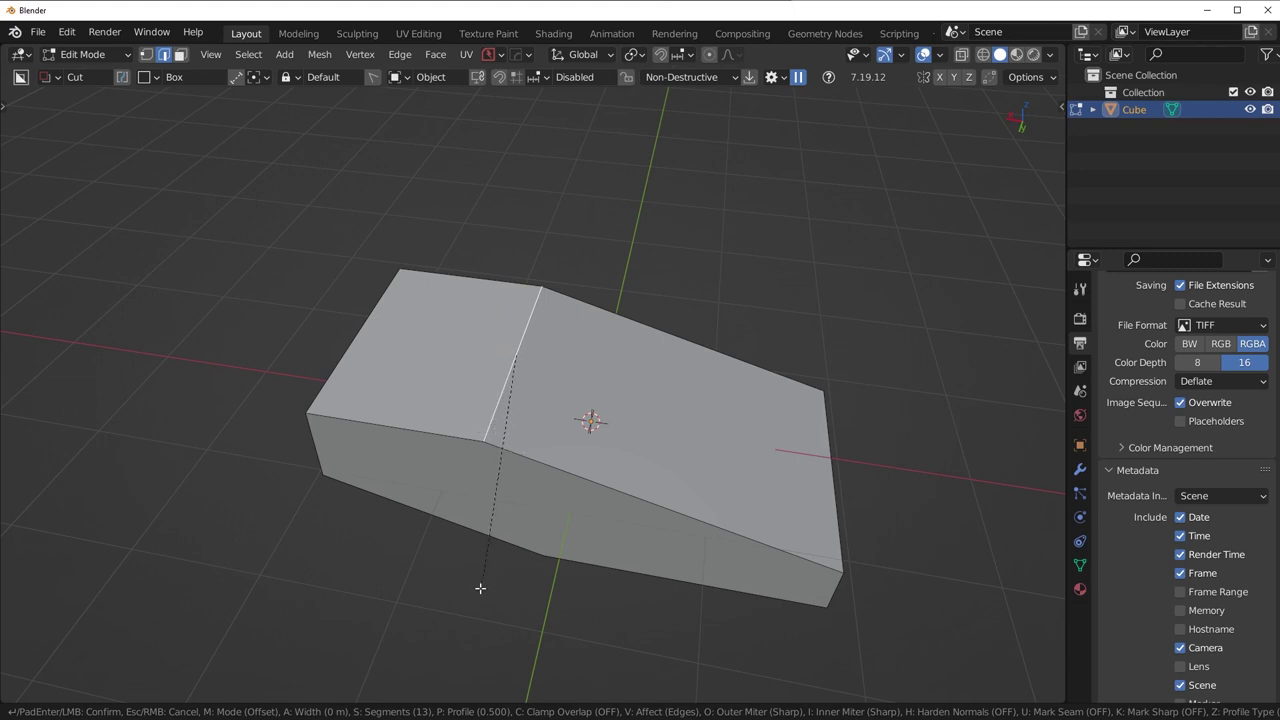
scroll(589, 420, "up", 8)
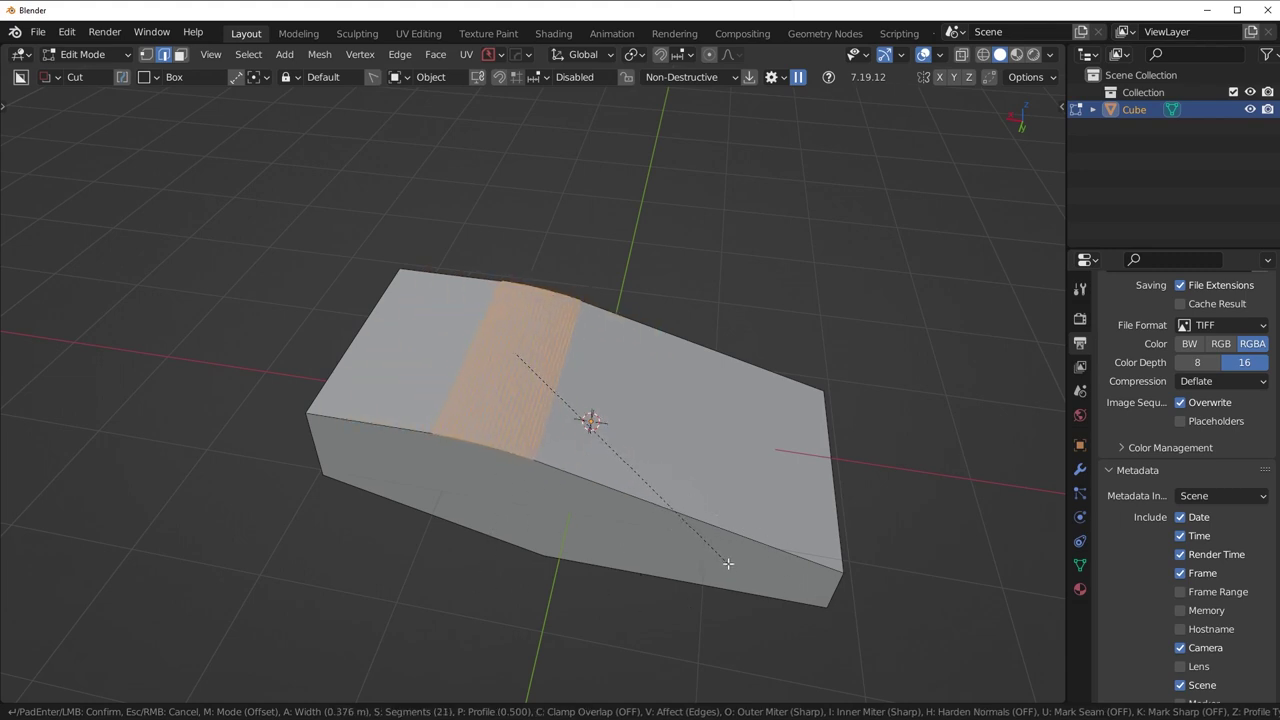
scroll(728, 563, "up", 1)
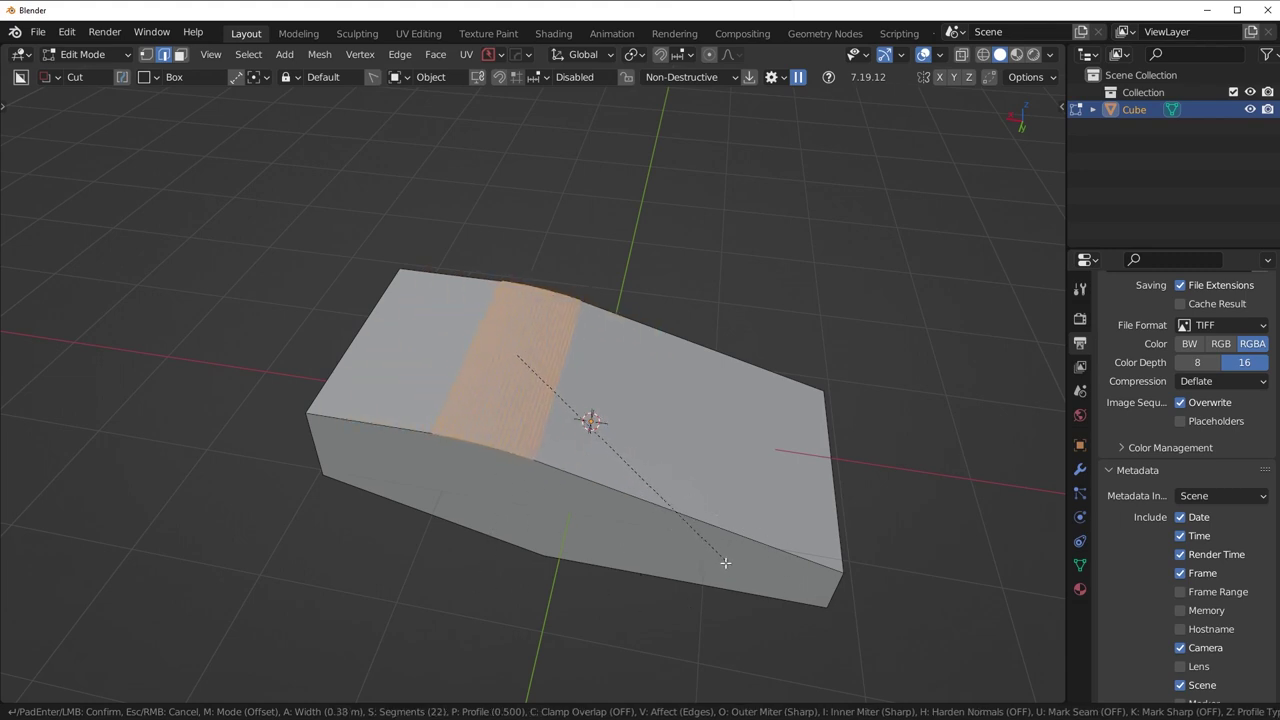
left_click(606, 509)
Try a 22-segment bevel on the underside bend edge, and undo the bevels on both bends
middle_click_drag(554, 394, 569, 463)
key("ctrl+b")
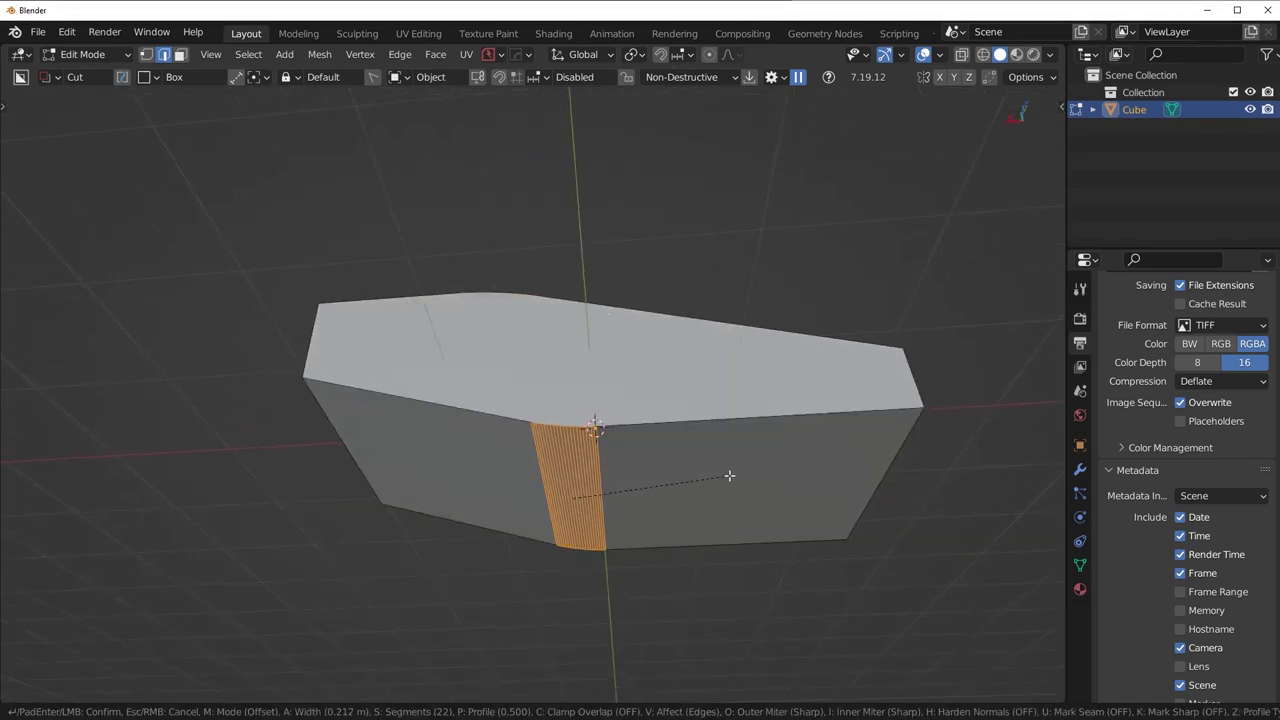
left_click(794, 480)
key("Tab")
middle_click_drag(643, 443, 592, 398)
key("Tab")
key("ctrl+z")
Move the upper bend edge about 0.61 m along the X axis toward the low end
key("g")
key("x")
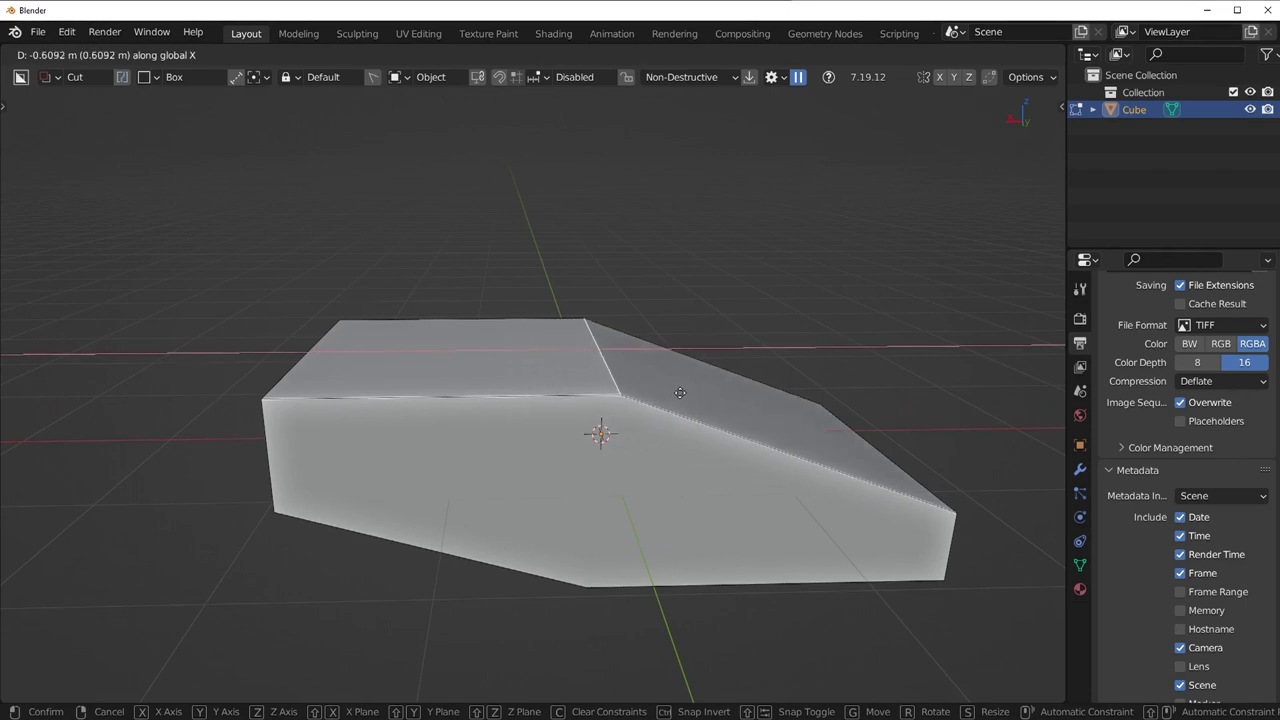
left_click(683, 393)
Move the underside bend edge about 0.46 m along the X axis toward the tall end
middle_click_drag(634, 459, 586, 523)
left_click(590, 525)
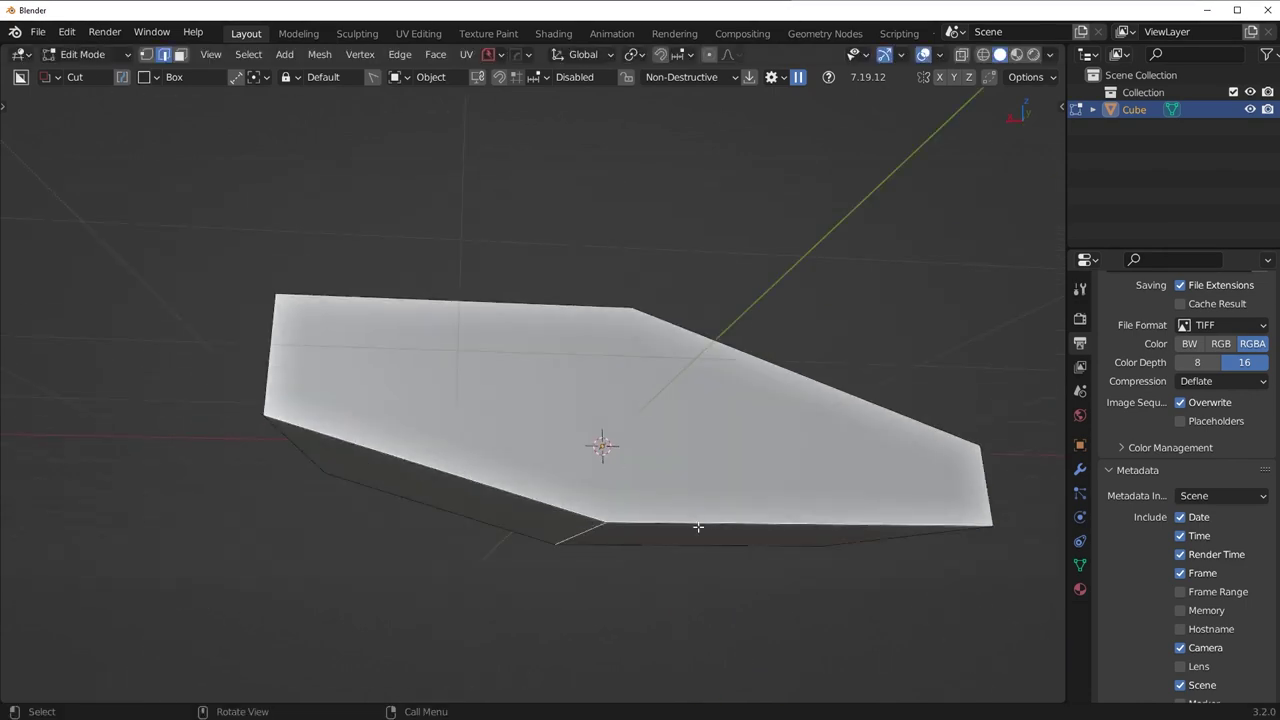
key("g")
key("x")
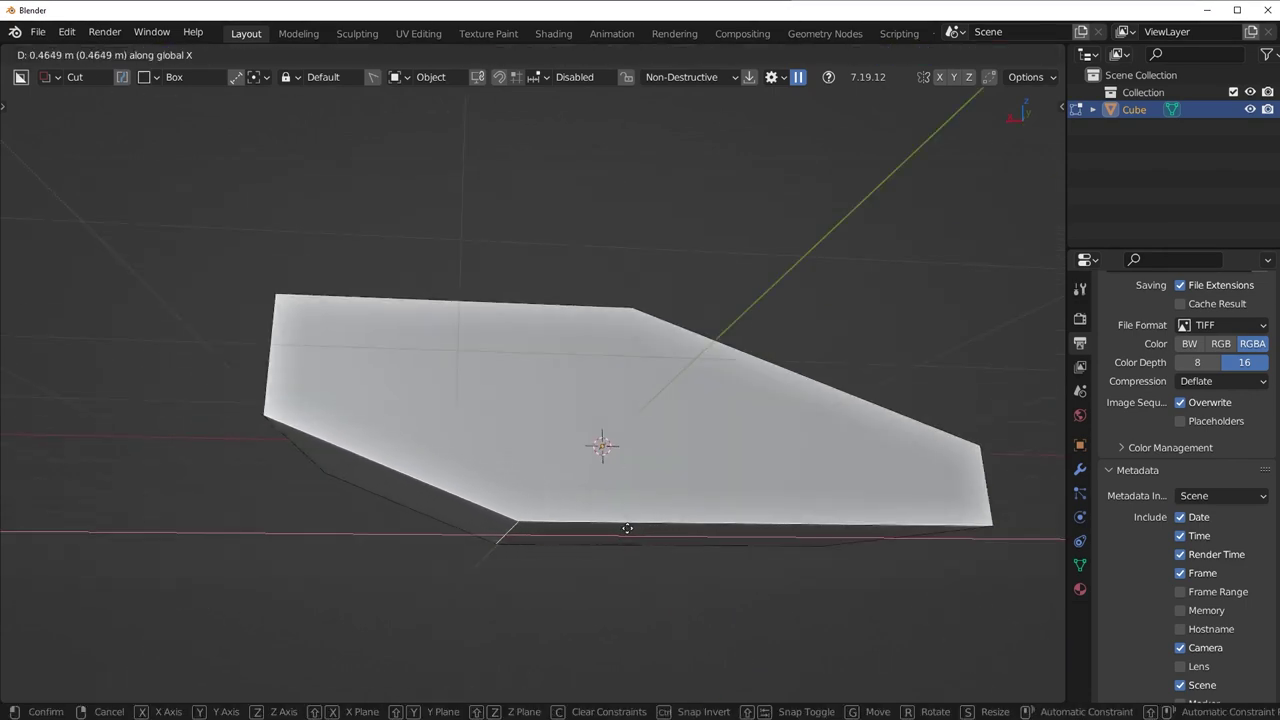
left_click(625, 527)
Shift the upper bend edge slightly back along the X axis toward the tall end
middle_click_drag(621, 384, 476, 387)
key("KP_1")
left_click(456, 372)
key("g")
key("x")
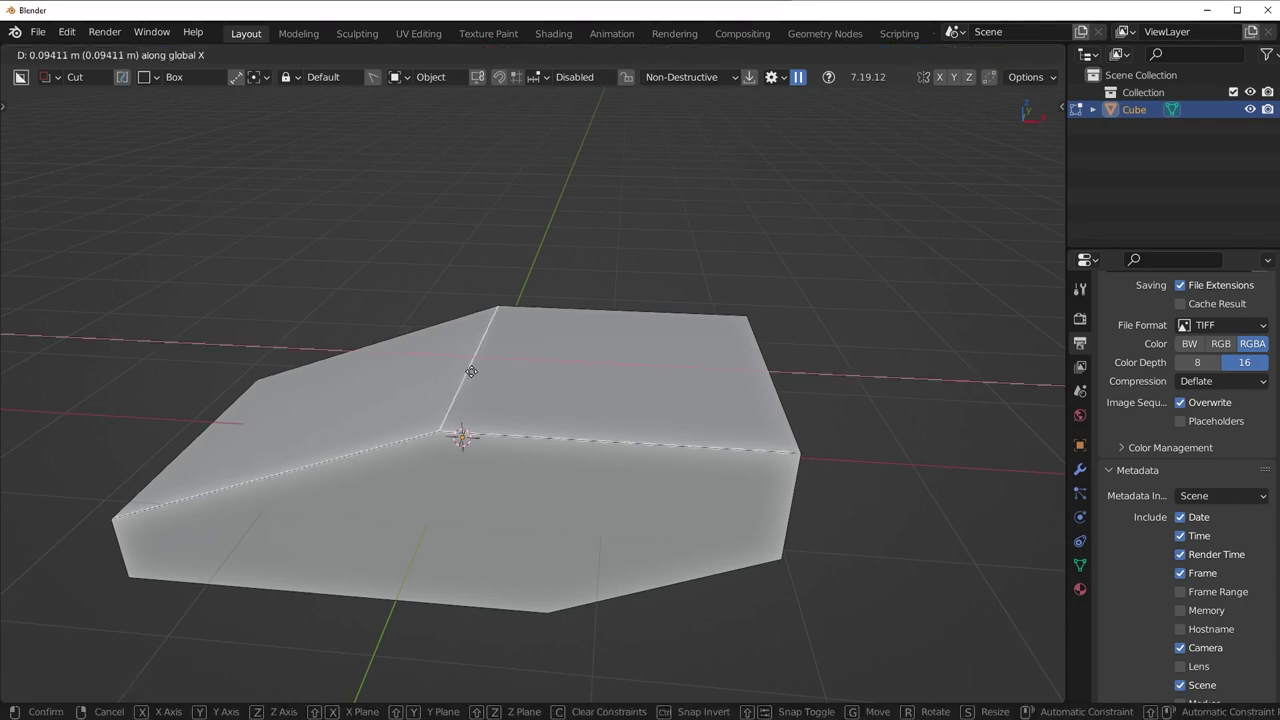
left_click(486, 375)
key("KP_1")
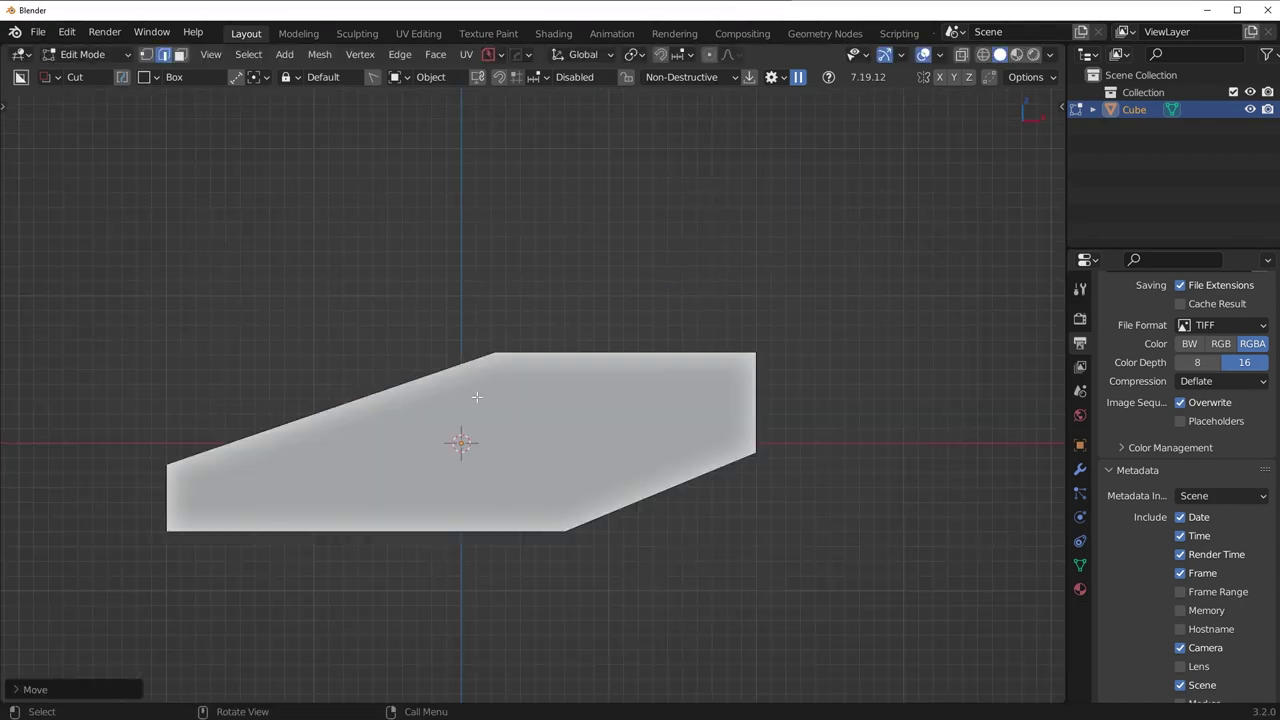
Round the upper bend edge with a multi-segment bevel
middle_click_drag(477, 397, 563, 540)
key("ctrl+b")
left_click(706, 434)
Round the underside bend edge with a multi-segment bevel
middle_click_drag(903, 414, 550, 445)
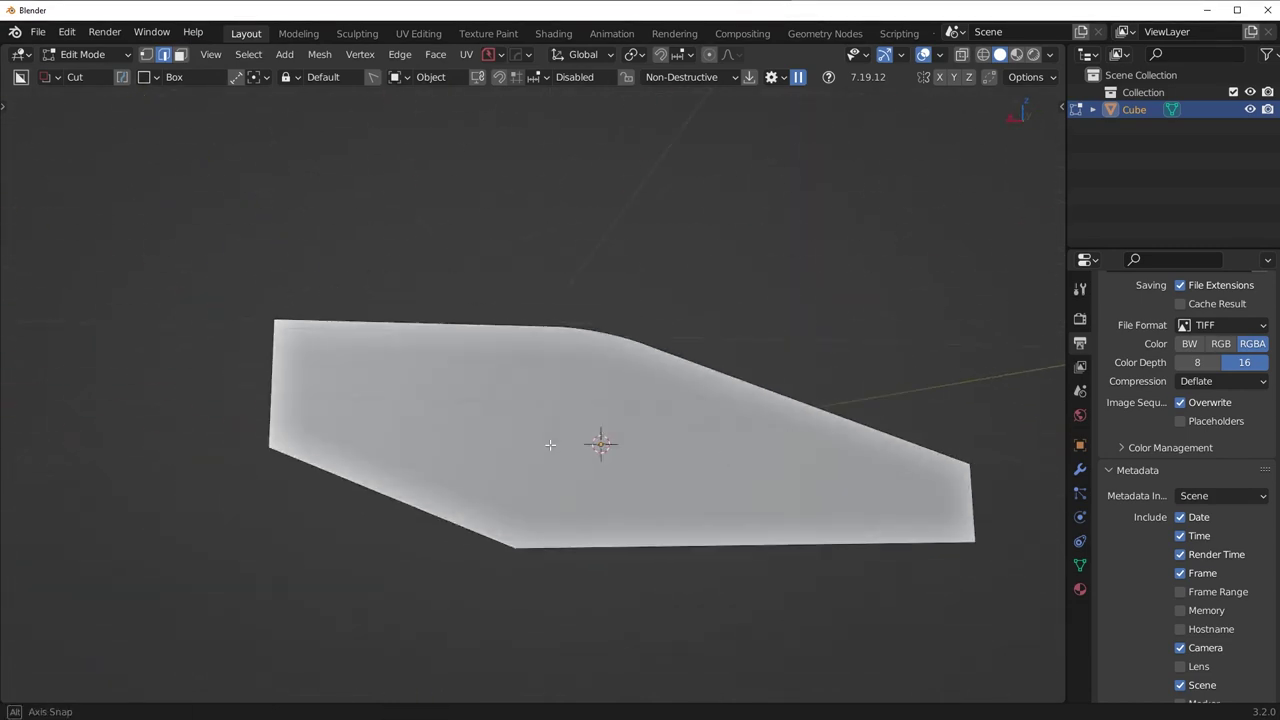
key("ctrl+b")
left_click(803, 460)
middle_click_drag(803, 460, 664, 548)
scroll(707, 512, "down", 2)
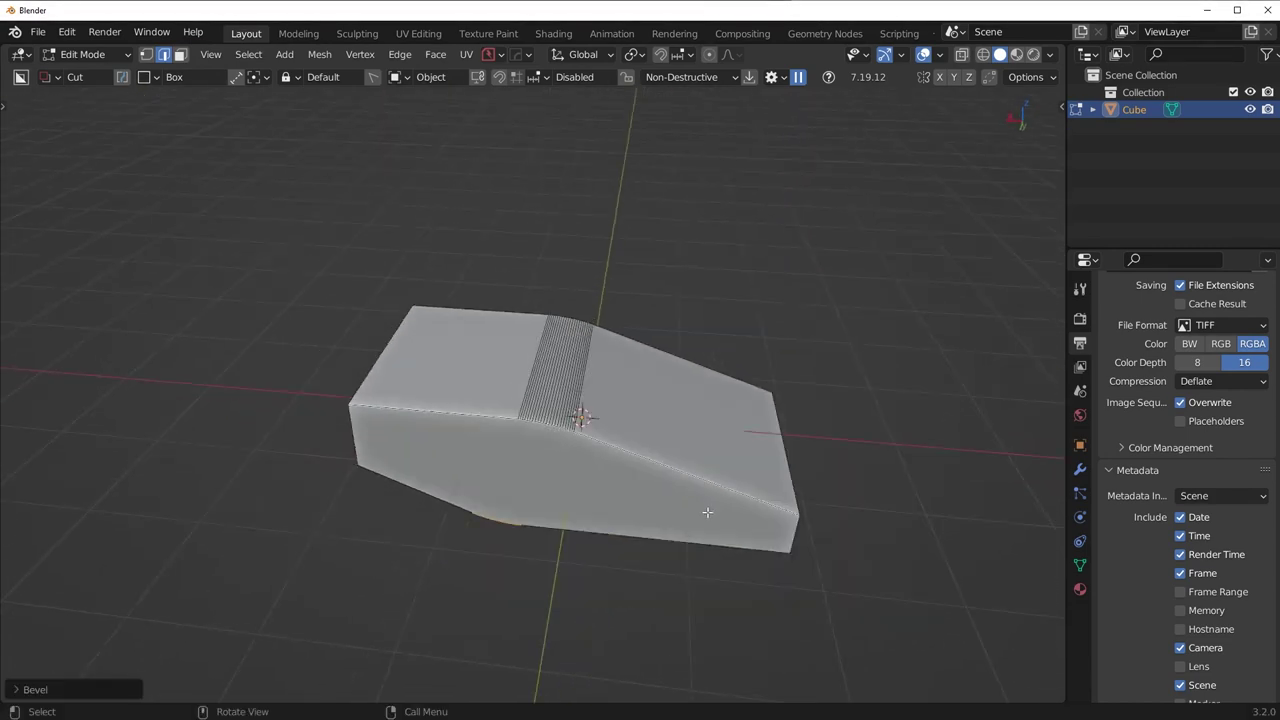
middle_click_drag(707, 512, 686, 409)
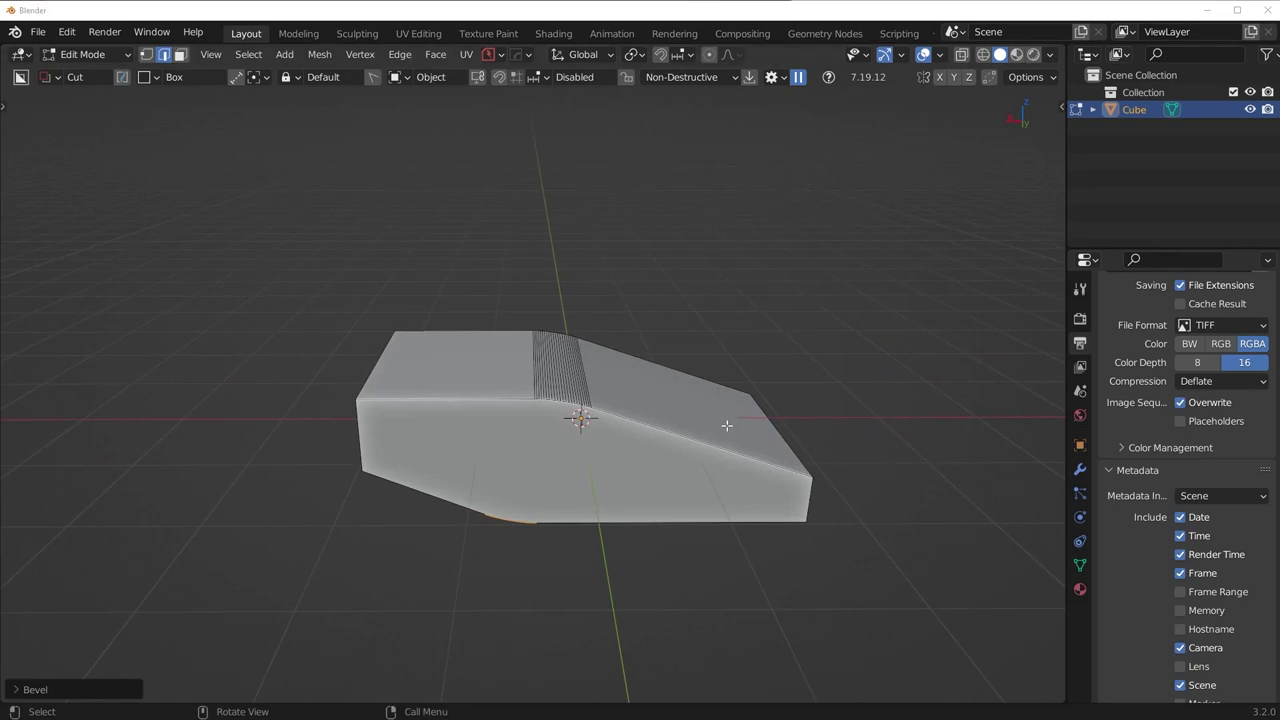
Round the two vertical corner edges at the body's tall end with a 22-segment bevel
middle_click_drag(727, 425, 582, 523)
left_click(511, 516)
left_click(406, 500, "shift")
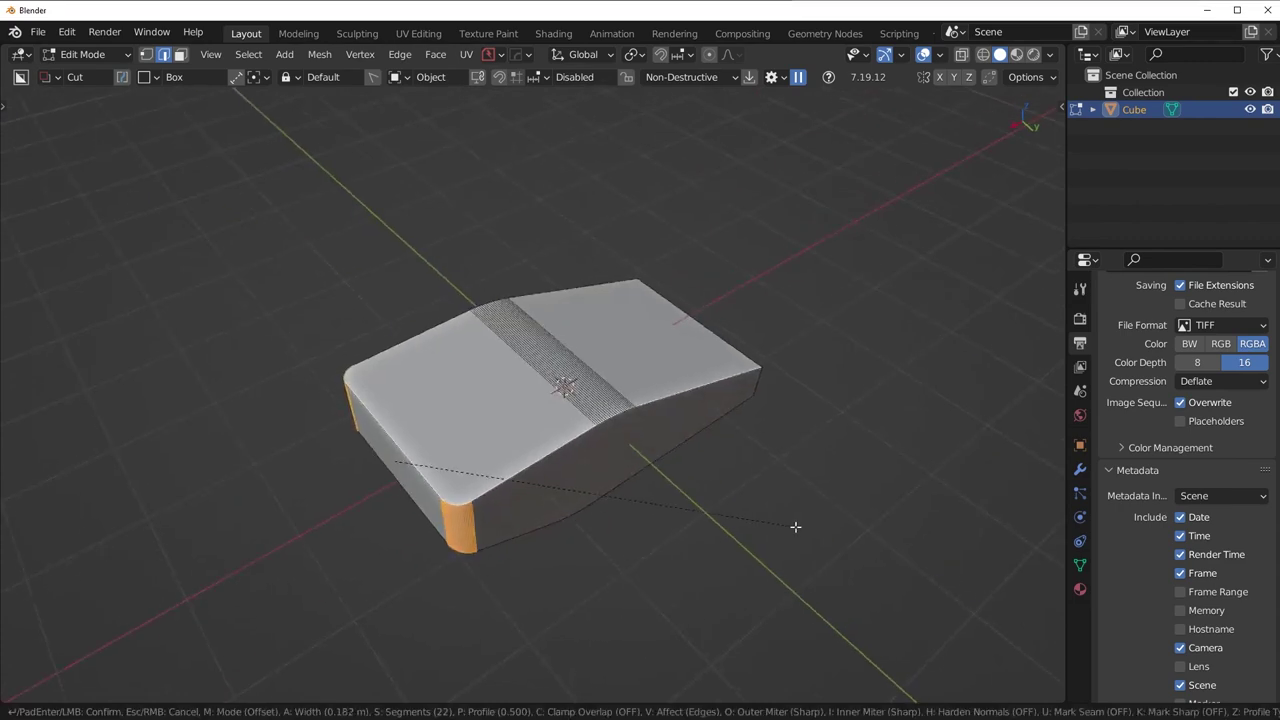
key("Tab")
middle_click_drag(754, 486, 538, 391)
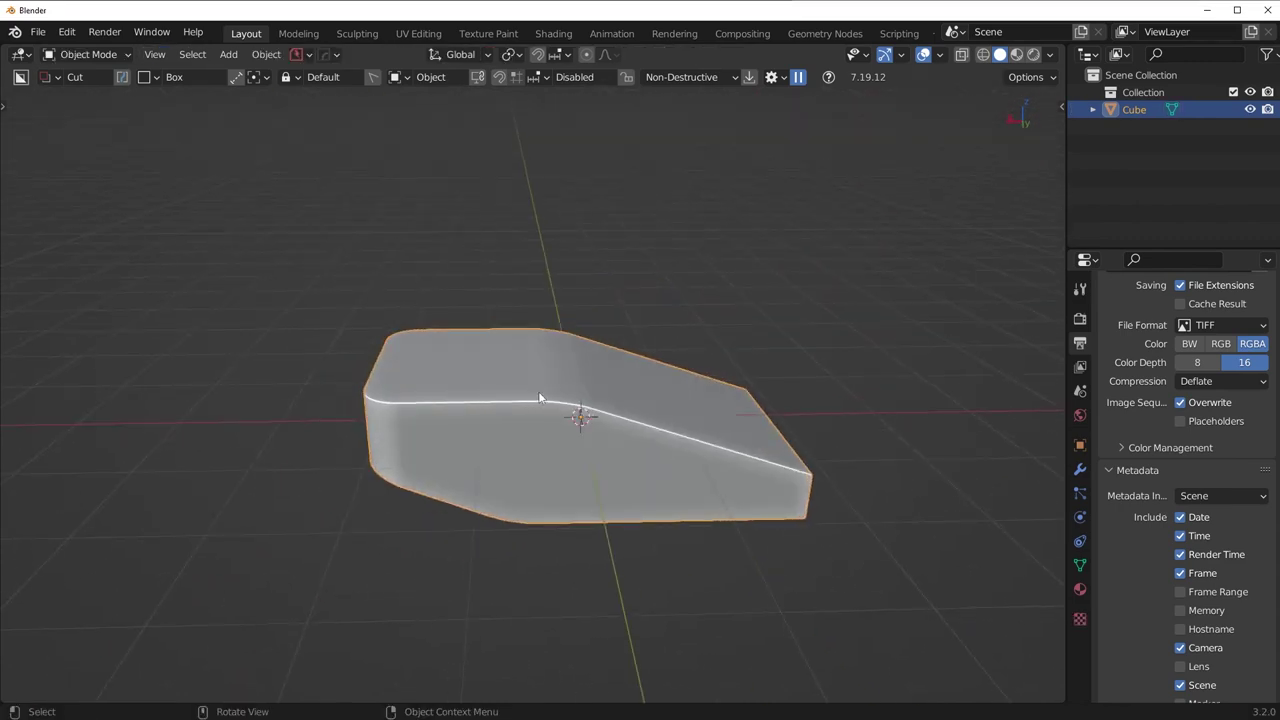
middle_click_drag(622, 440, 654, 426)
Round the two vertical corner edges at the body's low end with a 22-segment bevel and return to Object Mode
key("Tab")
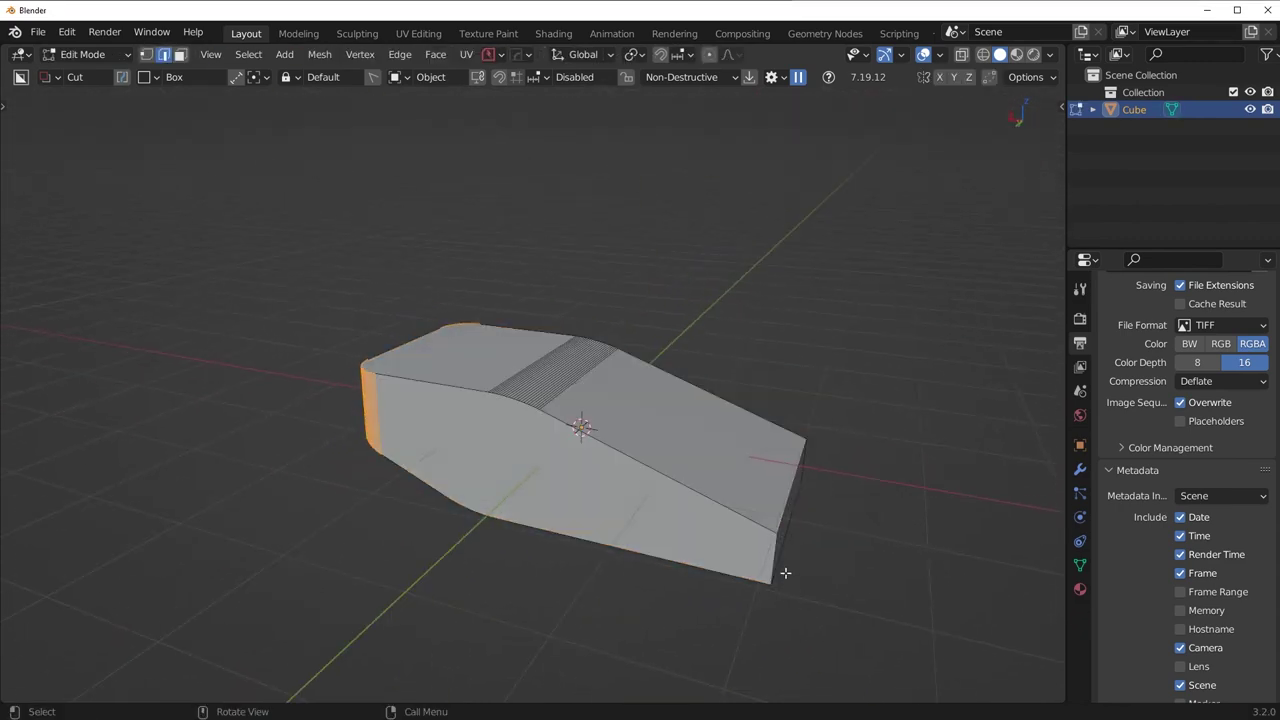
left_click(831, 552)
middle_click_drag(831, 552, 872, 548)
left_click(823, 514, "shift")
key("ctrl+b")
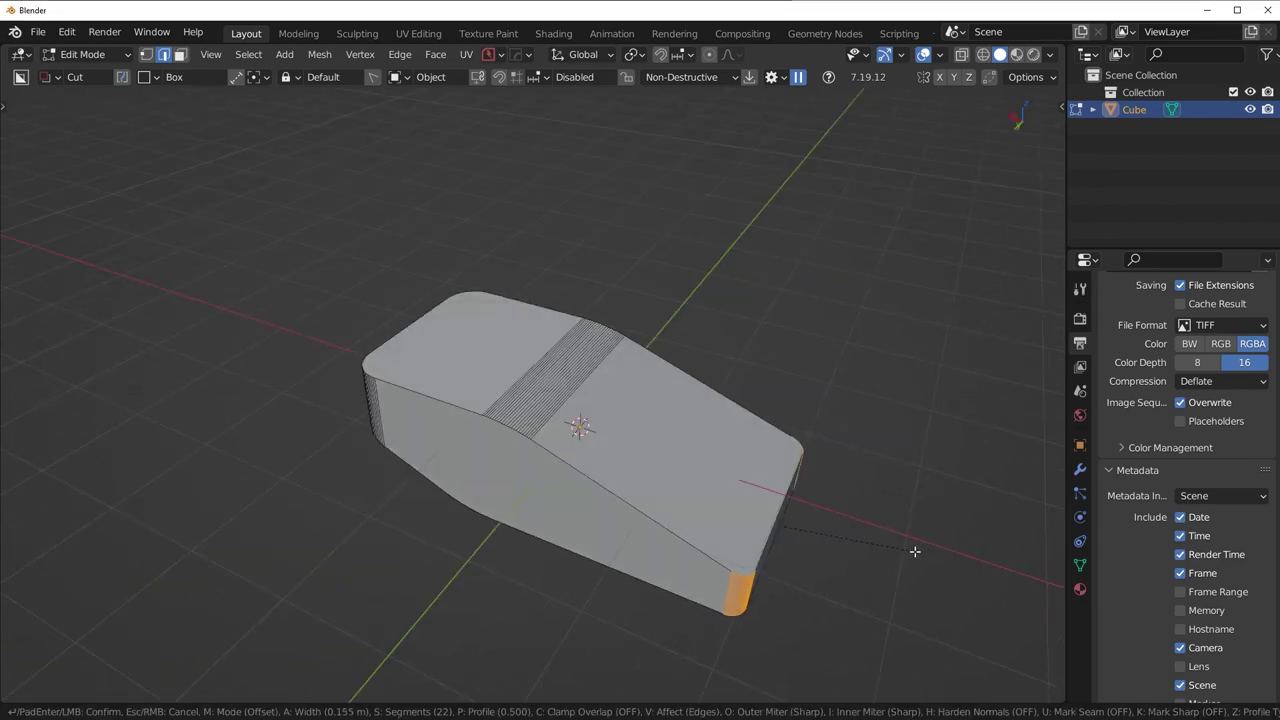
left_click(963, 543)
key("ctrl+2")
key("Tab")
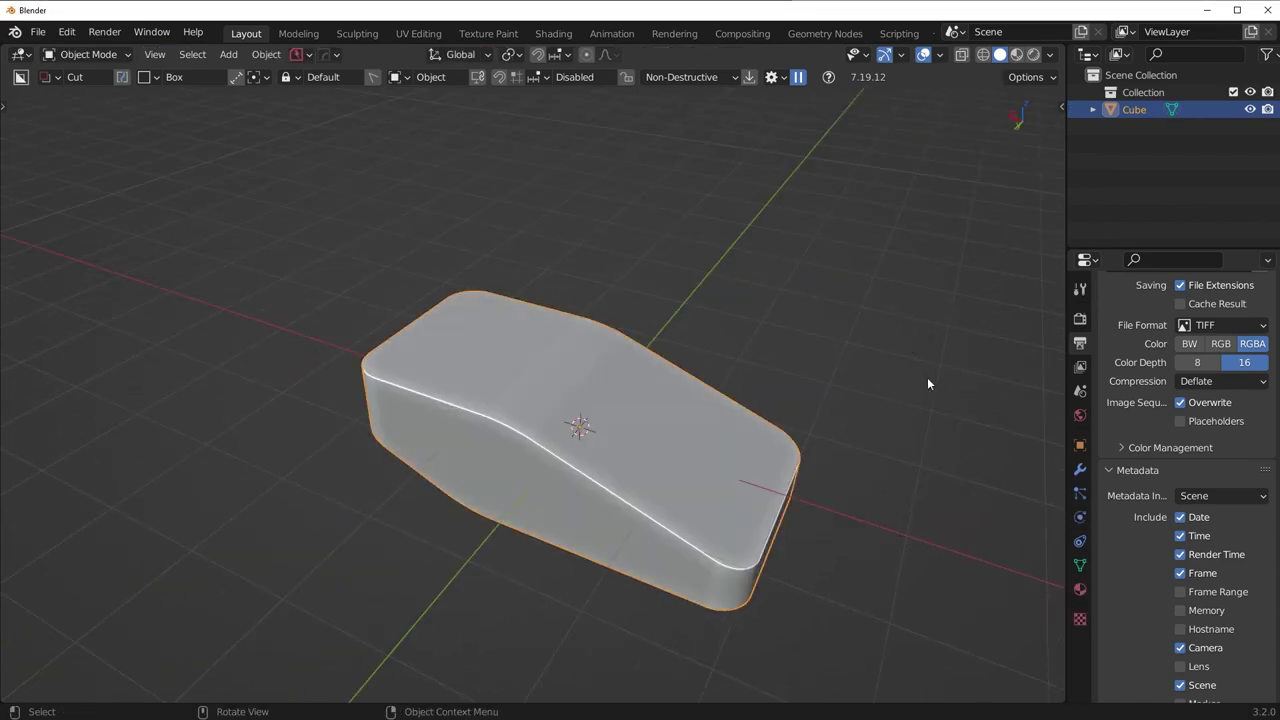
Shade the body smooth and enable Auto Smooth for its normals
middle_click_drag(927, 380, 623, 368)
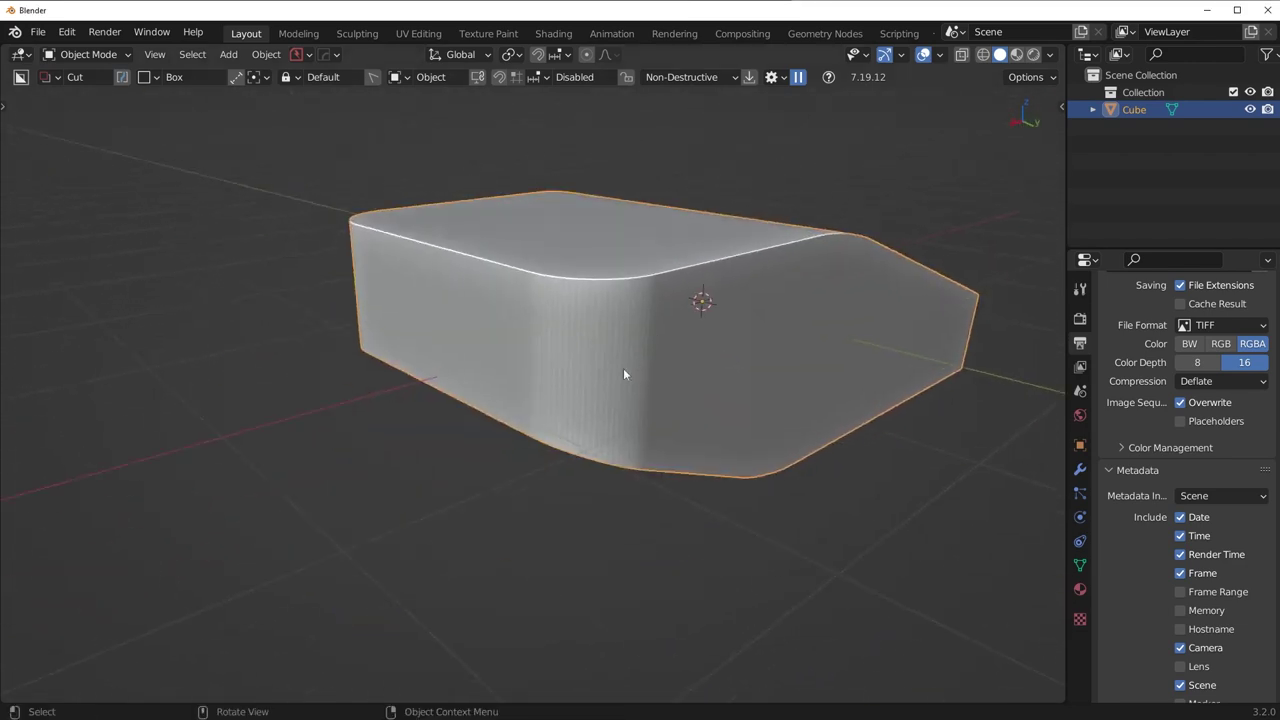
scroll(623, 368, "up", 5)
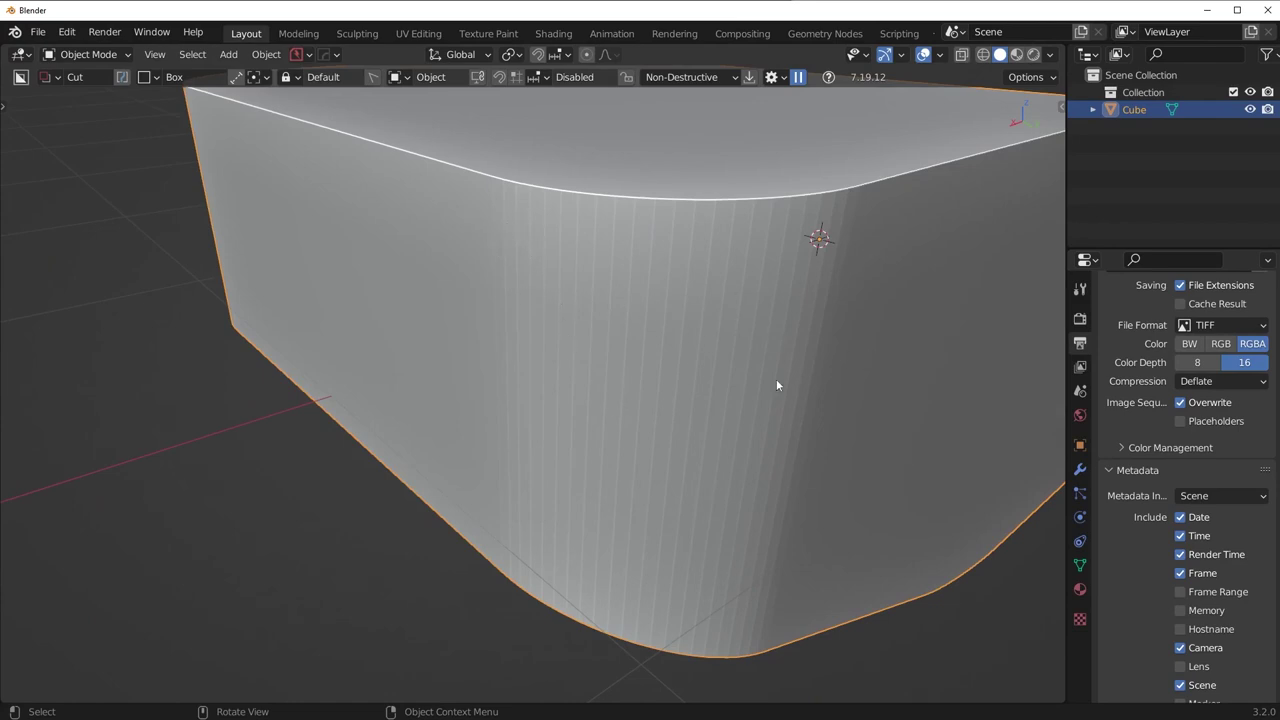
middle_click_drag(777, 384, 786, 388)
scroll(938, 399, "down", 5)
right_click(843, 317)
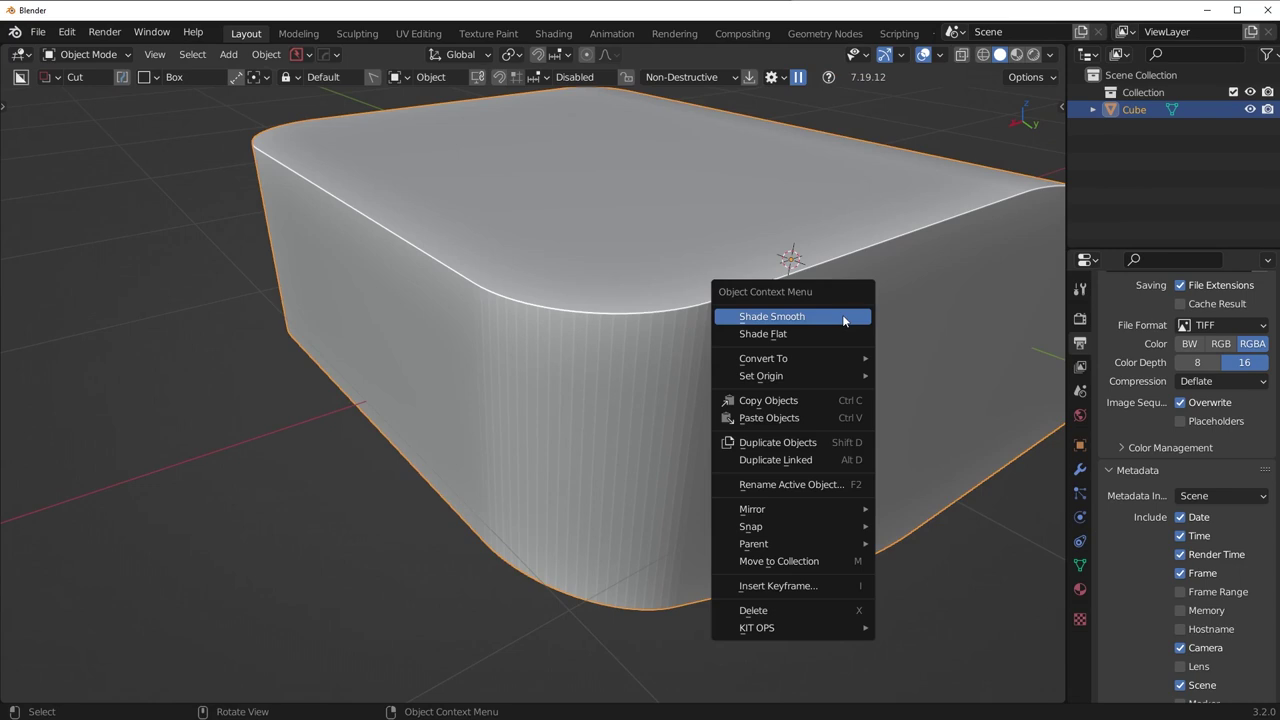
left_click(843, 317)
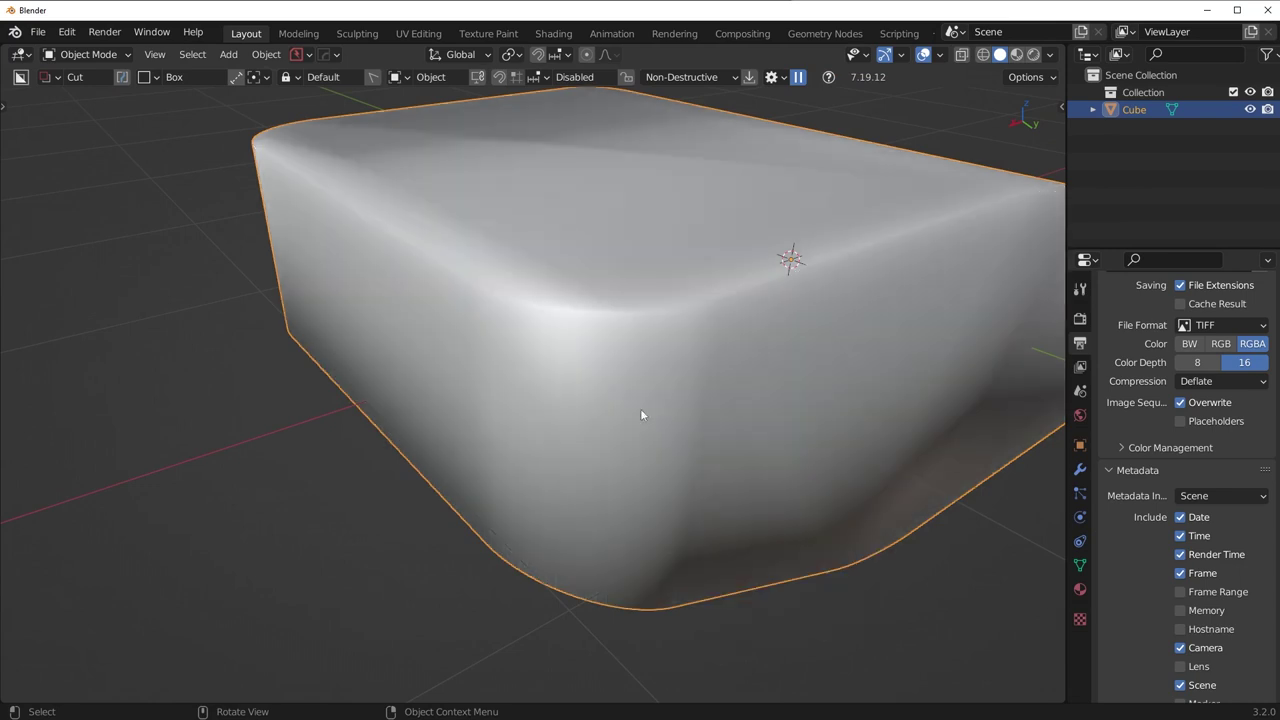
left_click(1080, 565)
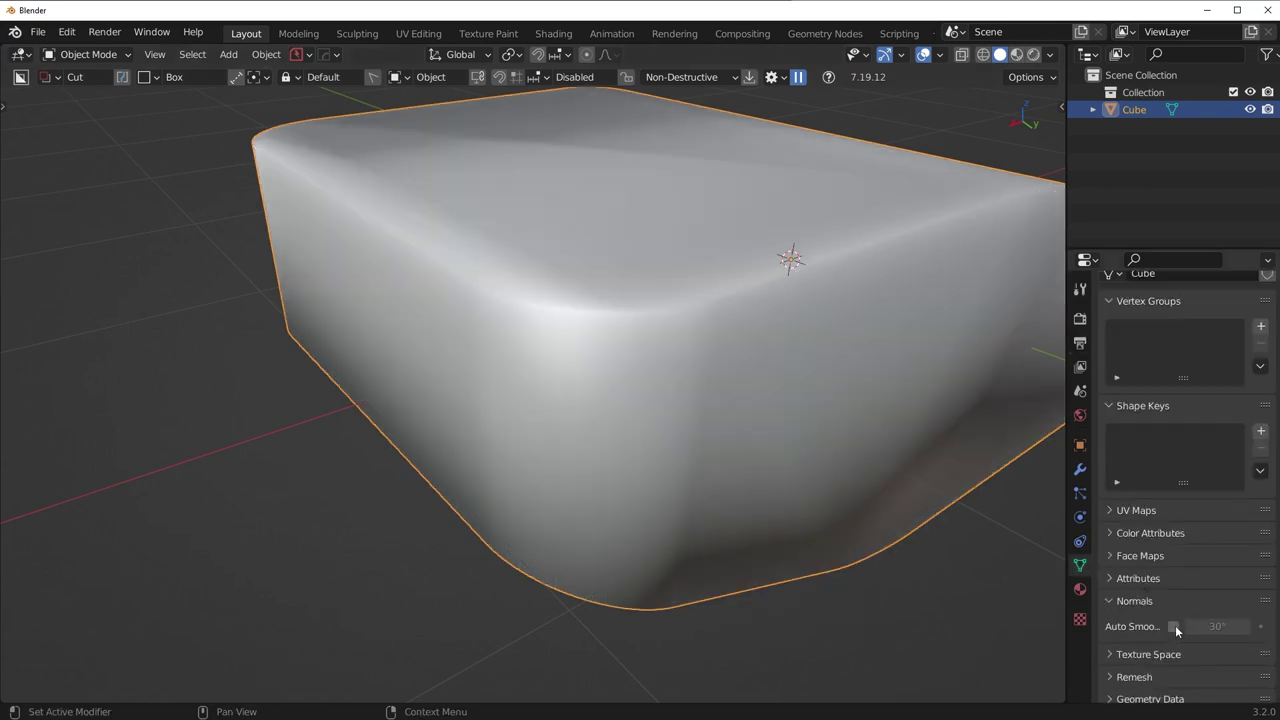
left_click(1174, 626)
scroll(757, 450, "down", 2)
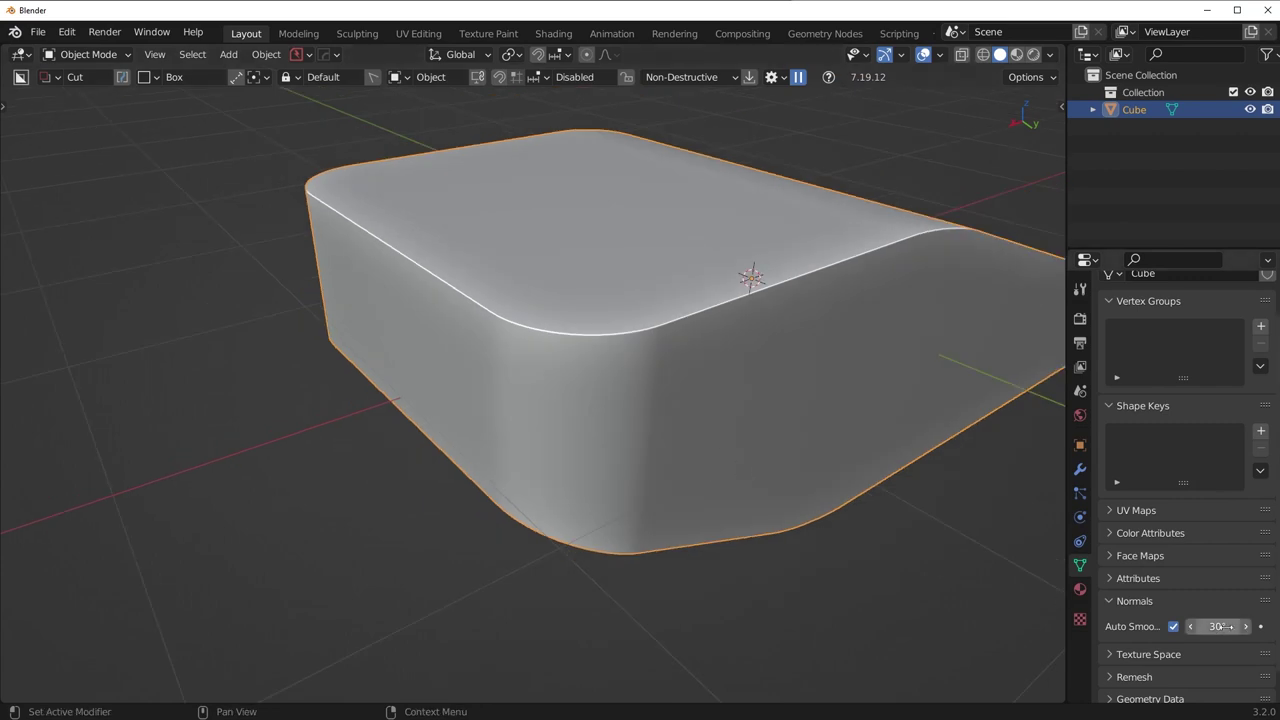
key("Tab")
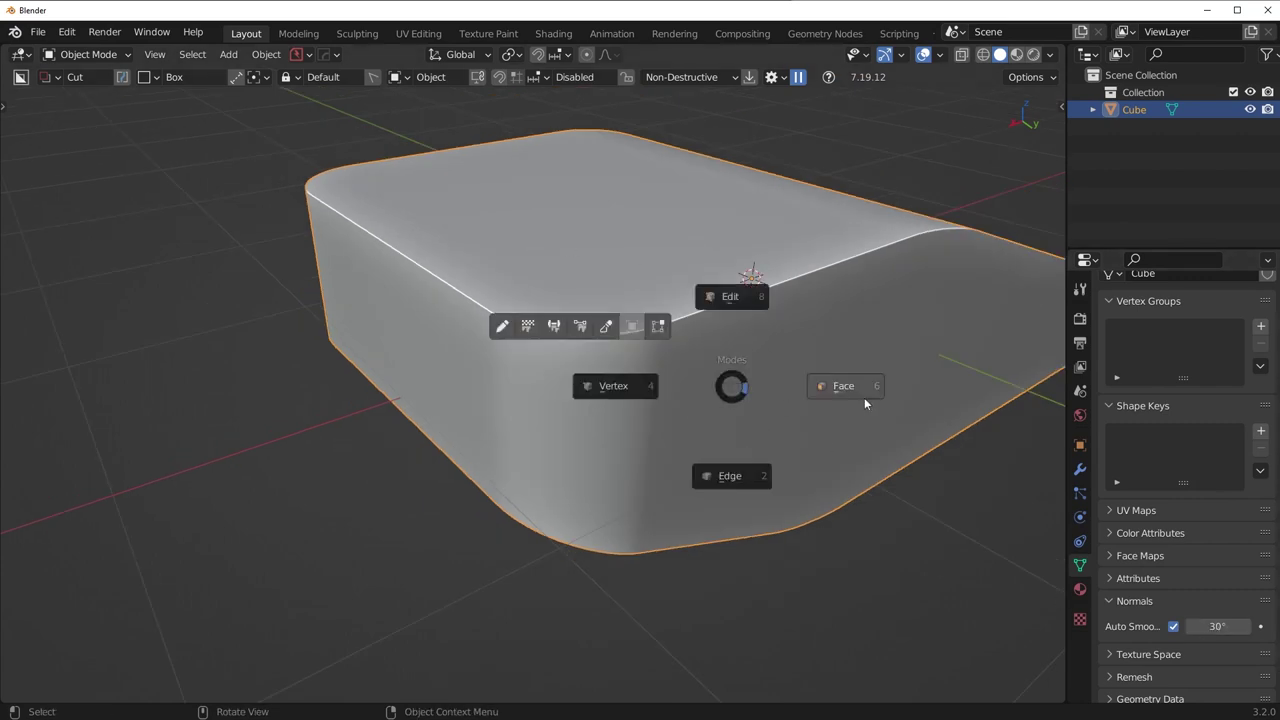
left_click(864, 397)
left_click(850, 390)
left_click(688, 246)
key("Tab")
left_click(745, 232)
middle_click_drag(870, 385, 812, 400)
scroll(811, 400, "down", 6)
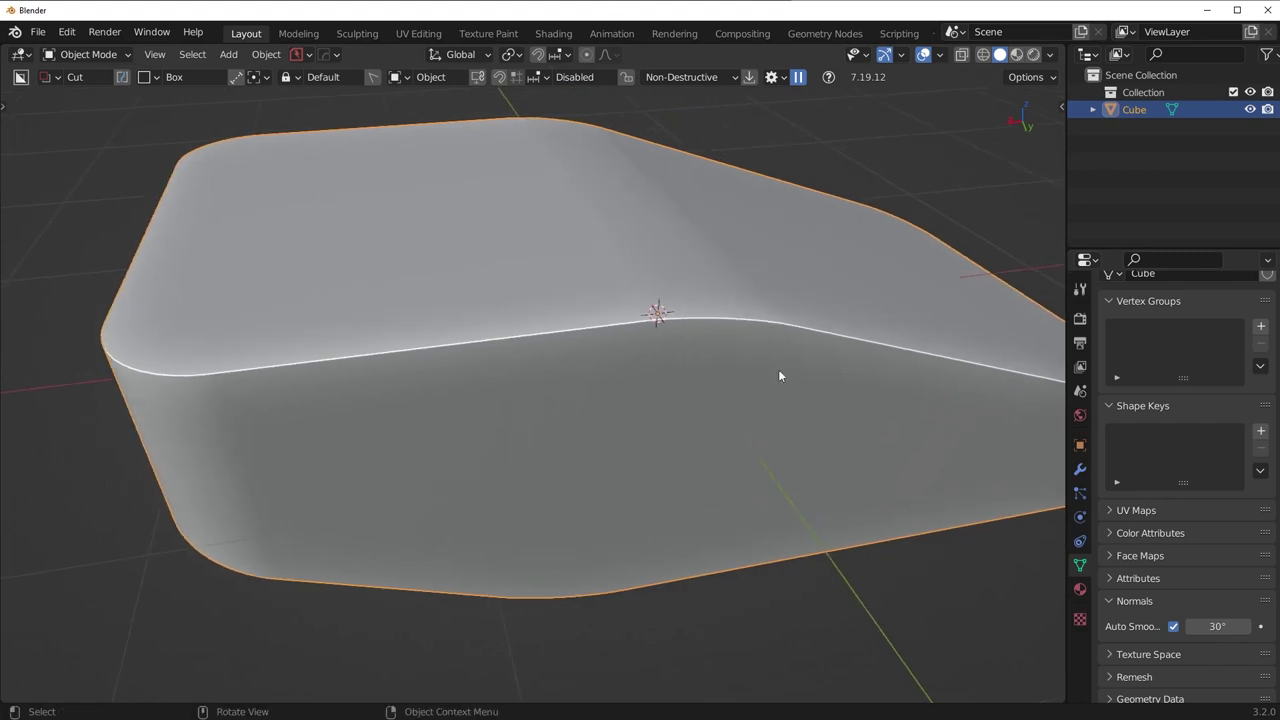
middle_click_drag(723, 336, 735, 438)
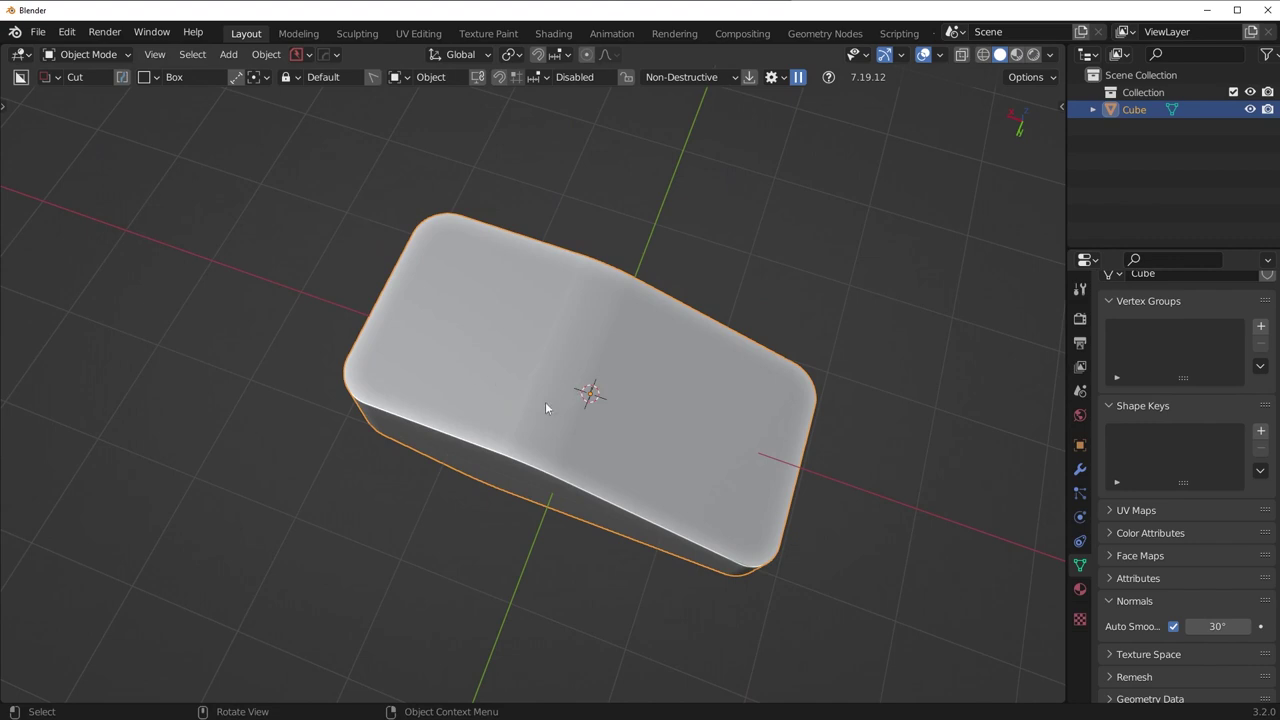
Add a mesh cube at the centre of the body and scale it to about 0.5 along the Y axis
middle_click_drag(543, 403, 691, 426)
key("shift+a")
mouse_move(758, 346)
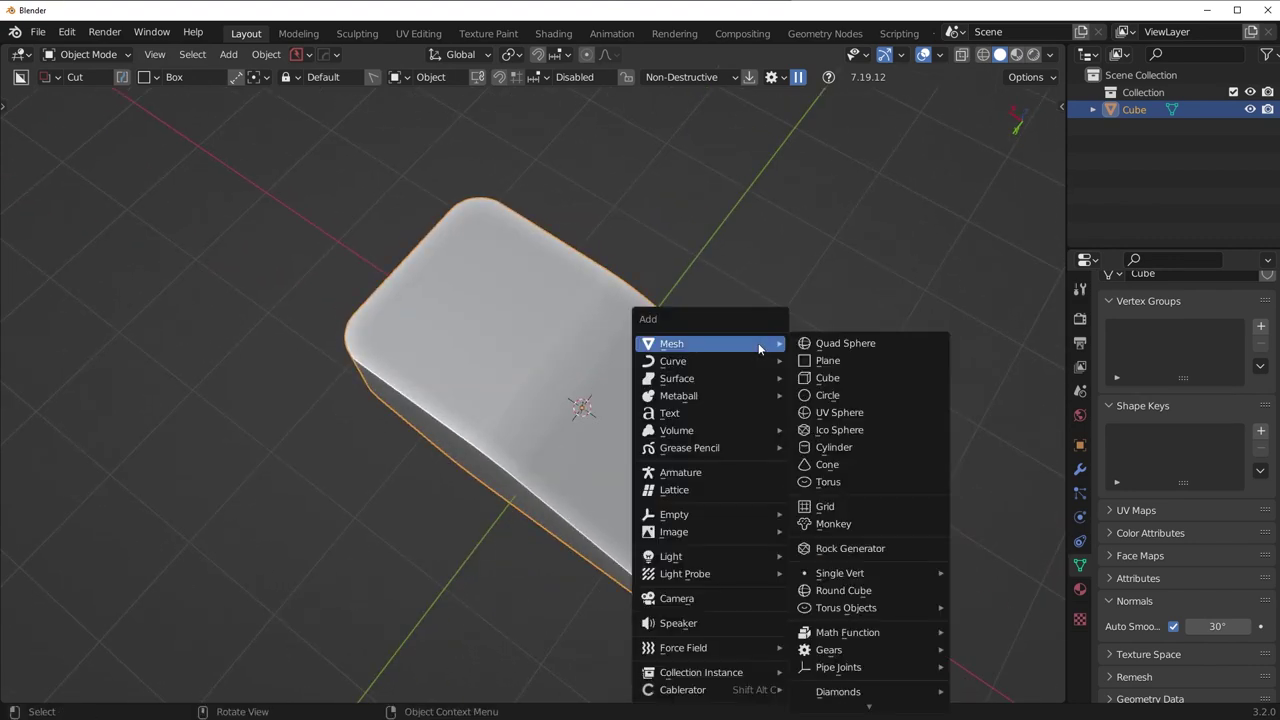
left_click(828, 378)
key("s")
key("x")
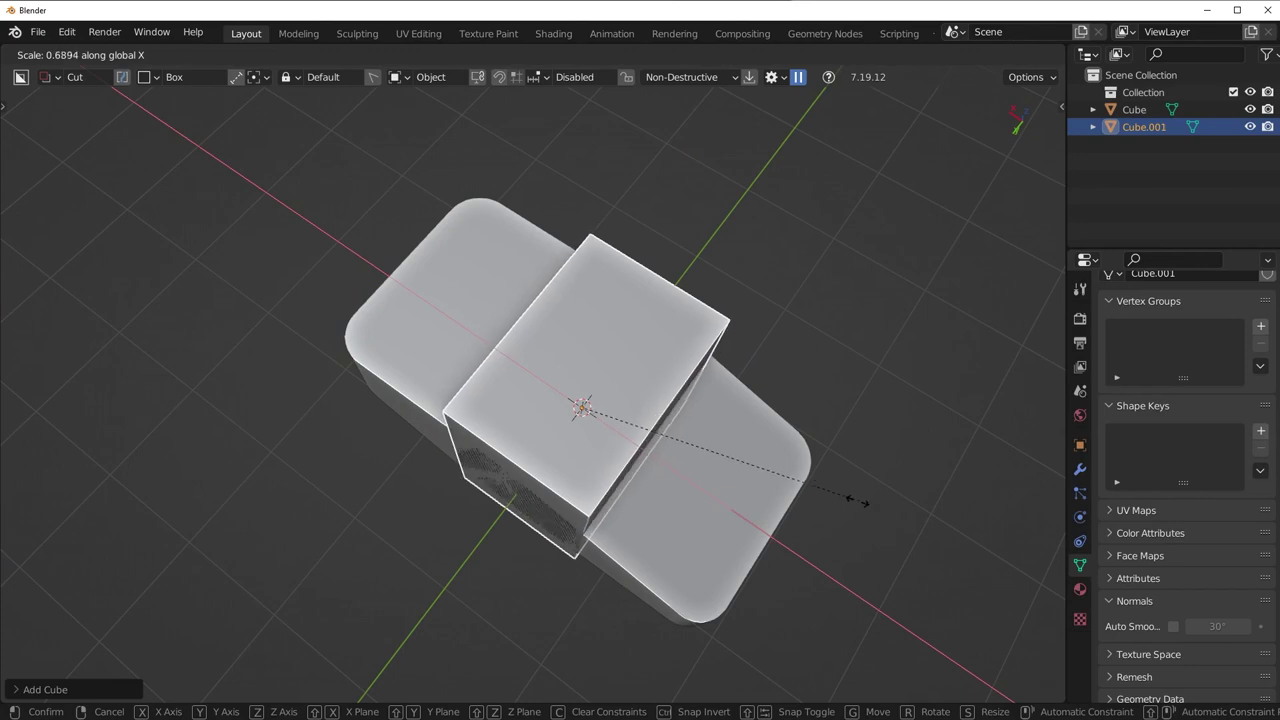
key("y")
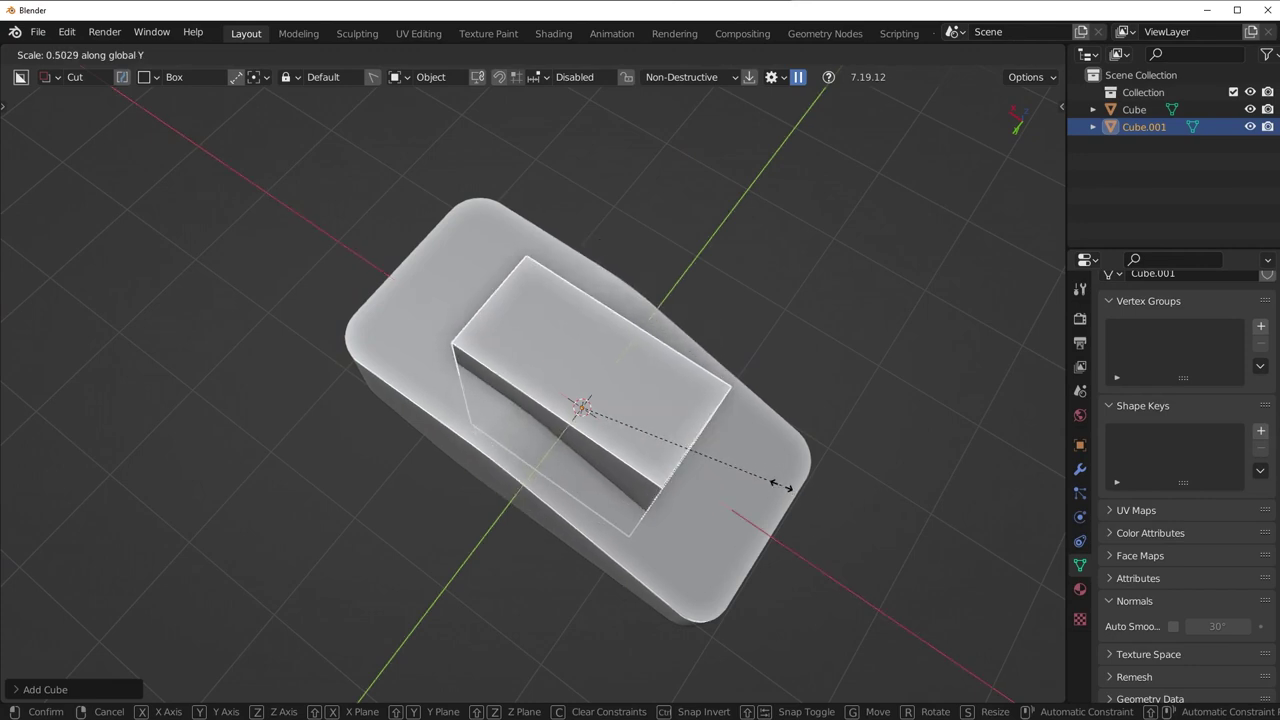
left_click(786, 471)
middle_click_drag(786, 471, 861, 456)
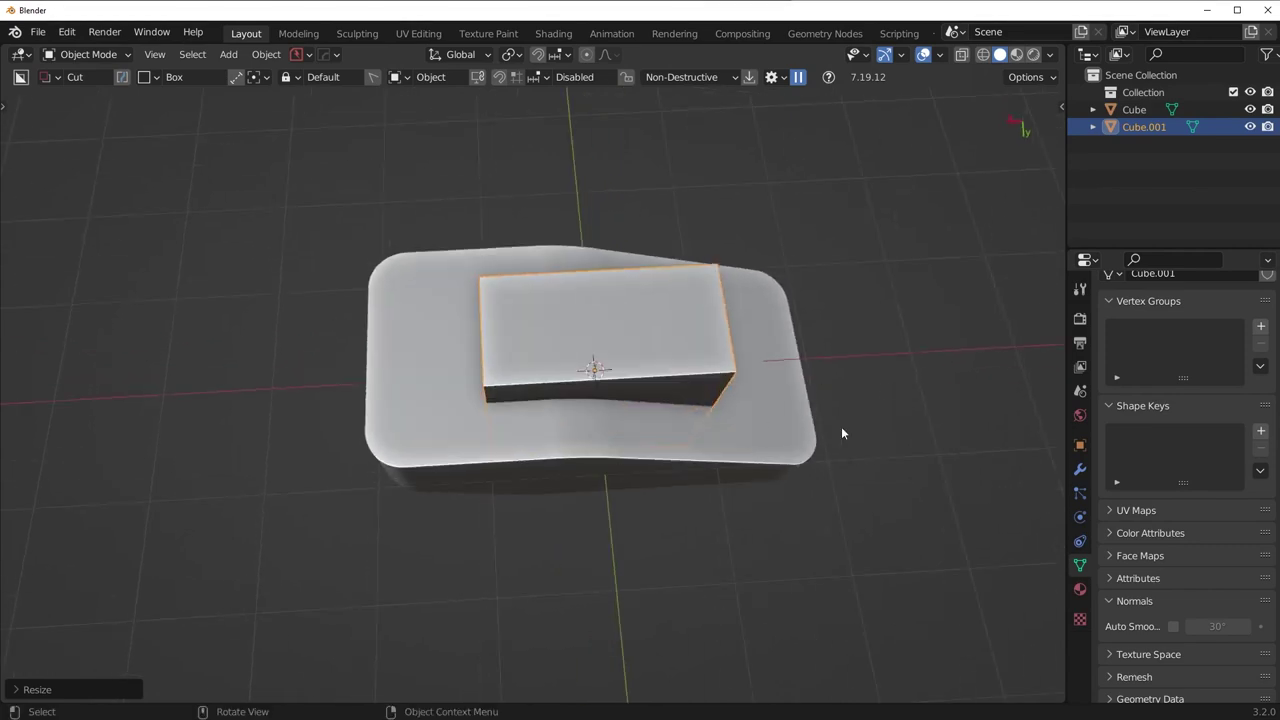
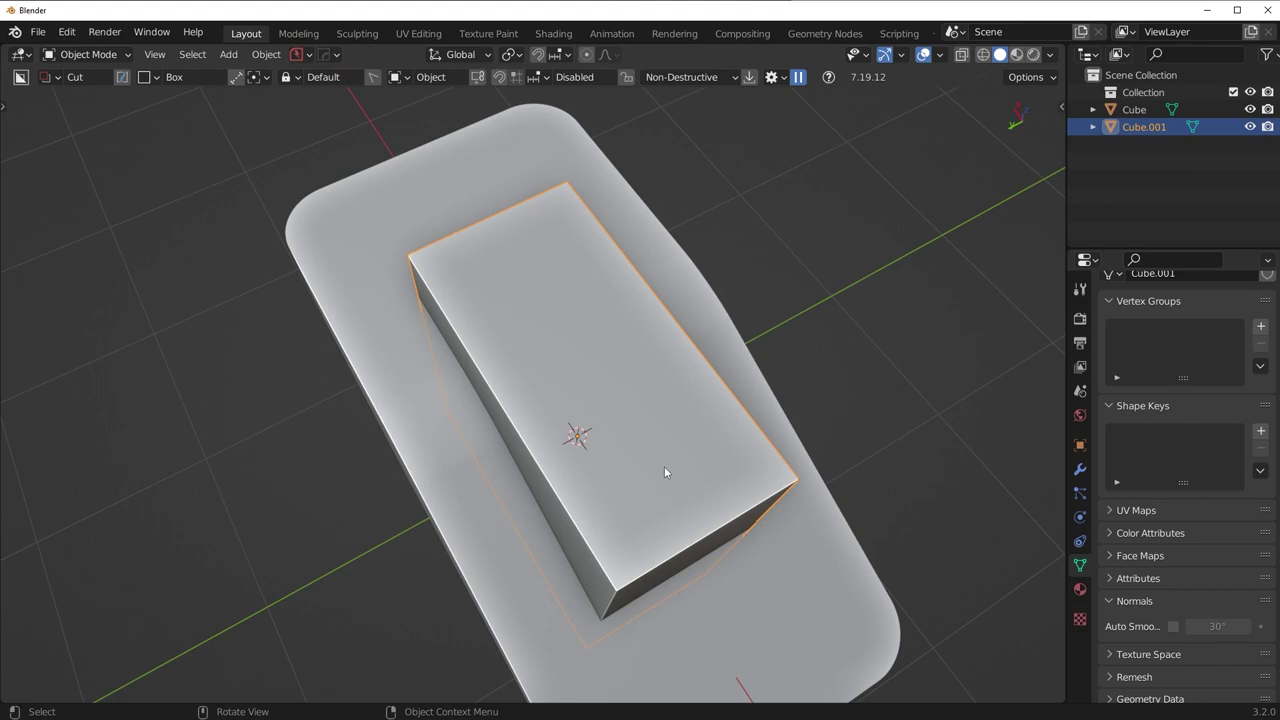
Move the new box about 0.53 m along the X axis toward the body's tall end
scroll(664, 466, "down", 3)
middle_click_drag(661, 406, 768, 451)
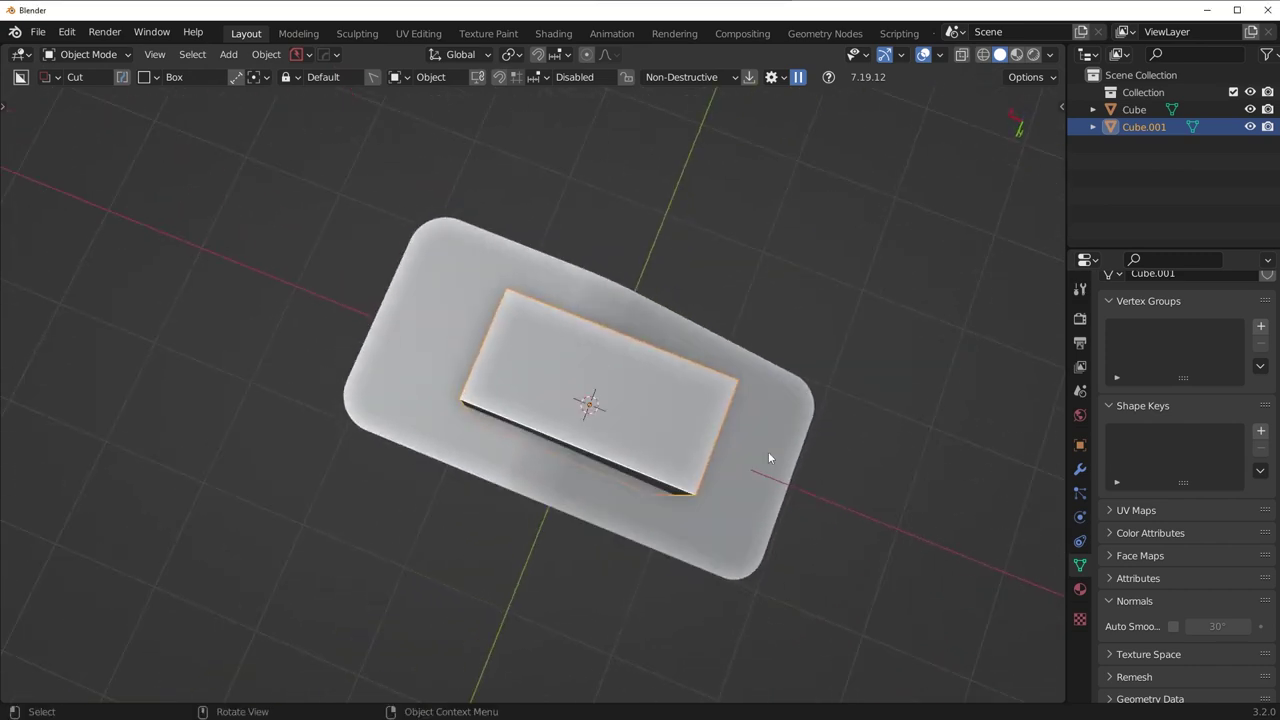
key("g")
key("x")
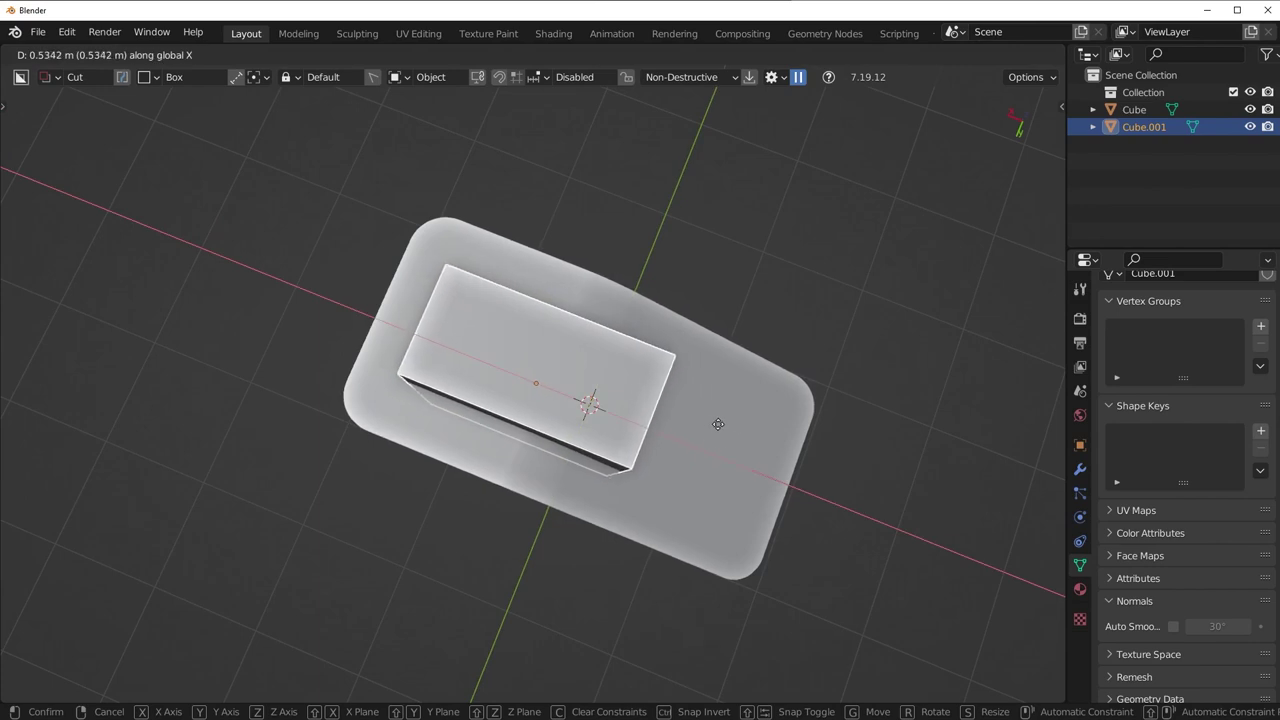
left_click(714, 423)
middle_click_drag(713, 423, 434, 310)
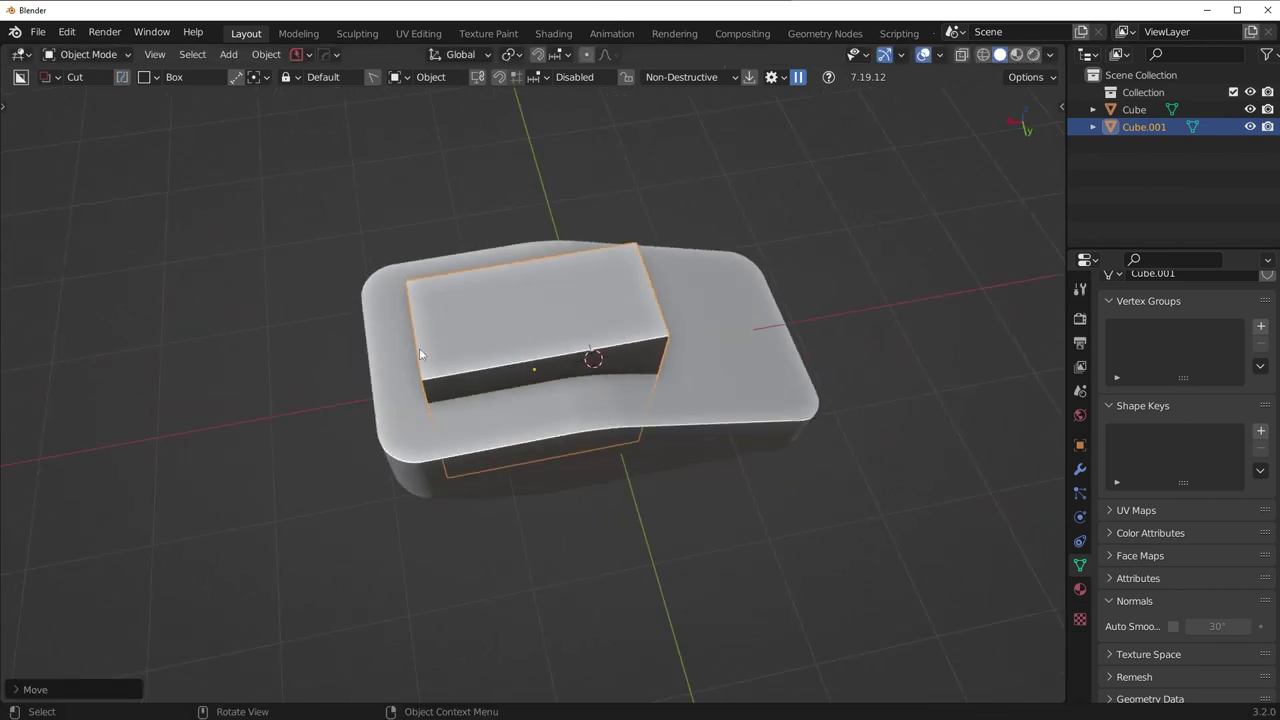
middle_click_drag(408, 379, 427, 438)
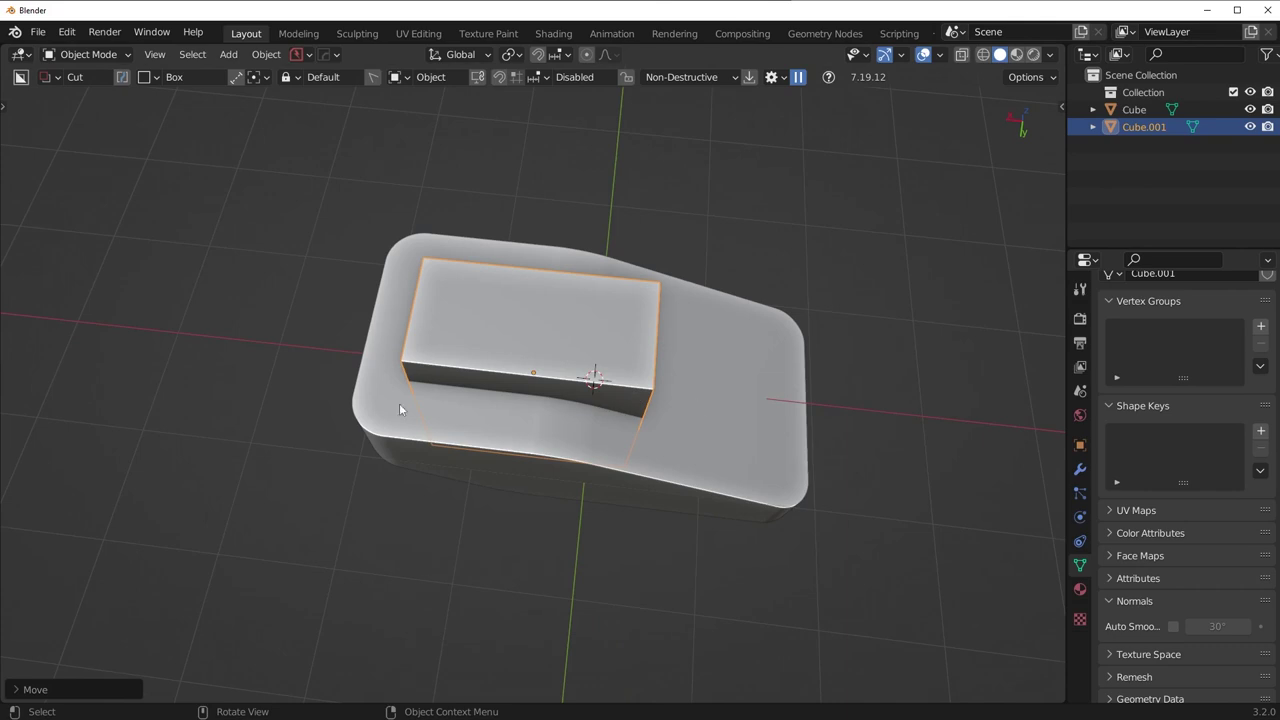
middle_click_drag(562, 426, 692, 415)
Apply the box's scale and round its four vertical edges with a 22-segment bevel about 0.19 m wide
key("ctrl+a")
left_click(692, 415)
key("Tab")
middle_click_drag(694, 531, 728, 374)
key("alt+a")
scroll(525, 443, "up", 3)
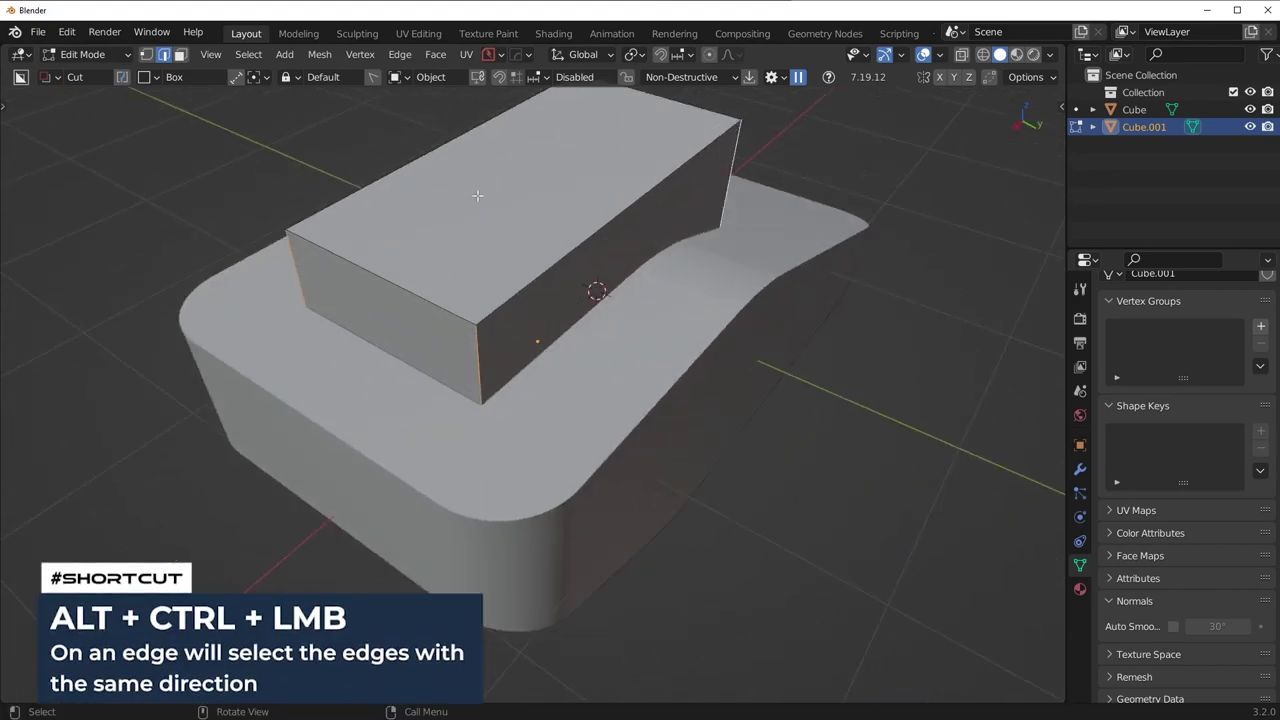
middle_click_drag(800, 468, 740, 471)
key("ctrl+b")
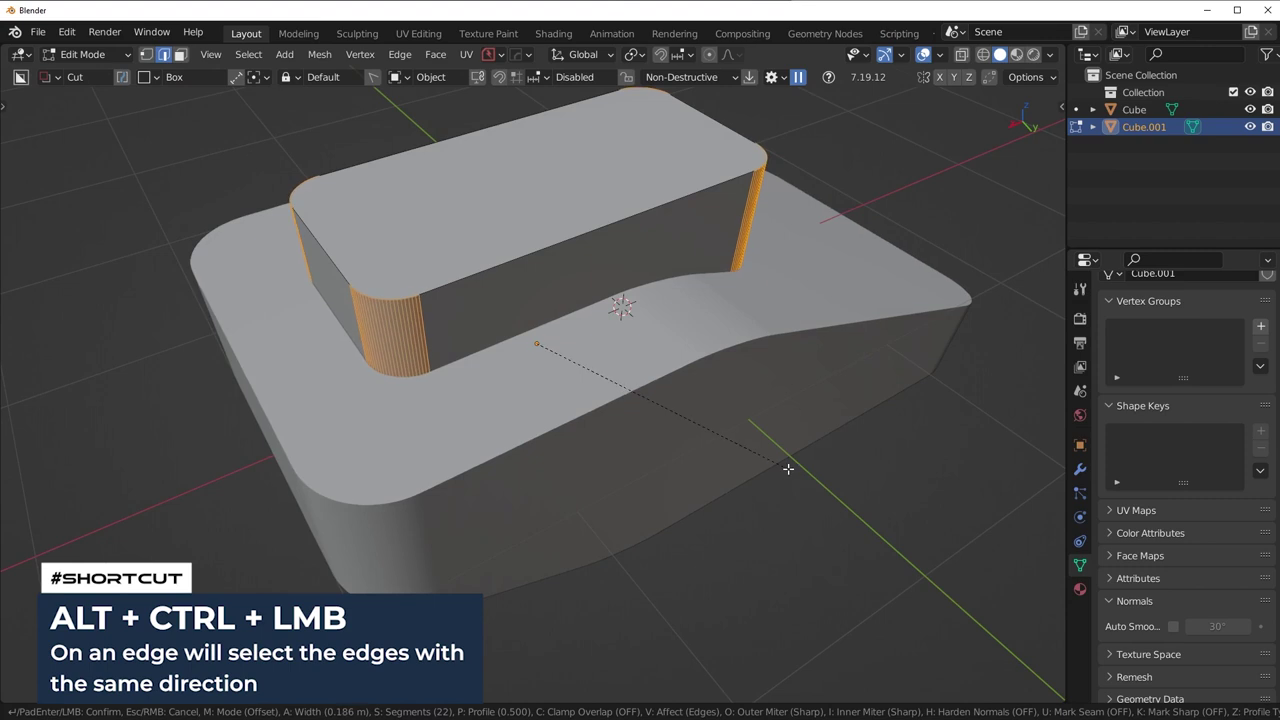
left_click(788, 469)
Shift the whole geometry of the box slightly along the Y axis in Edit Mode
middle_click_drag(720, 509, 660, 565)
scroll(775, 501, "down", 4)
key("a")
middle_click_drag(791, 505, 811, 511)
key("g")
key("y")
left_click(805, 510)
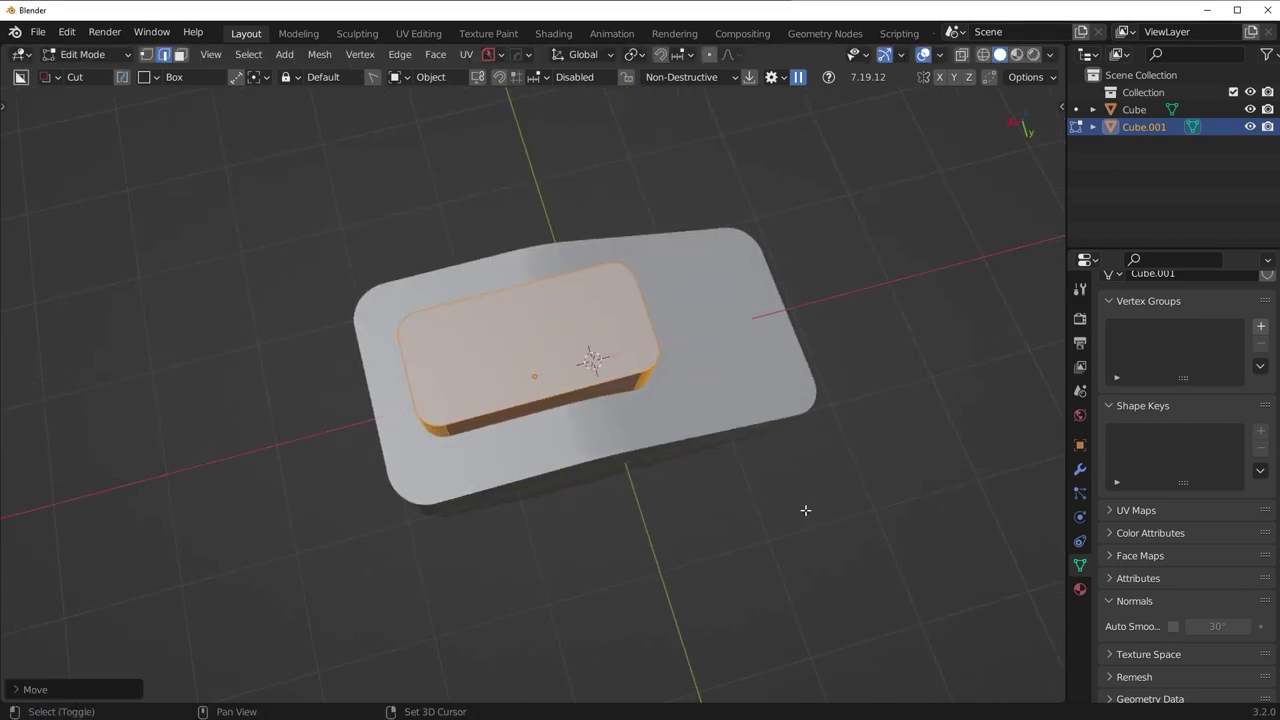
Box-select the vertices at the box's end nearest the slope in X-ray and move them about 0.35 m along X toward the body's low end
mouse_move(803, 508)
middle_mouse_down()
mouse_move(744, 506)
mouse_move(790, 498)
middle_mouse_up()
key("1")
key("alt+a")
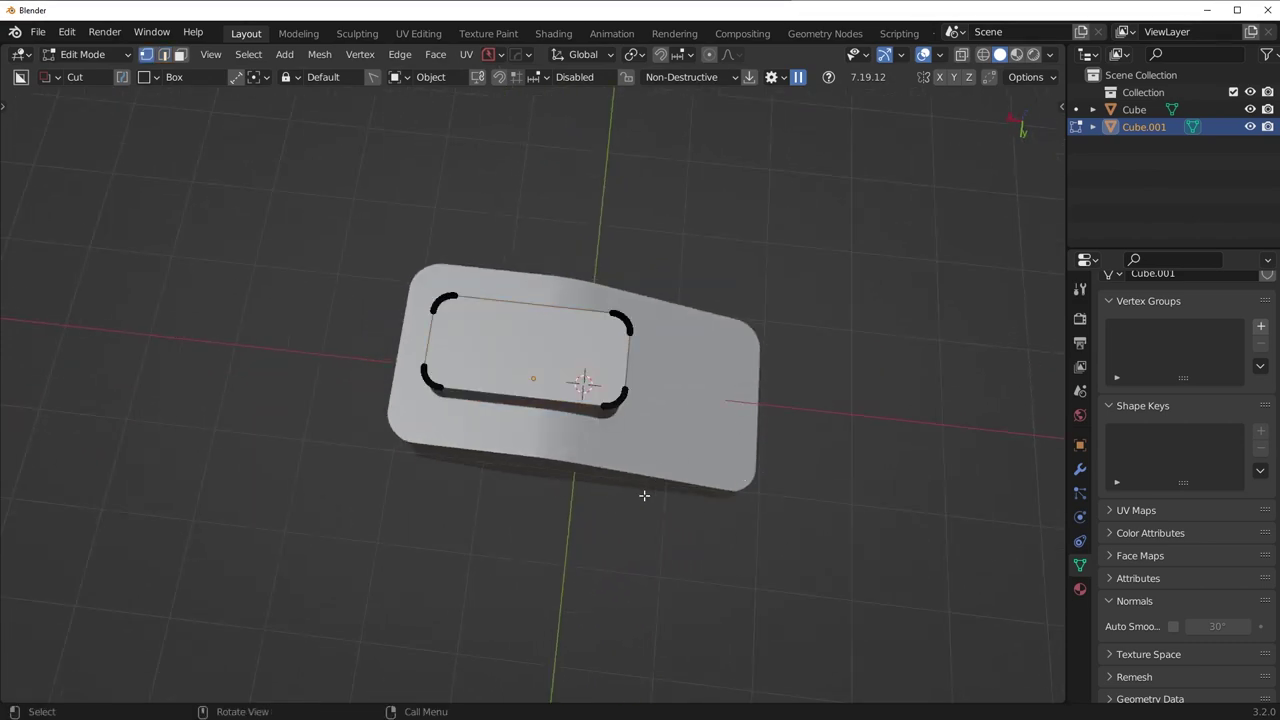
middle_click_drag(621, 489, 668, 475)
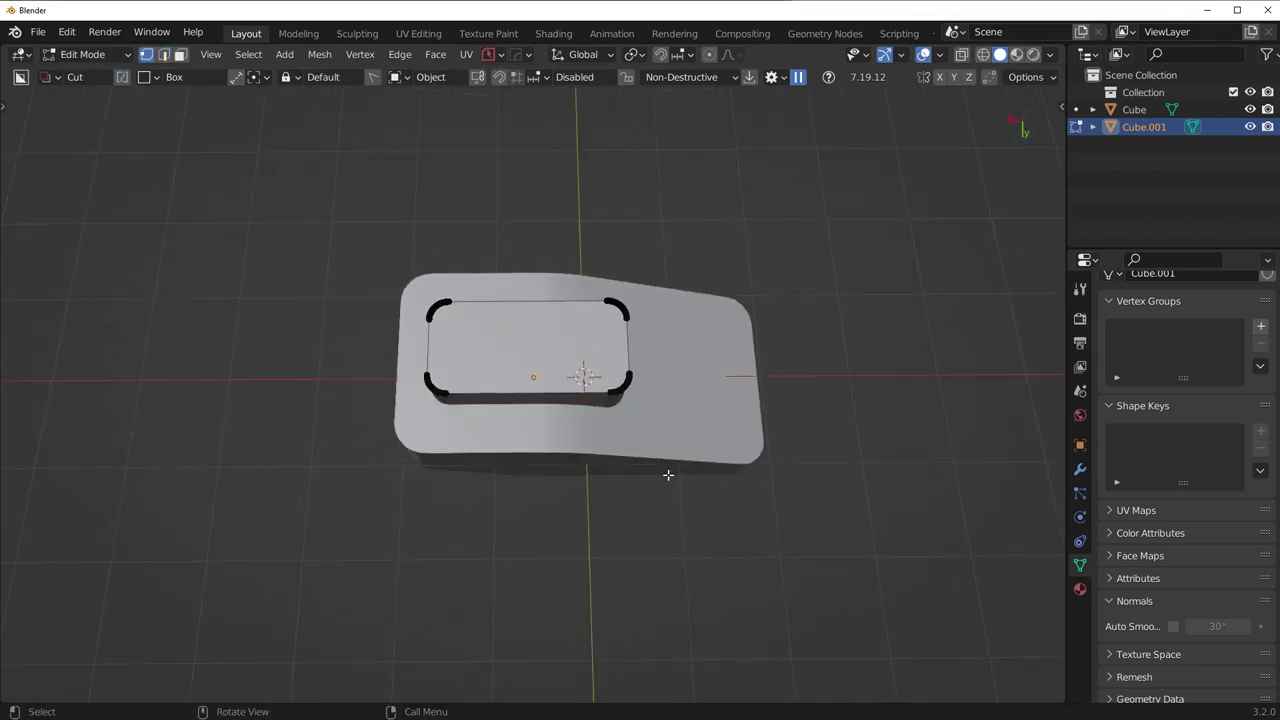
left_click(961, 55)
key("b")
left_click_drag(526, 235, 714, 545)
key("g")
key("x")
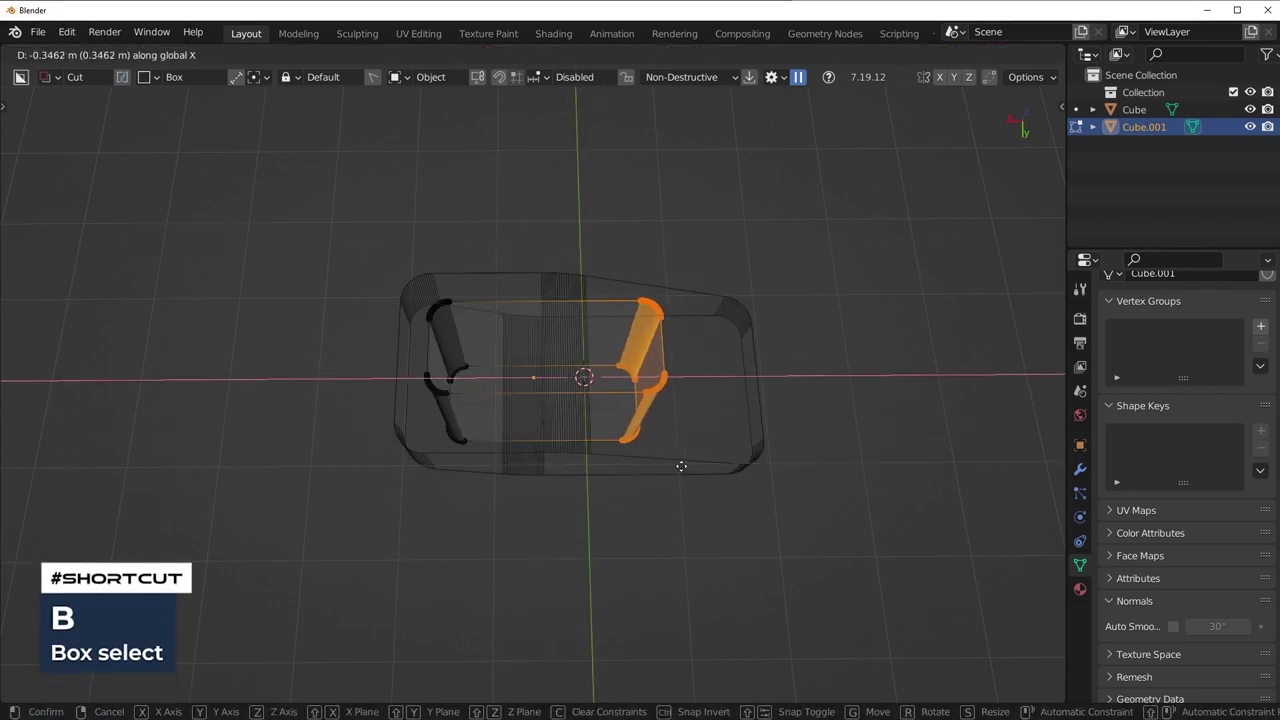
left_click(681, 466)
key("alt+z")
Adjust the position of the box's selected end once more along the X axis and return to Object Mode
middle_click_drag(683, 460, 692, 425)
key("g")
key("x")
left_click(691, 519)
key("Tab")
Shade the upper box smooth and enable Auto Smooth for its normals
middle_click_drag(691, 519, 650, 369)
scroll(654, 429, "up", 3)
scroll(650, 369, "up", 4)
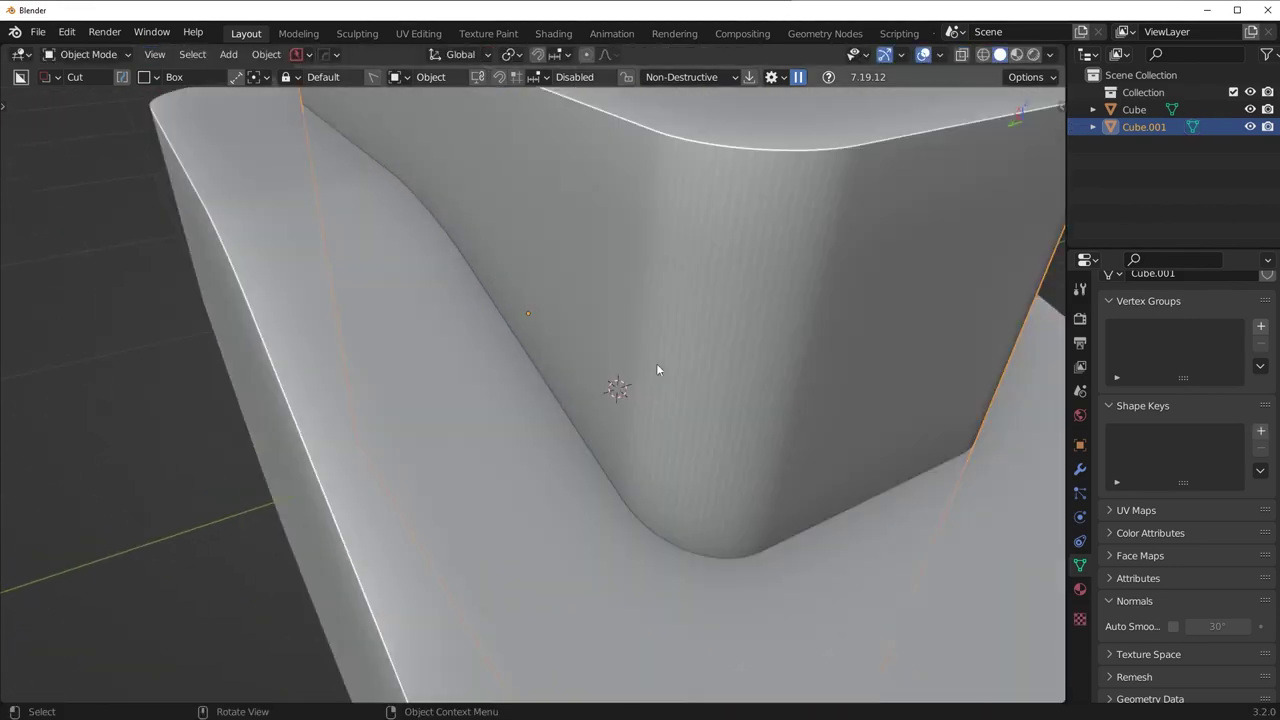
scroll(650, 372, "down", 5)
right_click(806, 323)
left_click(809, 323)
scroll(676, 364, "up", 3)
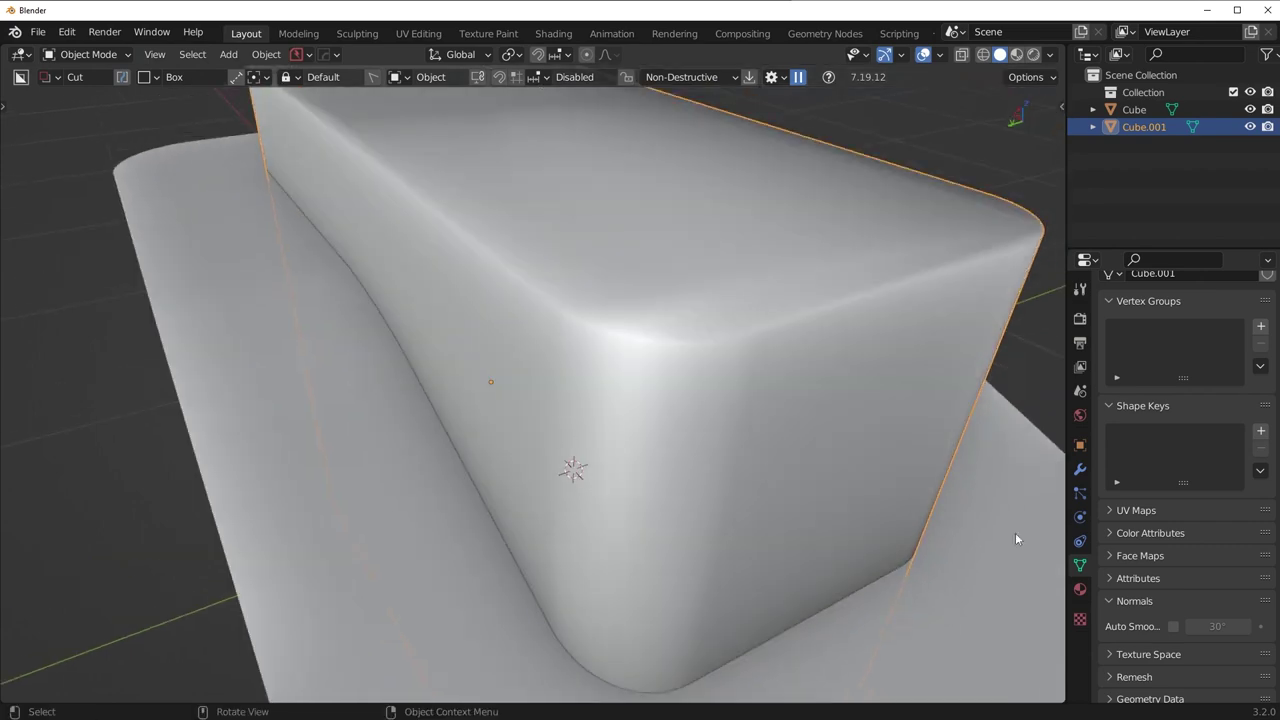
scroll(583, 426, "down", 4)
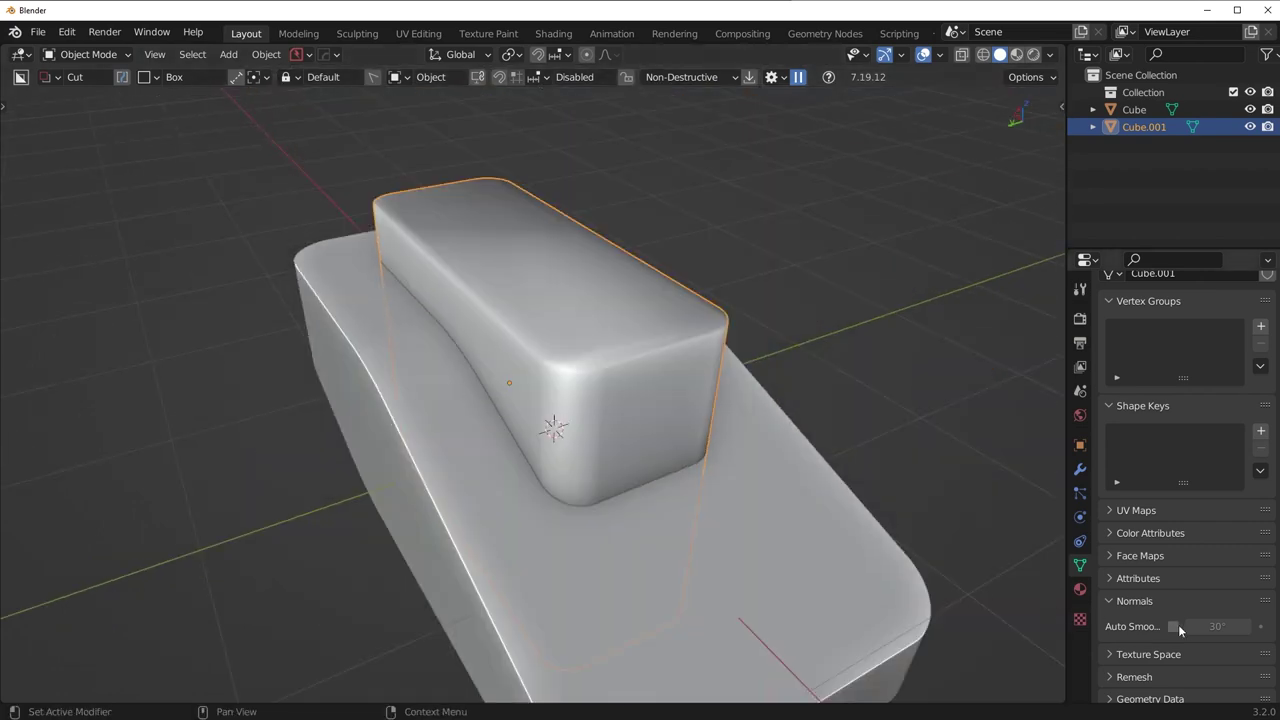
left_click(1173, 627)
Select the body along with the upper box and subtract the box using Bool Tool's Brush Boolean Difference
mouse_move(950, 435)
middle_mouse_down()
mouse_move(454, 441)
mouse_move(488, 290)
mouse_move(586, 370)
mouse_move(618, 368)
middle_mouse_up()
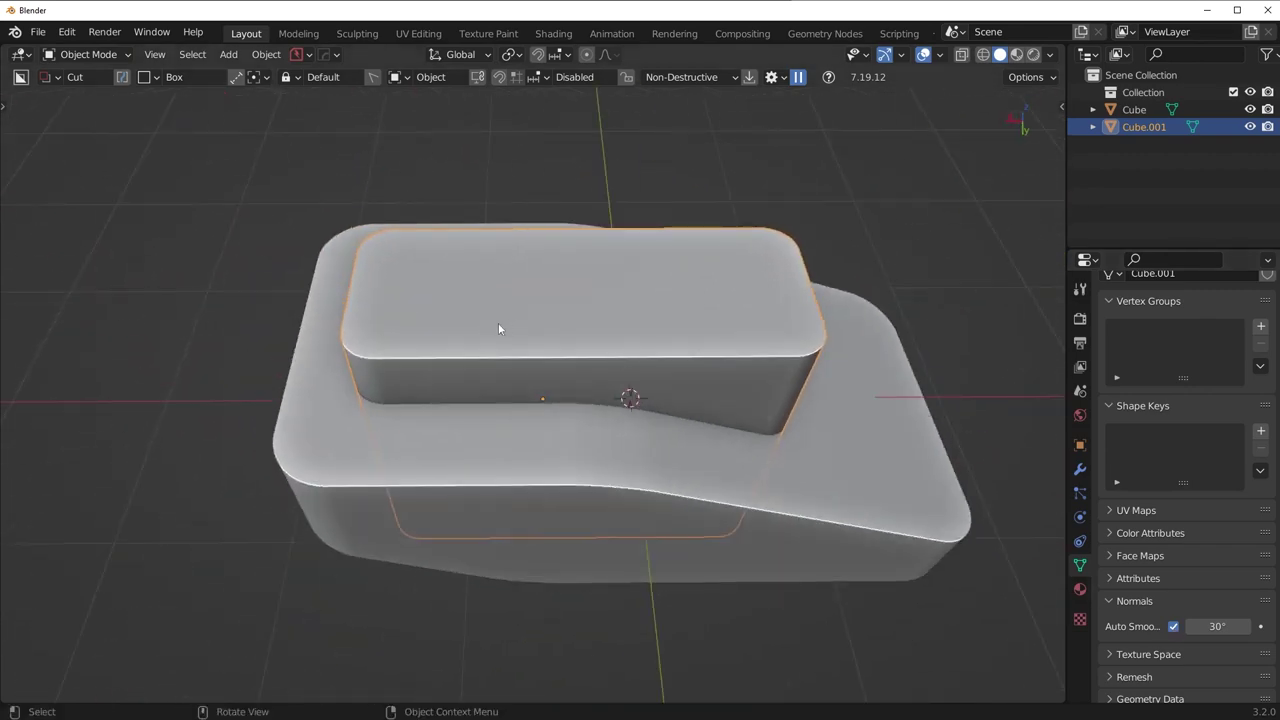
middle_click_drag(382, 284, 525, 347)
scroll(525, 347, "down", 3)
middle_click_drag(636, 429, 440, 357)
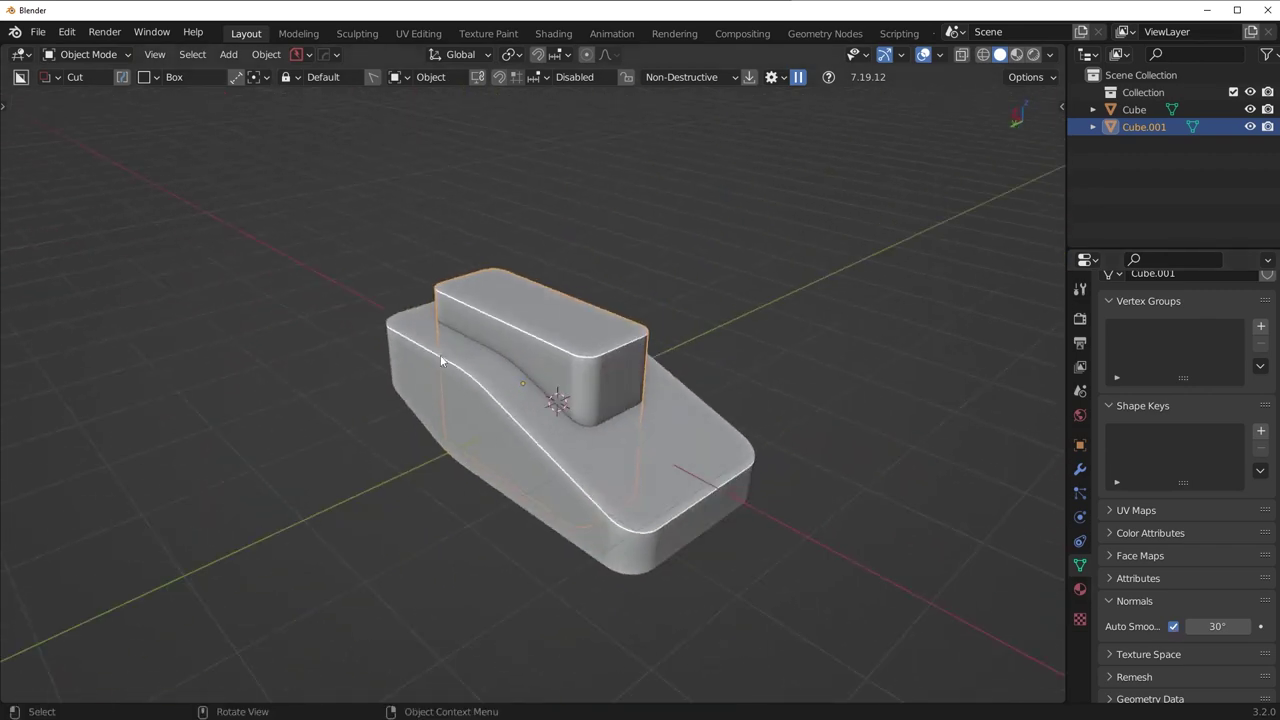
left_click(434, 357)
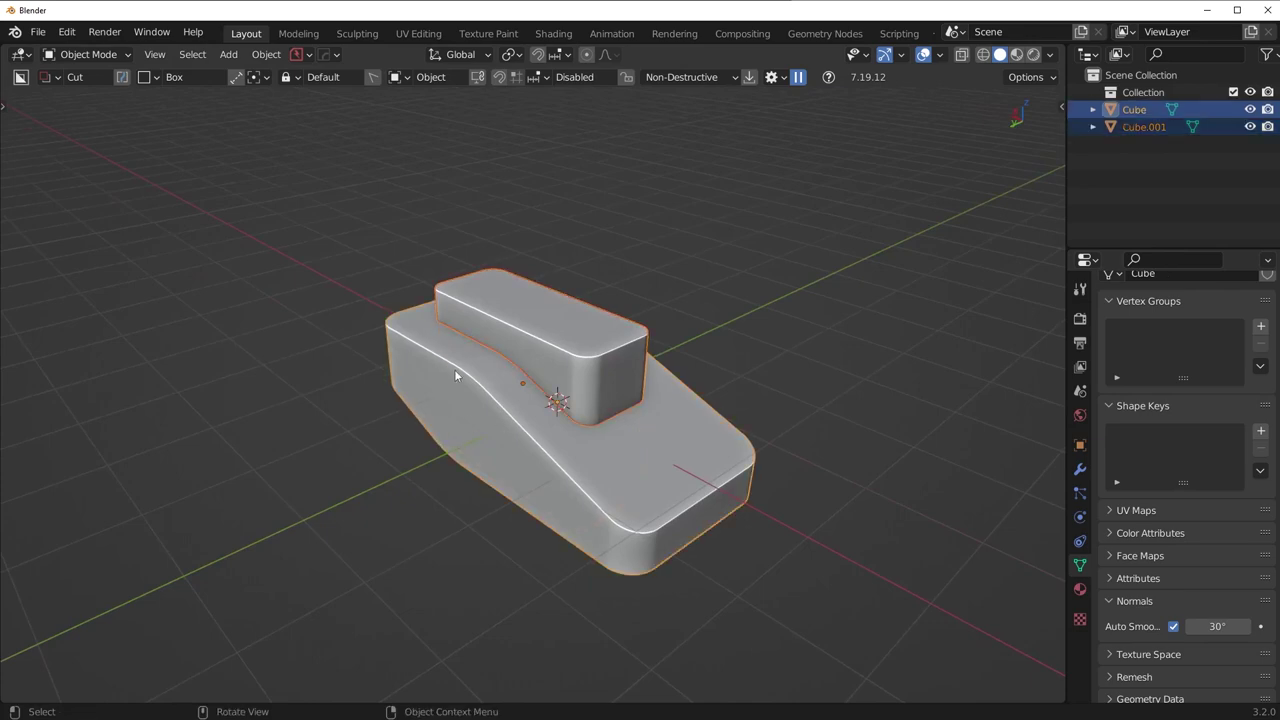
middle_click_drag(454, 369, 603, 411)
key("ctrl+shift+b")
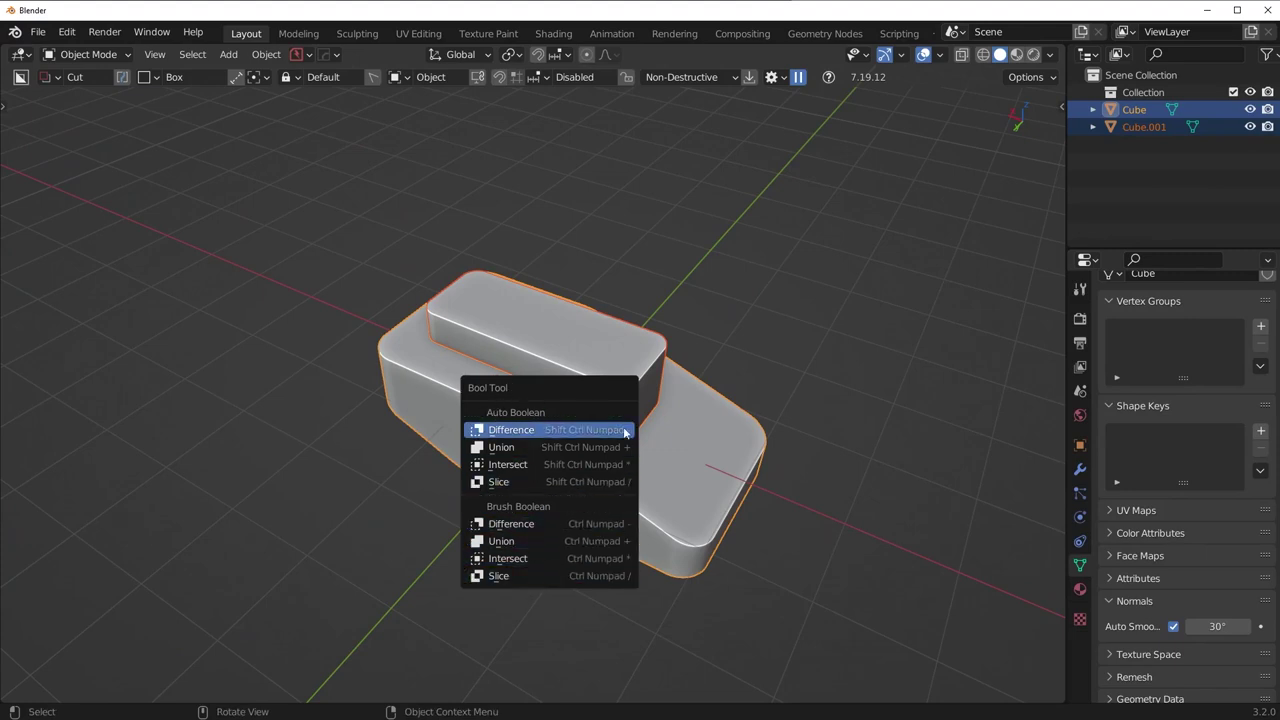
left_click(511, 524)
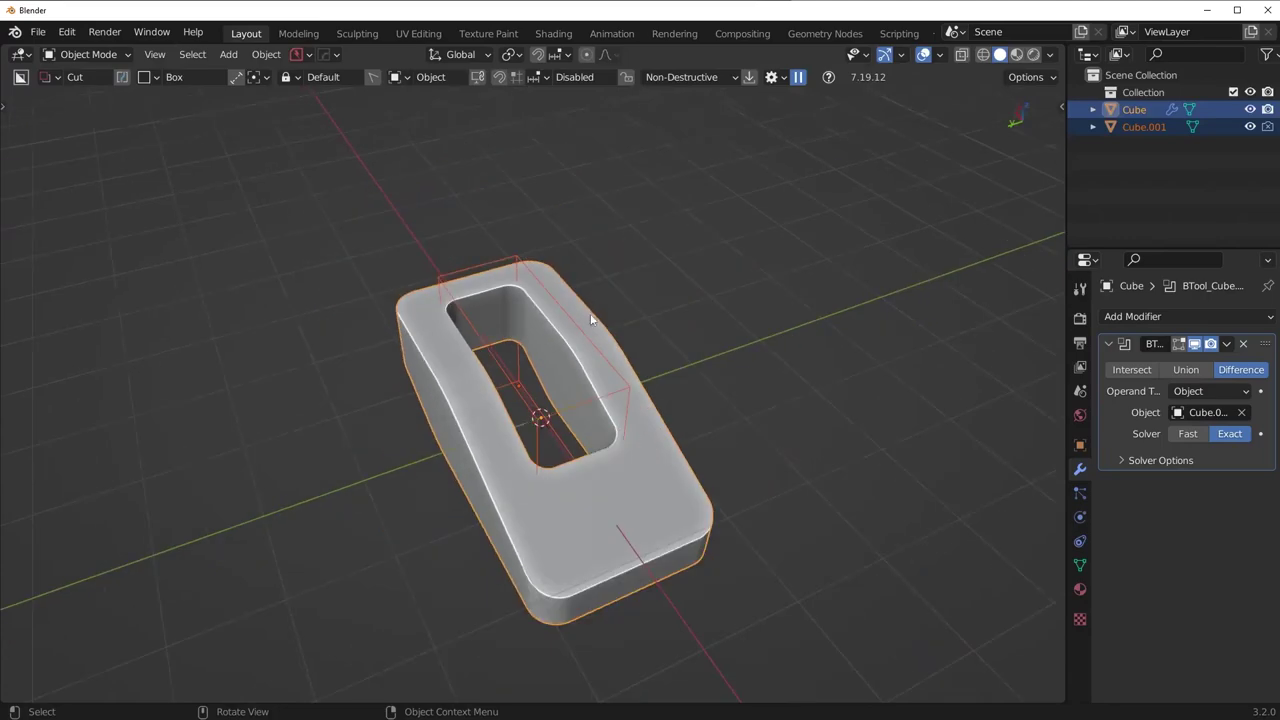
Try moving the boolean cutter box to see how the opening in the body follows it
middle_click_drag(590, 314, 614, 404)
left_click(659, 360)
key("g")
left_click(734, 390)
scroll(614, 404, "up", 3)
middle_click_drag(453, 195, 773, 302)
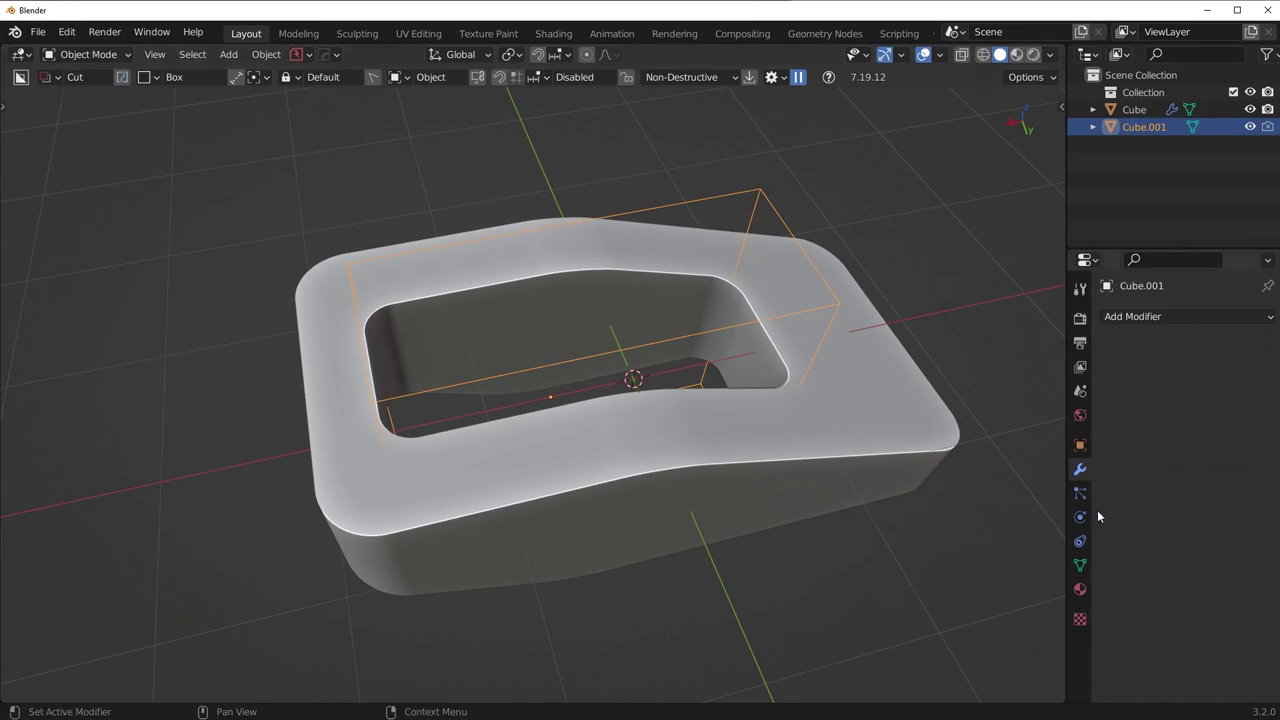
middle_click_drag(712, 342, 664, 350)
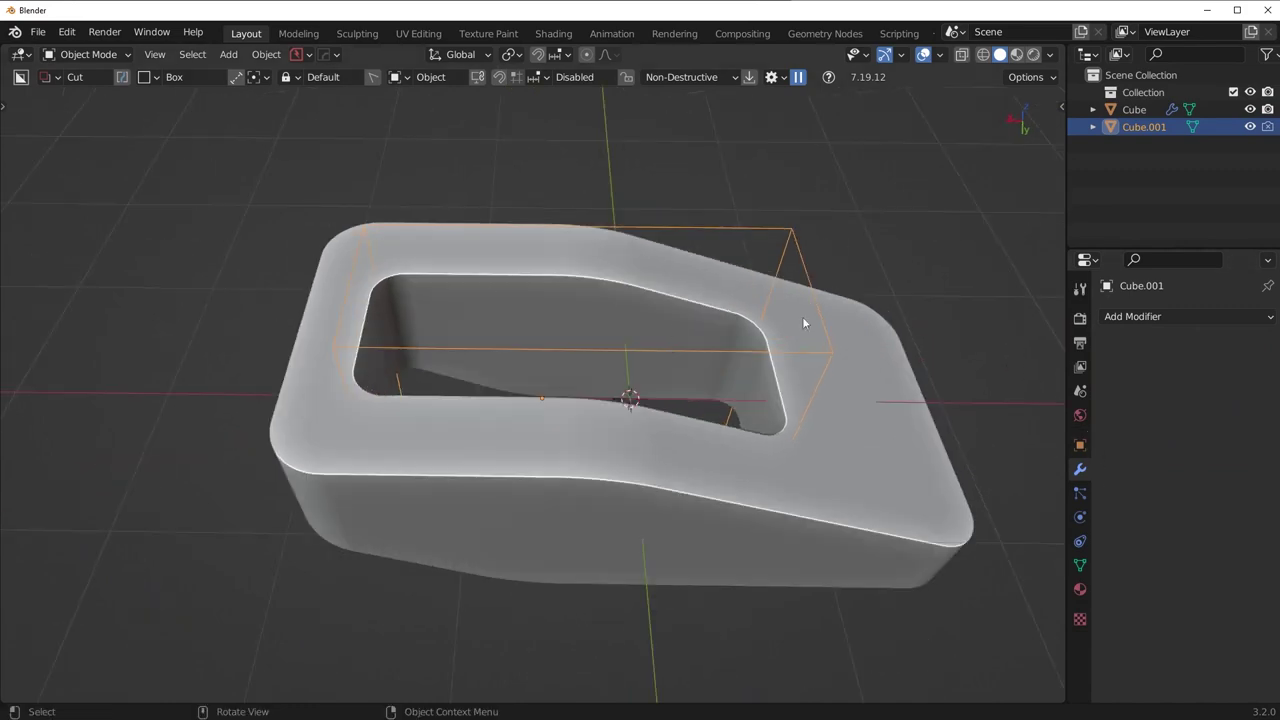
Set the cutter box's viewport display type to Wire in its object properties
left_click(1080, 445)
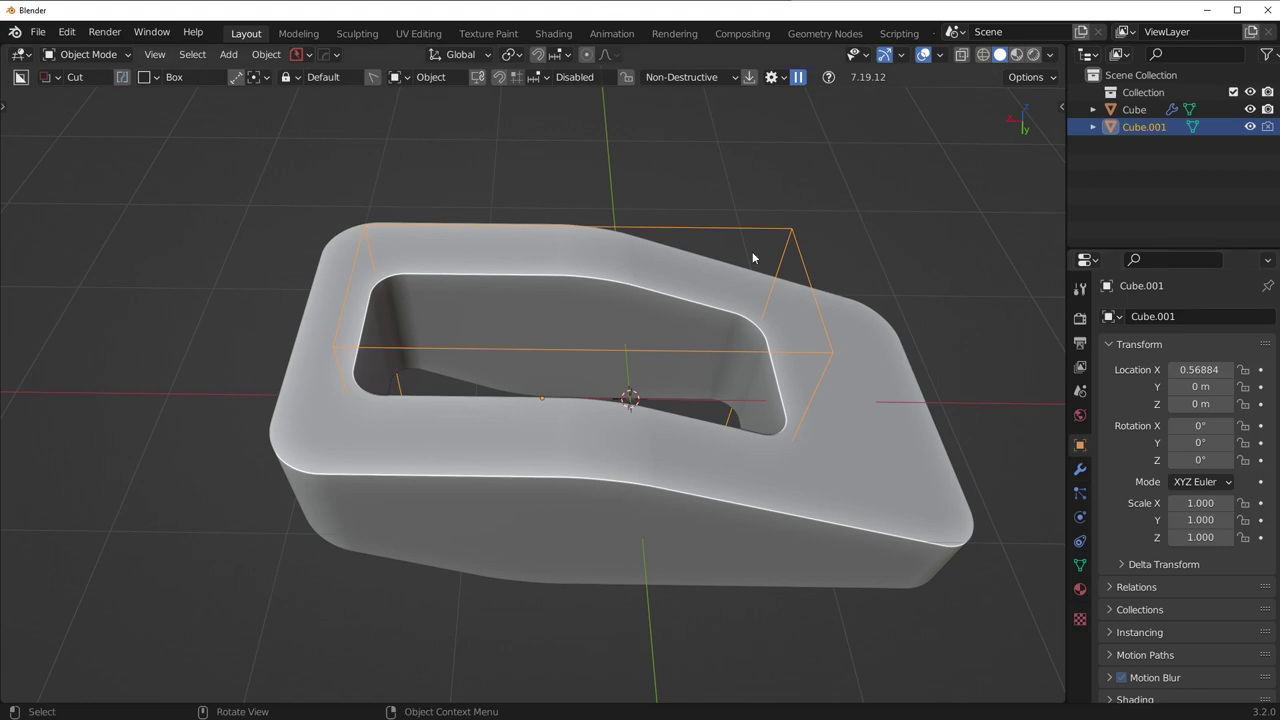
scroll(1171, 514, "down", 4)
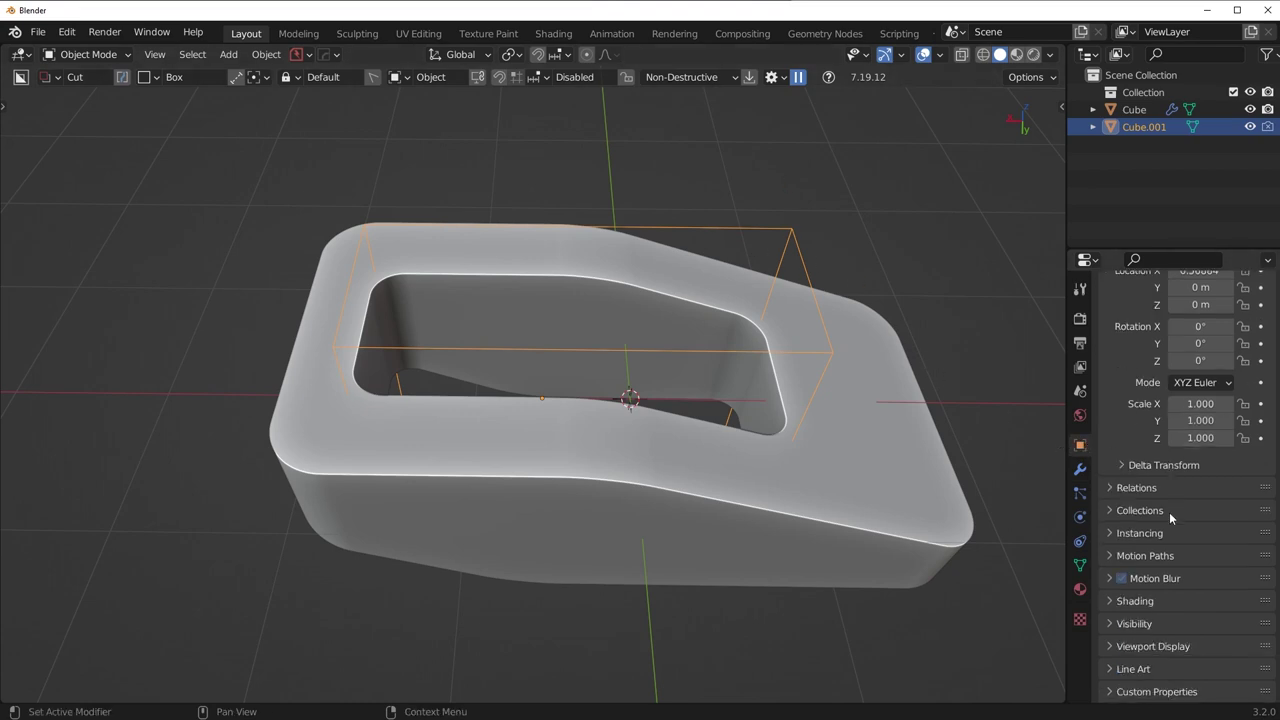
left_click(1148, 624)
scroll(1150, 630, "down", 10)
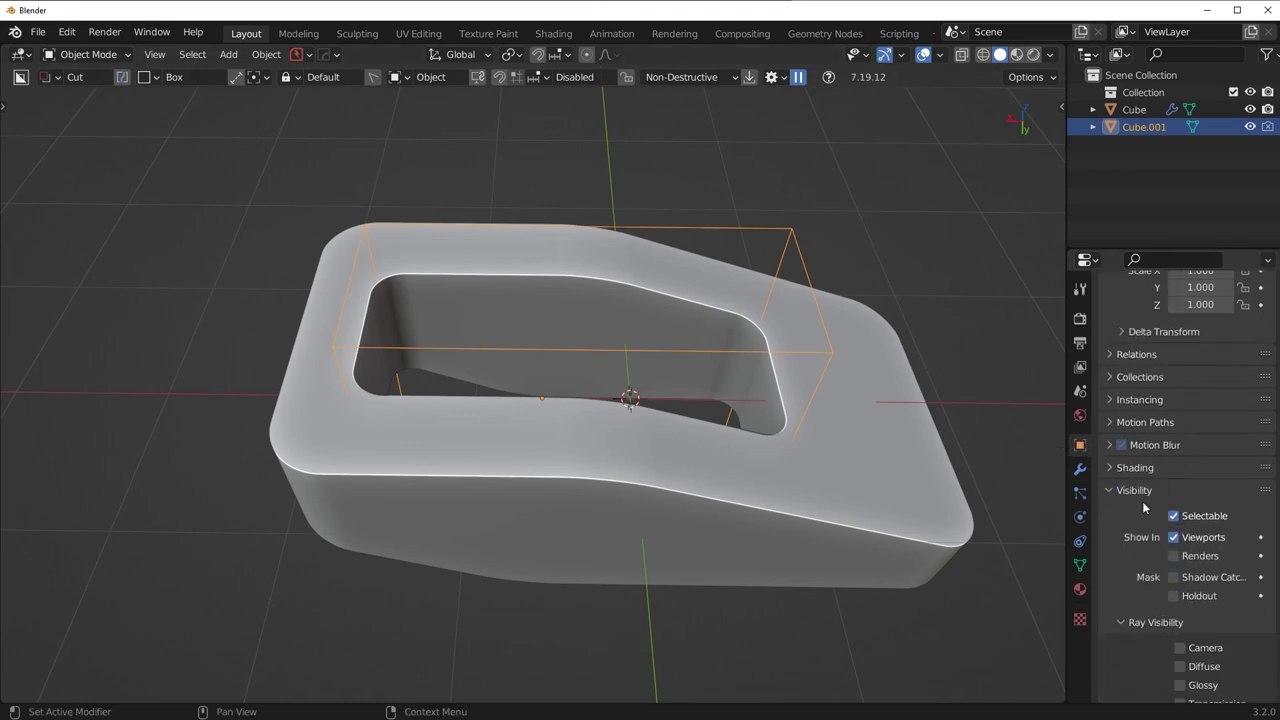
left_click(1146, 490)
left_click(1150, 646)
scroll(1187, 617, "down", 5)
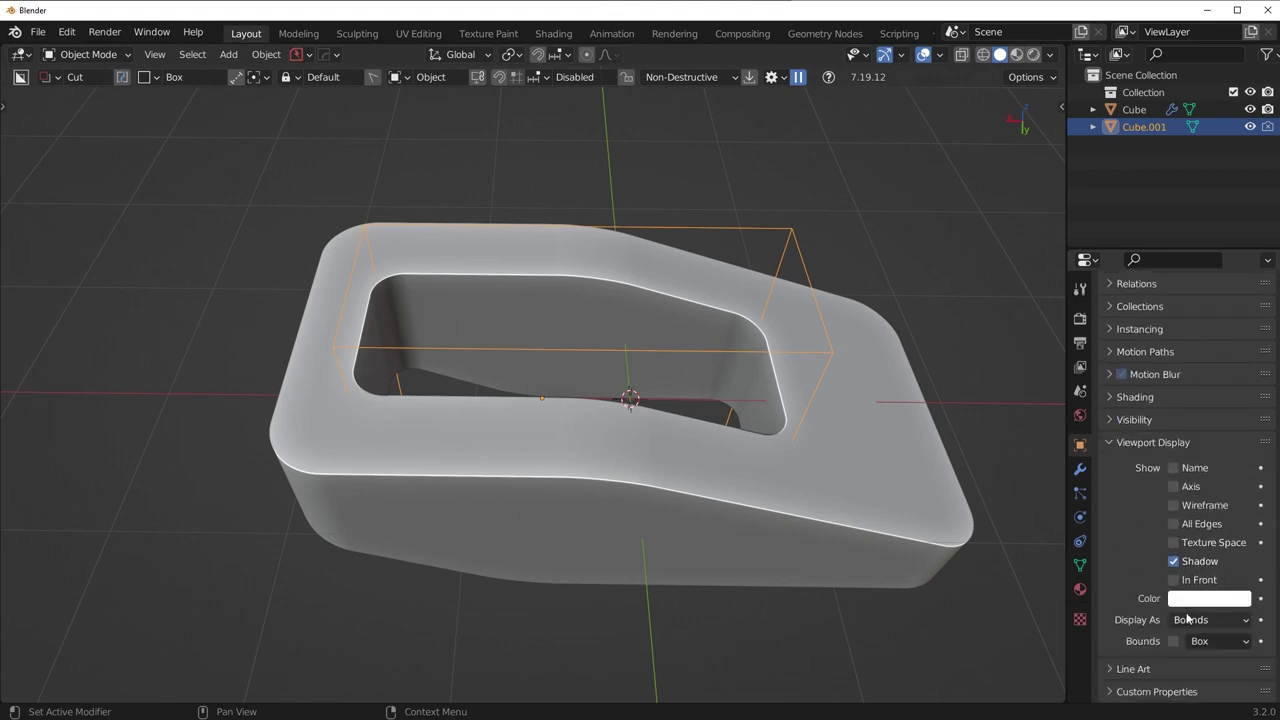
left_click(1190, 622)
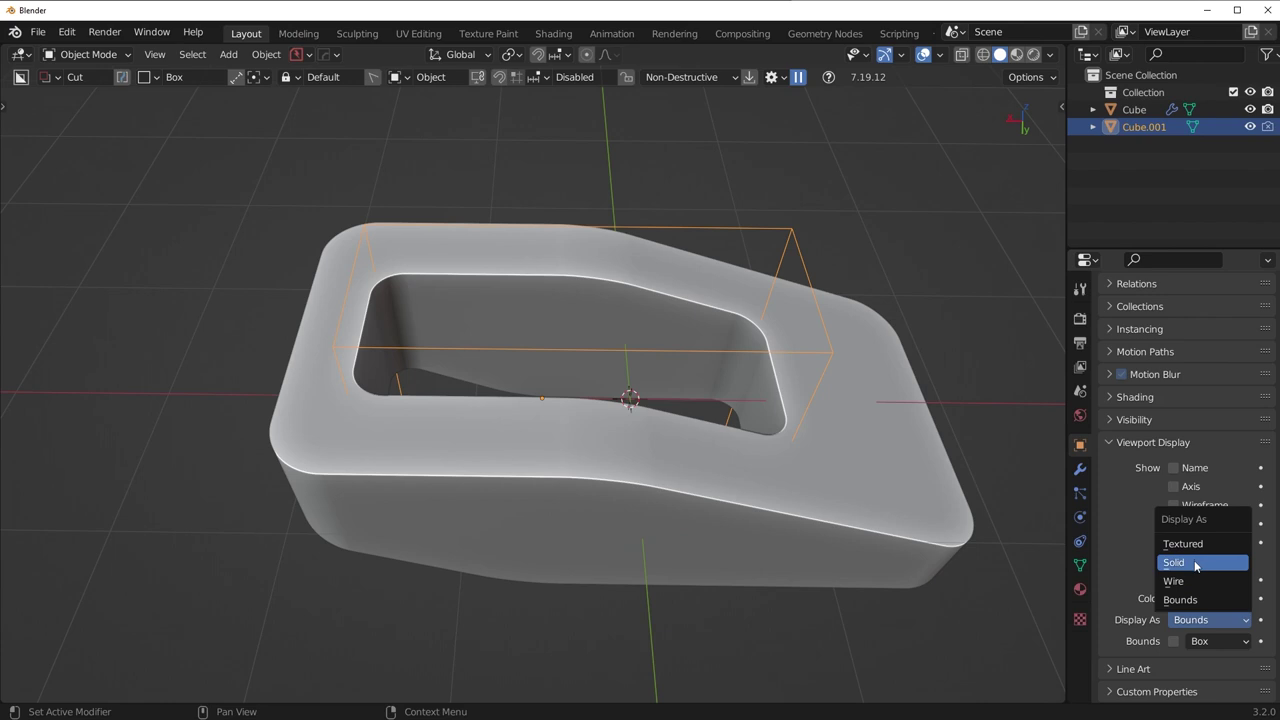
left_click(1193, 583)
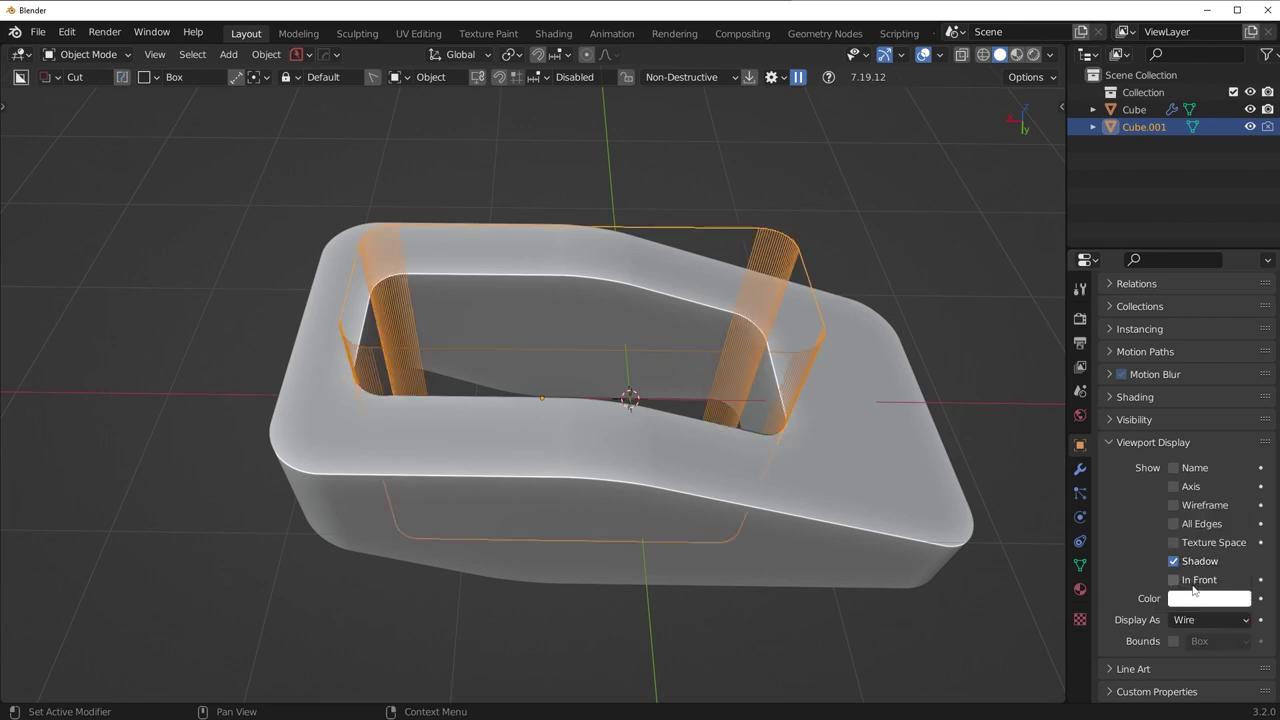
Switch the cutter's display type to Bounds for comparison and return it to Wire
left_click(1194, 619)
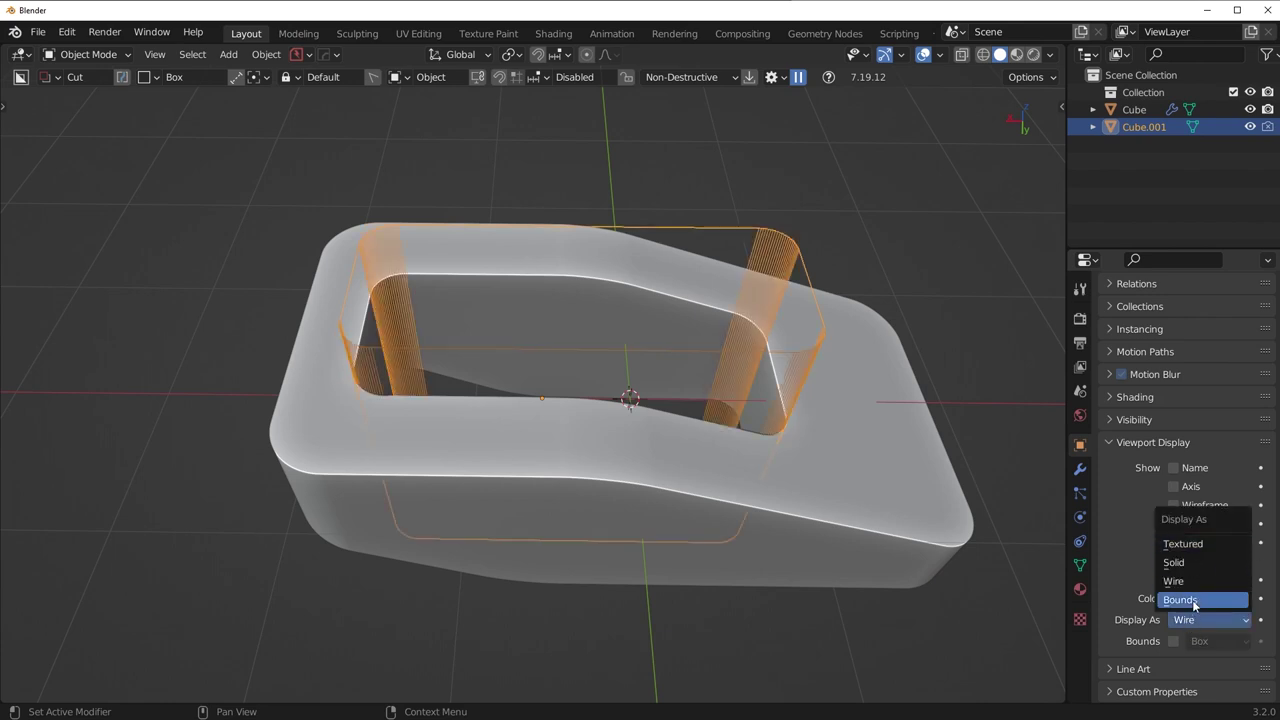
left_click(1194, 601)
left_click(1194, 619)
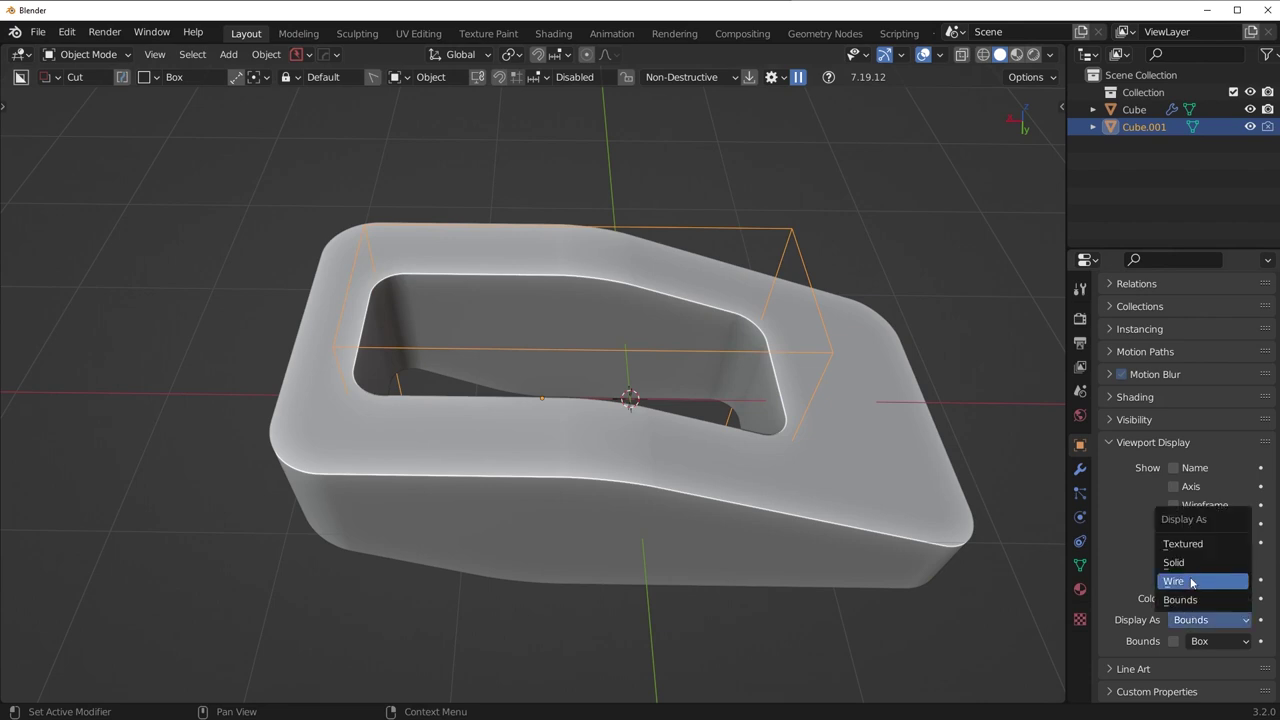
left_click(1191, 582)
middle_click_drag(560, 440, 611, 432)
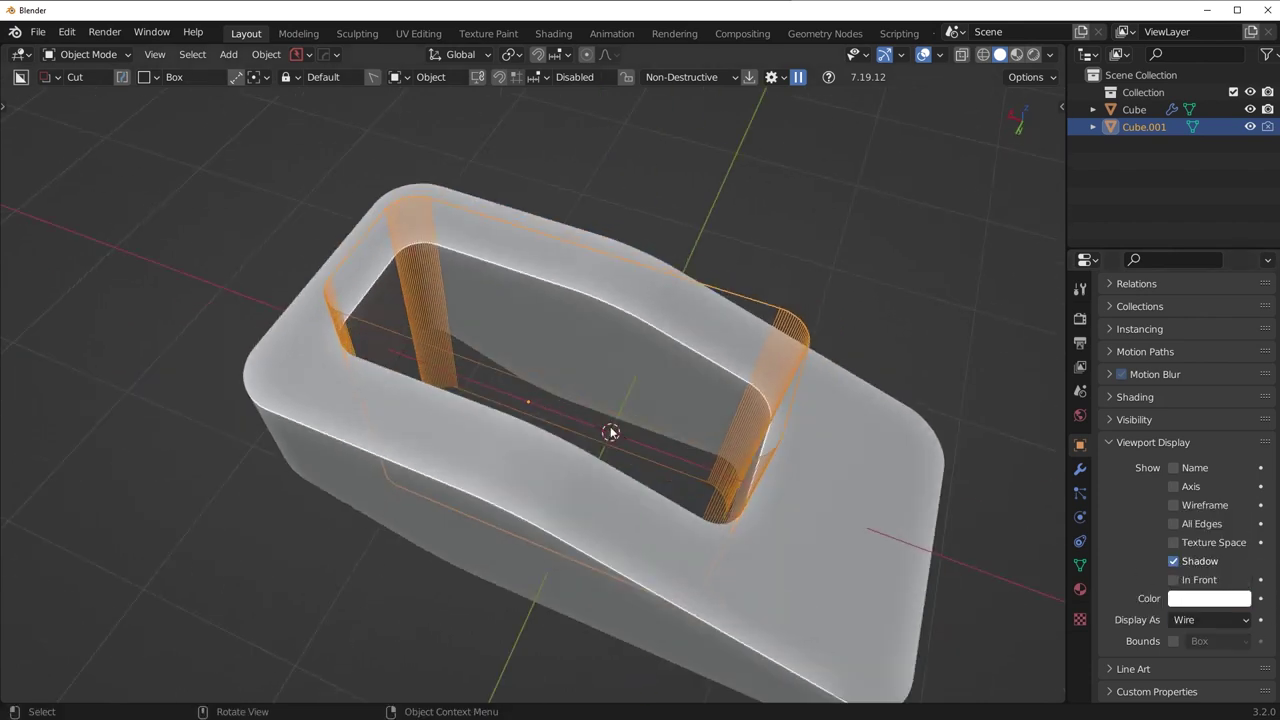
Select the body and remove its boolean modifier
left_click(1079, 469)
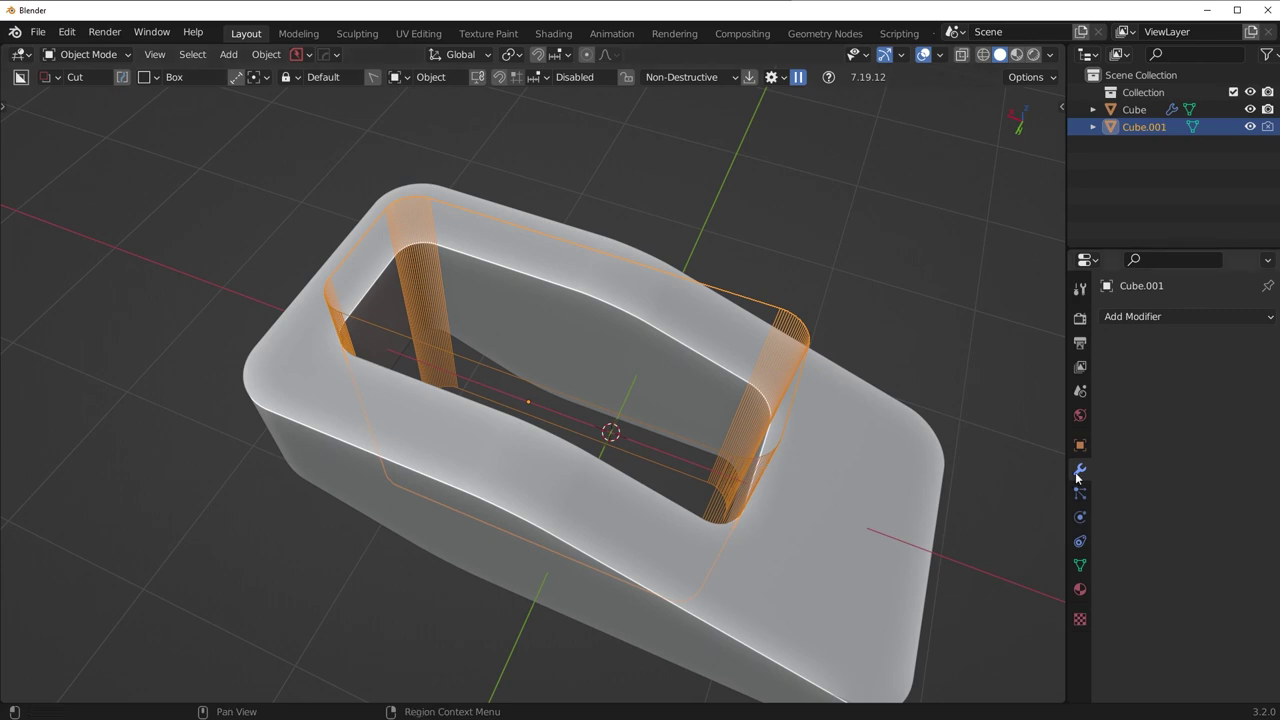
left_click(915, 460)
left_click(1244, 346)
Select the cutter box and then the body, and subtract the box with Bool Tool's Auto Boolean Difference
left_click(697, 440)
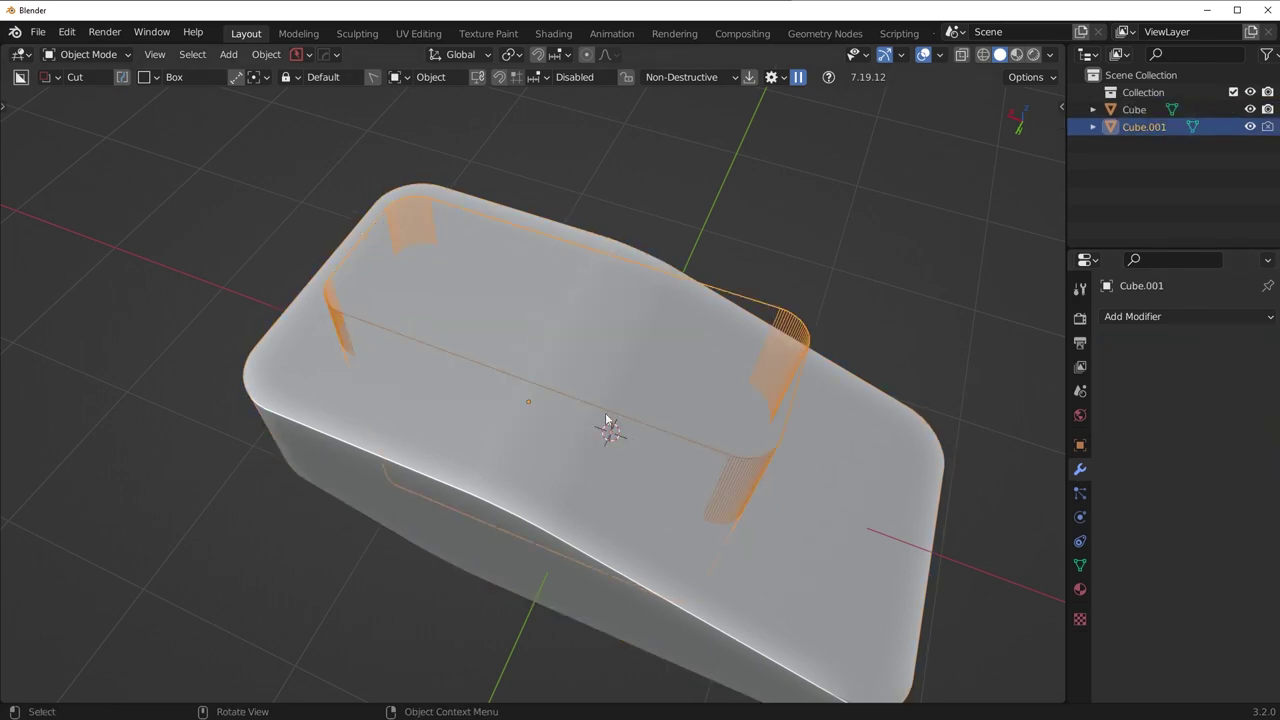
left_click(842, 470, "shift")
key("shift+ctrl+b")
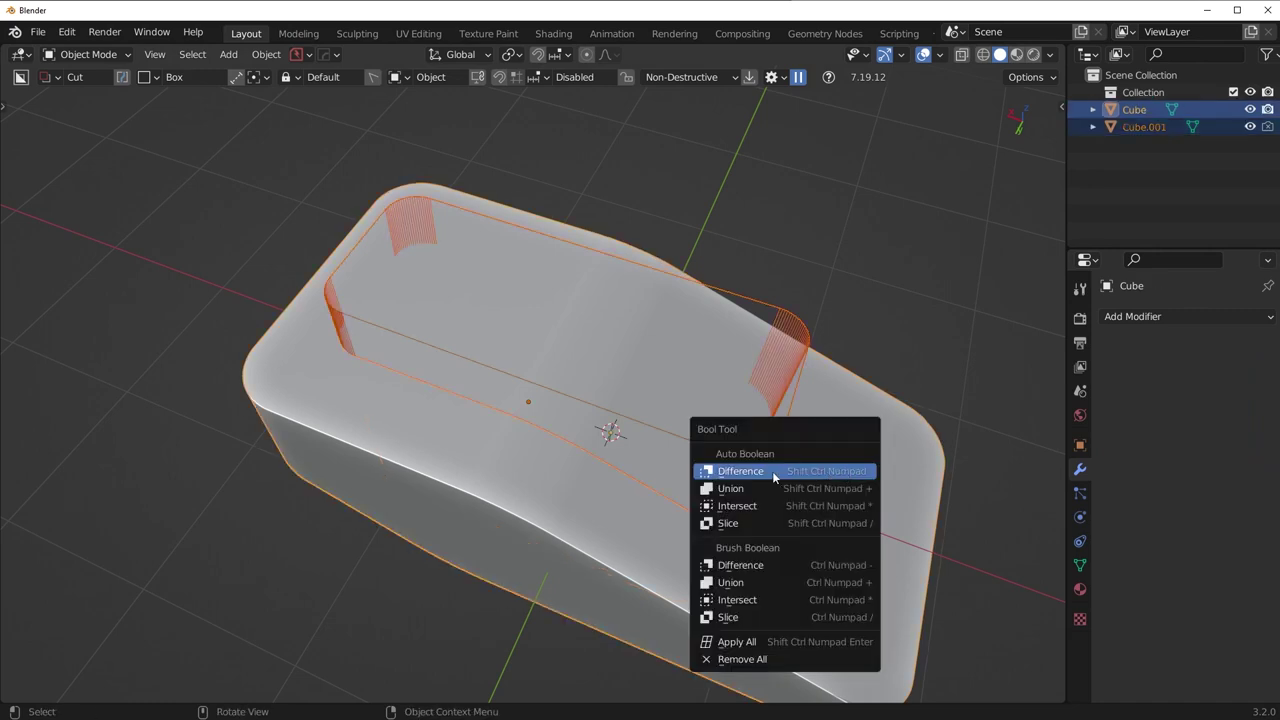
left_click(843, 472)
middle_click_drag(664, 453, 608, 331)
In Edit Mode, select the edge loop around the opening's upper rim and frame it in the view
key("Tab")
key("alt+a")
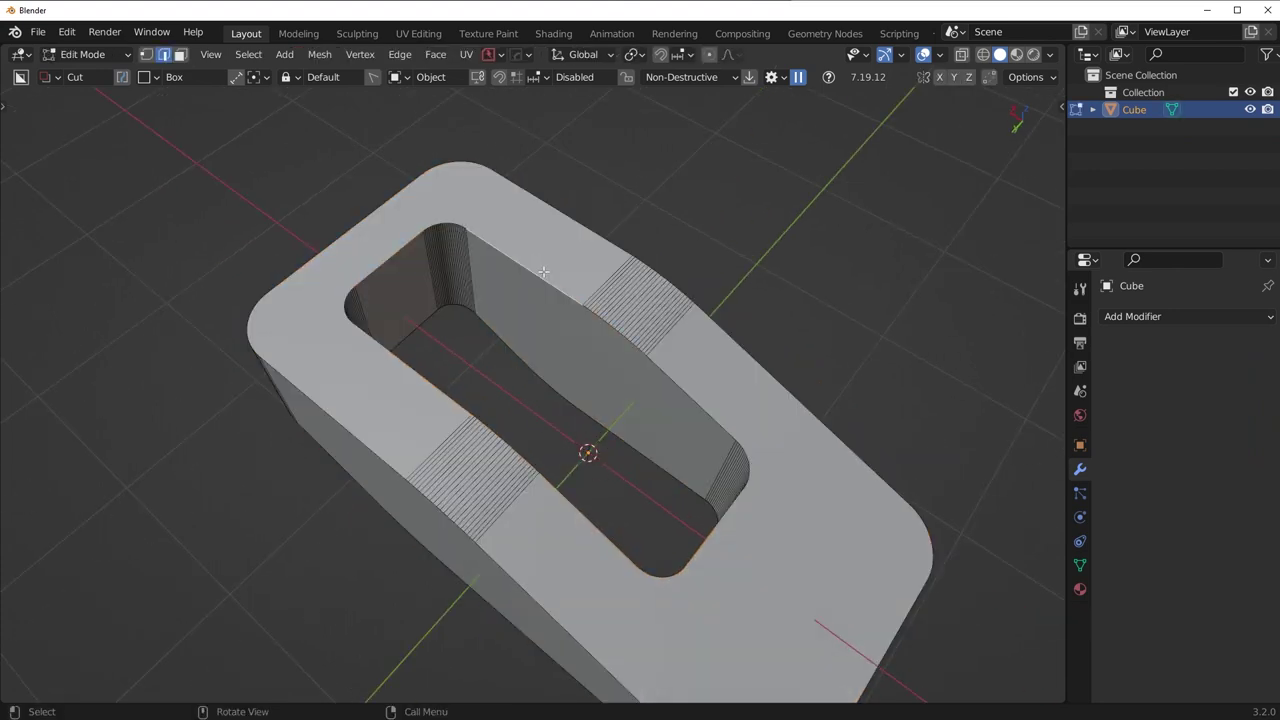
left_click(518, 280, "alt")
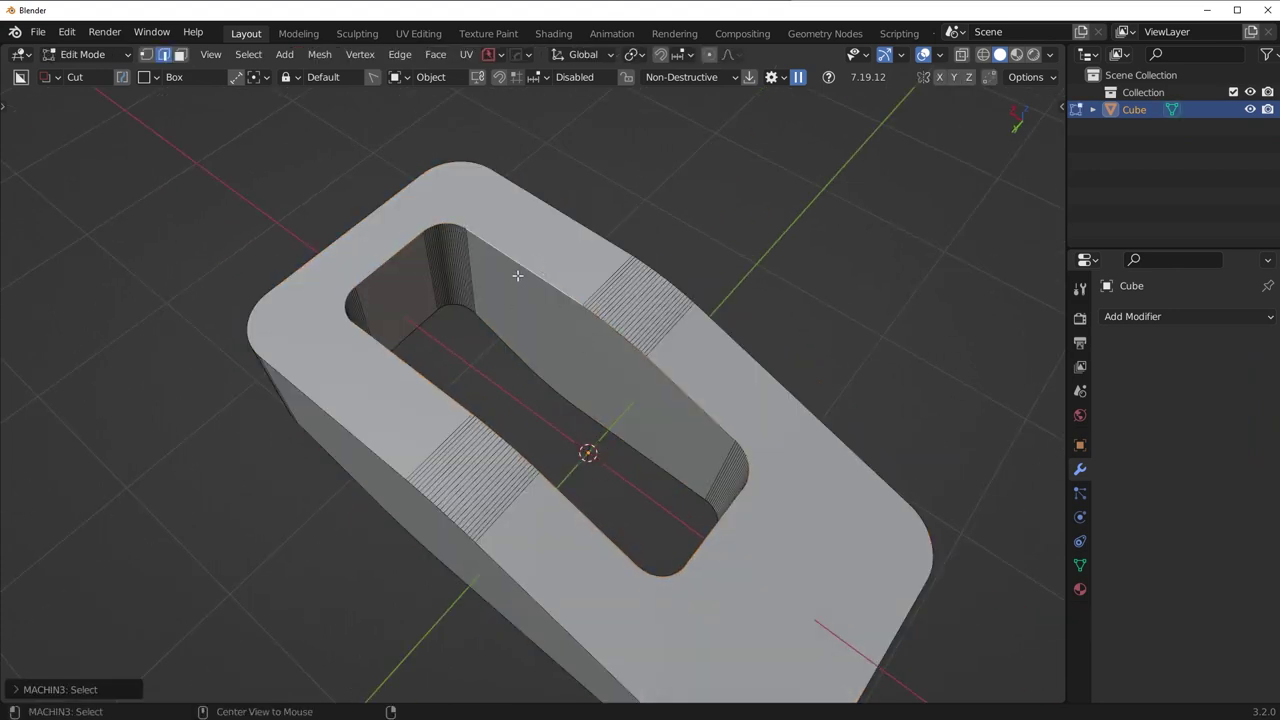
key("KP_Decimal")
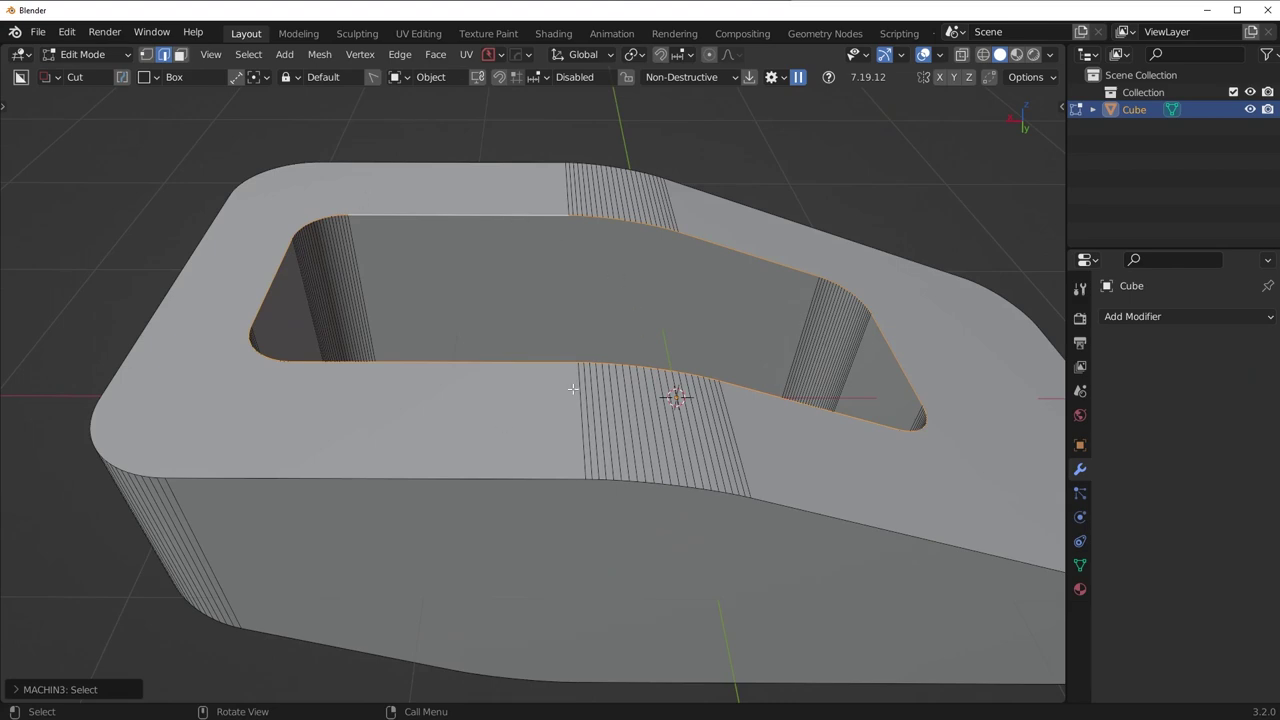
Undo the rim edge selection and the Auto Boolean Difference so both objects are separate and selected again
key("ctrl+z")
key("ctrl+z")
key("ctrl+z")
key("ctrl+z")
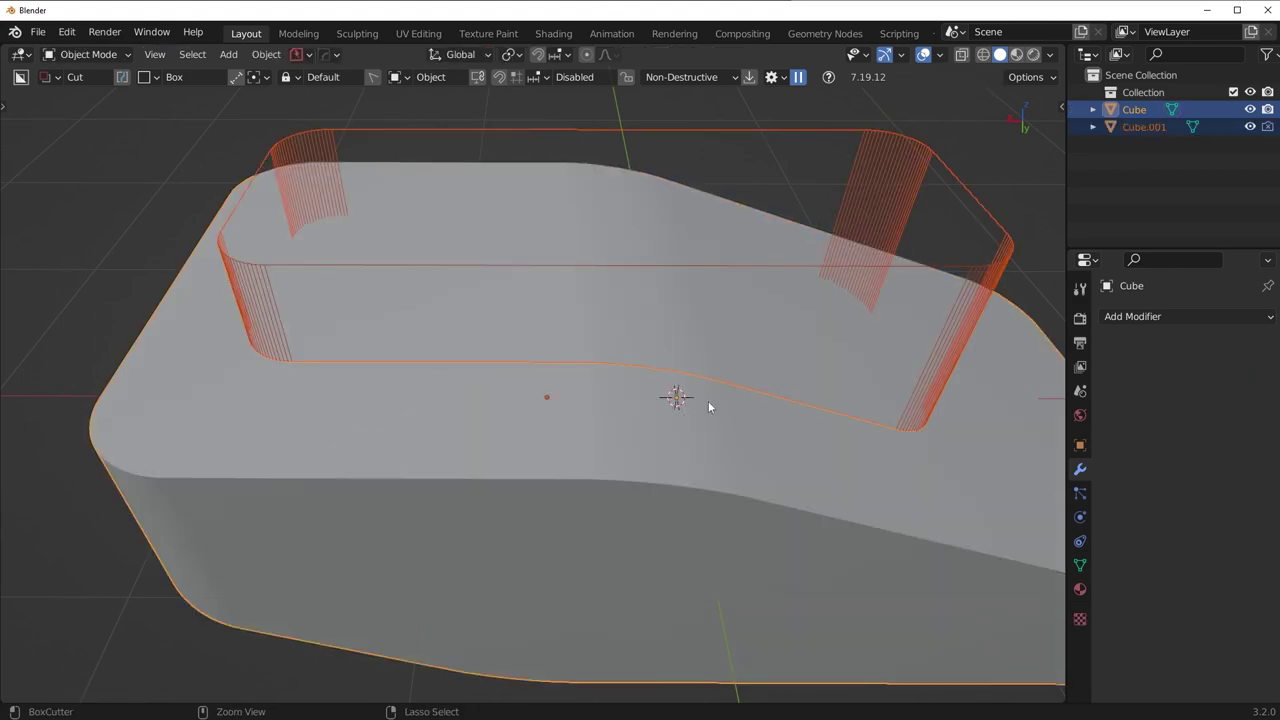
Subtract the box from the body non-destructively with Bool Tool's Brush Boolean Difference
key("shift+ctrl+b")
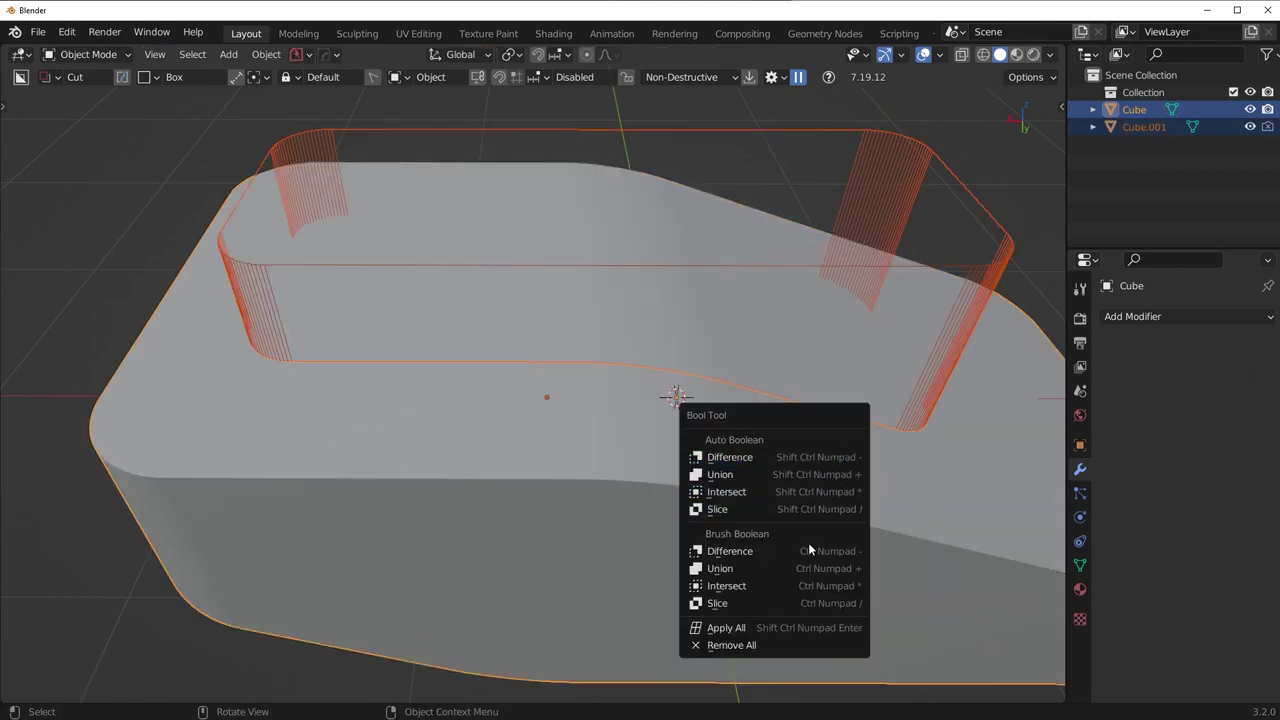
left_click(737, 556)
scroll(808, 326, "down", 3)
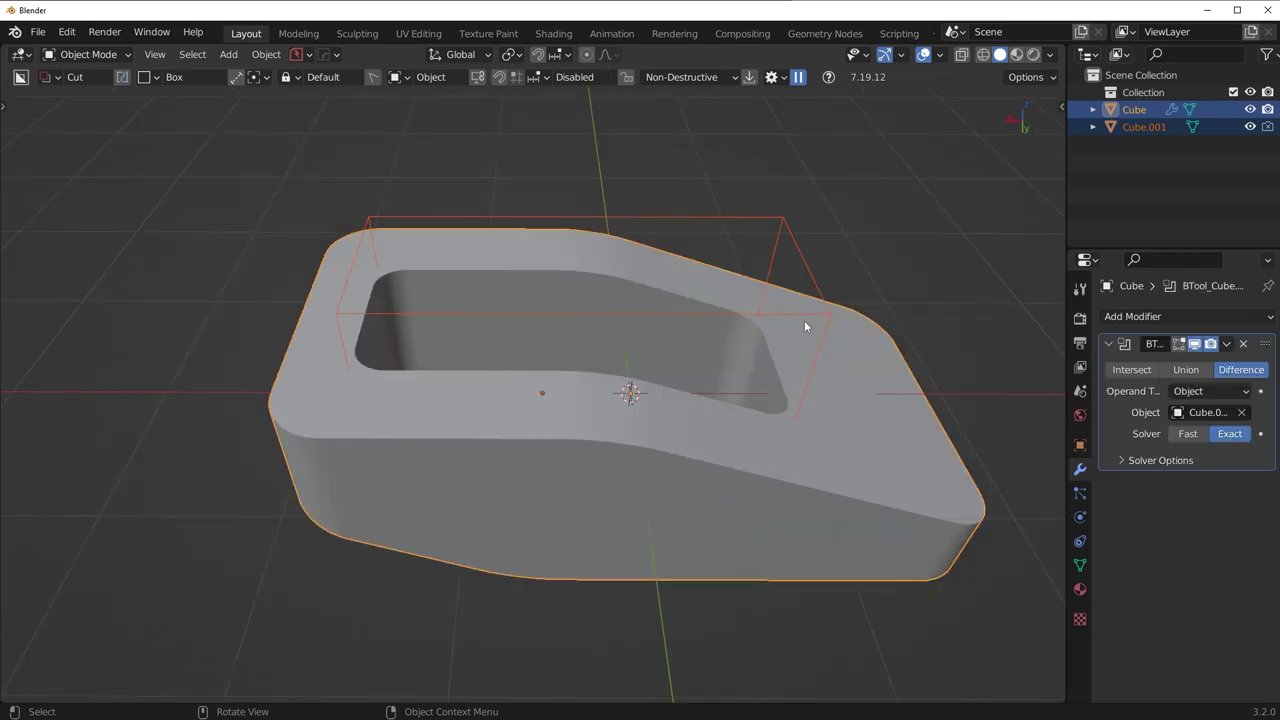
Select the cutter box alone and try shifting it freely across the body to test the live cut
left_click(822, 311)
key("g")
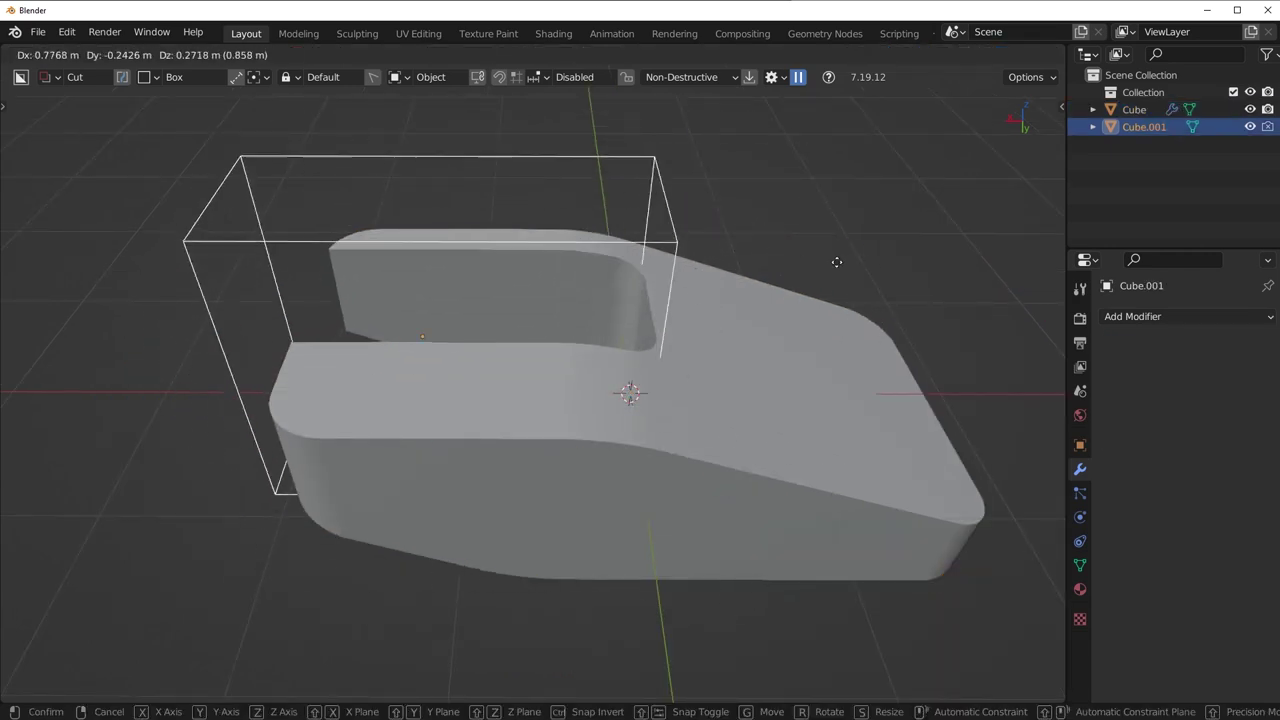
left_click(837, 314)
middle_click_drag(837, 314, 617, 432)
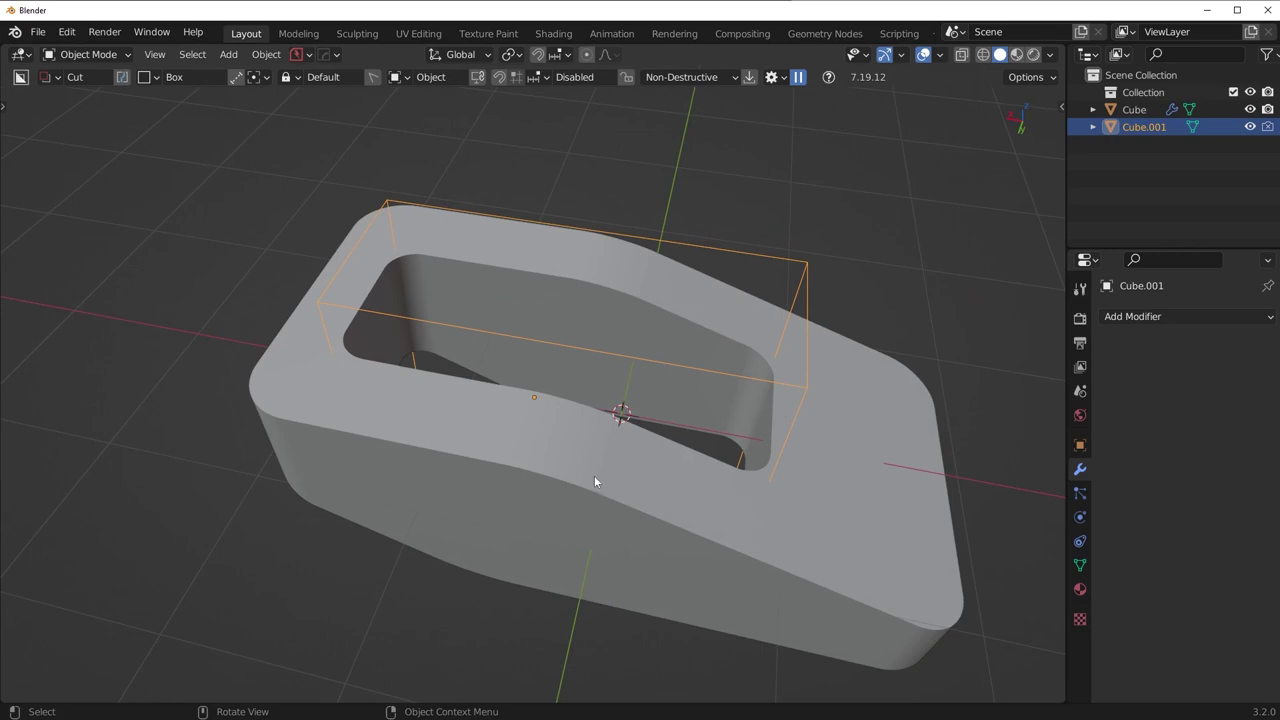
middle_click_drag(729, 434, 715, 438)
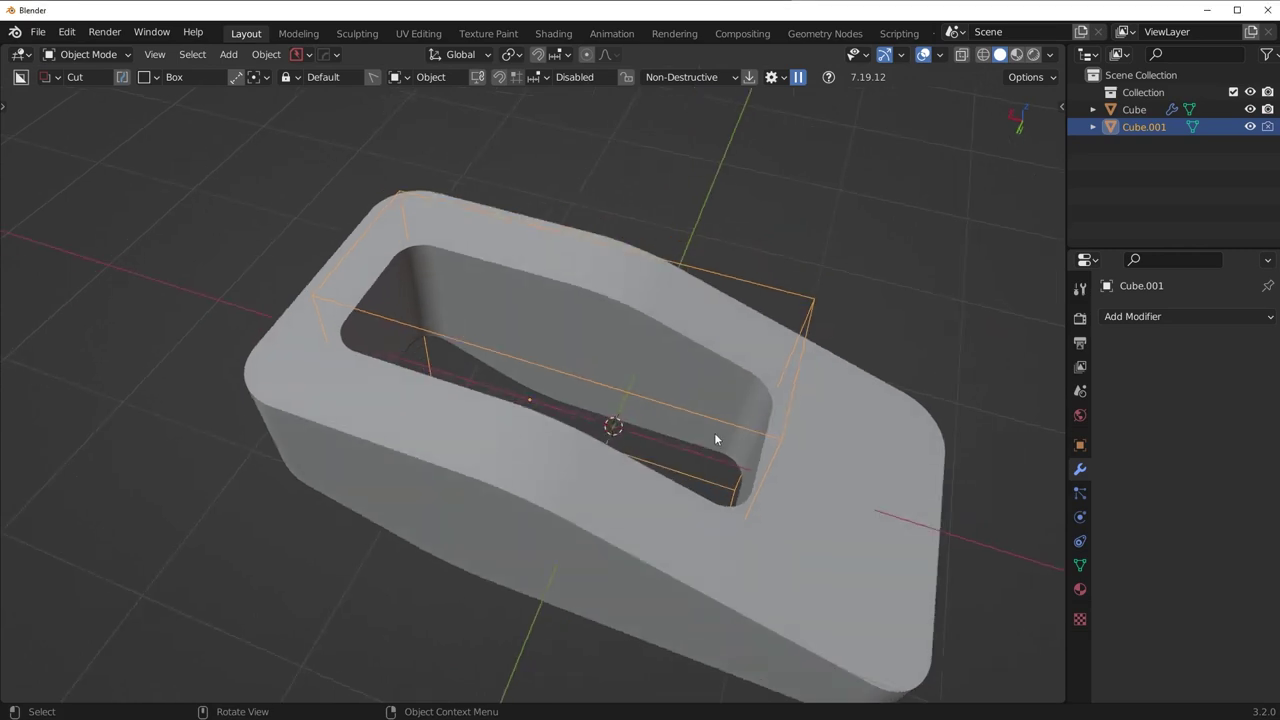
Select the body and inspect its underlying uncut mesh in Edit Mode, returning to Object Mode
left_click(847, 508)
key("Tab")
key("Tab")
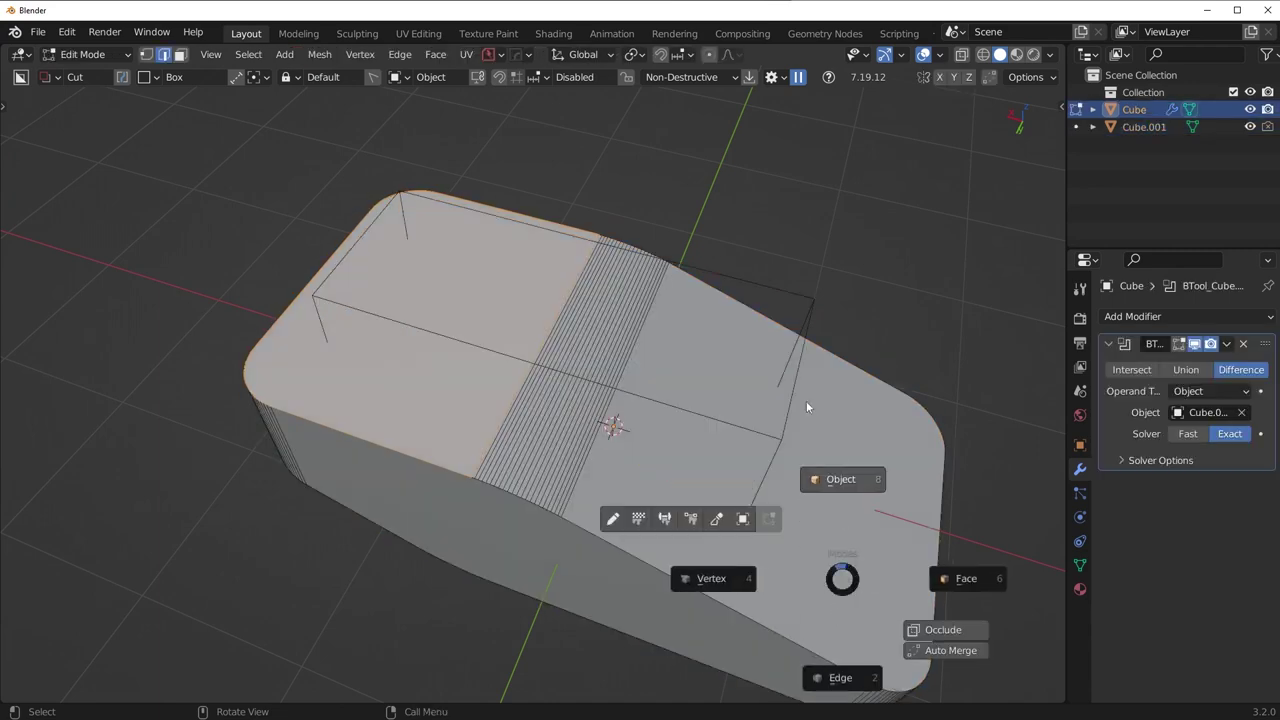
Reselect the cutter box and try moving it once more, cancelling the move
left_click(771, 440)
key("g")
right_click(709, 400)
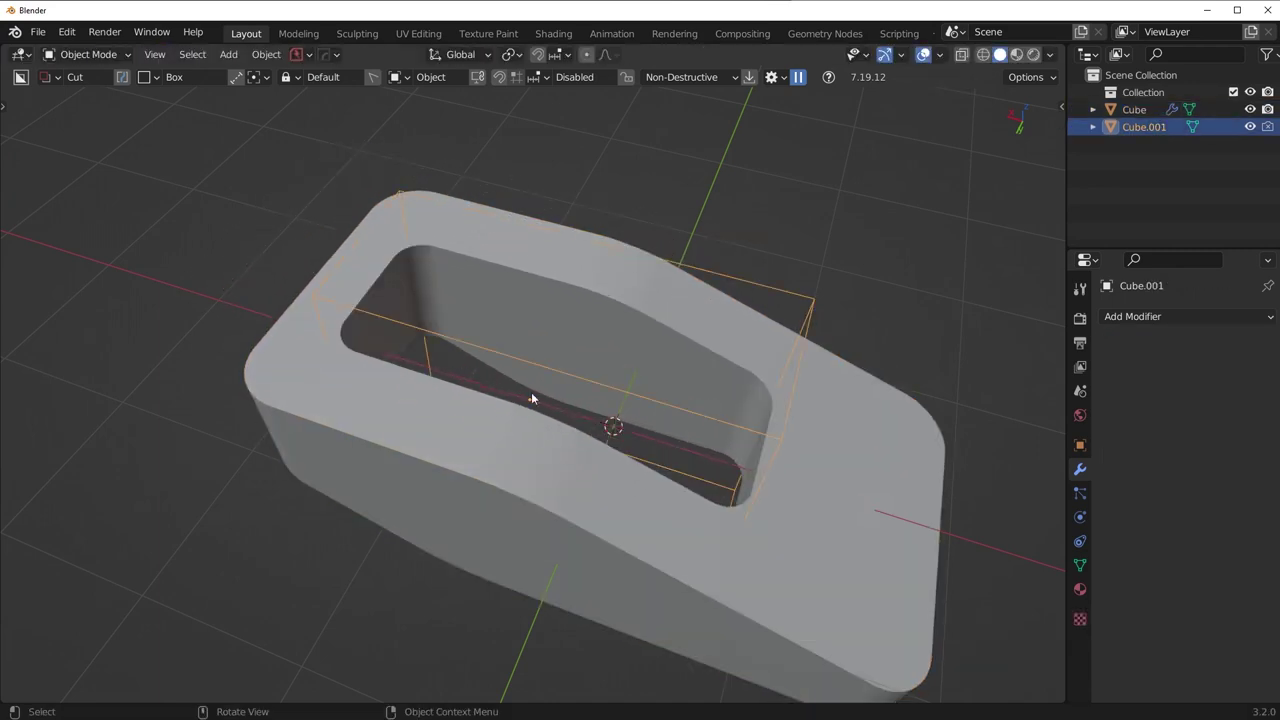
Enable Cavity in the viewport shading options to emphasize the edges of the models
middle_click_drag(736, 568, 722, 561)
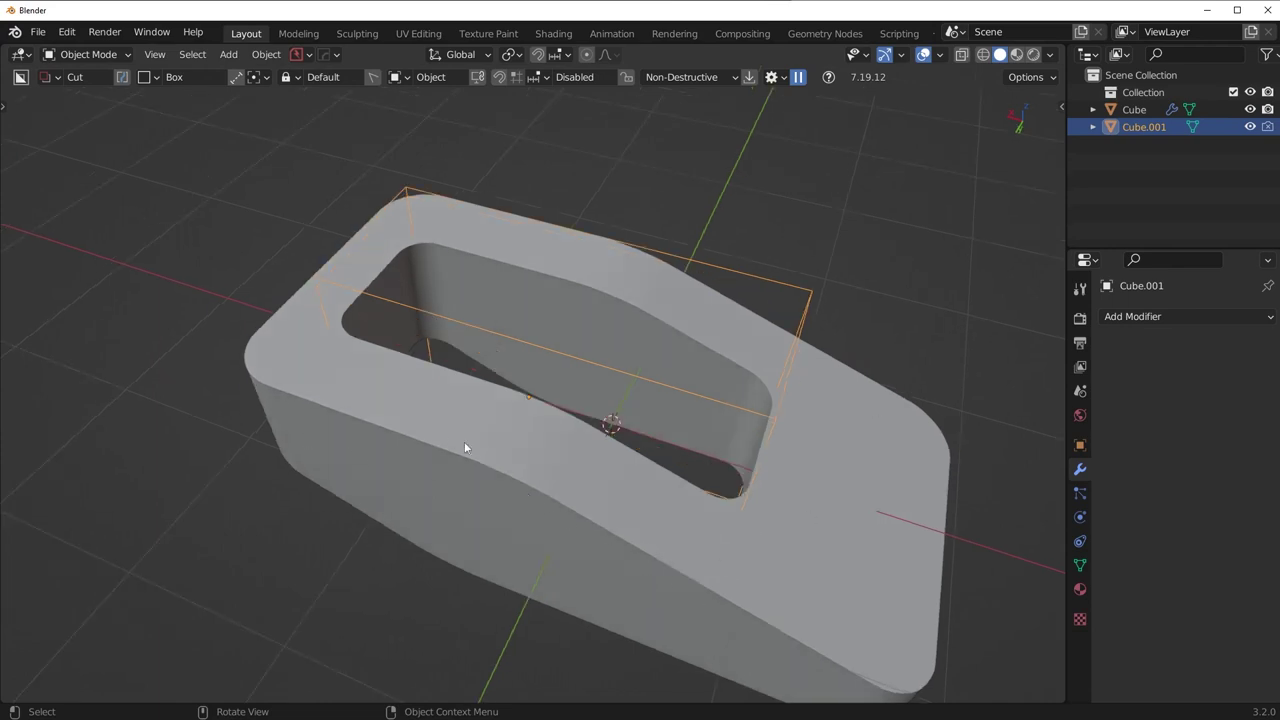
left_click(1049, 54)
left_click(962, 438)
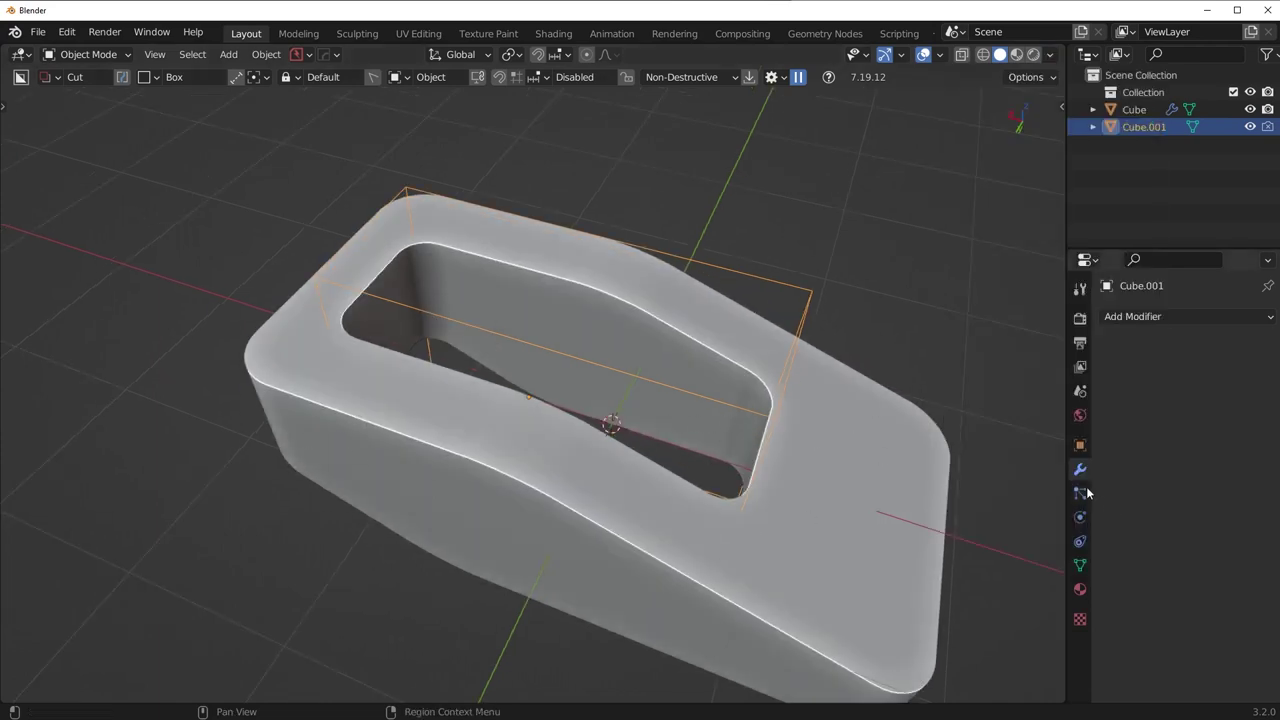
Set the cutter box's viewport display type to Wire and hide the cutter from the viewport
left_click(1080, 445)
scroll(1172, 605, "down", 5)
scroll(1172, 605, "down", 3)
left_click(1205, 629)
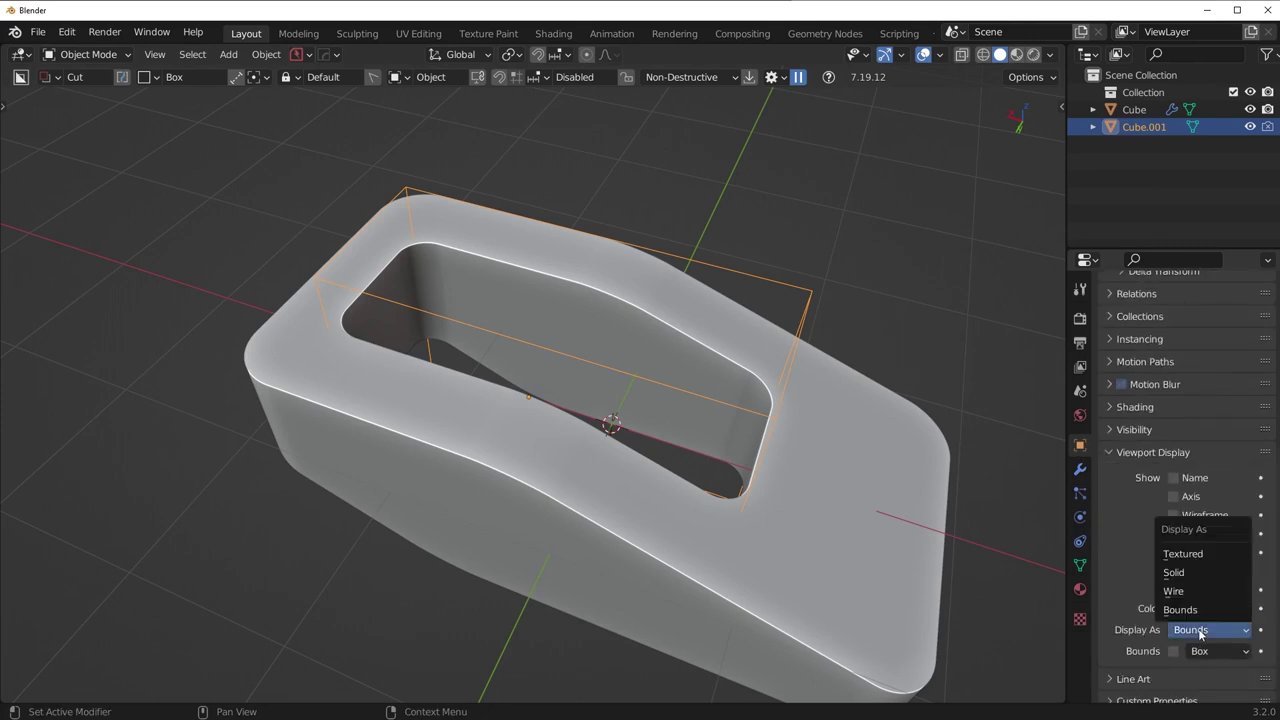
left_click(1183, 591)
middle_click_drag(733, 400, 751, 442)
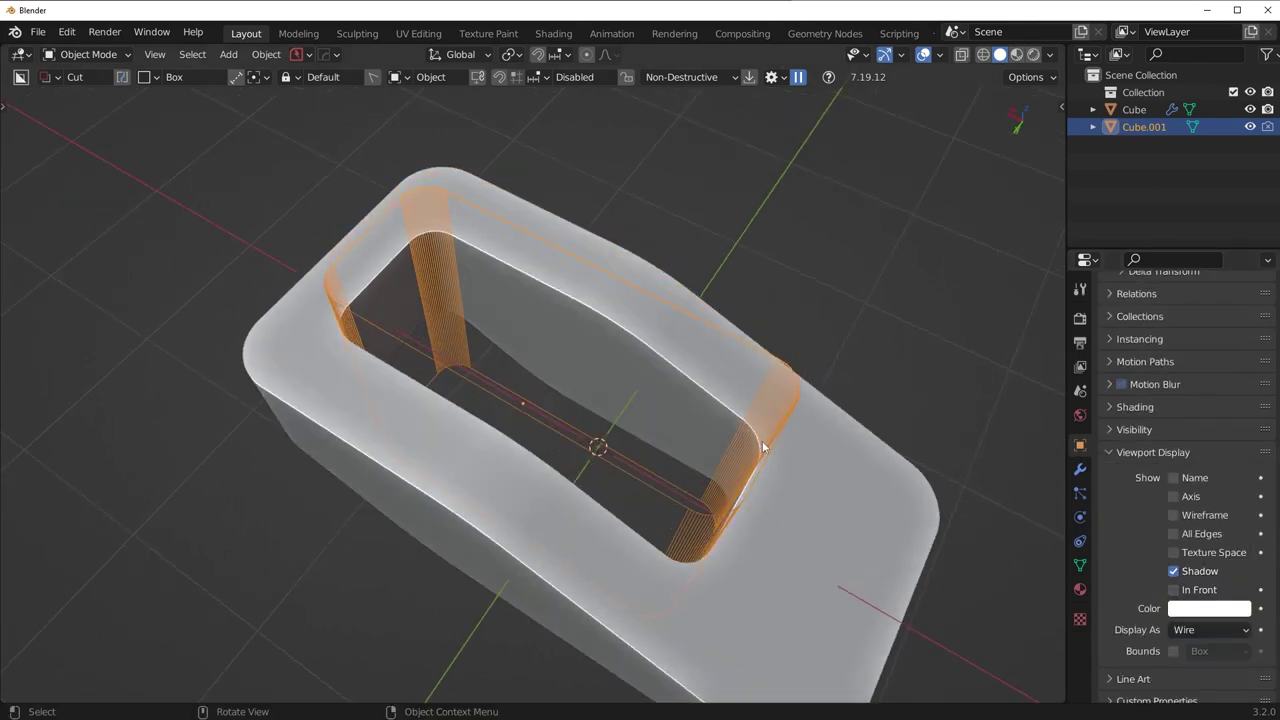
key("h")
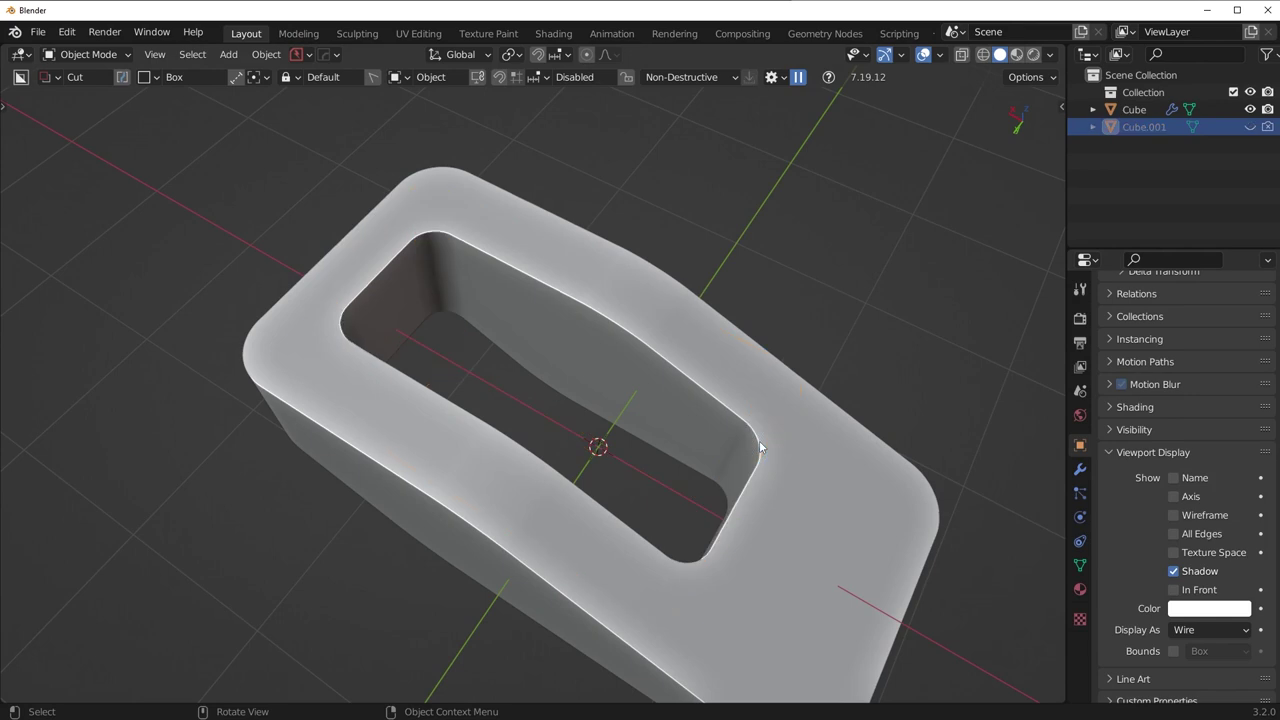
Examine the shading and sharp edges around the opening and the body's outer top rim from several angles
left_click(1080, 469)
scroll(609, 455, "down", 3)
middle_click_drag(609, 455, 700, 510)
scroll(544, 478, "up", 8)
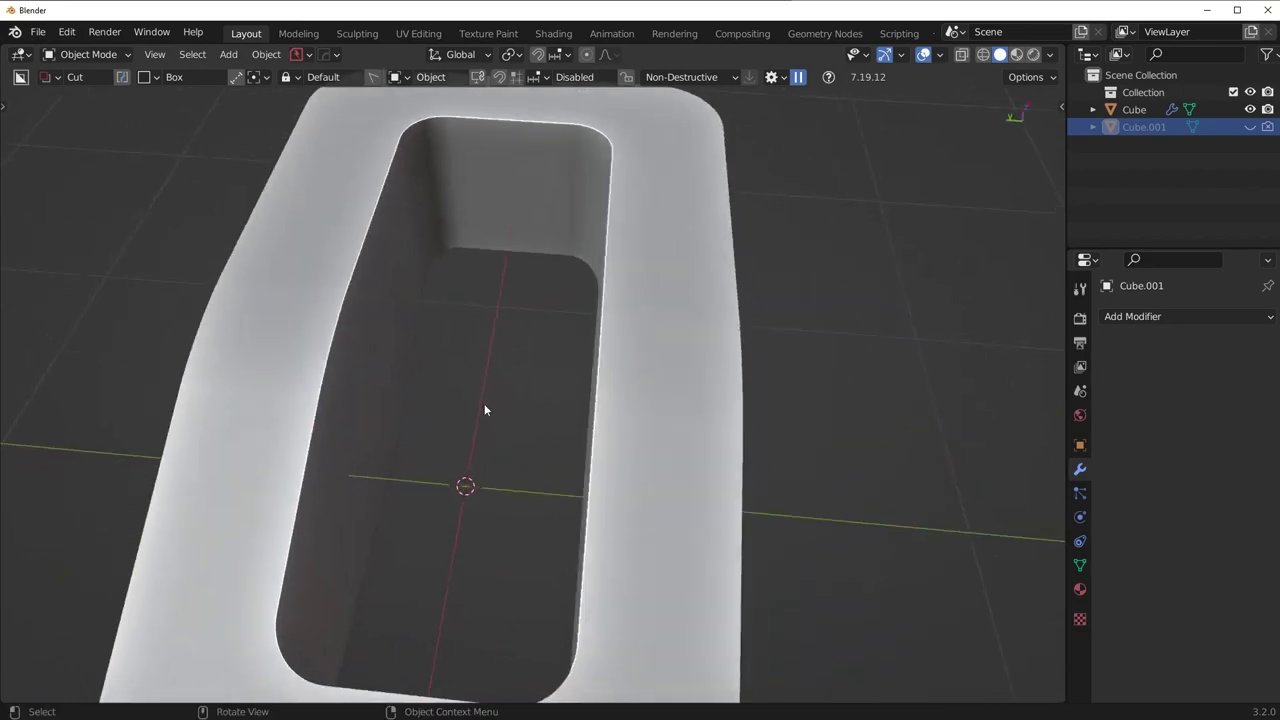
middle_click_drag(484, 403, 632, 347)
scroll(466, 276, "down", 3)
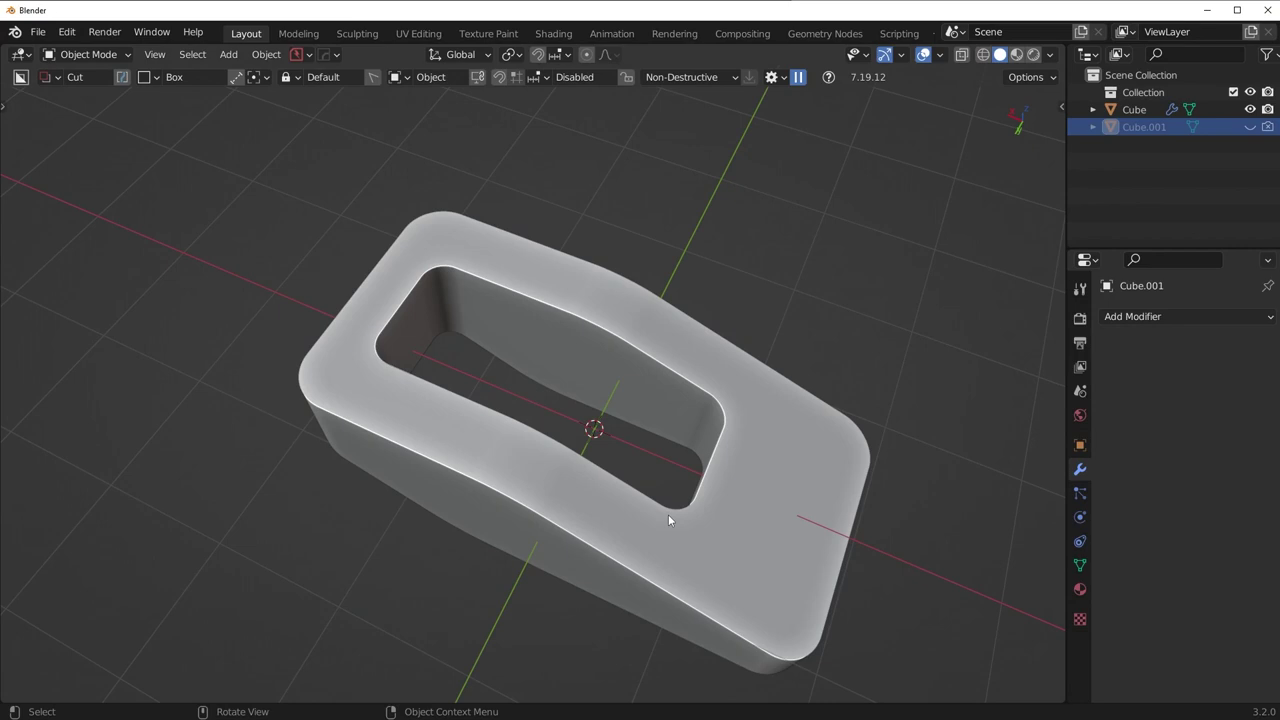
scroll(482, 516, "up", 4)
middle_click_drag(482, 516, 582, 500)
middle_click_drag(582, 500, 643, 477, "shift")
scroll(710, 490, "up", 2)
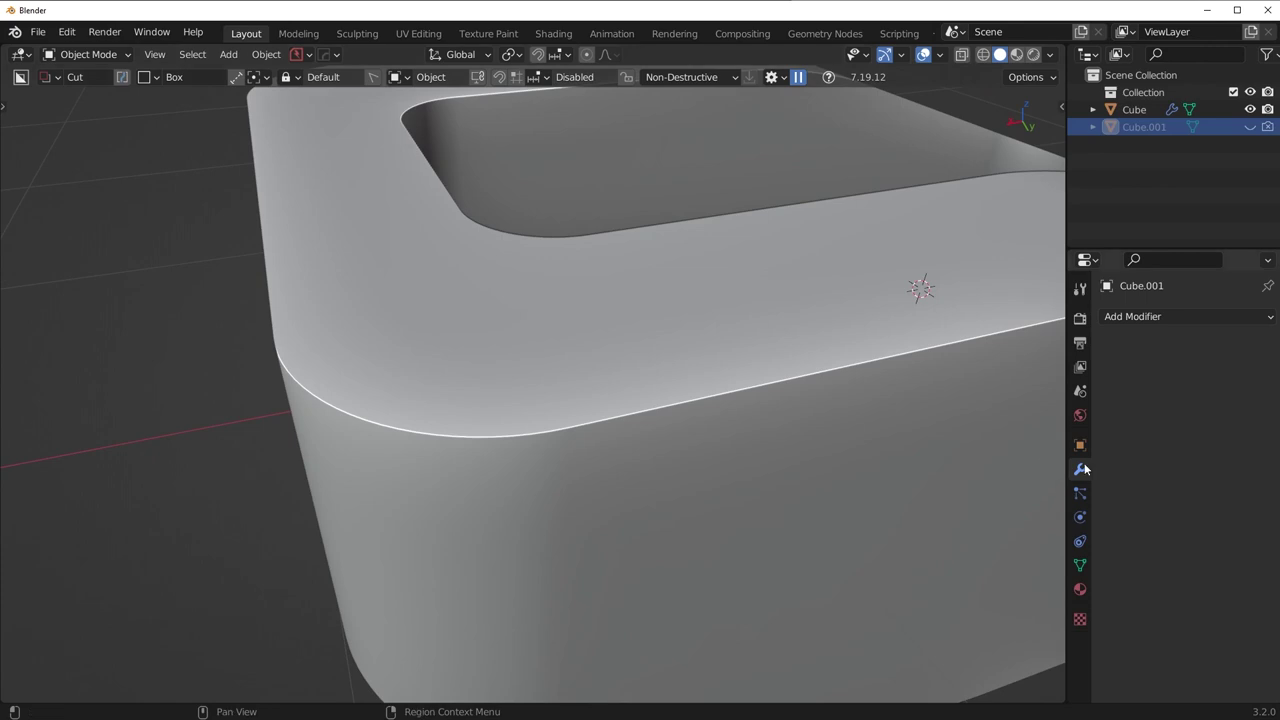
middle_click_drag(880, 425, 656, 555)
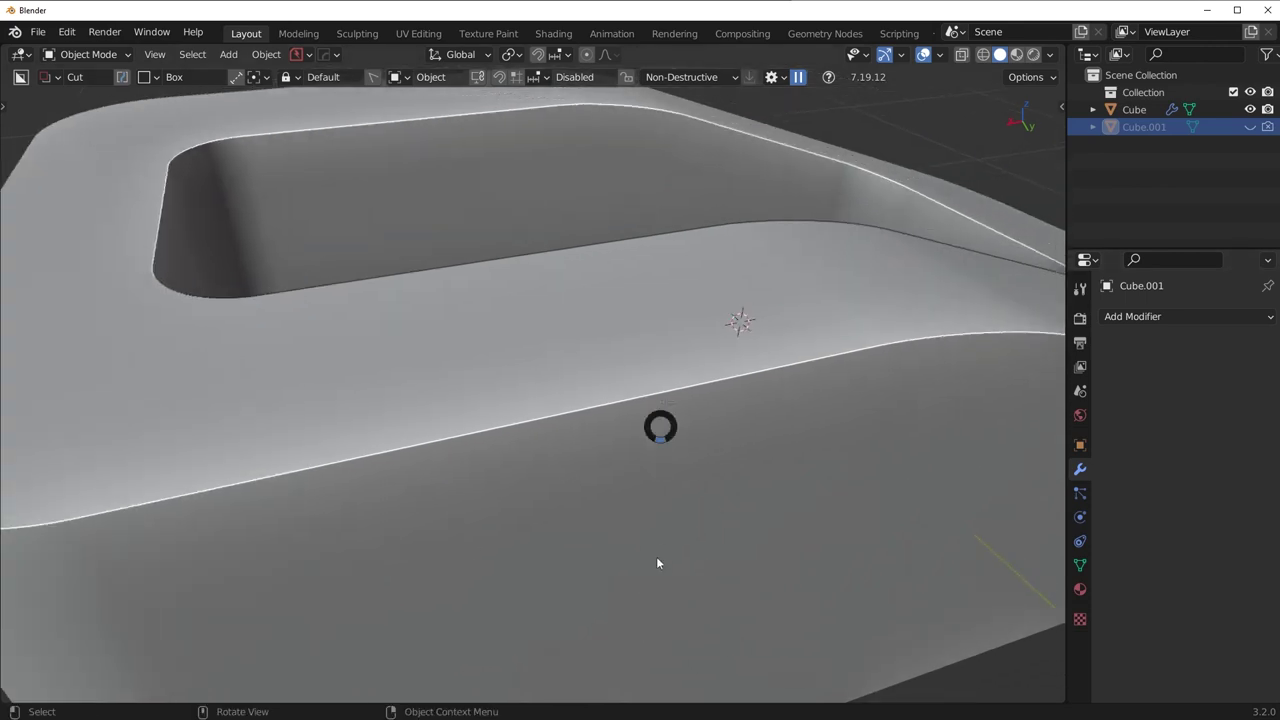
Try bevelling the uncut body's outer top edges in Edit Mode with the boolean still live, and undo the bevel
left_click(550, 426)
key("Tab")
middle_click_drag(540, 454, 637, 459, "shift")
left_click(629, 465)
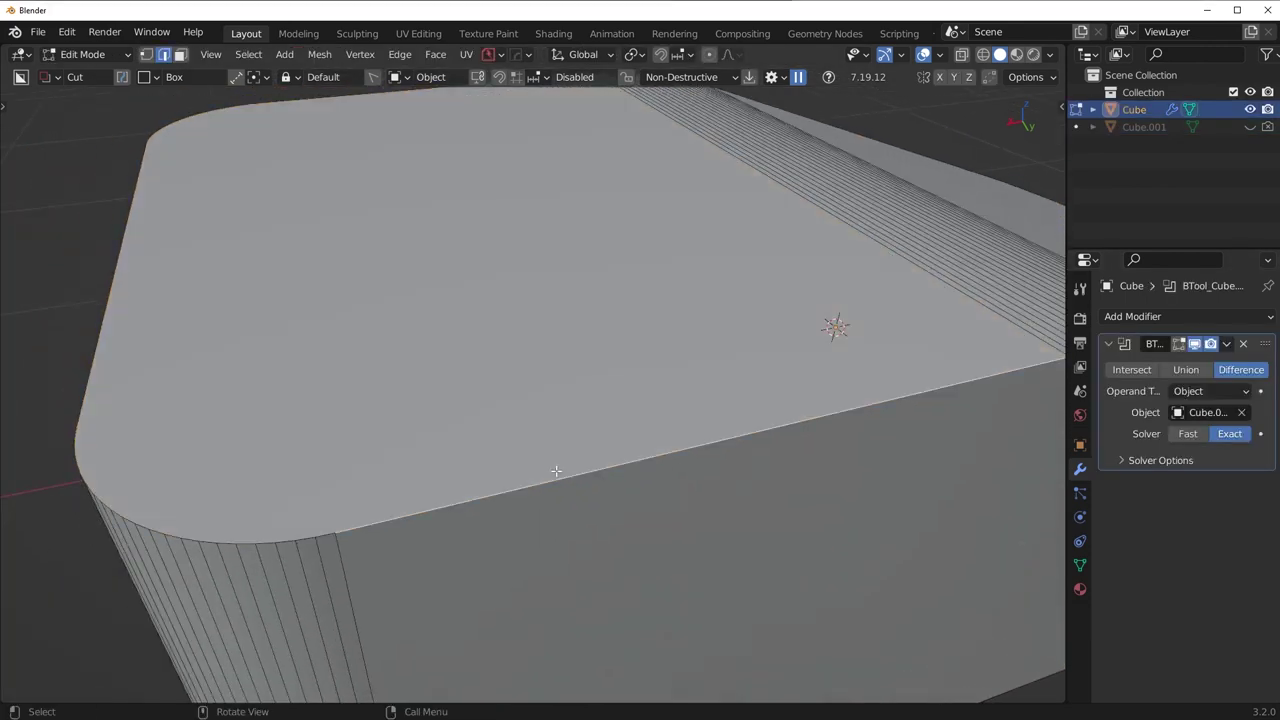
left_click(100, 371, "ctrl")
key("ctrl+b")
left_click(645, 561)
key("Tab")
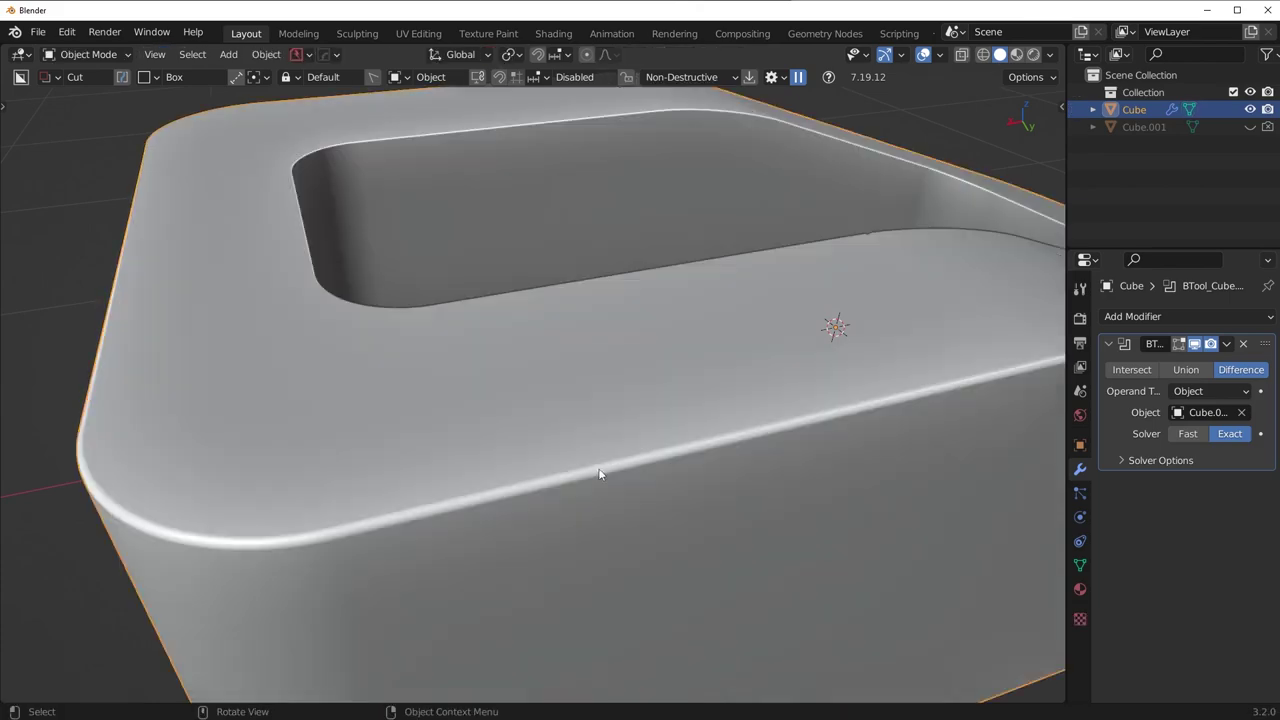
key("ctrl+z")
key("ctrl+z")
key("Tab")
Check the body with the boolean's viewport display off and on, and apply the boolean modifier
scroll(582, 361, "down", 4)
middle_click_drag(697, 362, 572, 434)
left_click(1194, 344)
left_click(1194, 344)
left_click(1228, 344)
left_click(1150, 366)
middle_click_drag(640, 430, 676, 325)
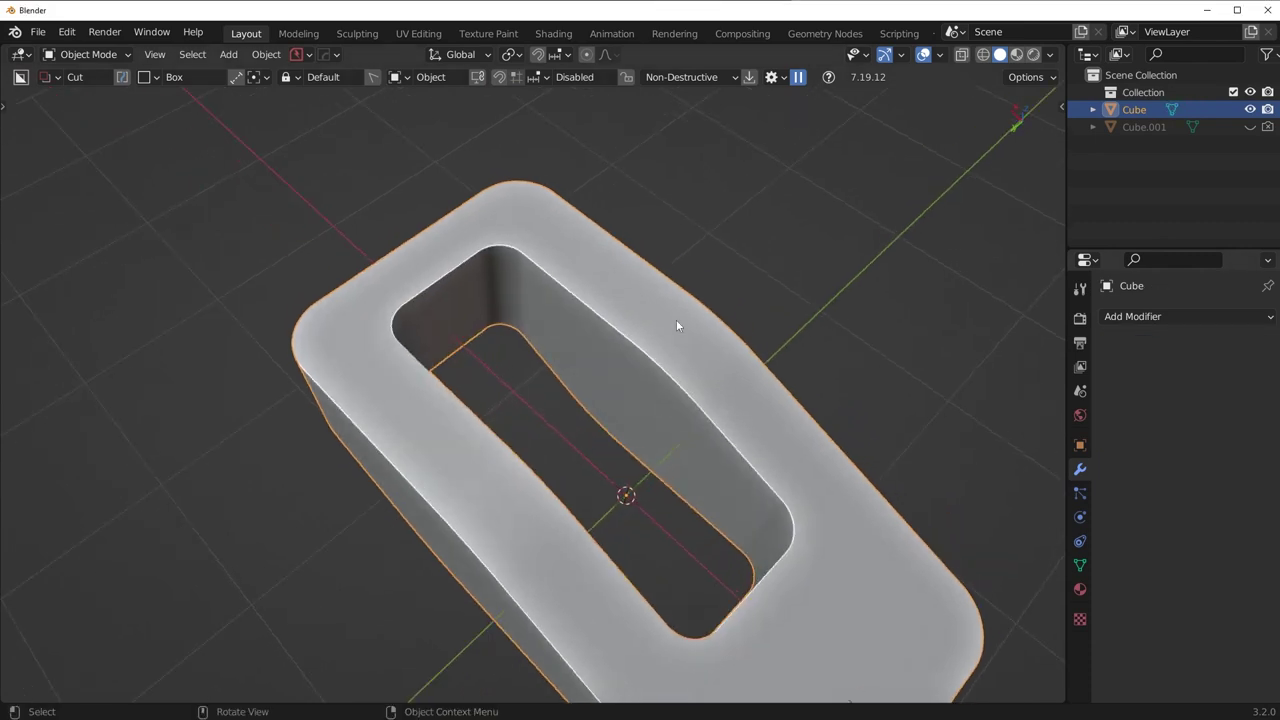
Switch the body between Object Mode and the Edit Mode selection types, finishing in Edit Mode with edge select
key("Tab")
middle_click_drag(666, 463, 746, 454)
key("Tab")
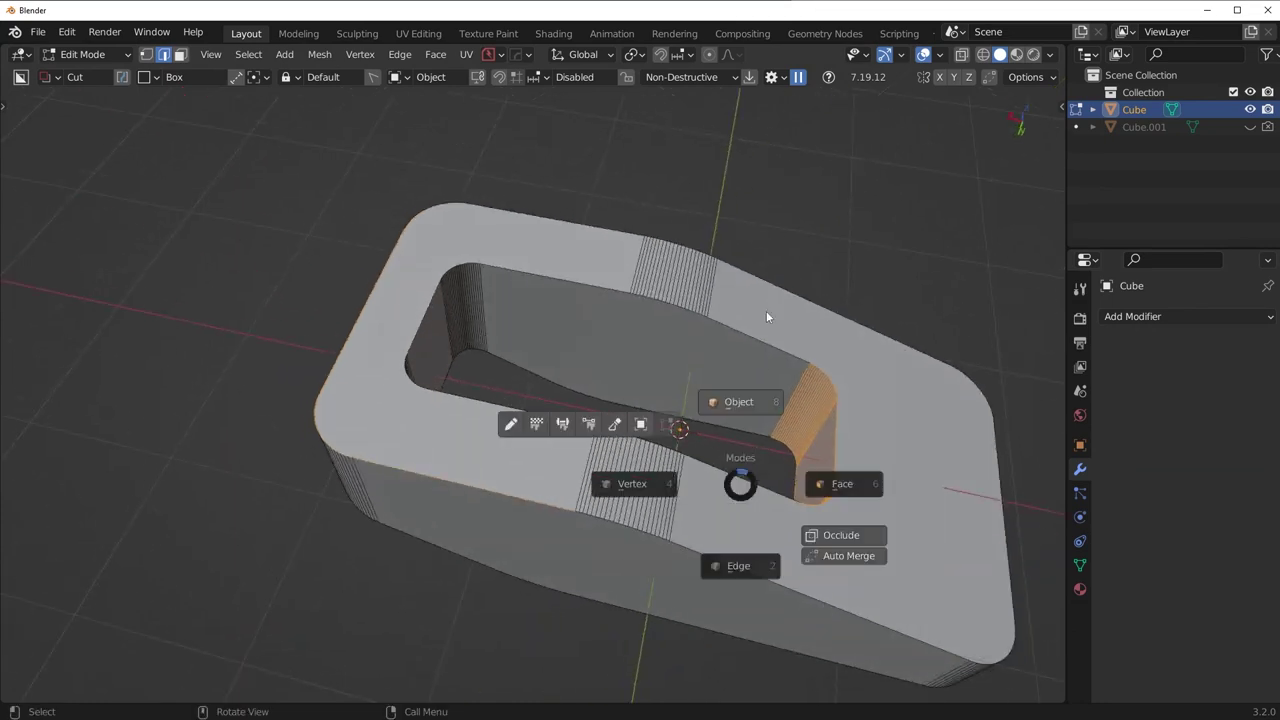
key("Tab")
key("Tab")
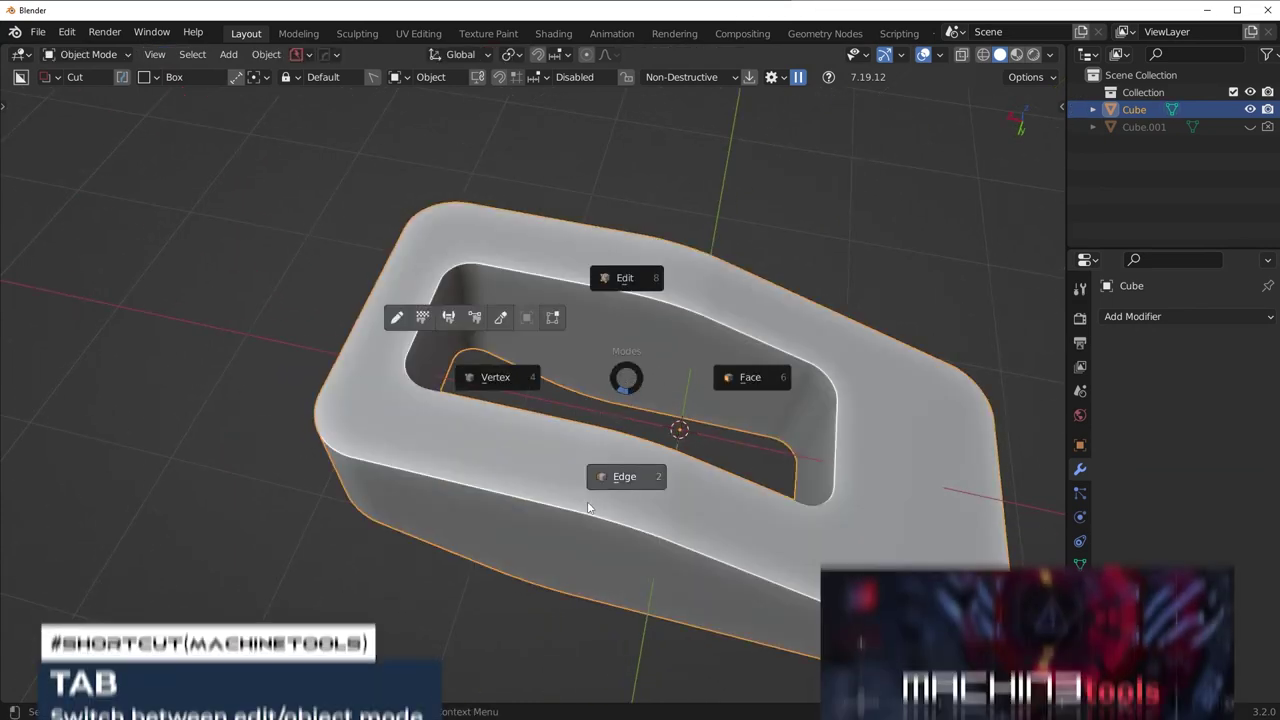
left_click(618, 482)
key("Tab")
left_click(784, 459)
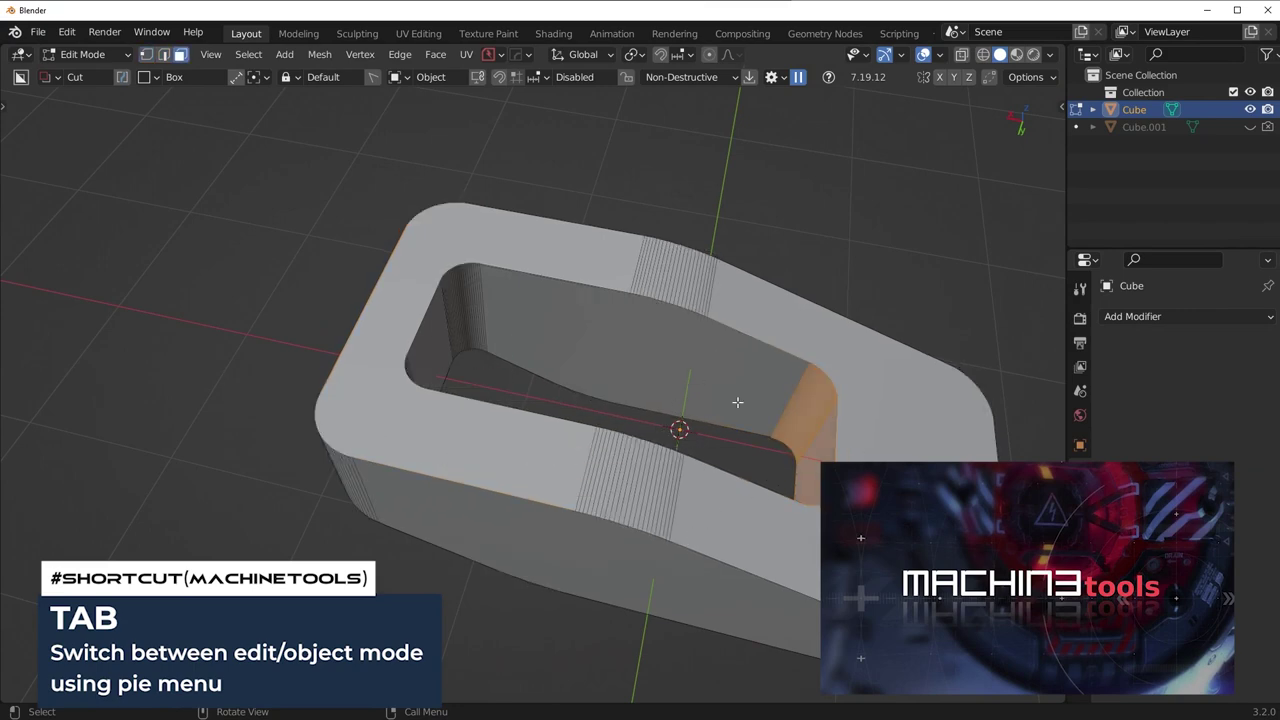
key("Tab")
left_click(731, 515)
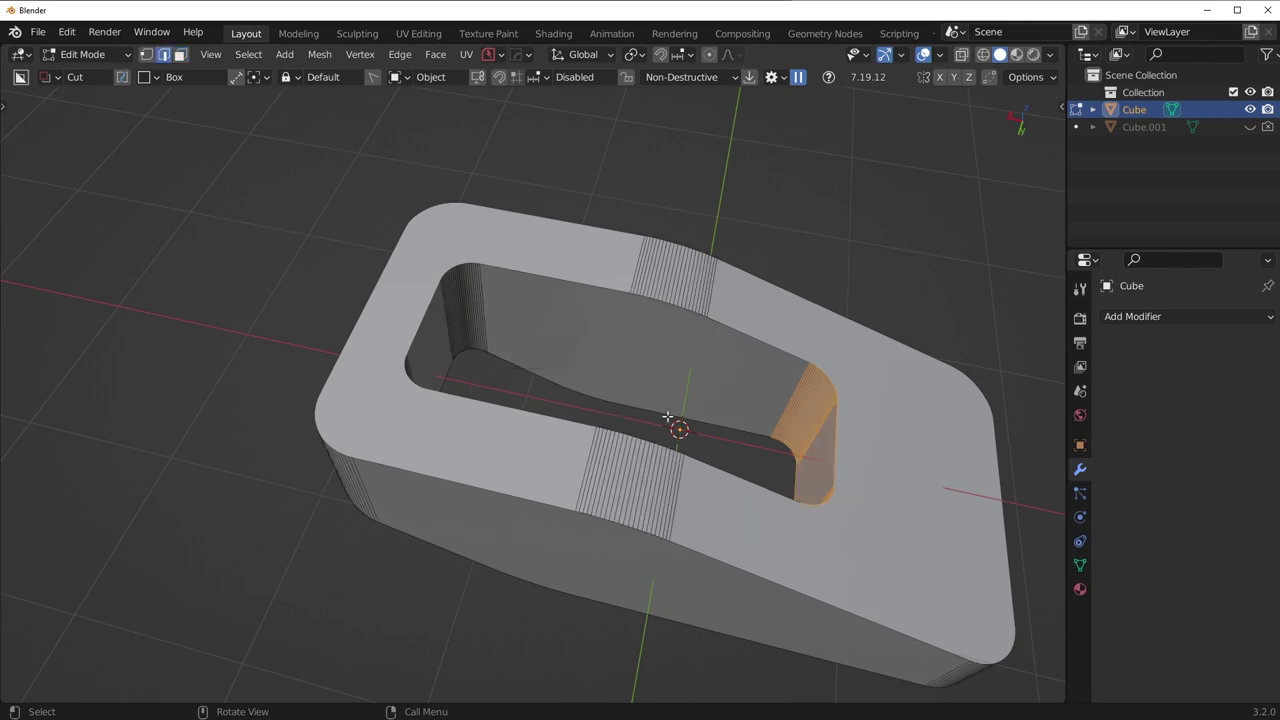
Select the complete upper rim edge loop of the opening, extending it around the corners with shortest-path picks
left_click(558, 280, "alt")
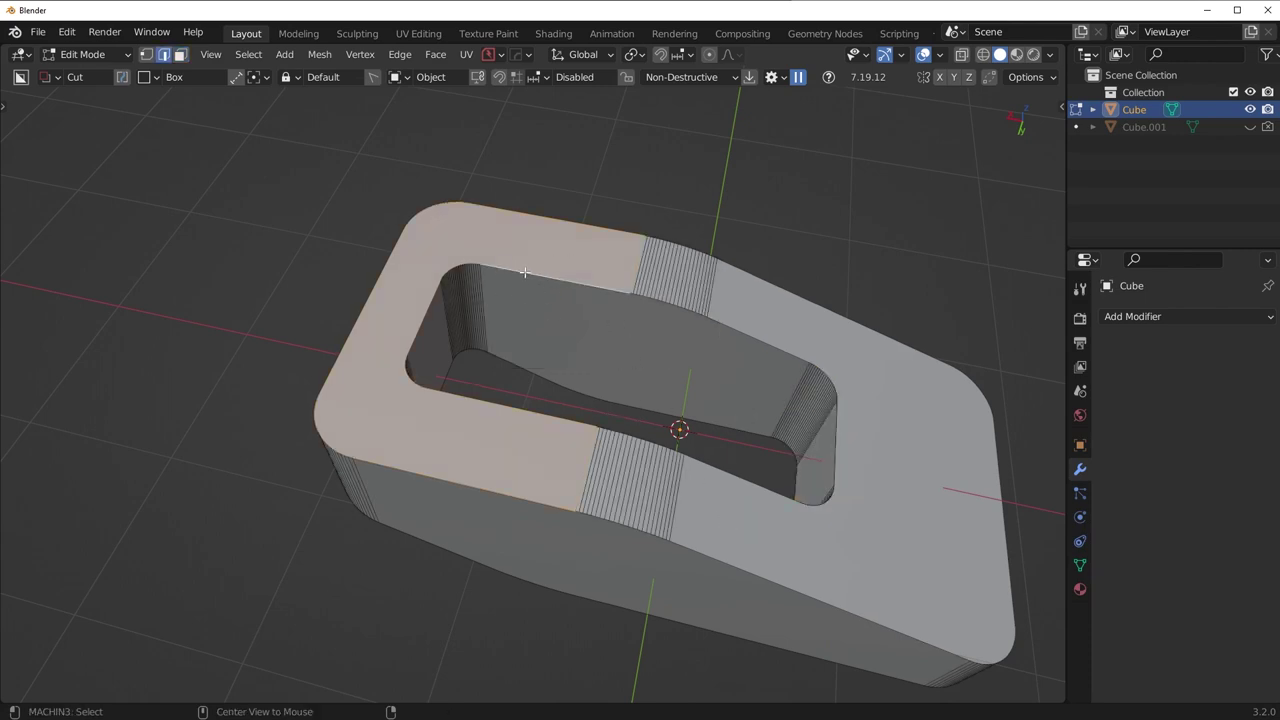
left_click(586, 286)
middle_click_drag(728, 342, 702, 378)
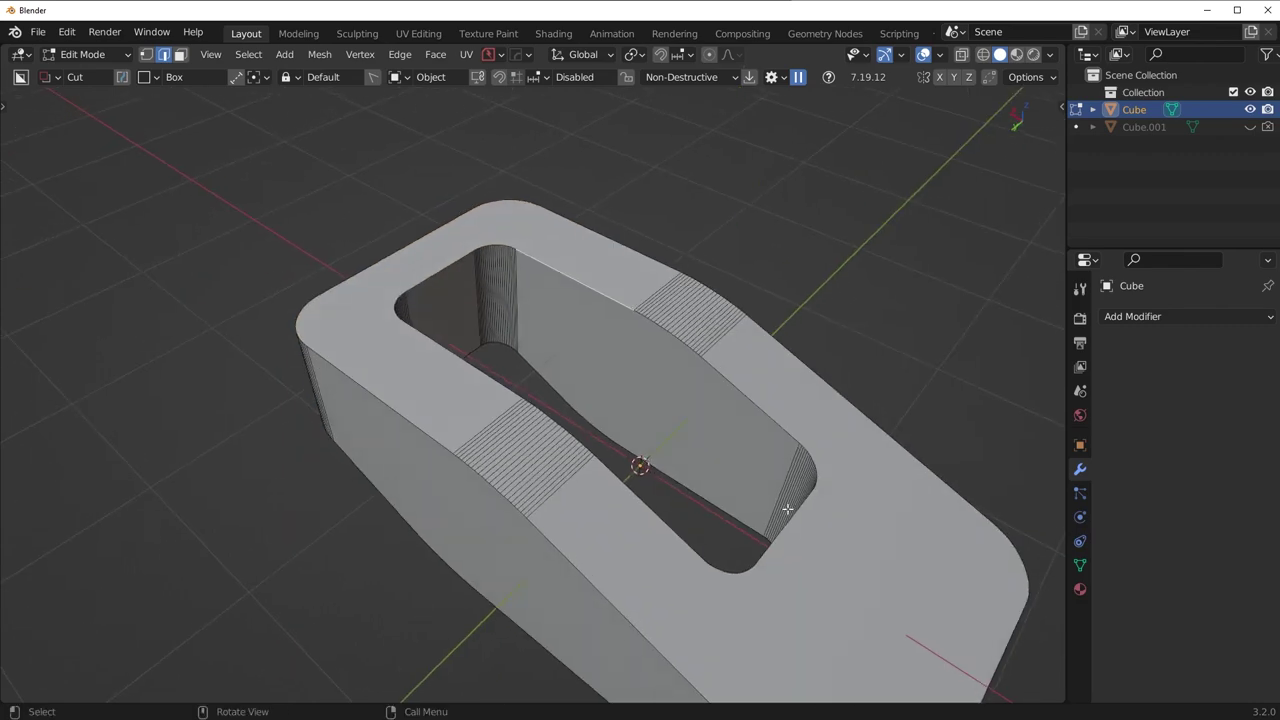
left_click(787, 509, "ctrl")
left_click(534, 364, "ctrl")
middle_click_drag(534, 364, 657, 410)
middle_click_drag(657, 410, 771, 466, "shift")
scroll(560, 426, "up", 4)
scroll(626, 430, "up", 3)
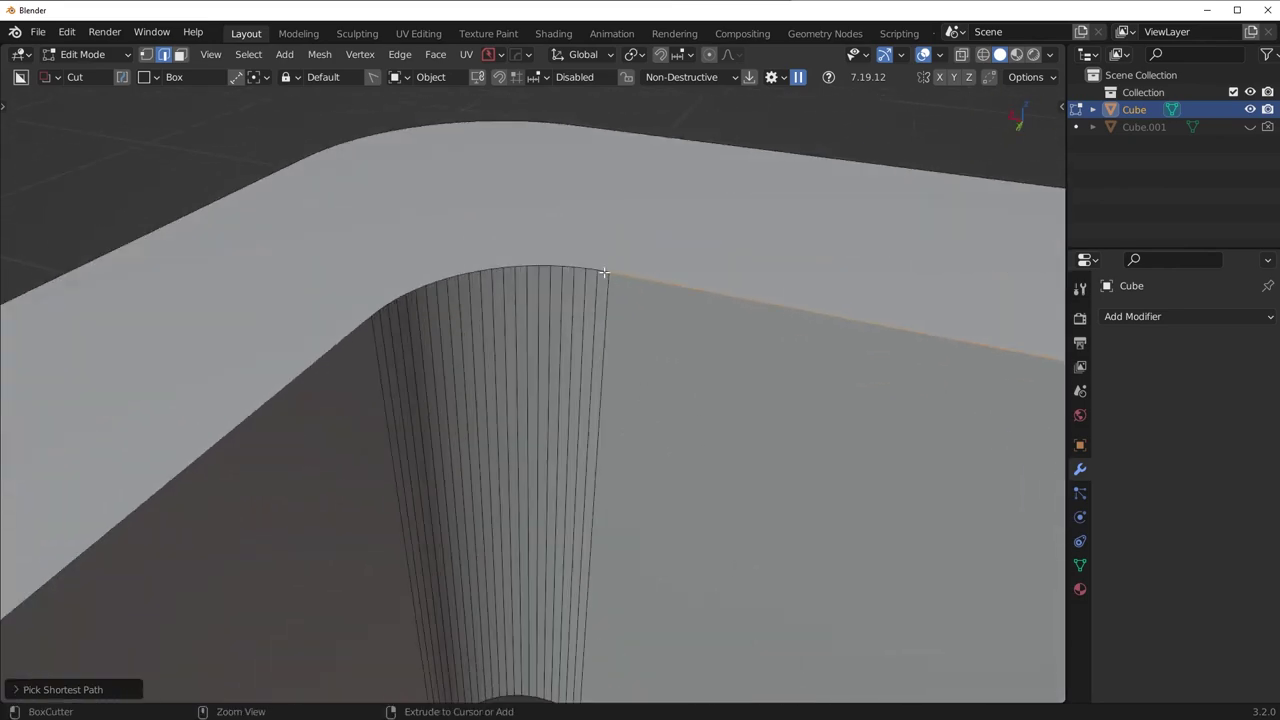
left_click(603, 271, "ctrl")
scroll(694, 329, "down", 5)
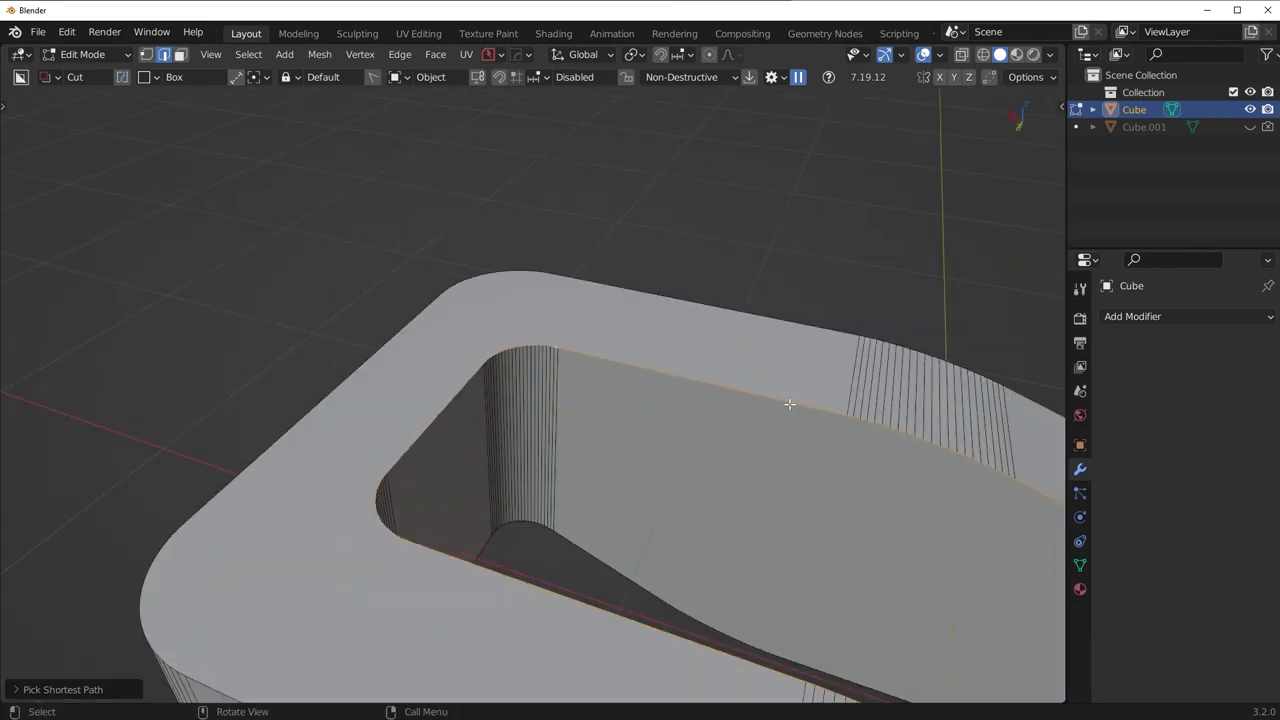
middle_click_drag(787, 394, 797, 430)
middle_click_drag(894, 534, 804, 376, "shift")
middle_click_drag(804, 376, 762, 372)
scroll(714, 363, "down", 3)
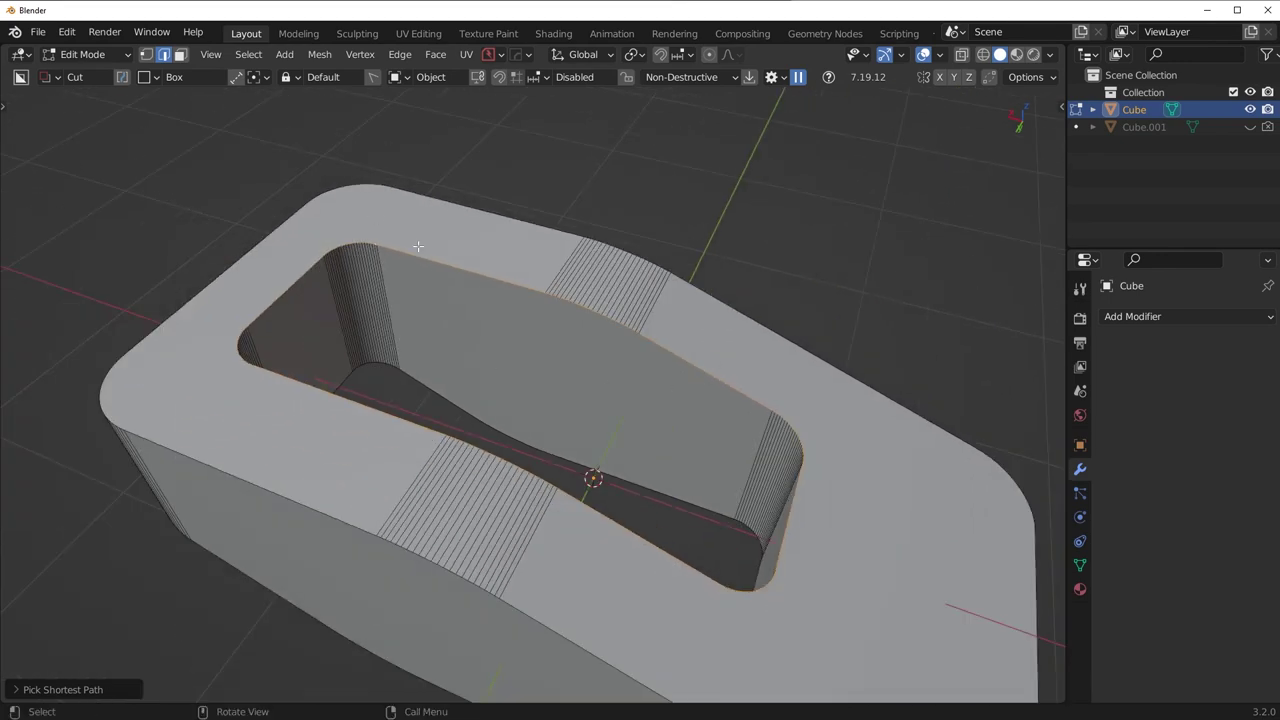
Bevel the opening's upper rim with one segment about 0.065 m wide, return to Object Mode and deselect everything
key("ctrl+b")
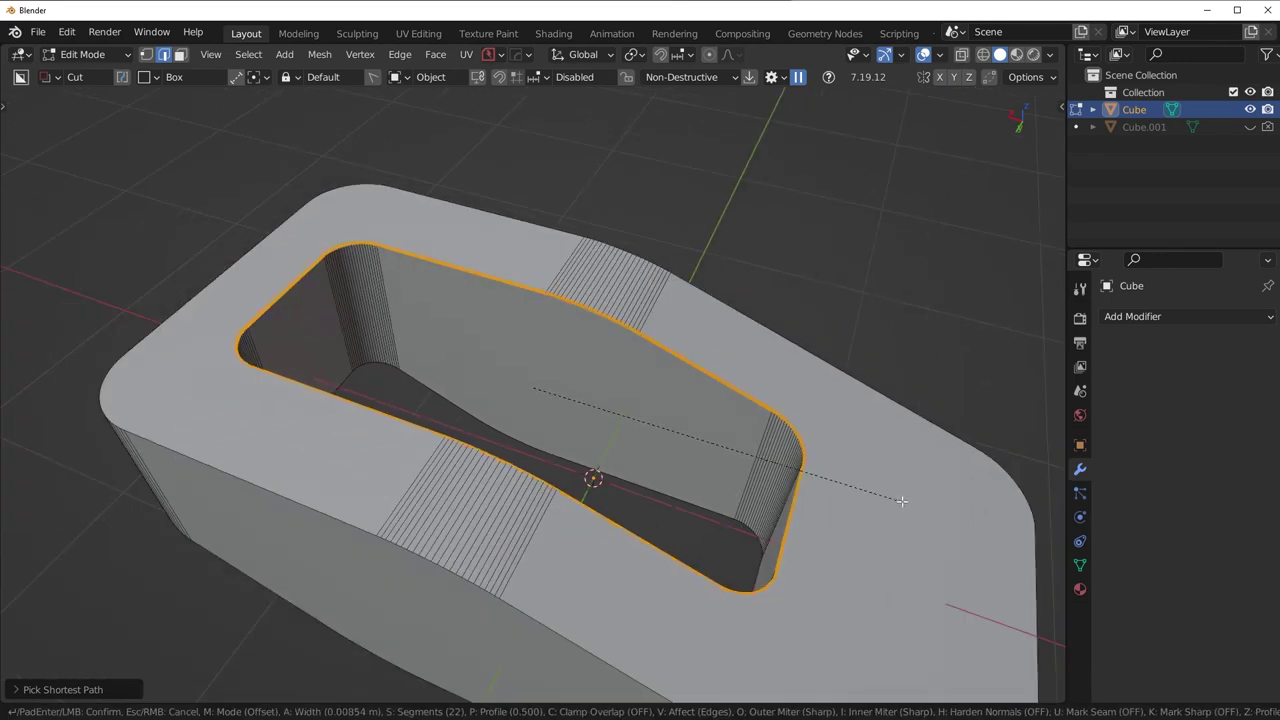
scroll(918, 502, "down", 20)
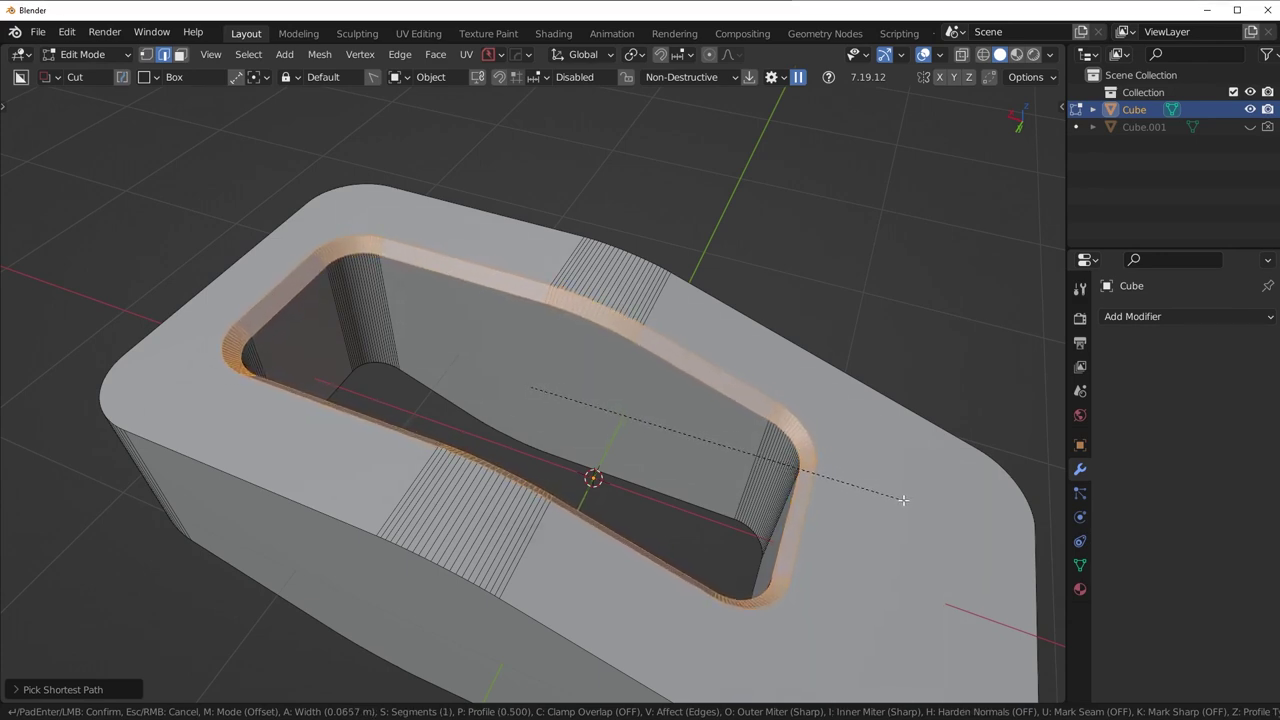
left_click(879, 497)
key("Tab")
scroll(794, 375, "down", 4)
mouse_move(750, 385)
middle_mouse_down()
mouse_move(588, 393)
mouse_move(656, 420)
mouse_move(735, 410)
middle_mouse_up()
key("alt+a")
scroll(516, 402, "up", 2)
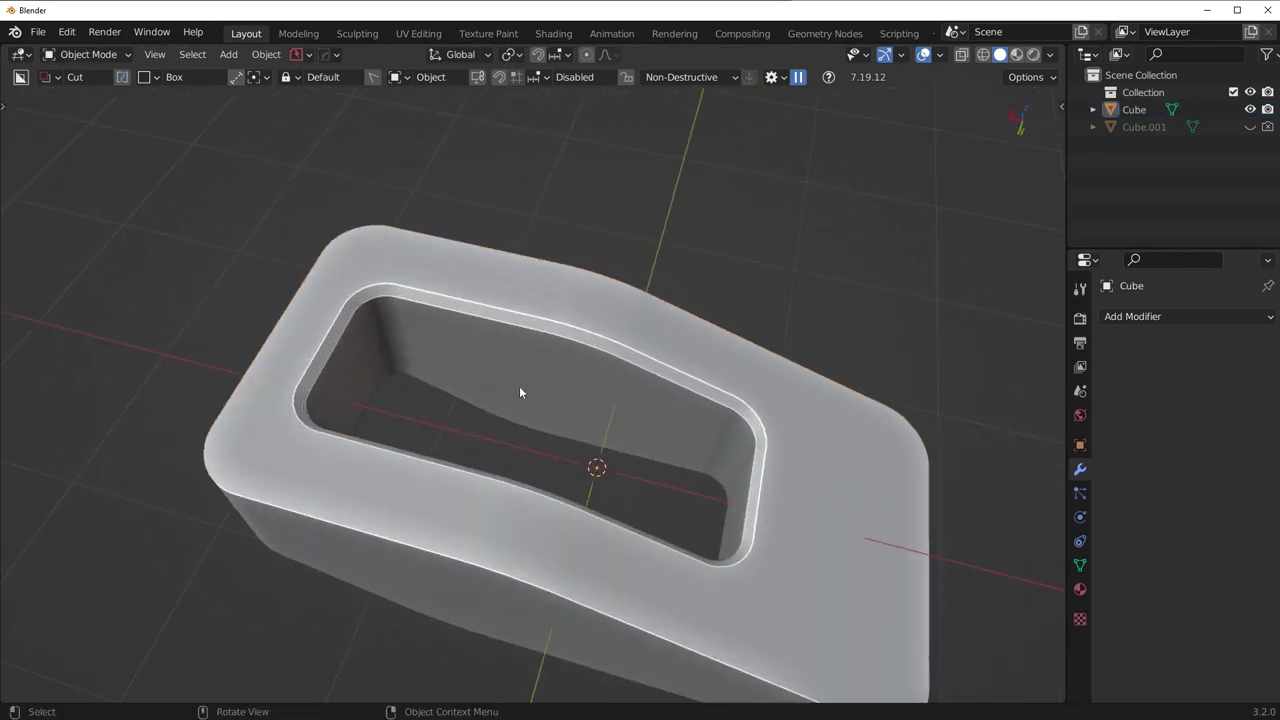
scroll(629, 451, "down", 3)
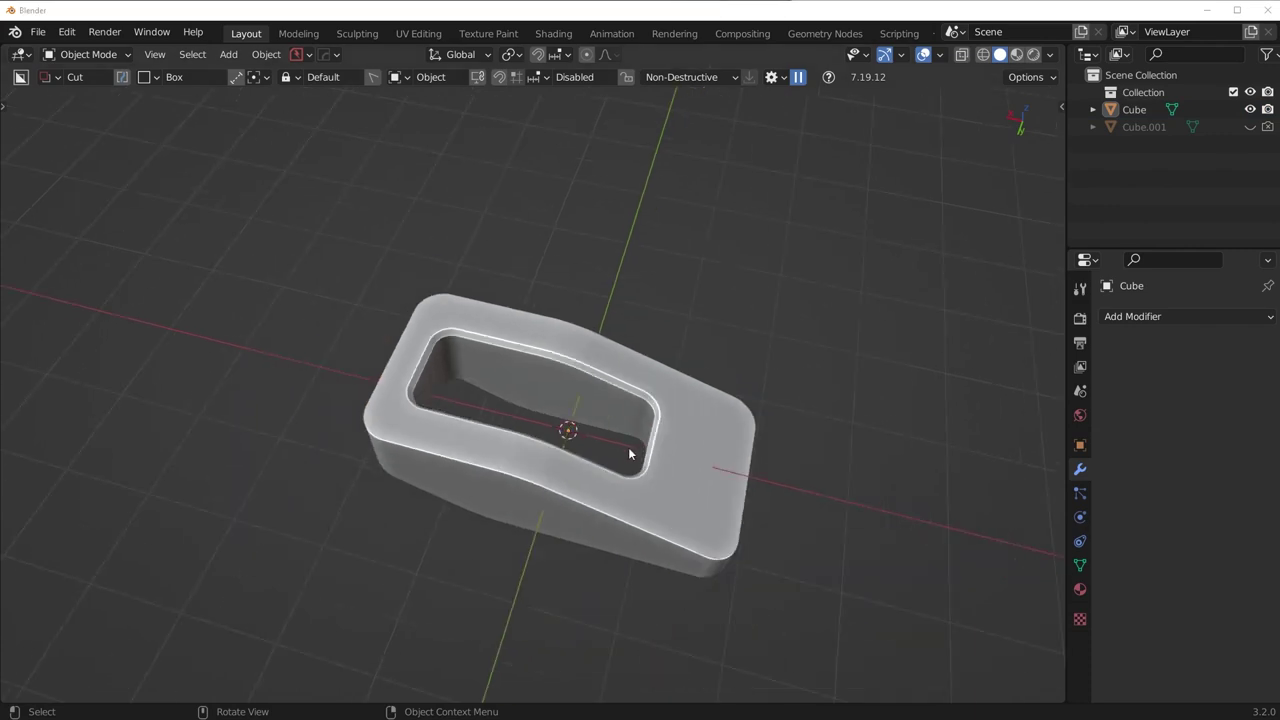
Re-enter Edit Mode and select the body's entire outer top edge loop with shortest-path picks
middle_click_drag(629, 451, 688, 446)
key("Tab")
left_click(475, 467)
middle_click_drag(475, 467, 575, 450)
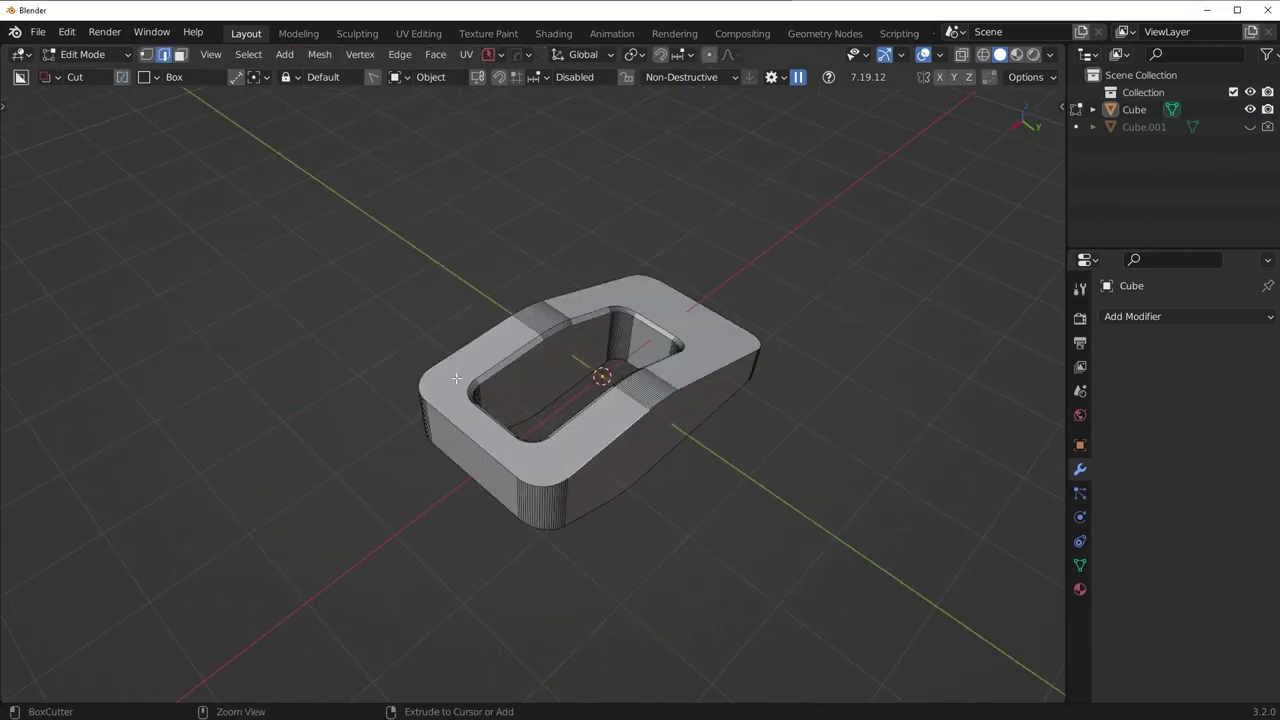
left_click(463, 350, "ctrl")
middle_click_drag(806, 406, 660, 400)
left_click(662, 366, "ctrl")
middle_click_drag(712, 483, 701, 484)
scroll(701, 484, "up", 4)
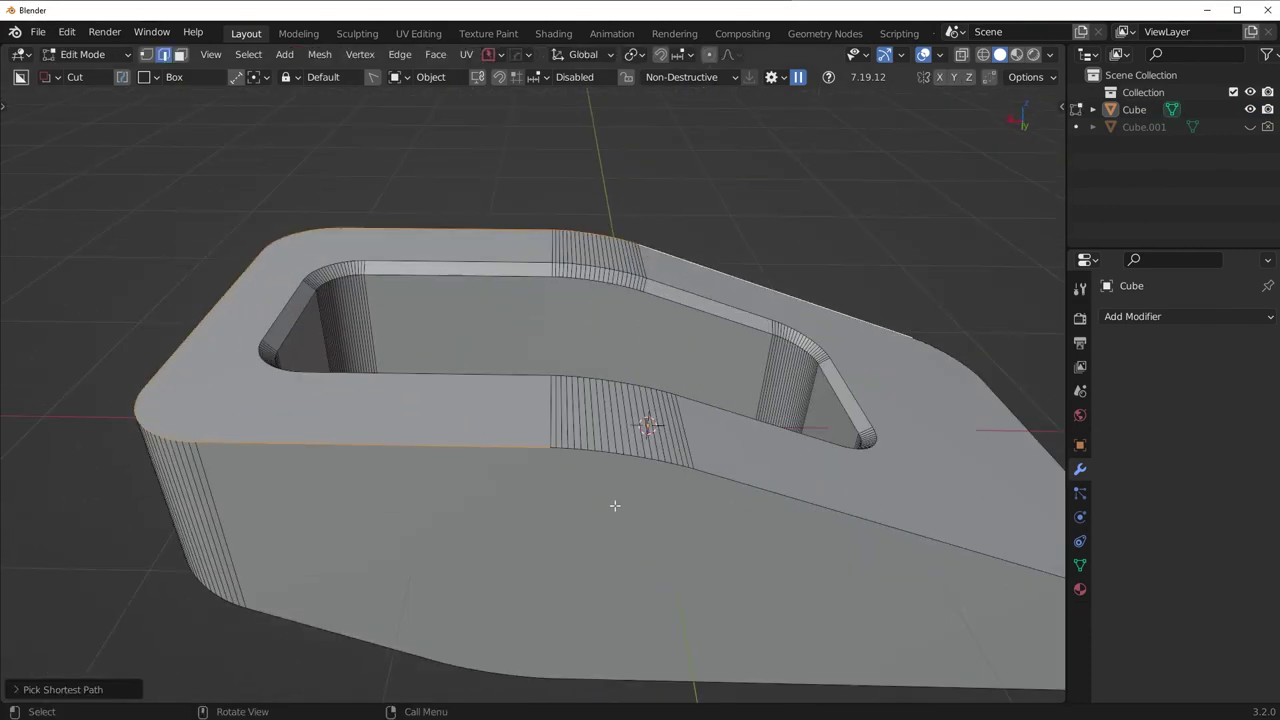
left_click(834, 509, "ctrl")
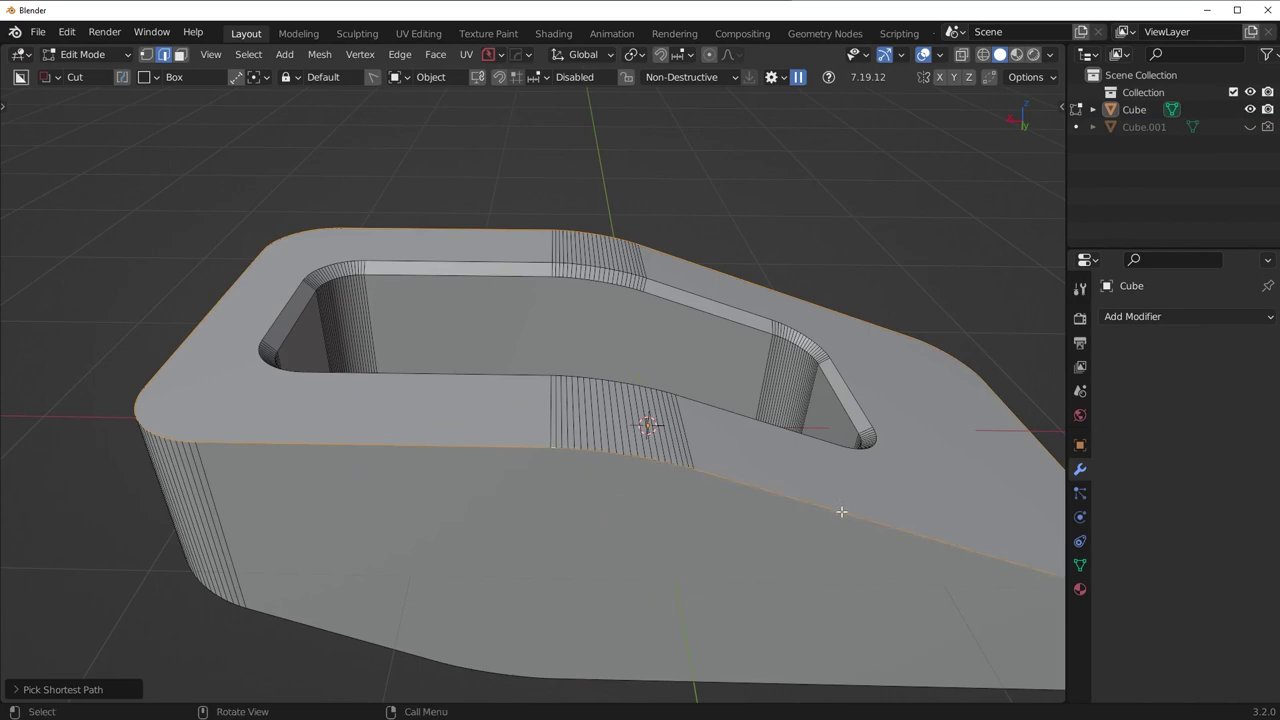
middle_click_drag(834, 509, 854, 551)
Try a one-segment bevel about 0.033 m wide on the outer top edge loop and undo it
key("ctrl+b")
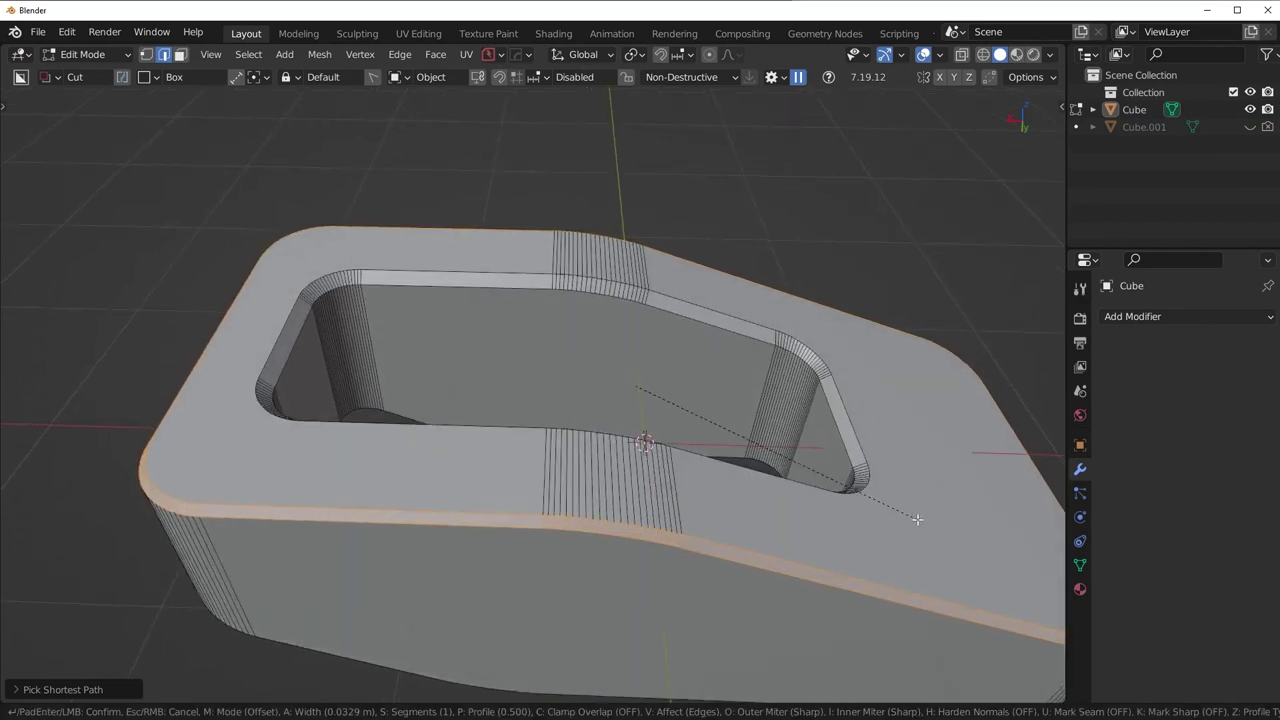
left_click(916, 520)
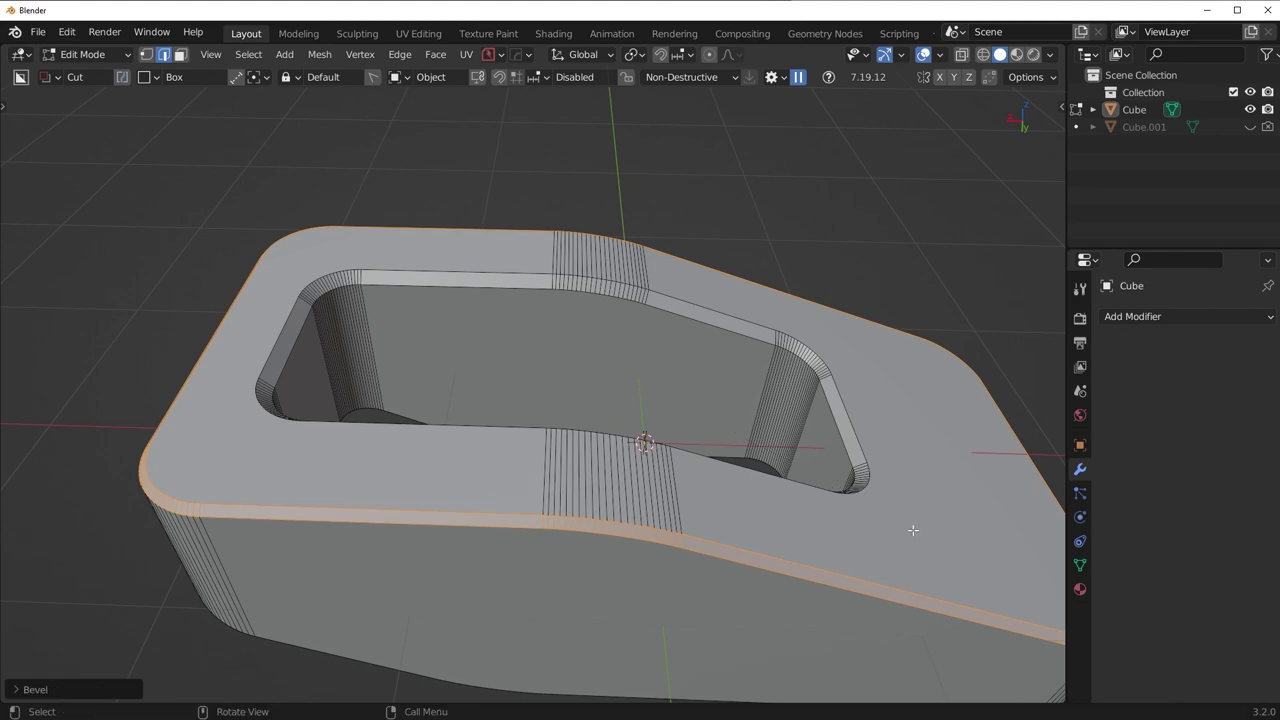
key("ctrl+z")
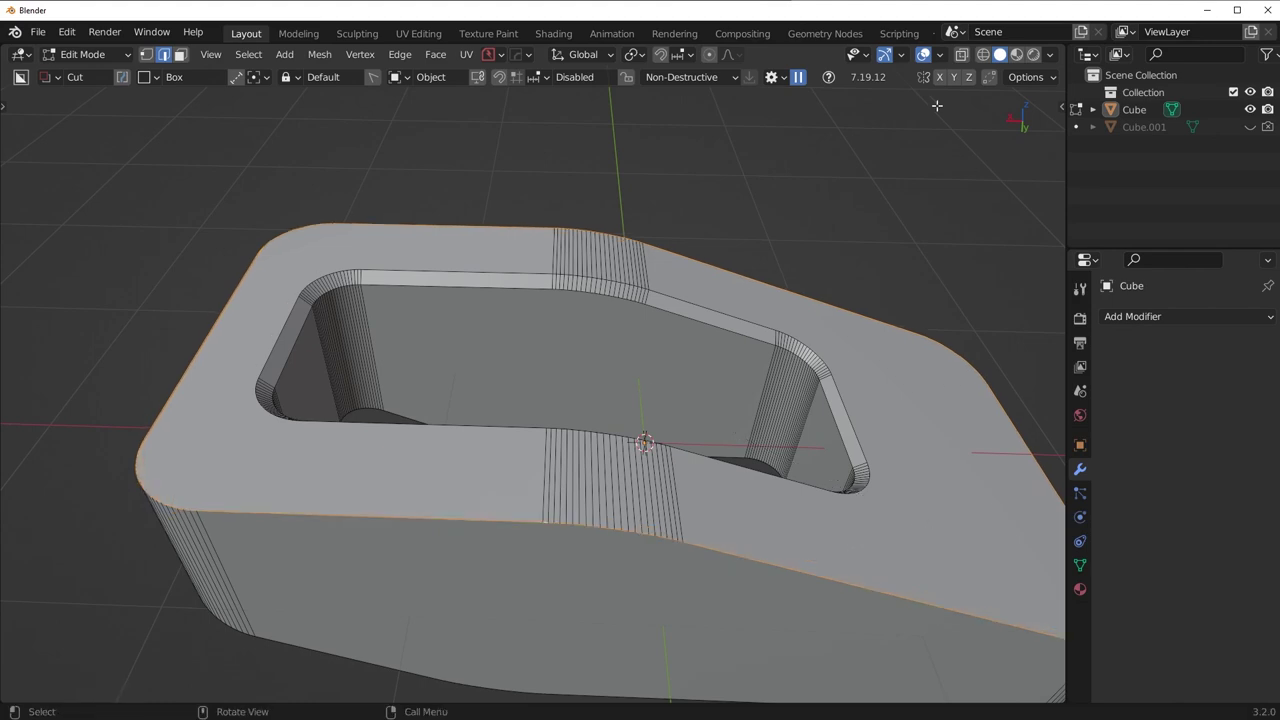
Hide the viewport overlays and bevel the outer top edge loop with one segment about 0.05 m wide
left_click(924, 54)
scroll(900, 351, "down", 3)
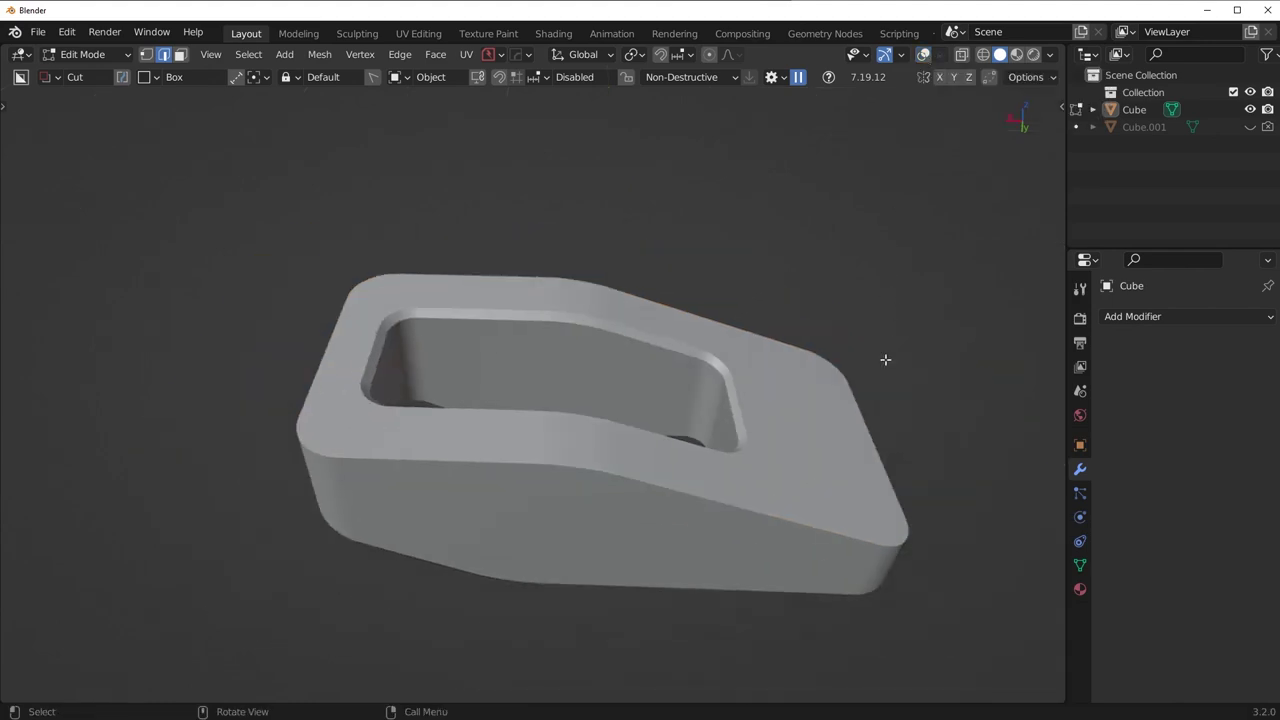
key("ctrl+b")
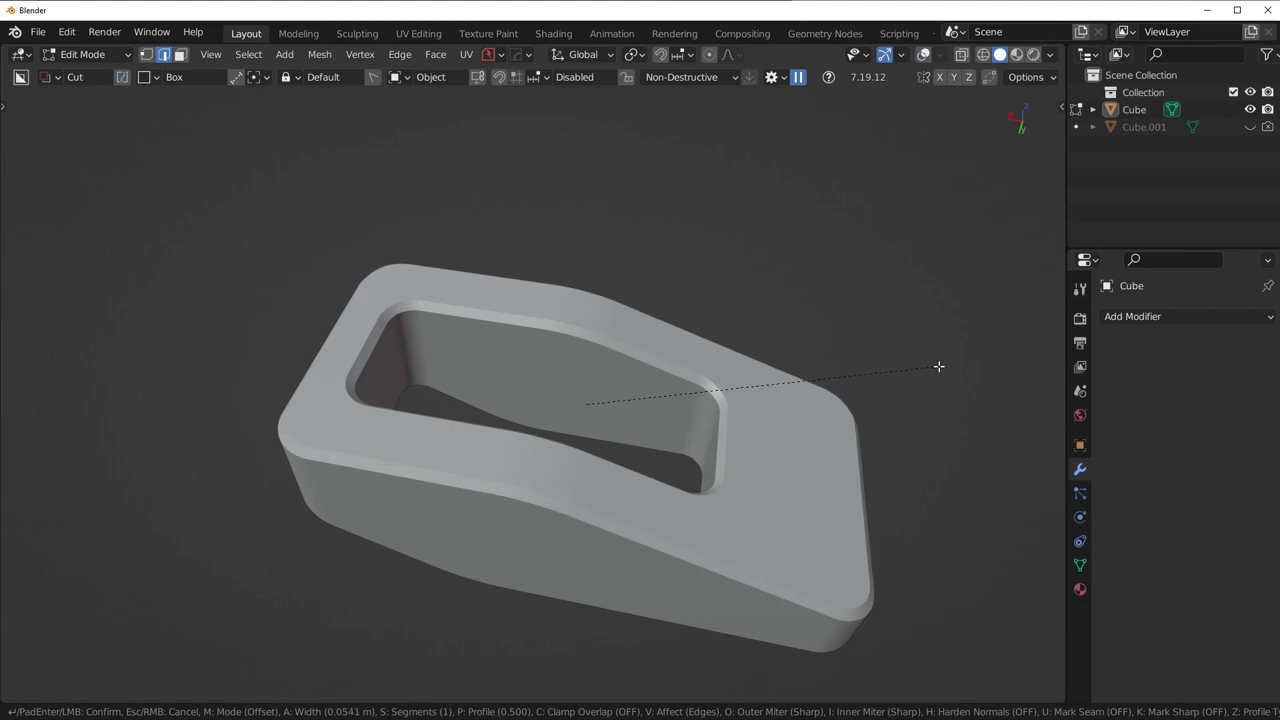
left_click(923, 368)
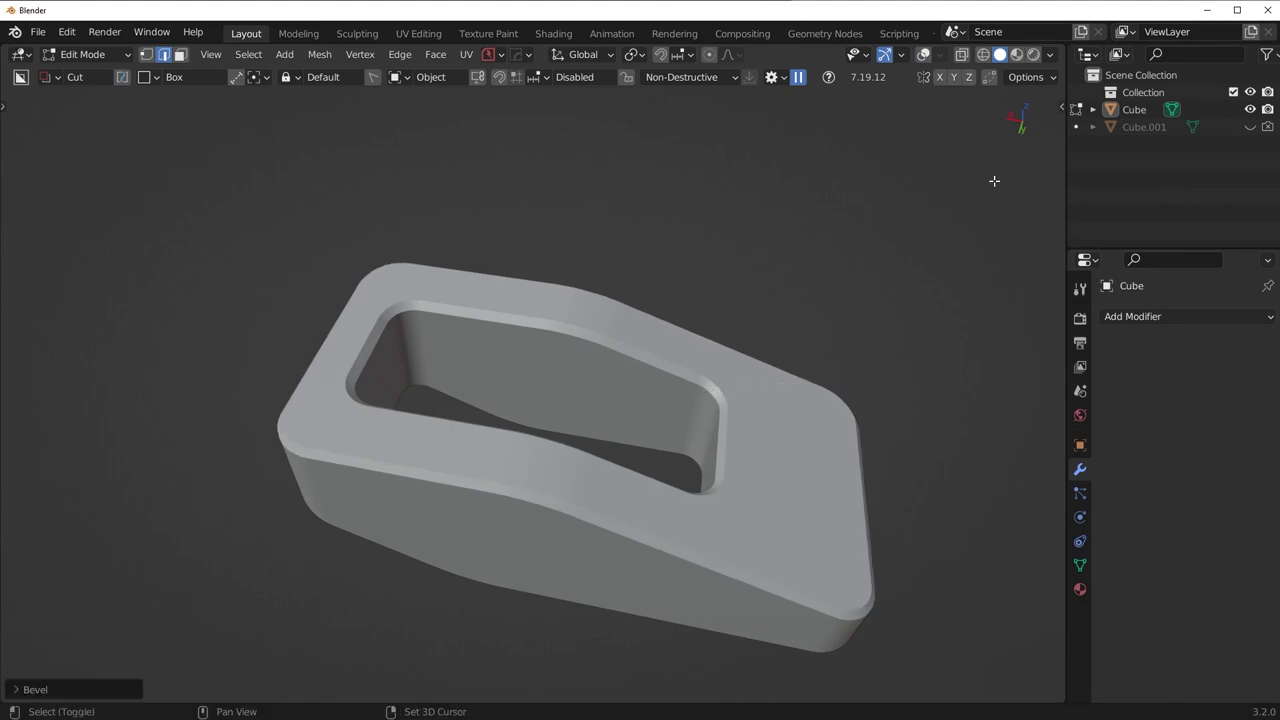
Return to Object Mode, show the viewport overlays again and select the bevelled body
key("Tab")
middle_click_drag(766, 309, 758, 343)
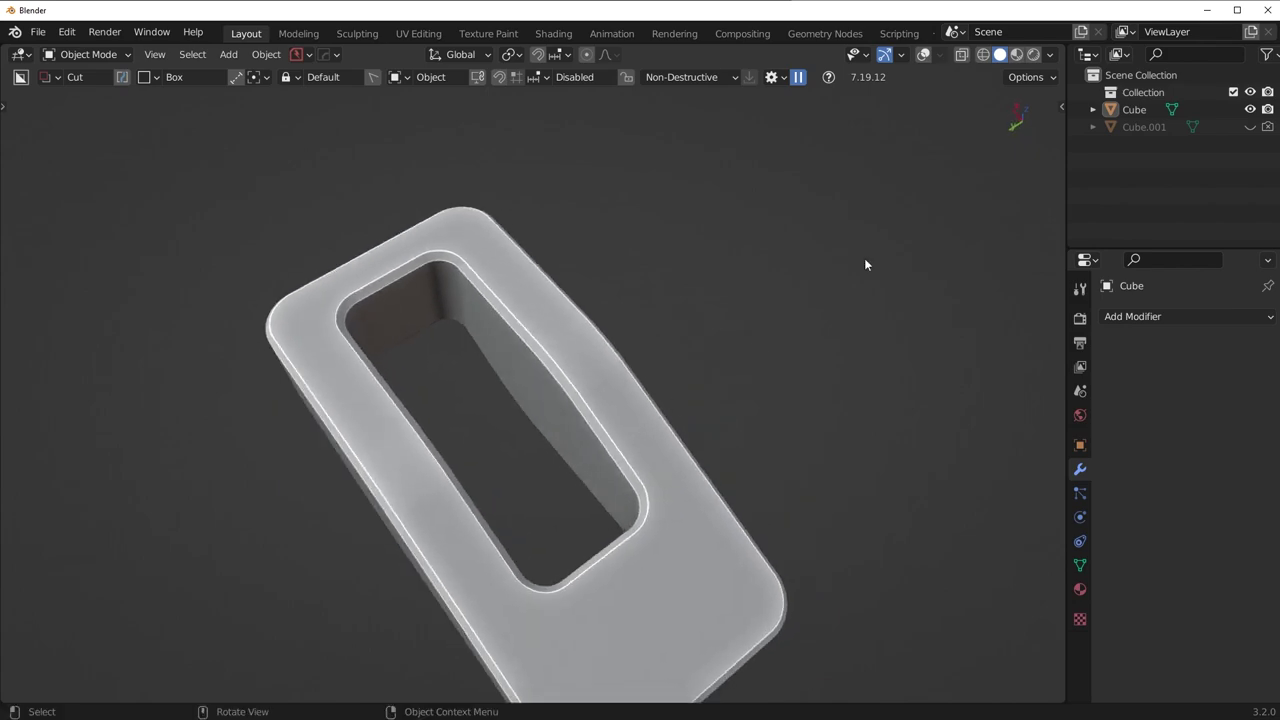
left_click(922, 55)
middle_click_drag(663, 371, 436, 363)
left_click(555, 449)
middle_click_drag(555, 449, 490, 485)
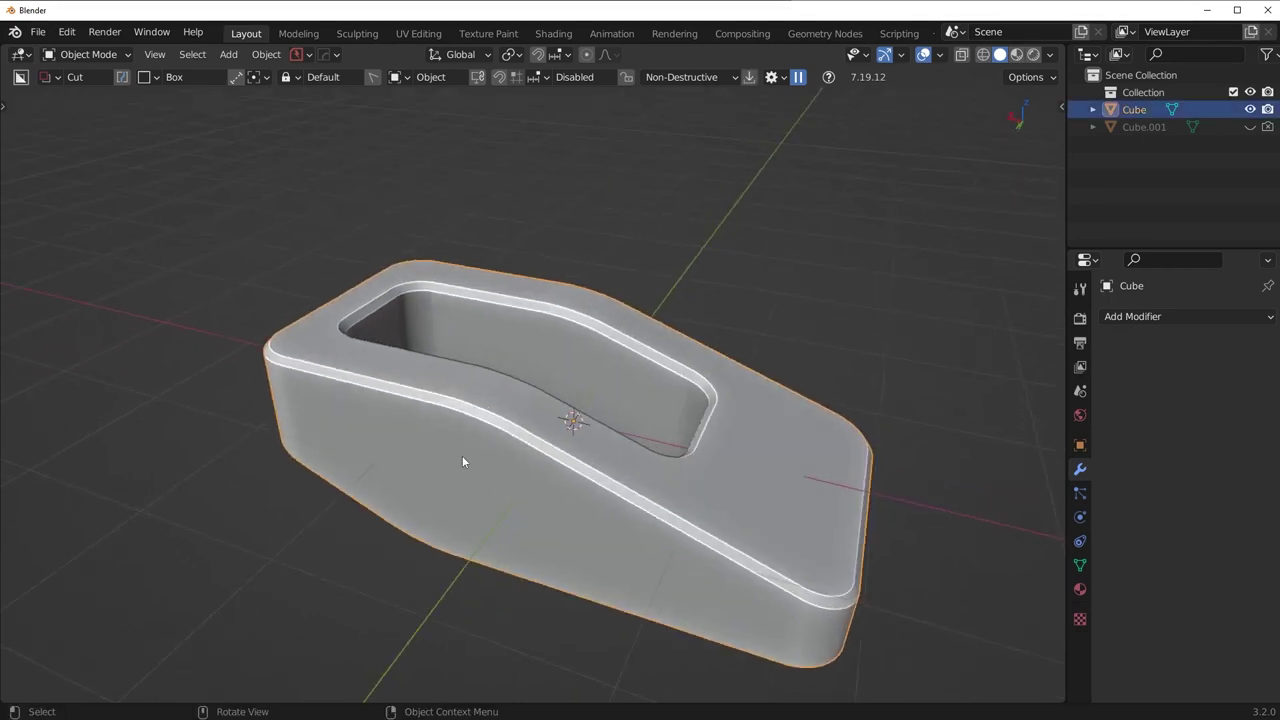
View the body from the front, left and right, switching between these orthographic views with the view pie
key("KP_1")
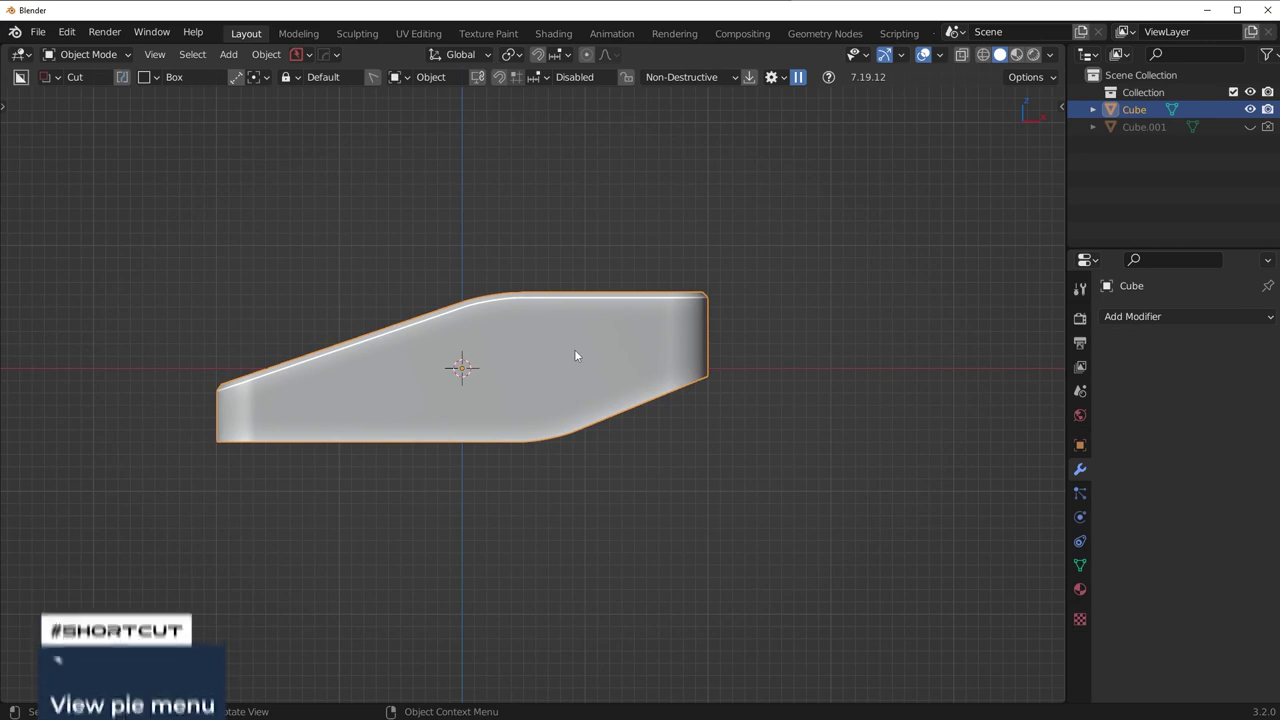
key("grave")
left_click(446, 354)
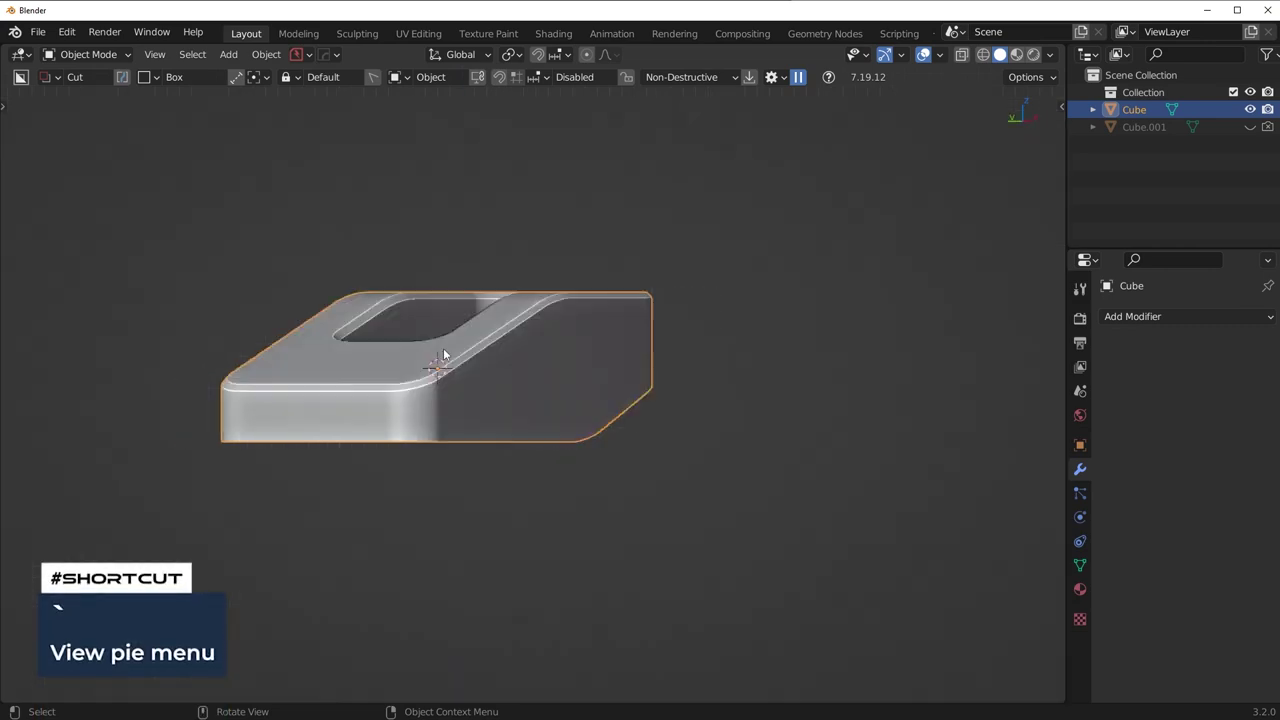
key("grave")
left_click(628, 351)
key("grave")
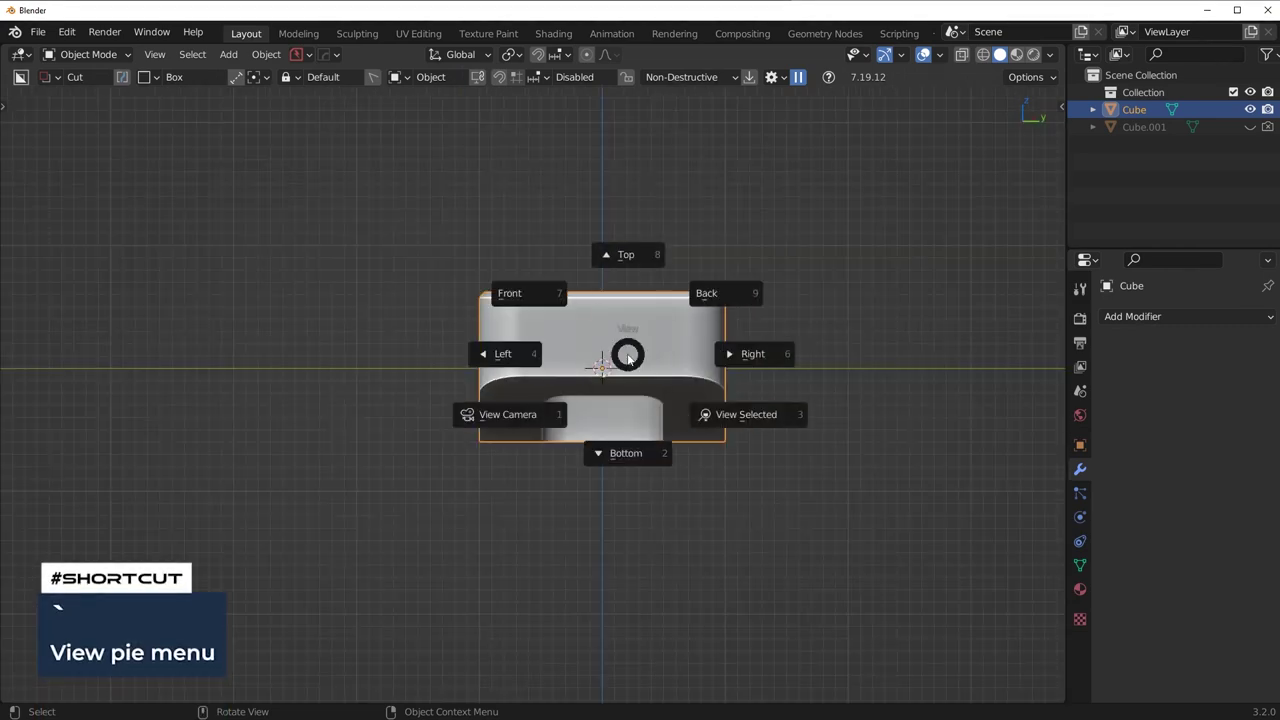
left_click(543, 291)
key("grave")
left_click(752, 333)
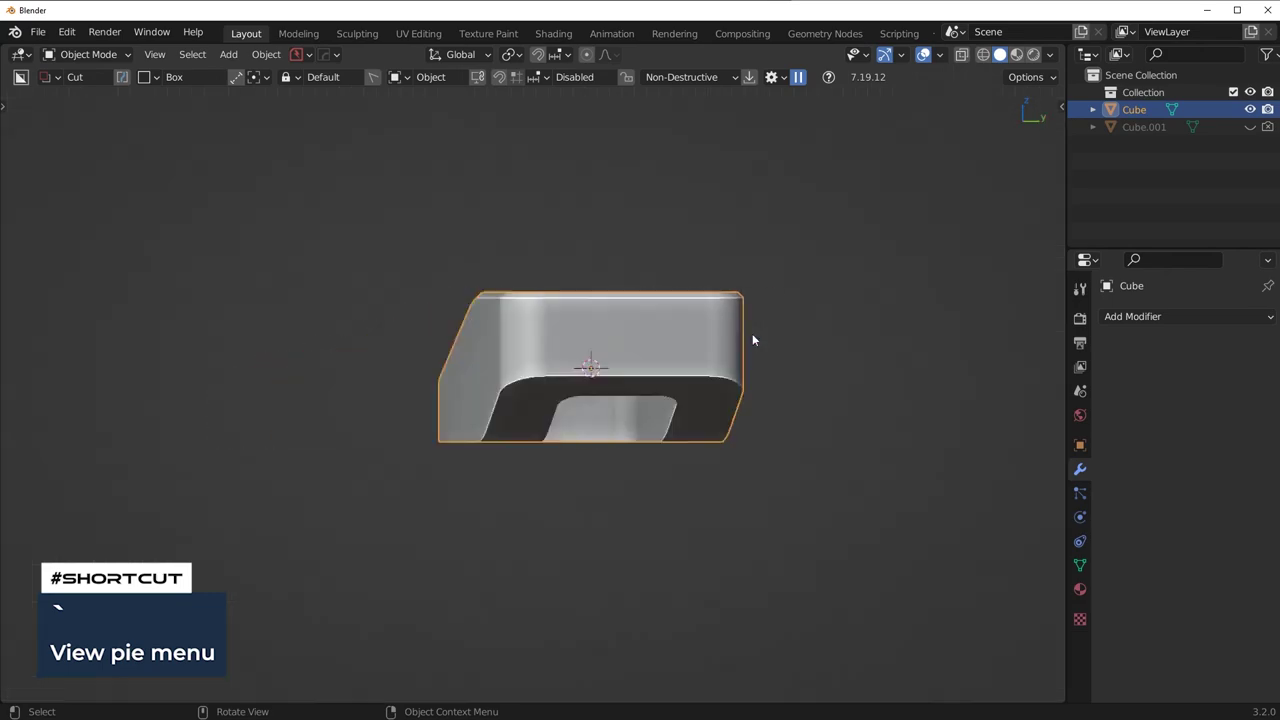
Add a cube, scale it down and move it into the thick end of the body in the side view
scroll(564, 330, "up", 4)
scroll(567, 376, "down", 3)
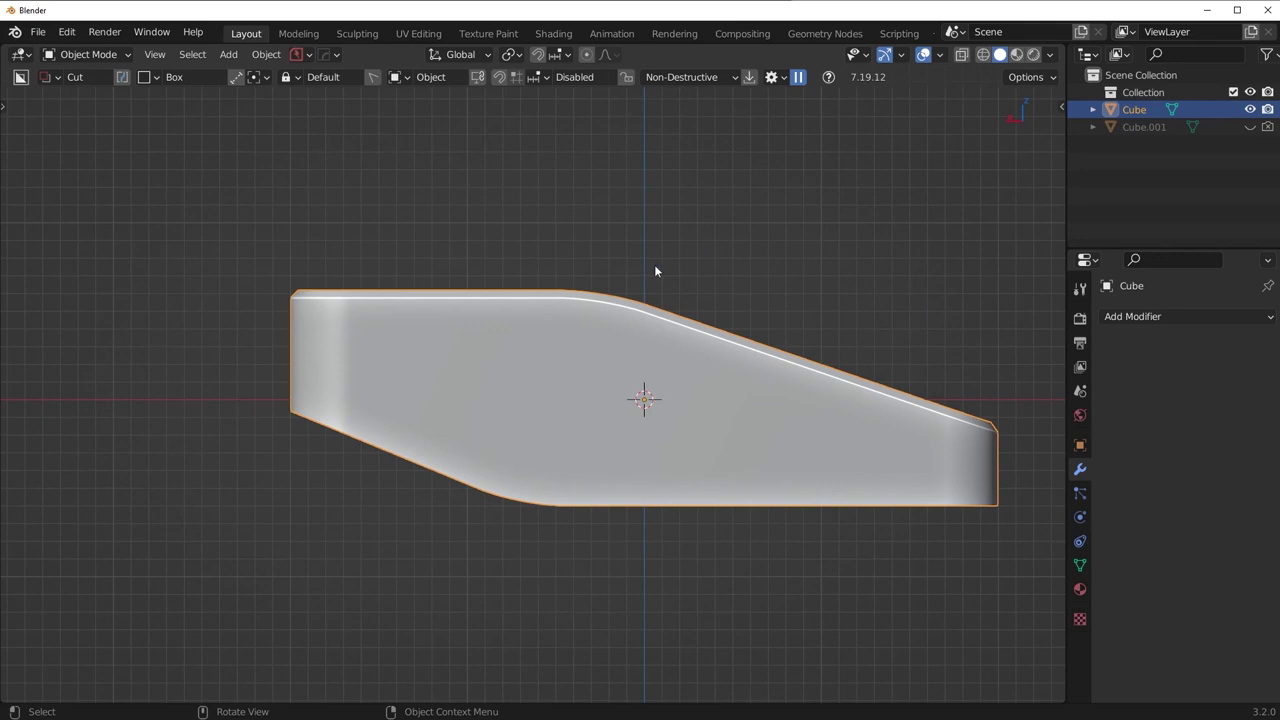
key("shift+a")
mouse_move(654, 262)
left_click(724, 295)
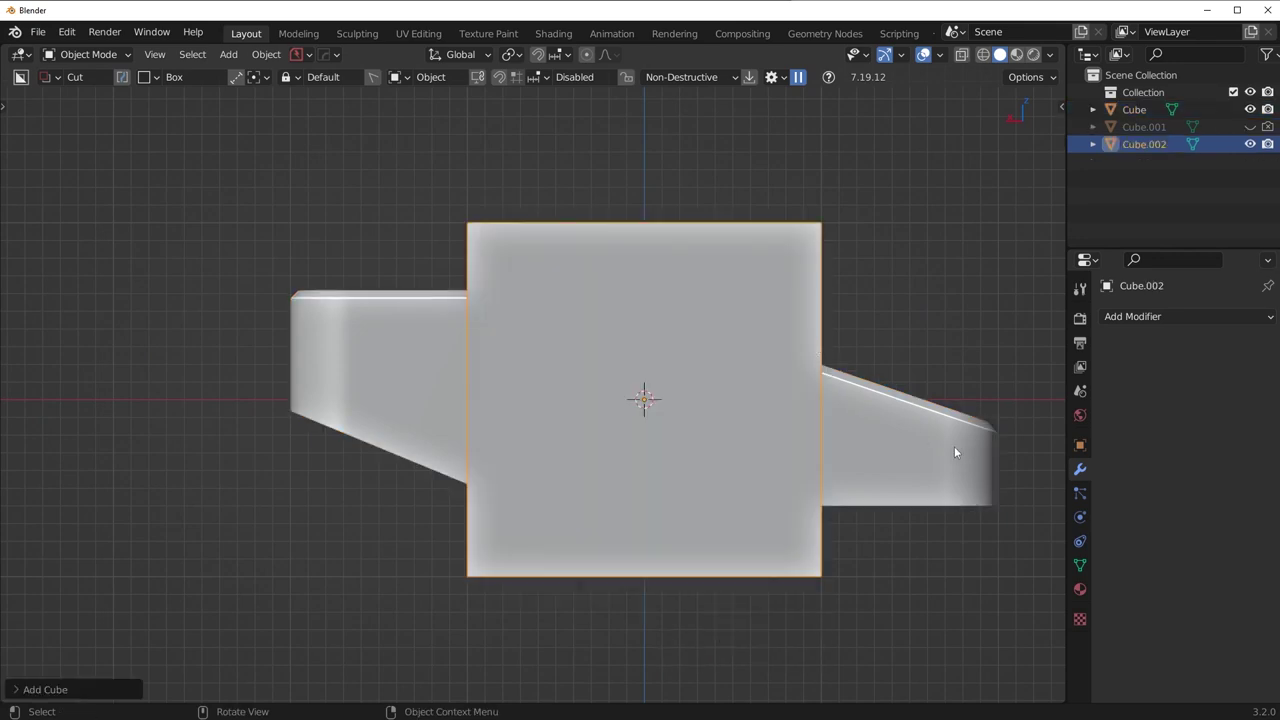
key("s")
left_click(757, 423)
key("g")
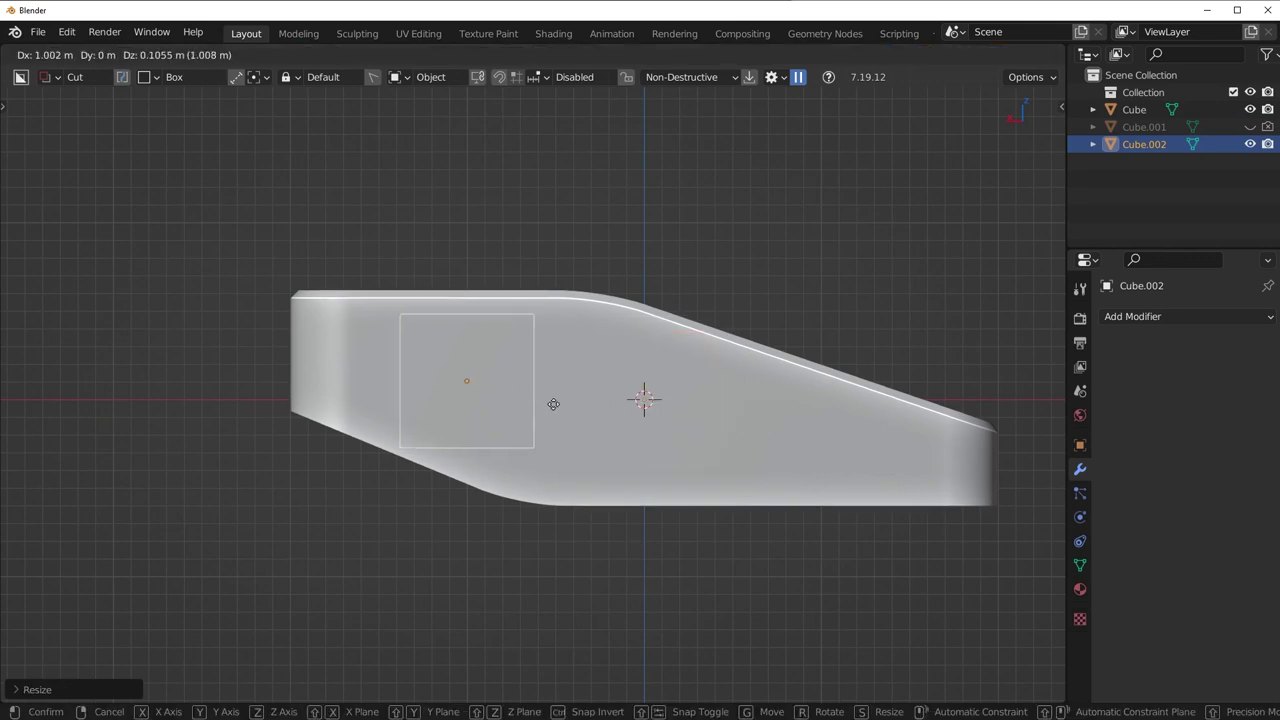
left_click(556, 427)
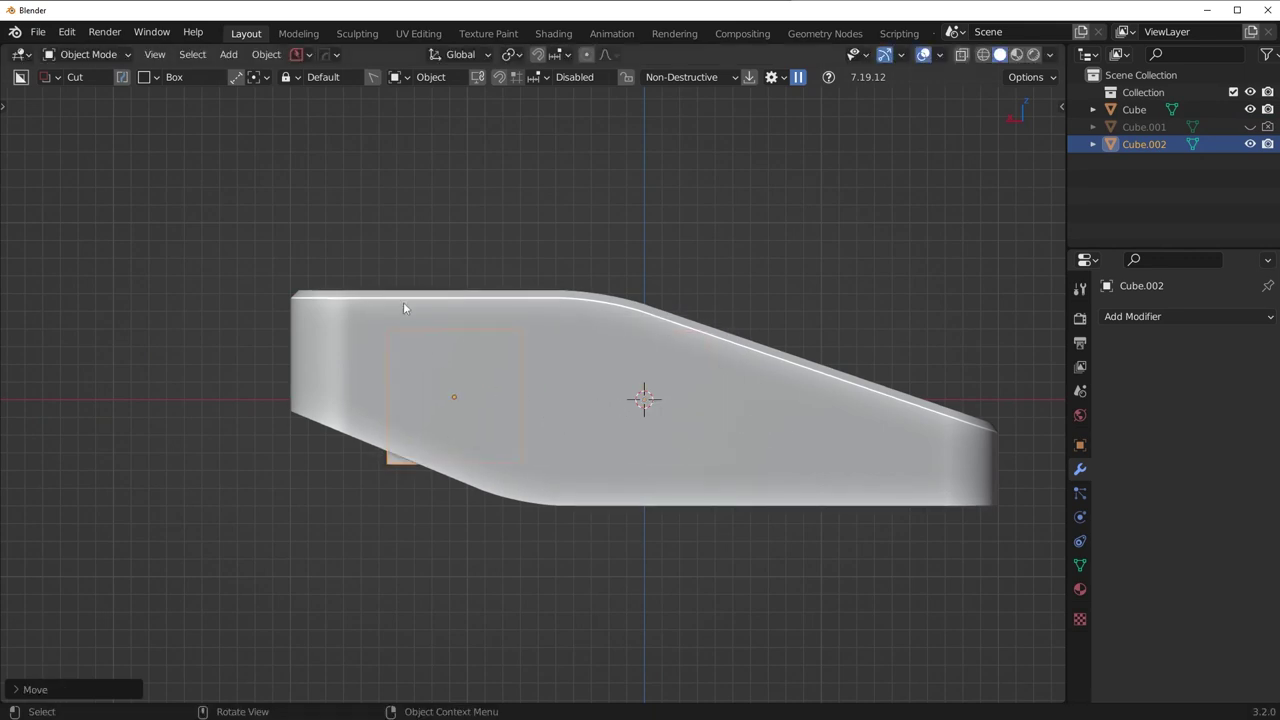
Stretch the small cube along Y so that it protrudes from both sides of the body
left_click(604, 380, "shift")
middle_click_drag(589, 402, 572, 418)
key("ctrl+z")
scroll(600, 452, "down", 2)
middle_click_drag(698, 418, 652, 457)
key("s")
key("y")
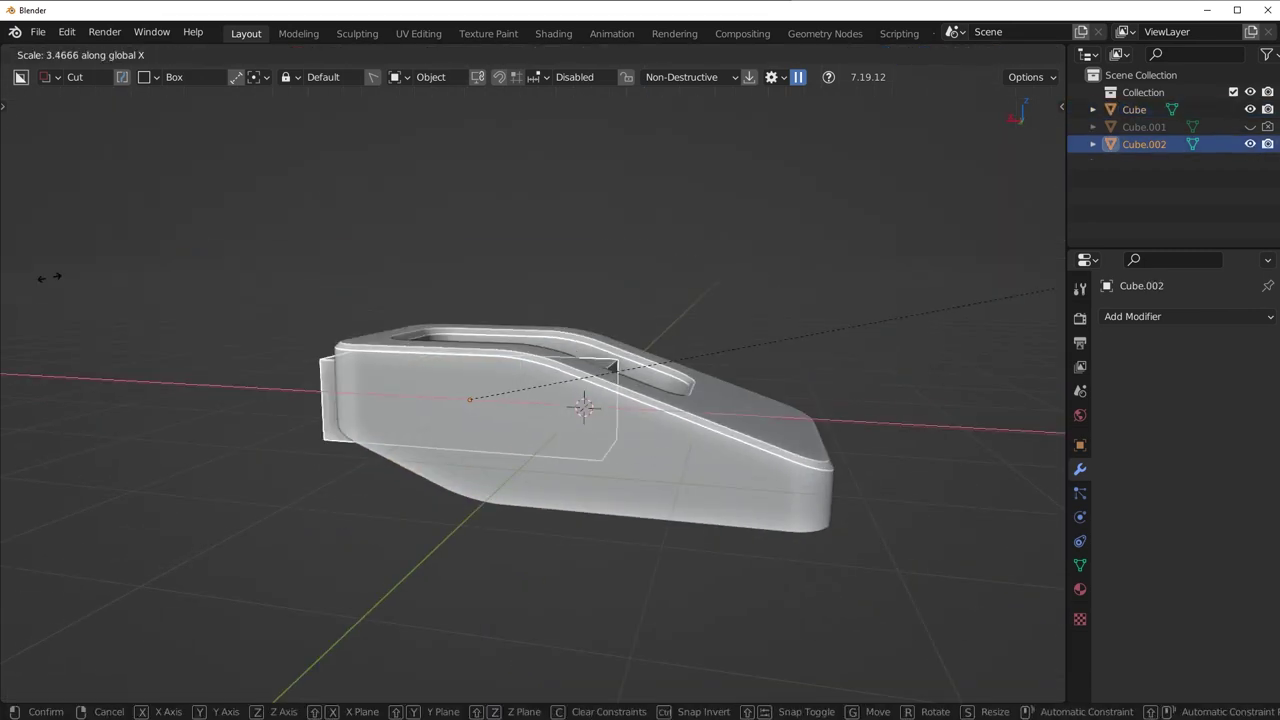
left_click(109, 243)
Try a boolean cut of the stretched cube from the body and undo it
left_click(562, 398, "shift")
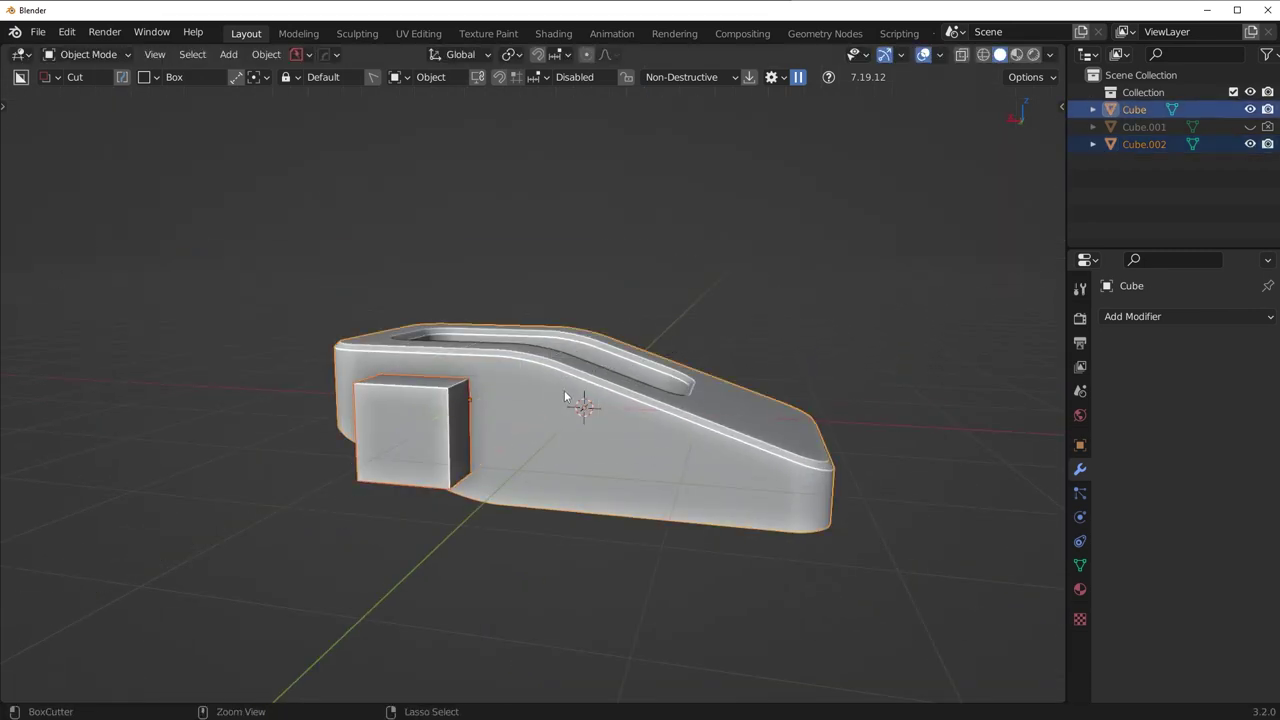
key("ctrl+KP_Subtract")
middle_click_drag(518, 466, 492, 453)
scroll(492, 453, "up", 3)
middle_click_drag(613, 368, 595, 414)
key("ctrl+z")
middle_click_drag(506, 440, 373, 353)
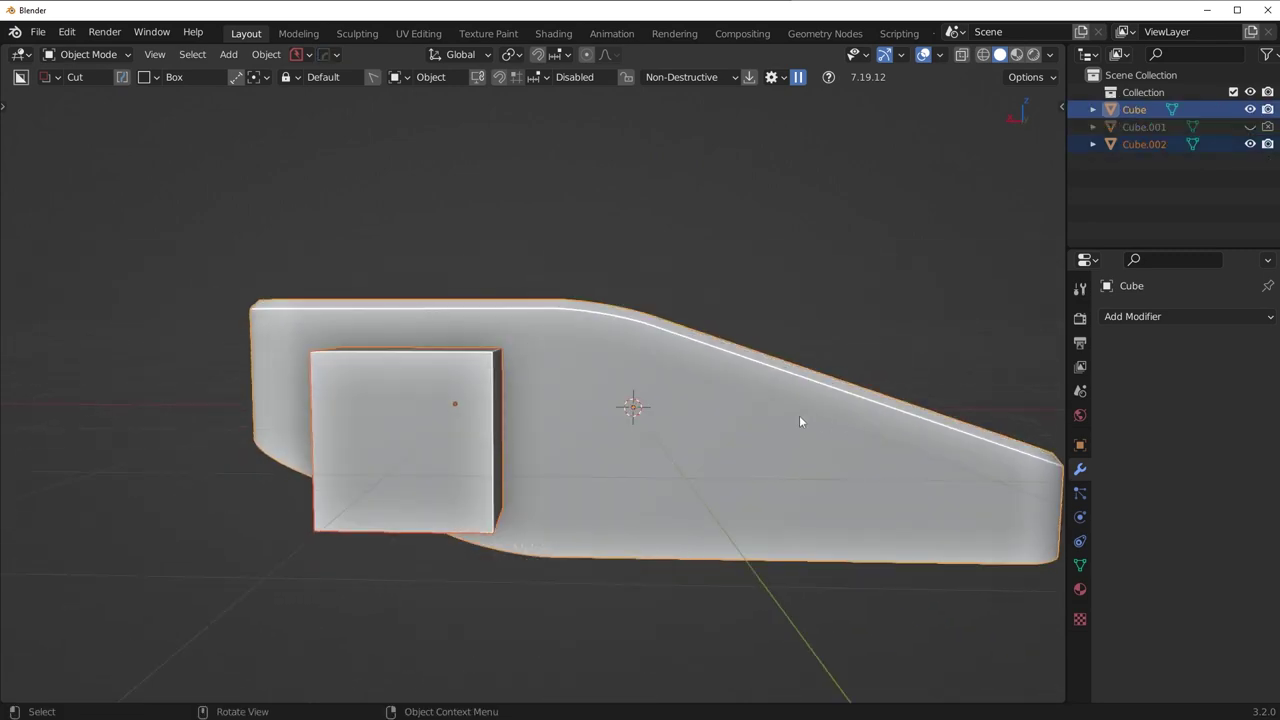
In Edit Mode, bevel the cutter's lower outer edge with one segment to follow the body's sloped underside
key("grave")
left_click(886, 360)
left_click(512, 381)
scroll(516, 386, "up", 3)
scroll(520, 380, "up", 1)
scroll(548, 340, "down", 2)
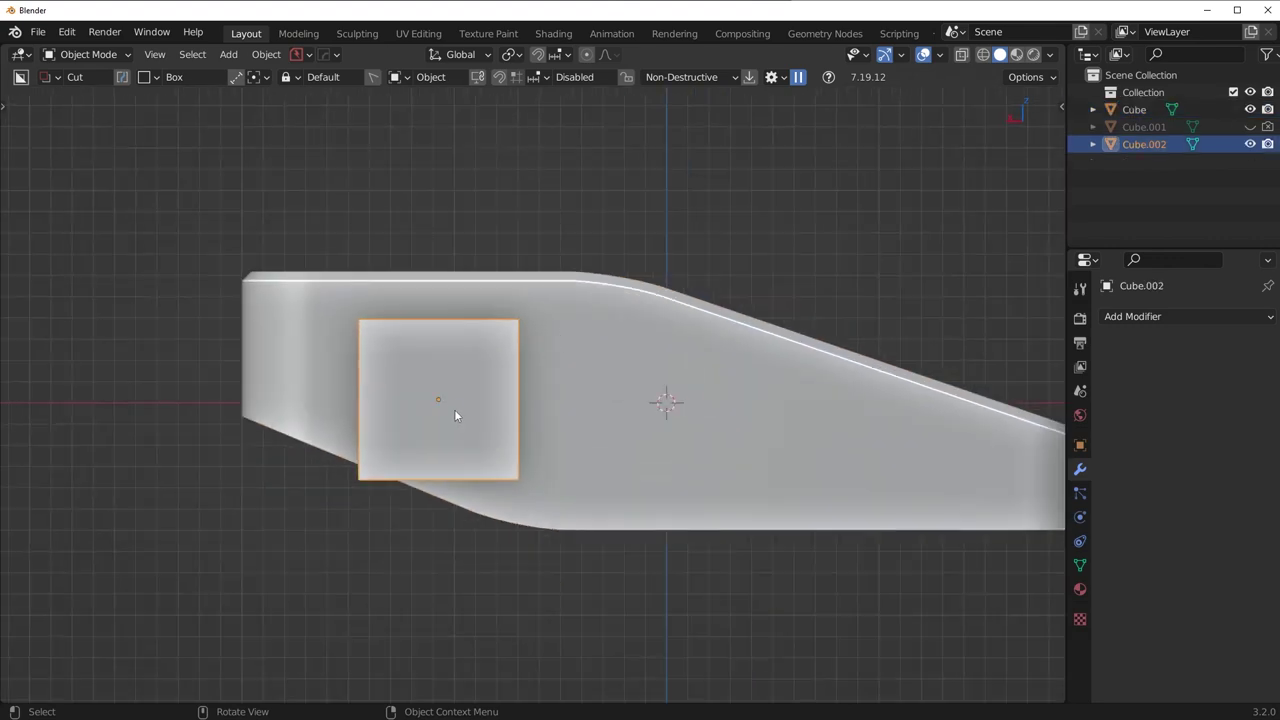
key("Tab")
middle_click_drag(456, 429, 463, 606)
key("KP_1")
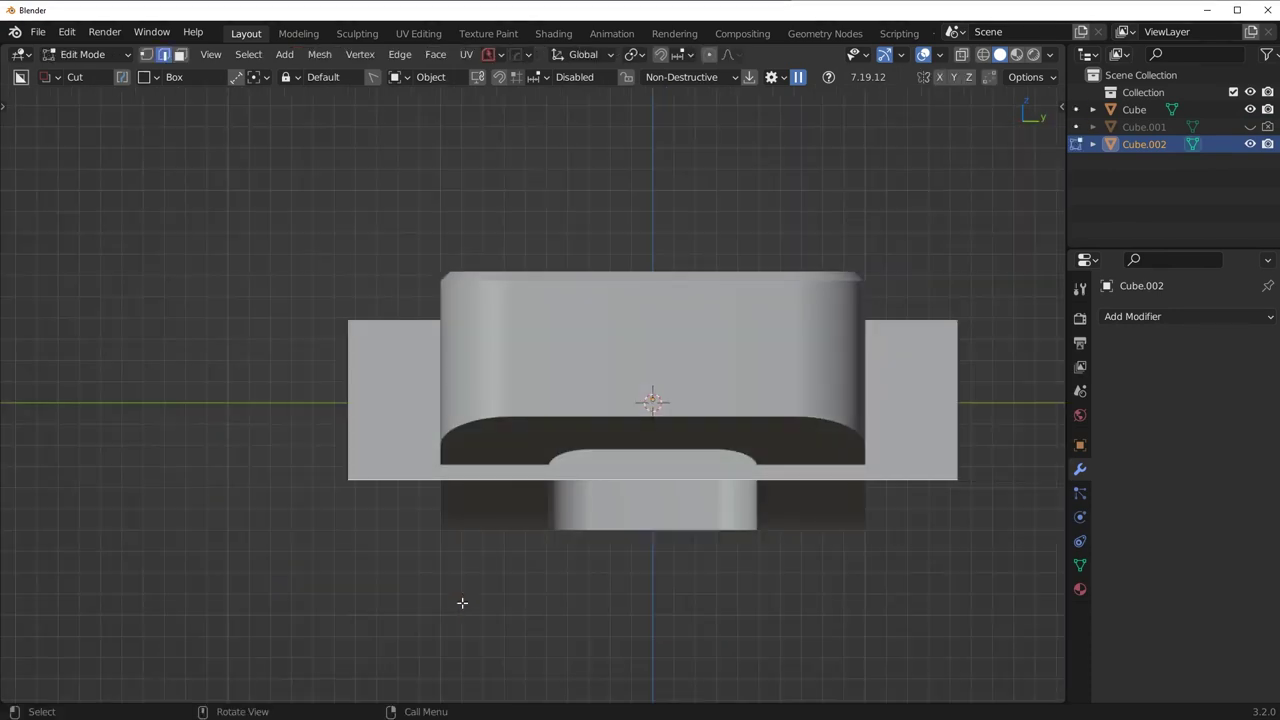
key("KP_3")
key("ctrl+b")
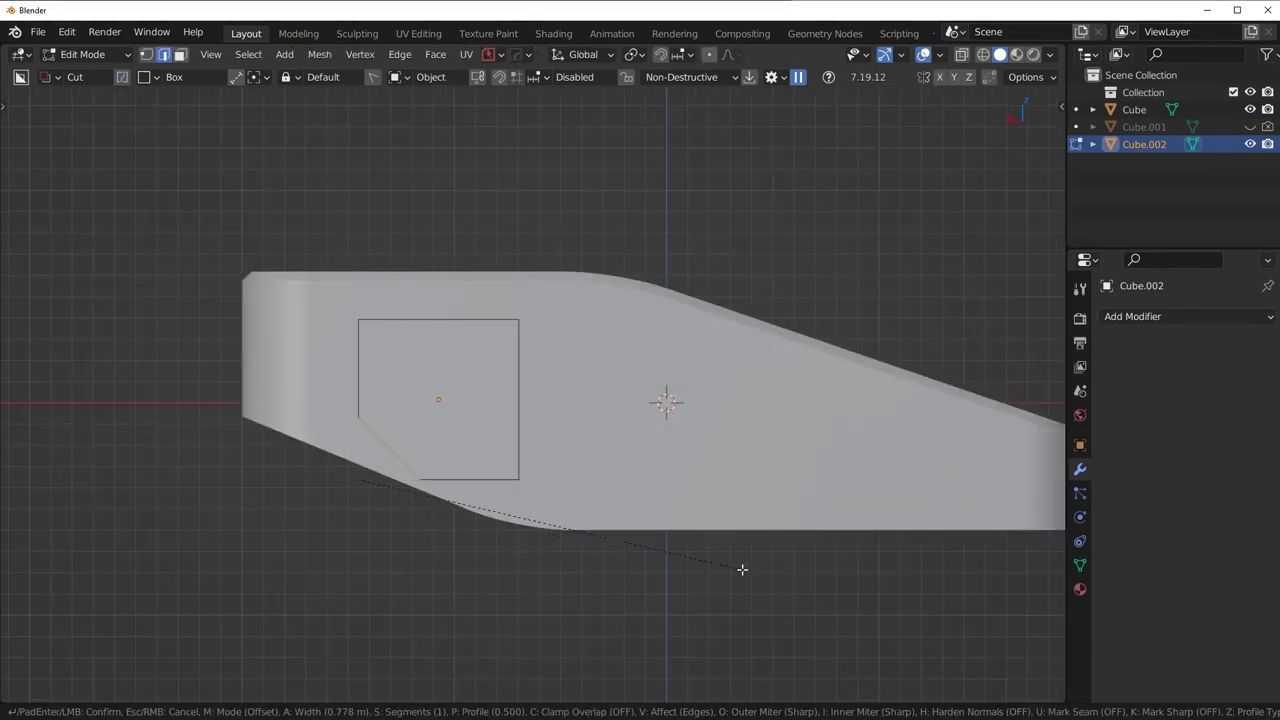
left_click(714, 569)
Move the bevel's lower edge along X until the sloped face runs parallel to the body's underside
middle_click_drag(714, 569, 591, 529)
left_click(499, 380)
key("KP_1")
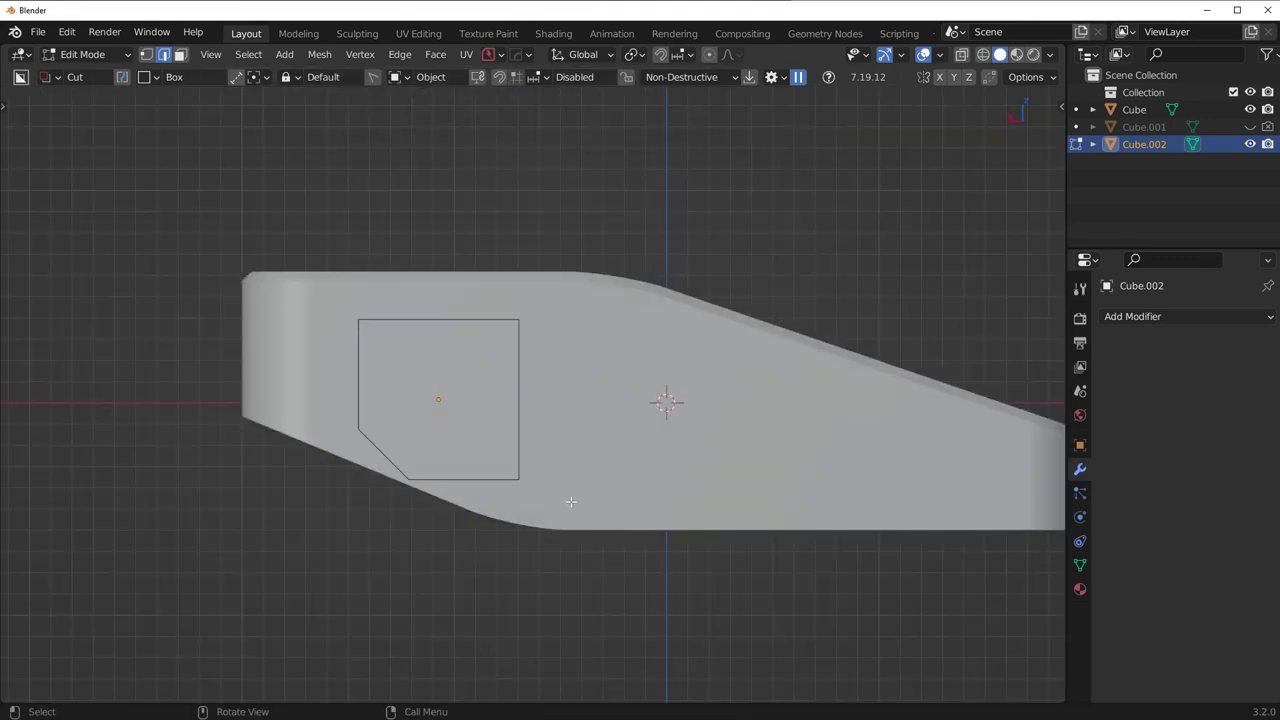
key("g")
key("x")
left_click(640, 498)
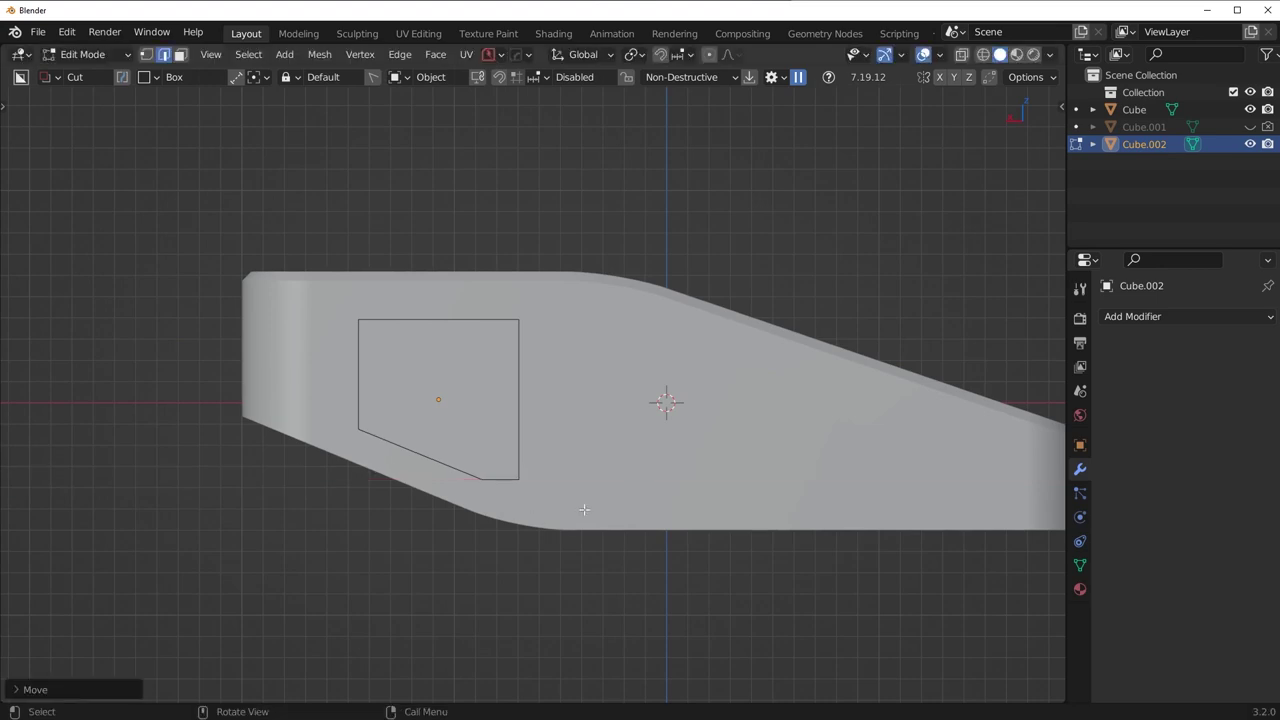
scroll(623, 499, "up", 1)
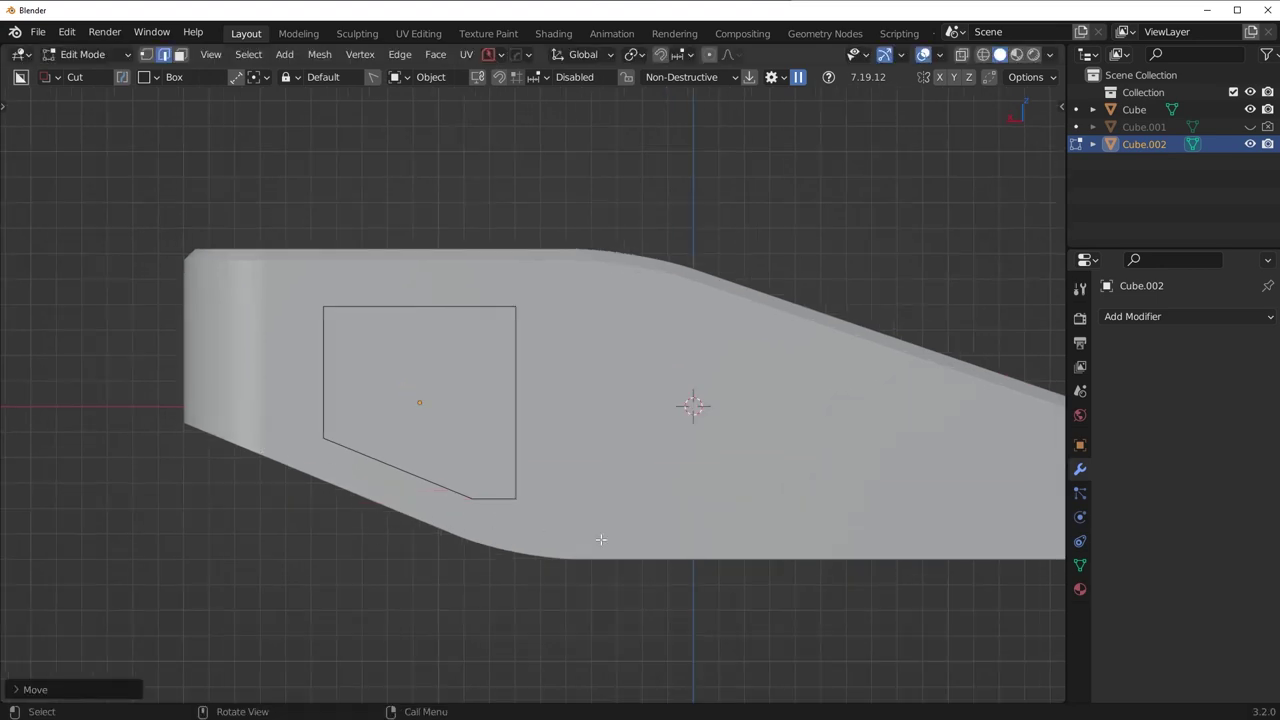
key("g")
key("x")
left_click(597, 517)
Lengthen the cutter by moving its inner end face about 0.52 m along X toward the middle of the body
key("Tab")
left_click(719, 471)
middle_click_drag(430, 463, 303, 460)
left_click(258, 452)
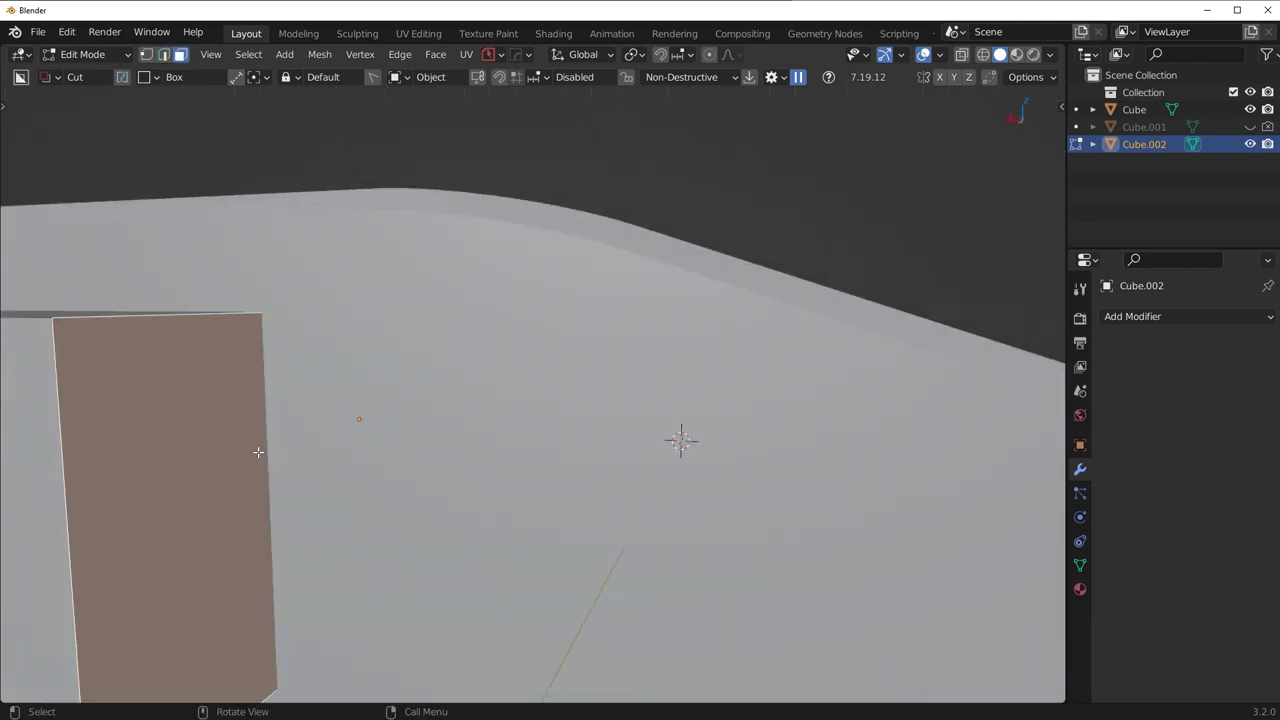
key("ctrl+KP_1")
key("g")
key("x")
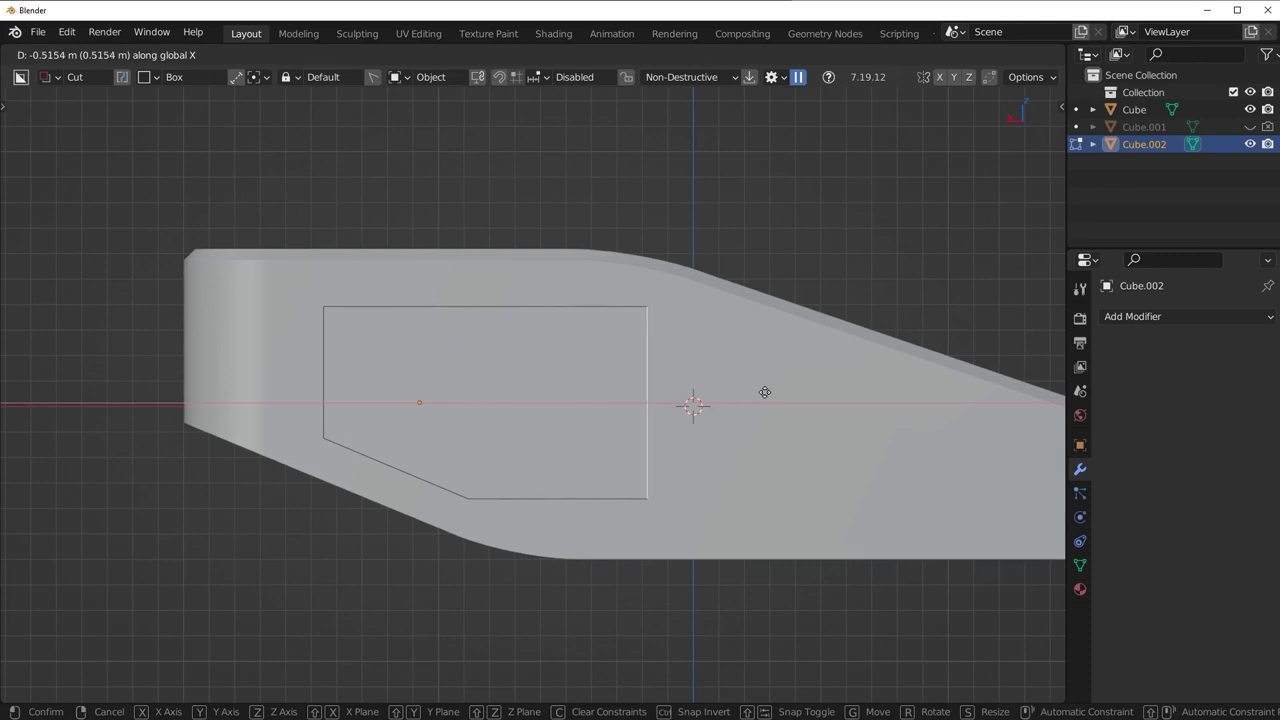
left_click(765, 392)
Extrude the cutter's end face about 0.4 m outward and lower it about 0.12 m along Z
middle_click_drag(672, 401, 620, 389, "shift")
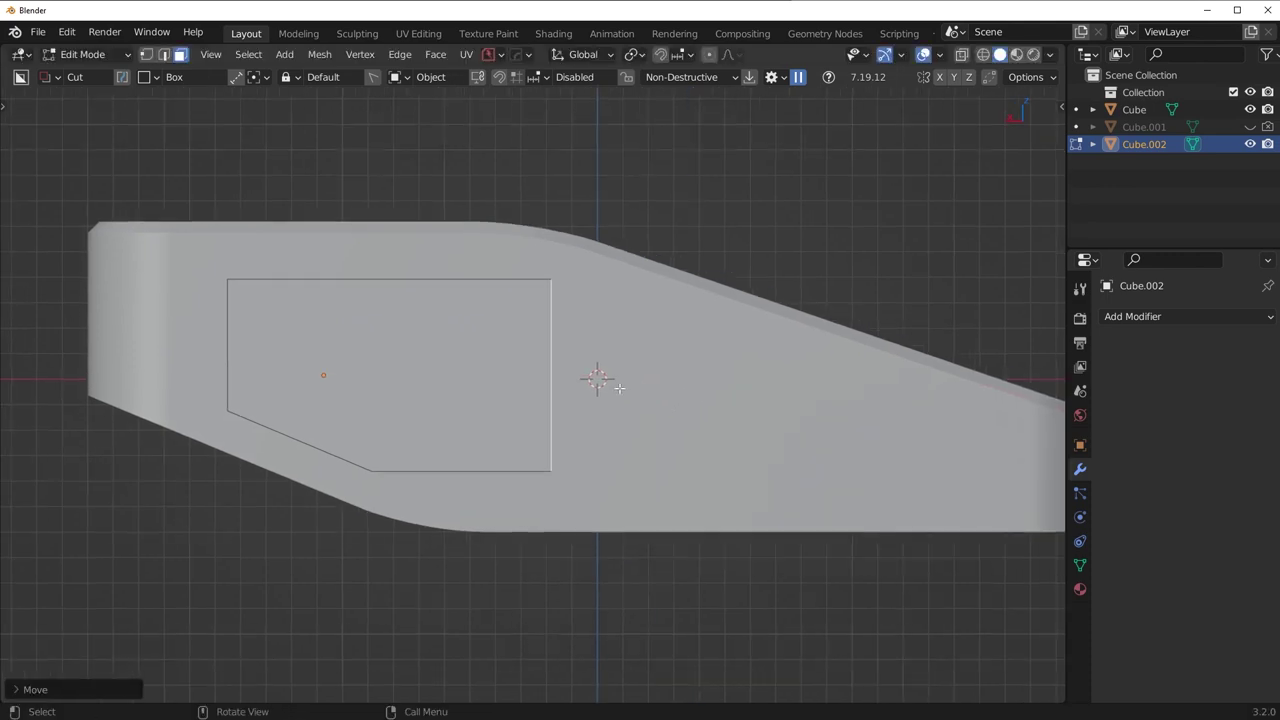
key("e")
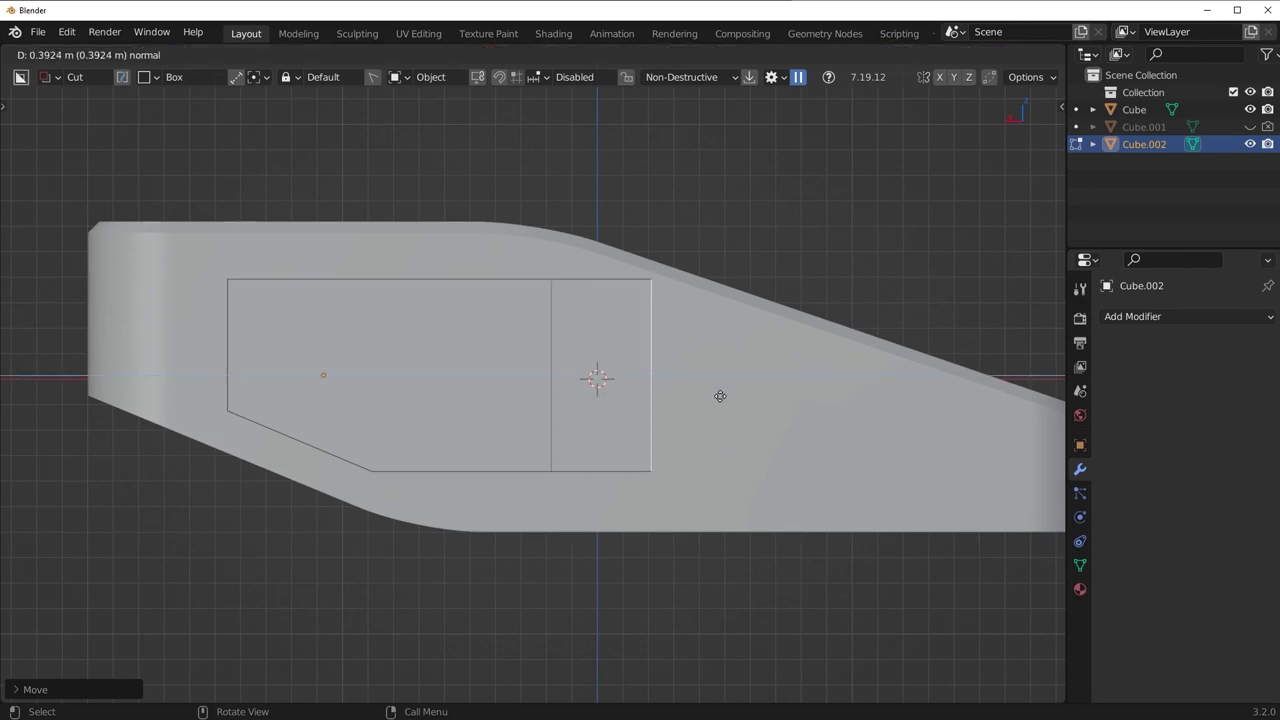
left_click(725, 405)
key("g")
key("z")
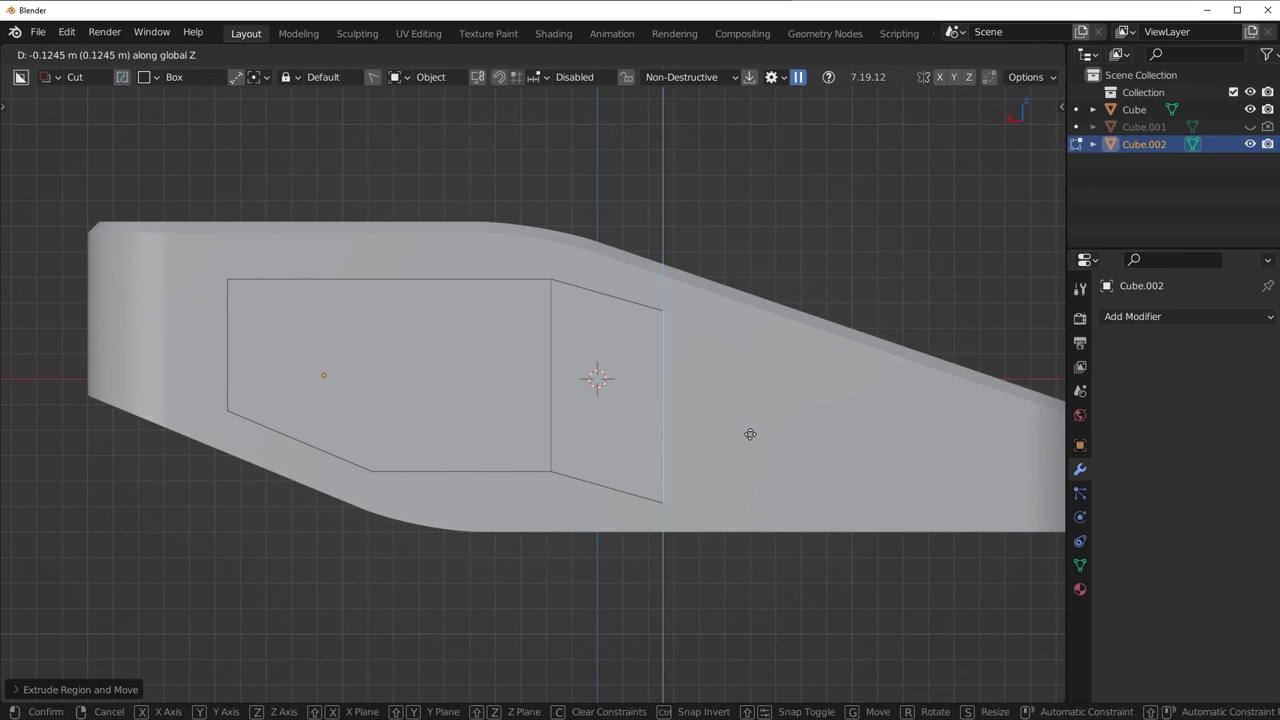
left_click(750, 433)
Raise the lower edge of the extruded end along Z to taper the cutter and return to Object Mode
middle_click_drag(735, 480, 592, 540)
key("2")
key("alt+a")
key("KP_1")
left_click(631, 497)
key("g")
key("z")
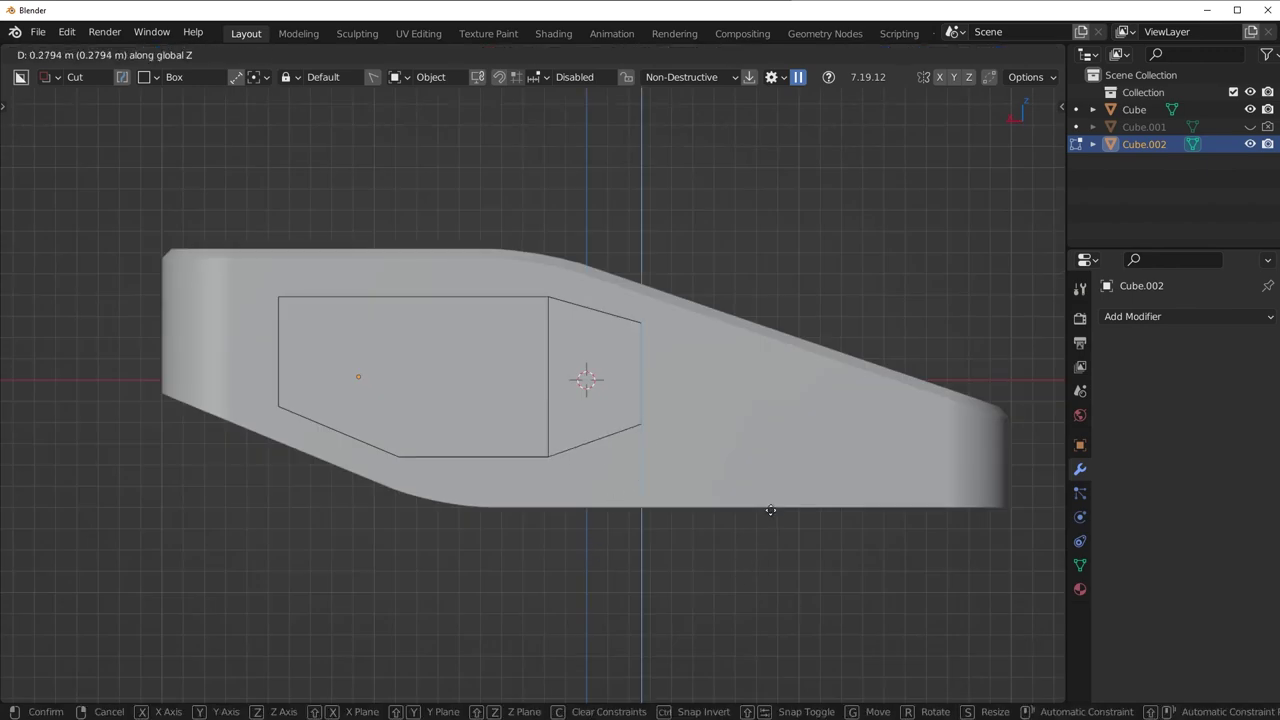
left_click(763, 480)
middle_click_drag(763, 480, 531, 571)
scroll(634, 514, "down", 4)
key("Tab")
middle_click_drag(535, 470, 666, 436)
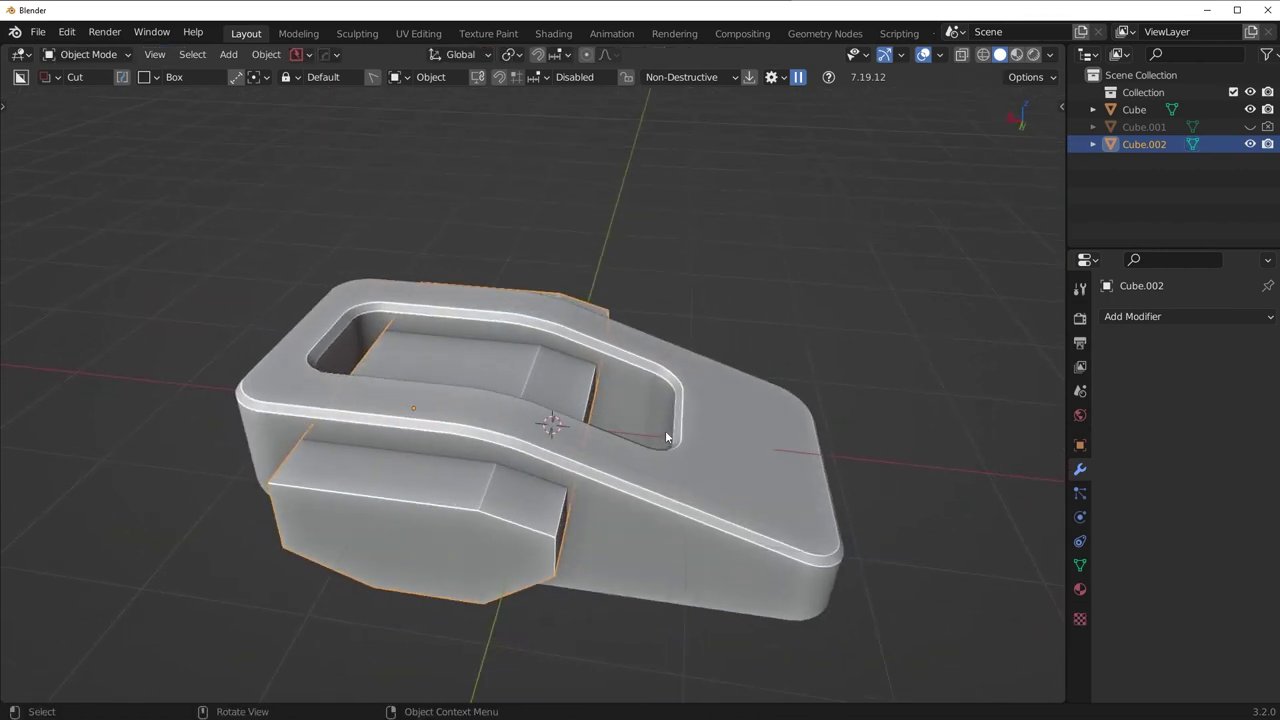
Cut the tapered cutter through the body's sides with a non-destructive Bool Tool Difference
left_click(717, 433, "shift")
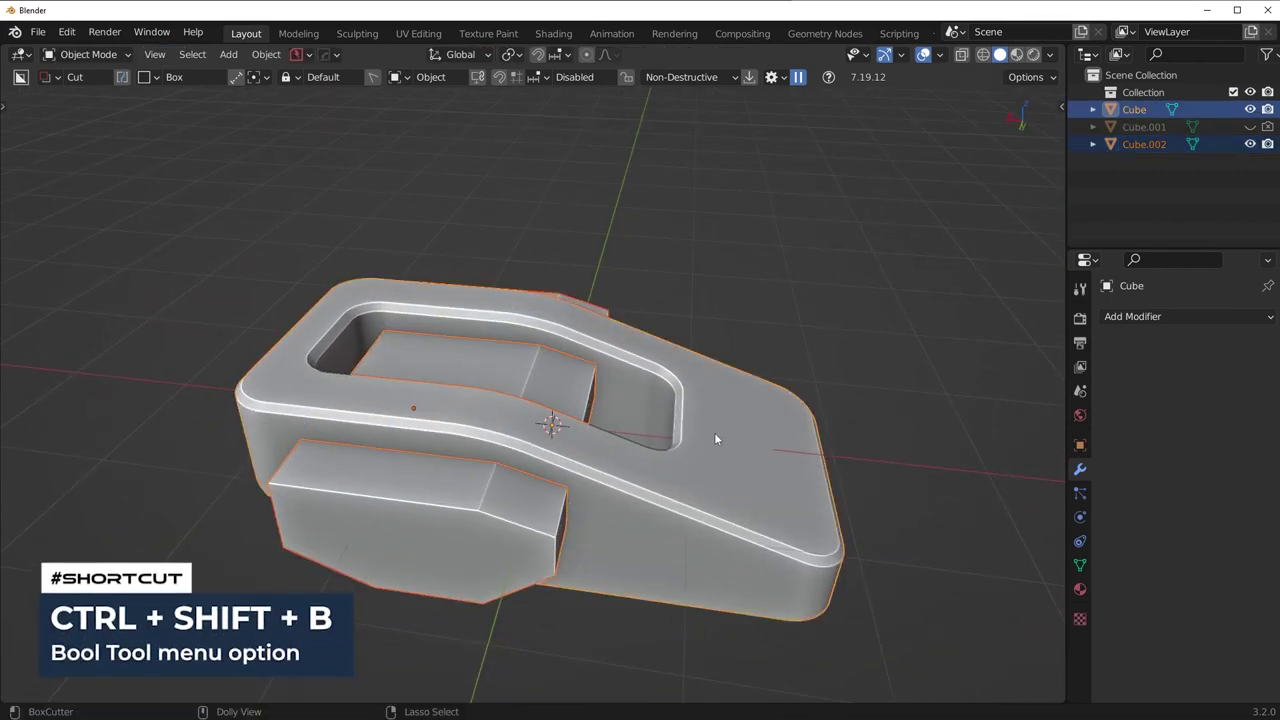
key("ctrl+shift+b")
left_click(696, 534)
mouse_move(664, 508)
middle_mouse_down()
mouse_move(705, 444)
mouse_move(688, 450)
middle_mouse_up()
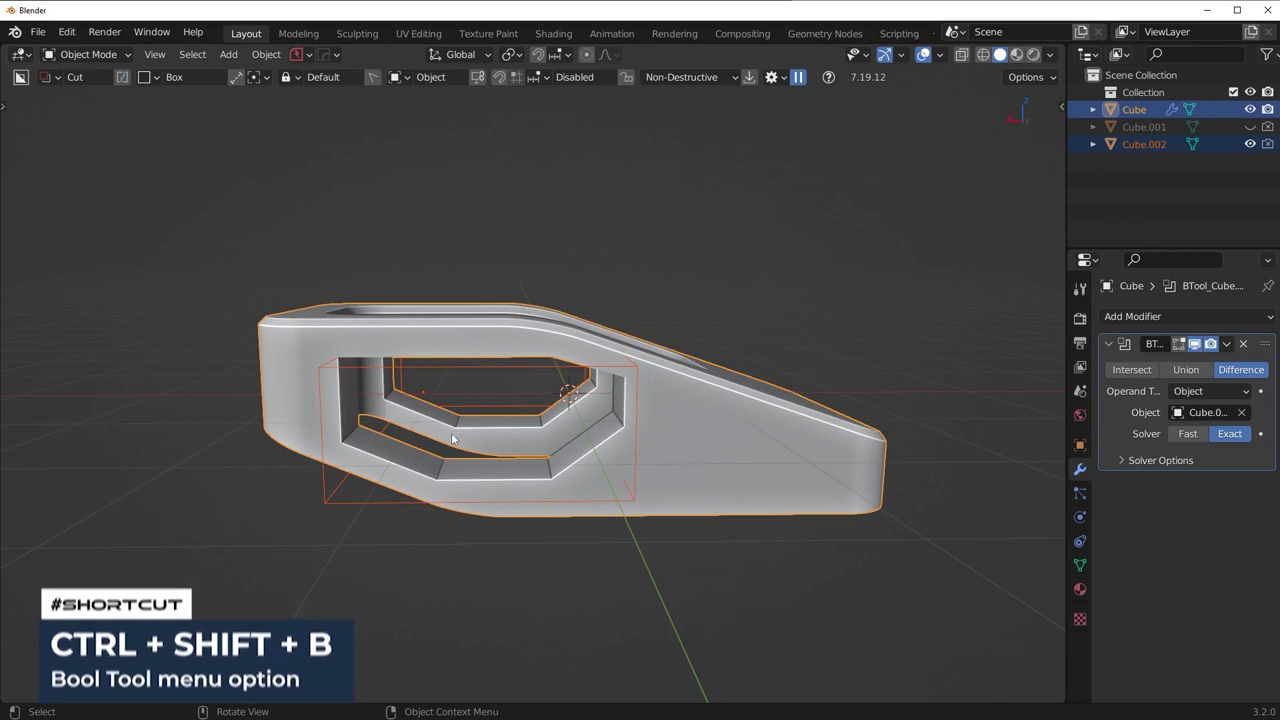
middle_click_drag(515, 412, 512, 455)
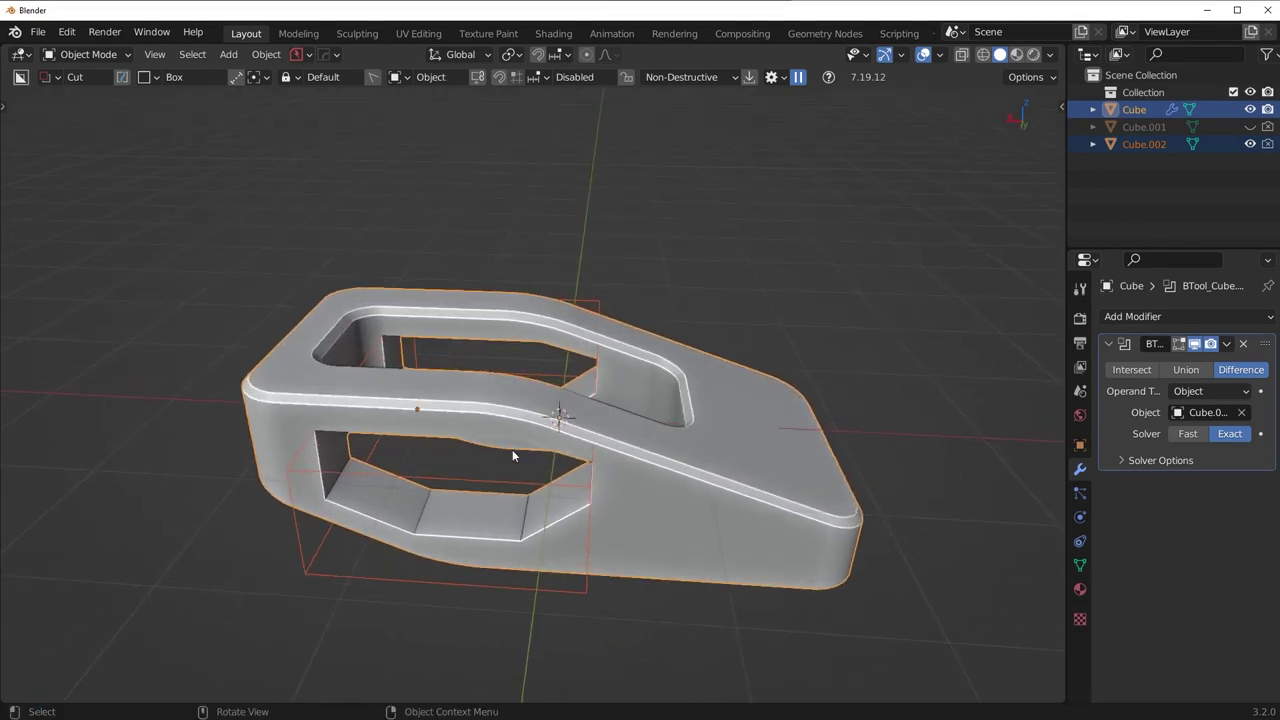
middle_click_drag(630, 440, 657, 442)
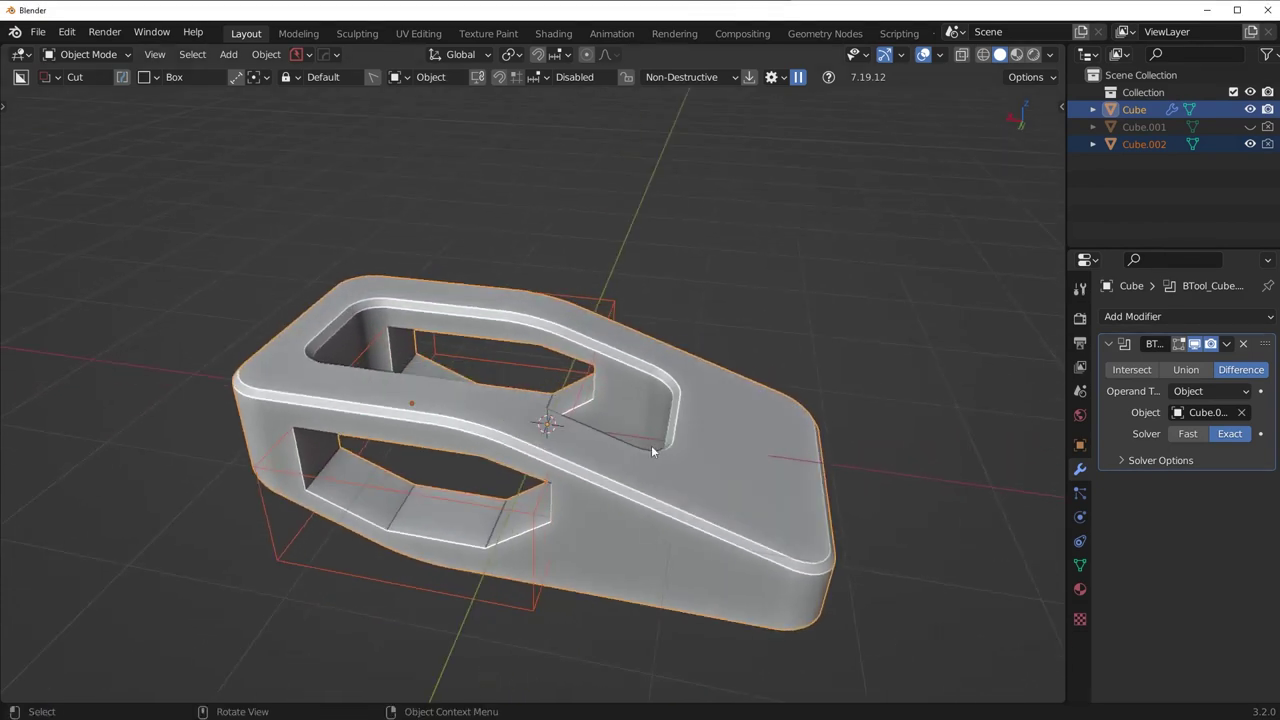
Delete the side cutter object and remove the leftover Boolean modifier from the body
left_click(604, 311)
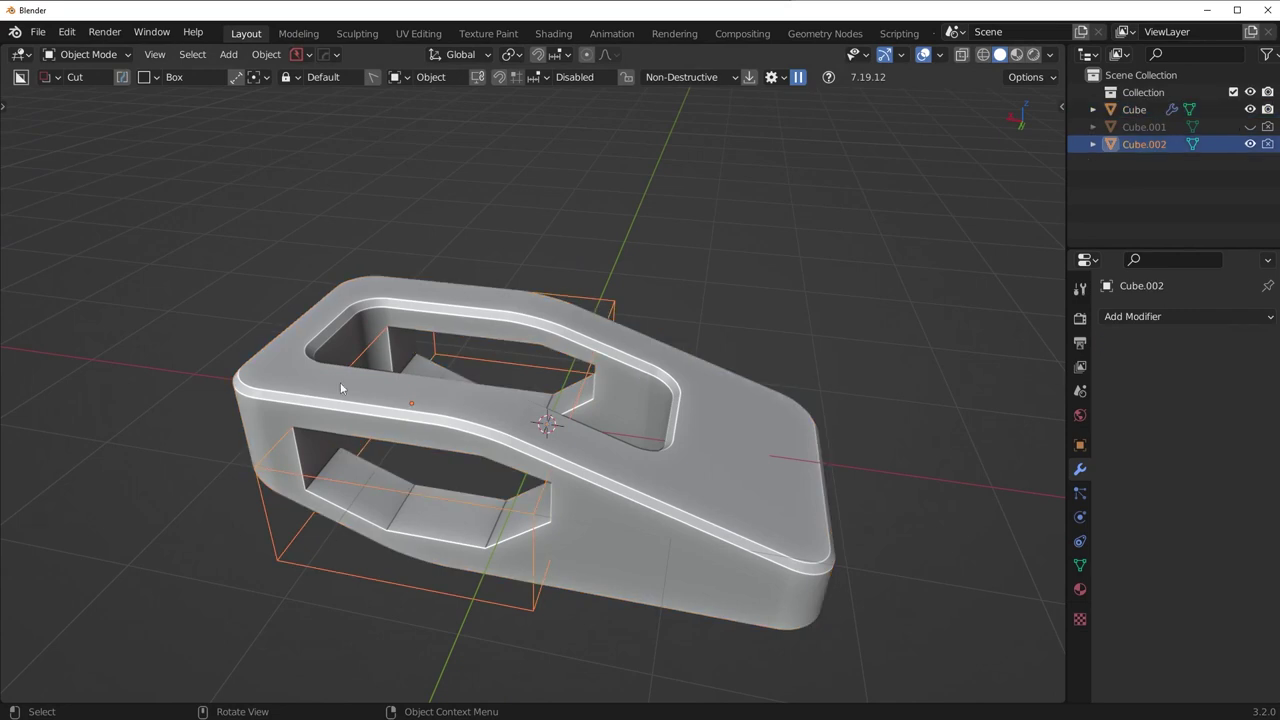
middle_click_drag(655, 447, 694, 448)
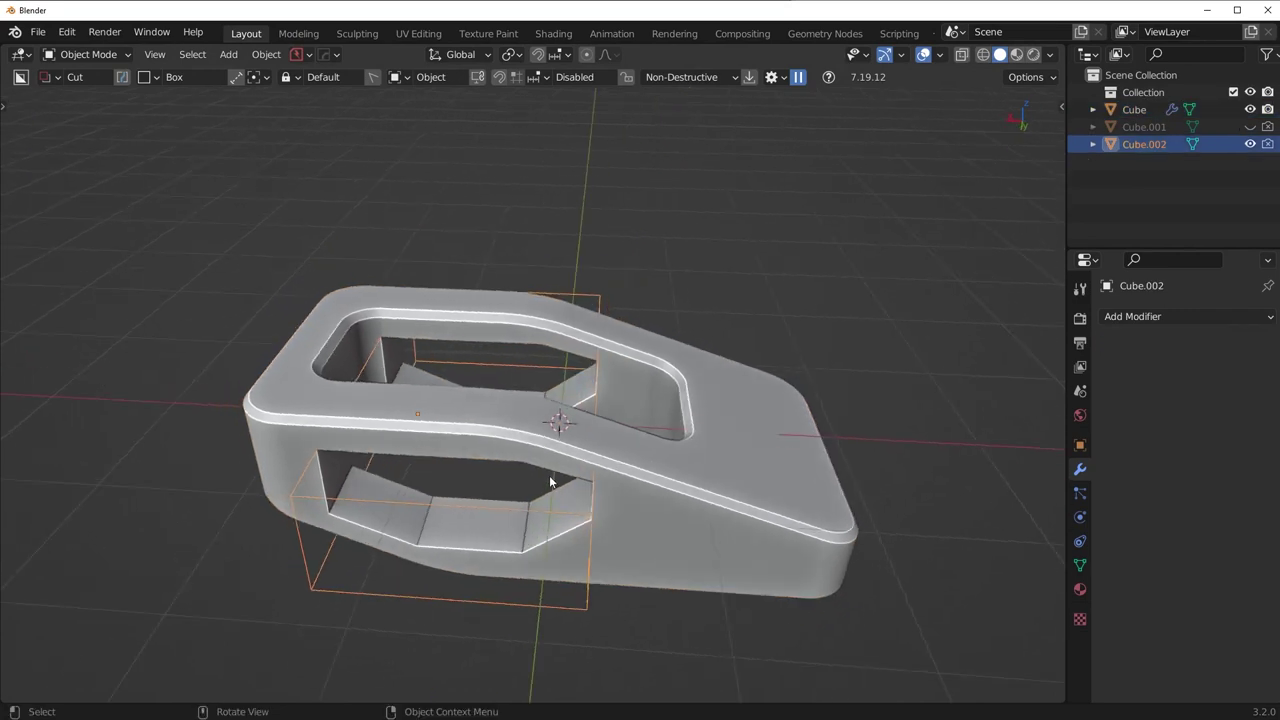
middle_click_drag(536, 469, 600, 479)
key("Delete")
left_click(632, 475)
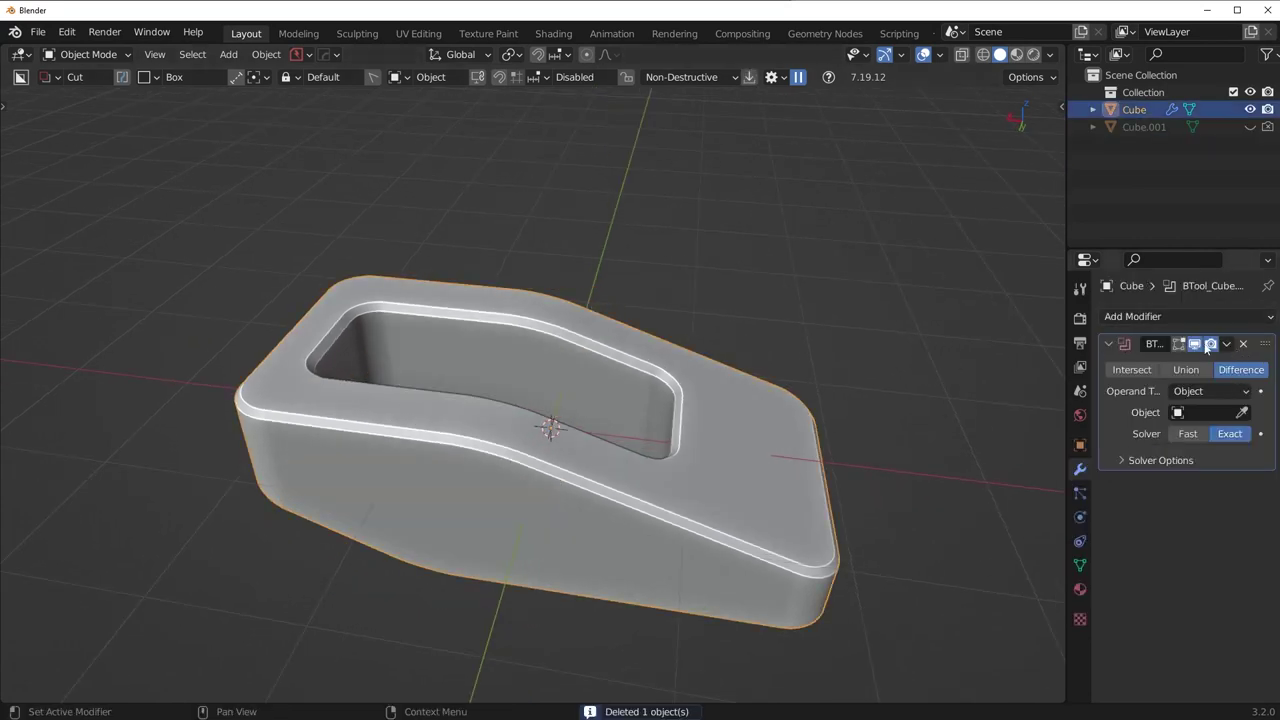
left_click(1244, 344)
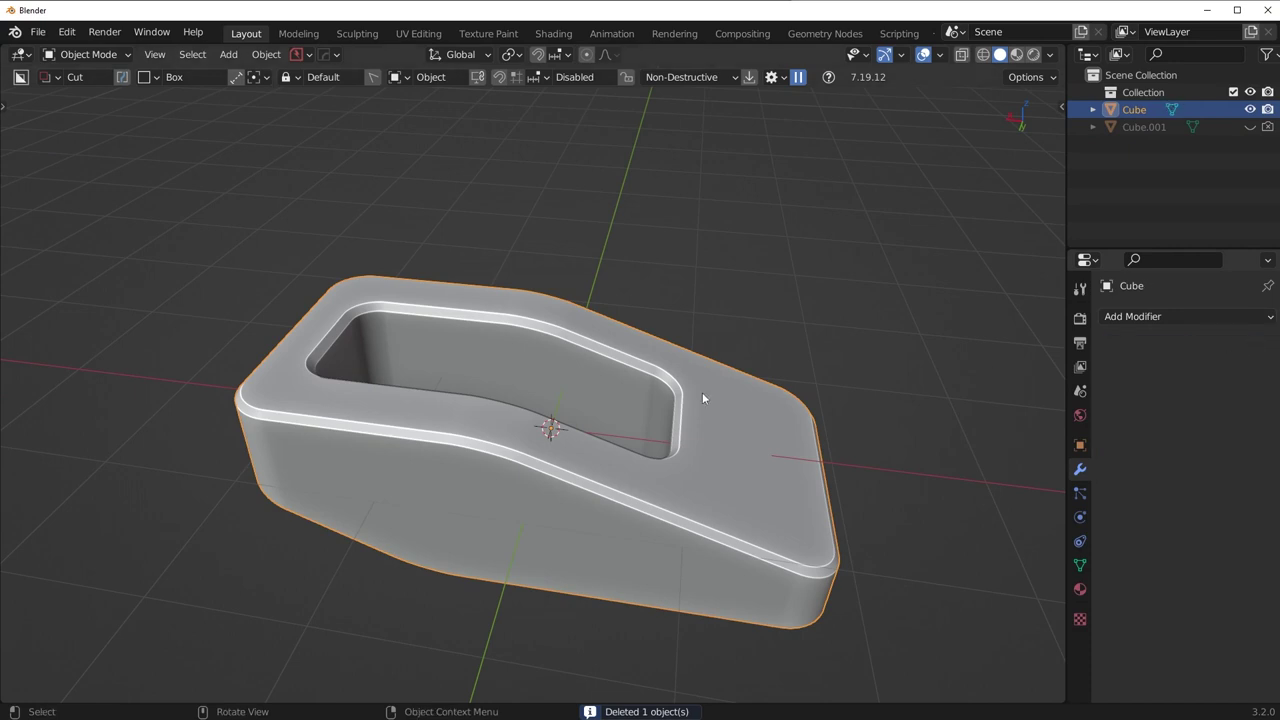
Duplicate the body's large flat side face in place and separate the copy by selection into its own object
key("KP_1")
key("ctrl+Tab")
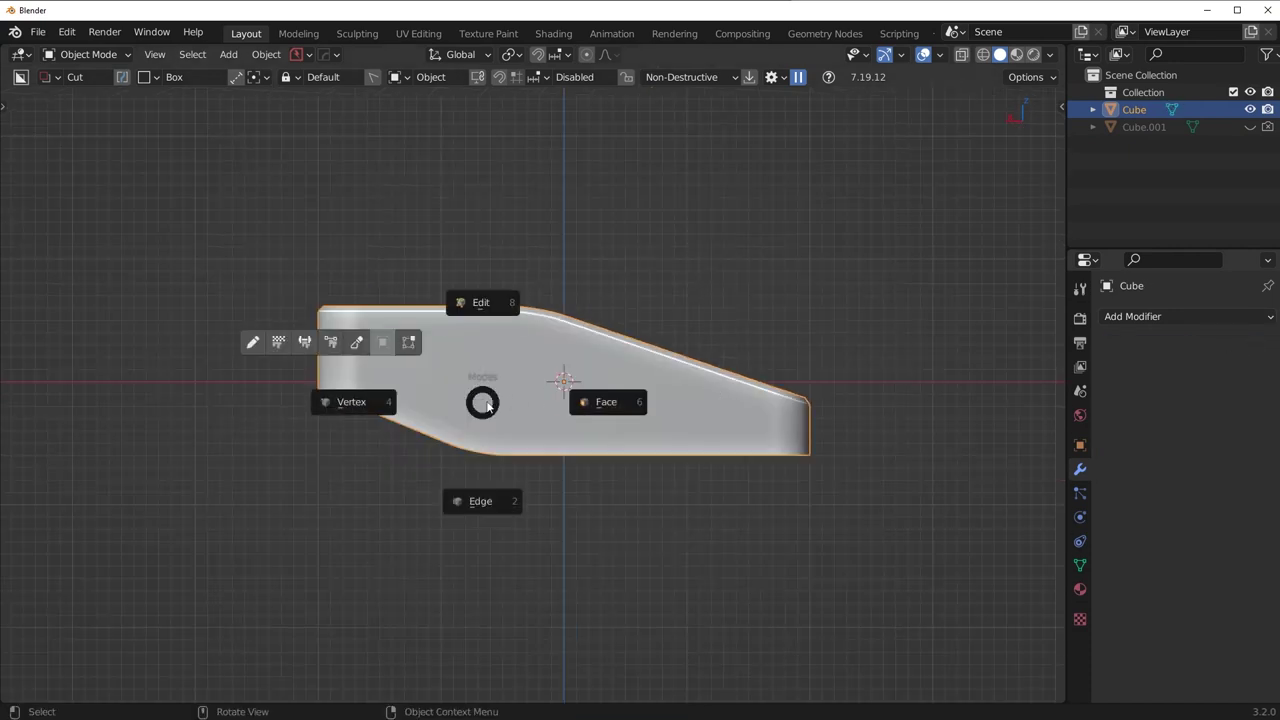
left_click(606, 400)
middle_click_drag(586, 391, 629, 471)
left_click(608, 456)
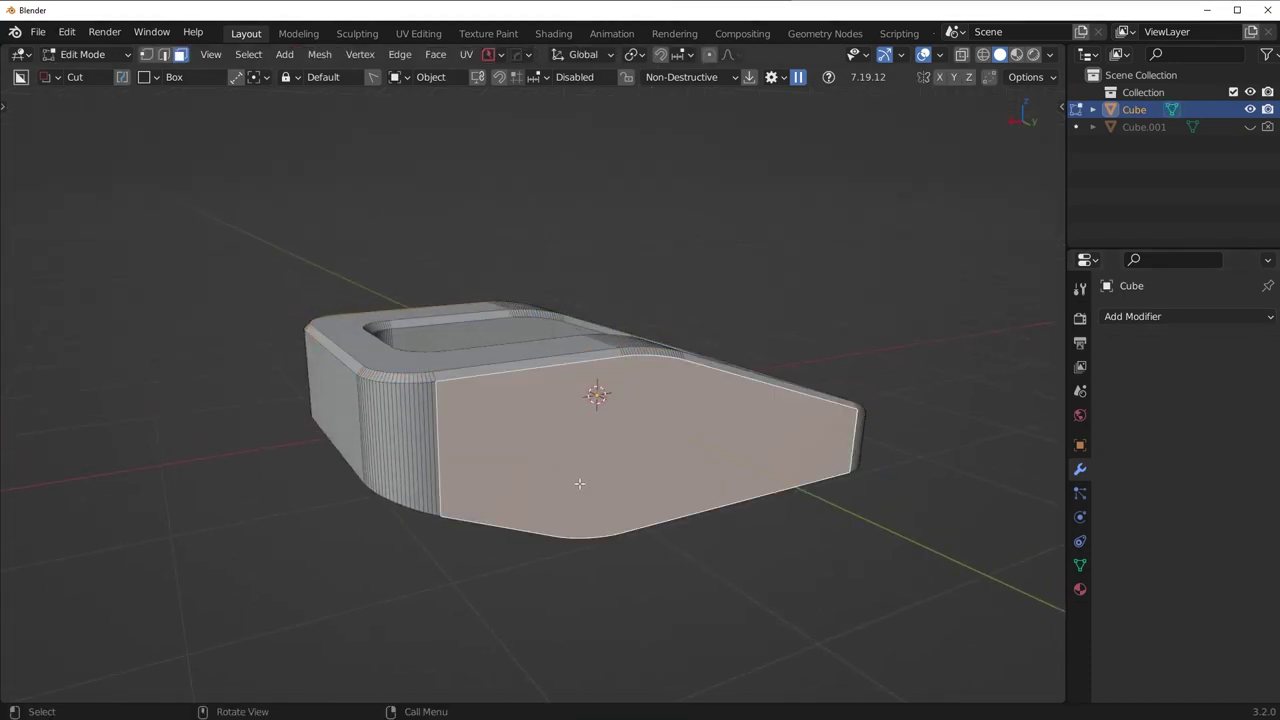
middle_click_drag(766, 463, 735, 500, "shift")
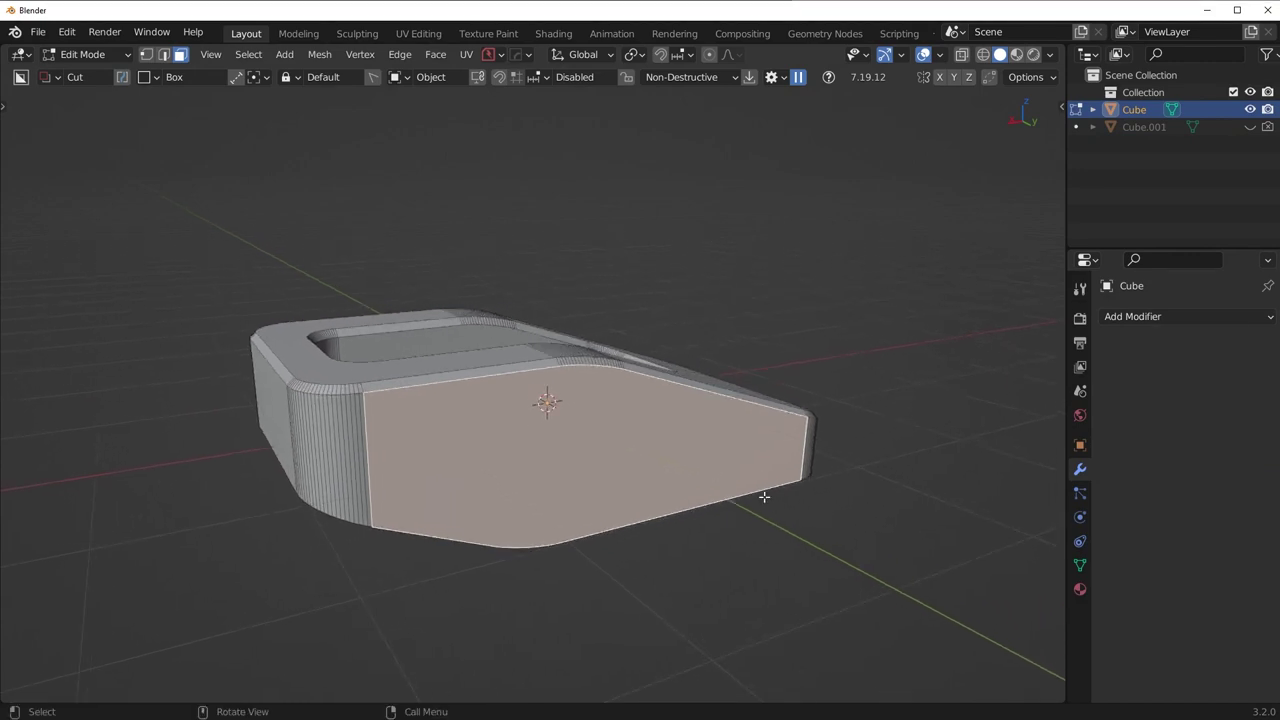
key("shift+d")
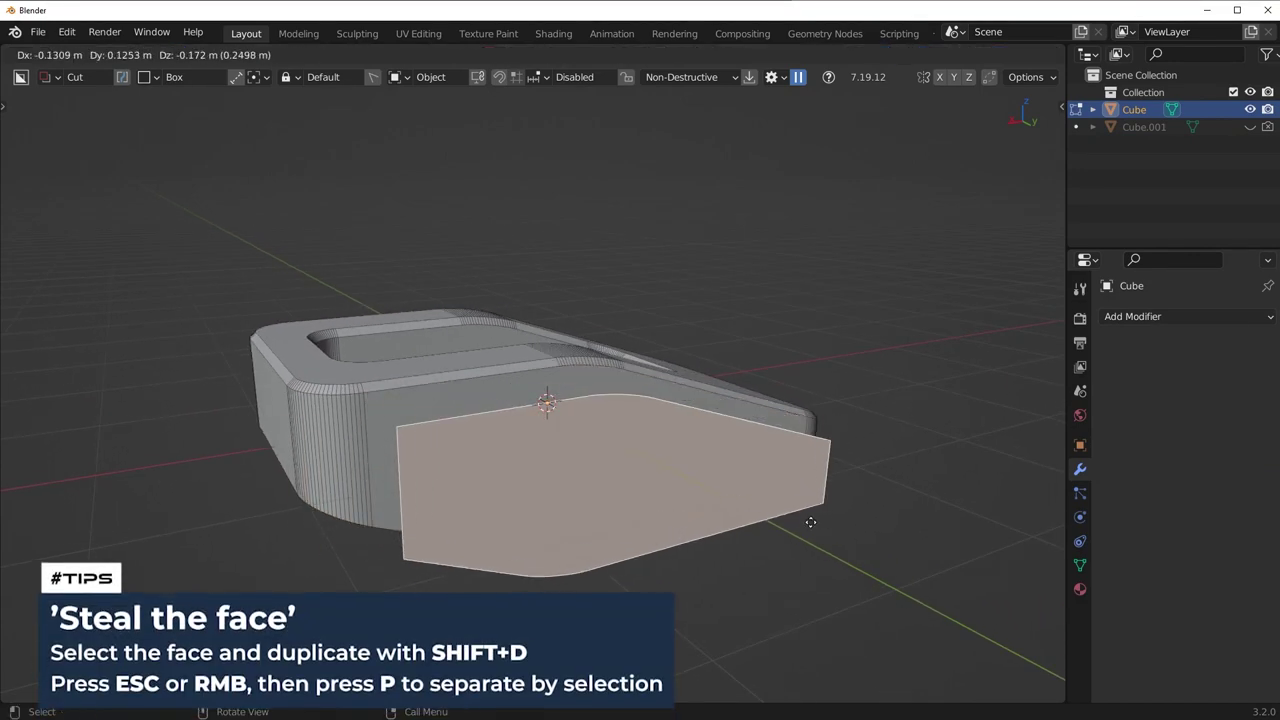
key("Escape")
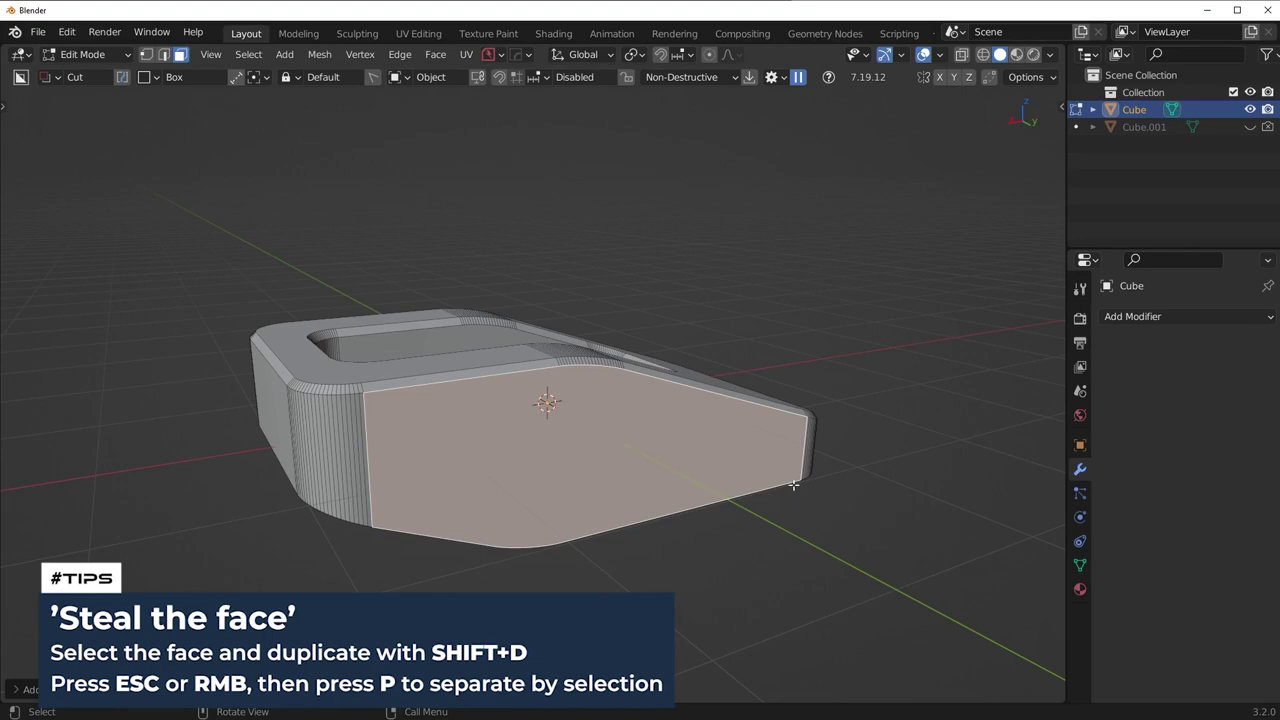
key("p")
left_click(760, 436)
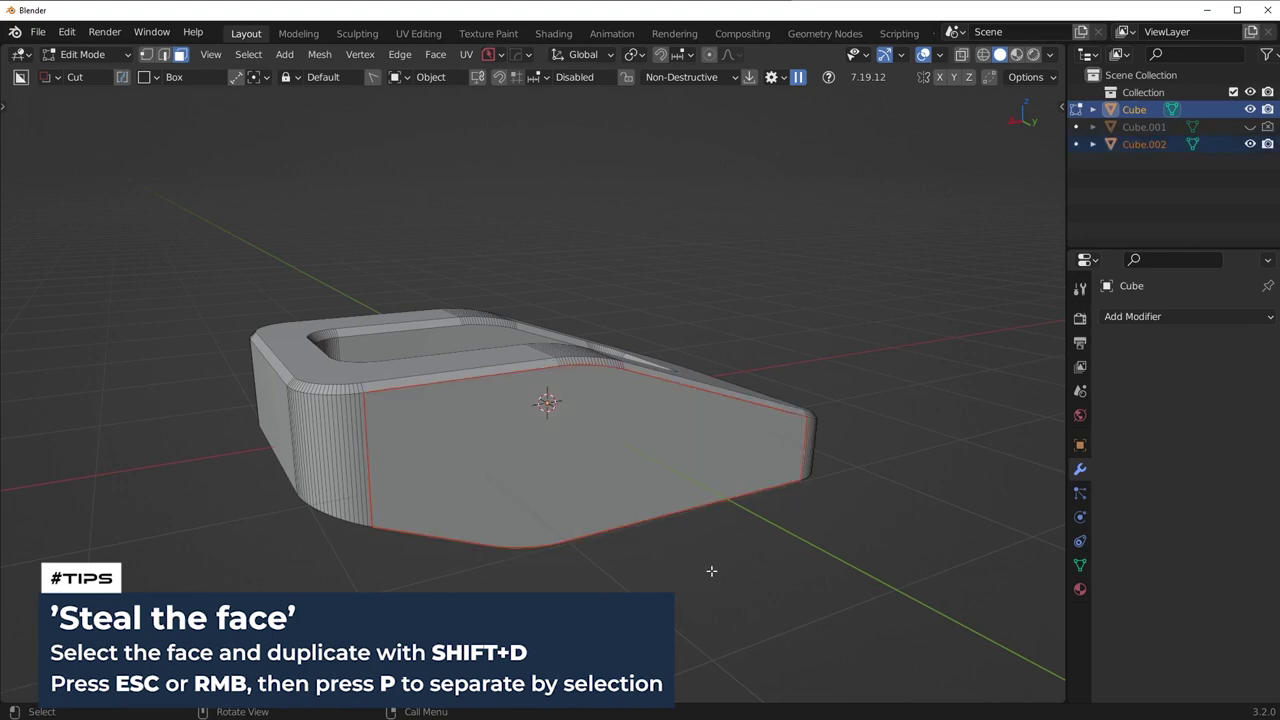
Return to Object Mode and select only the separated side face
key("ctrl+Tab")
left_click(704, 469)
left_click(616, 456)
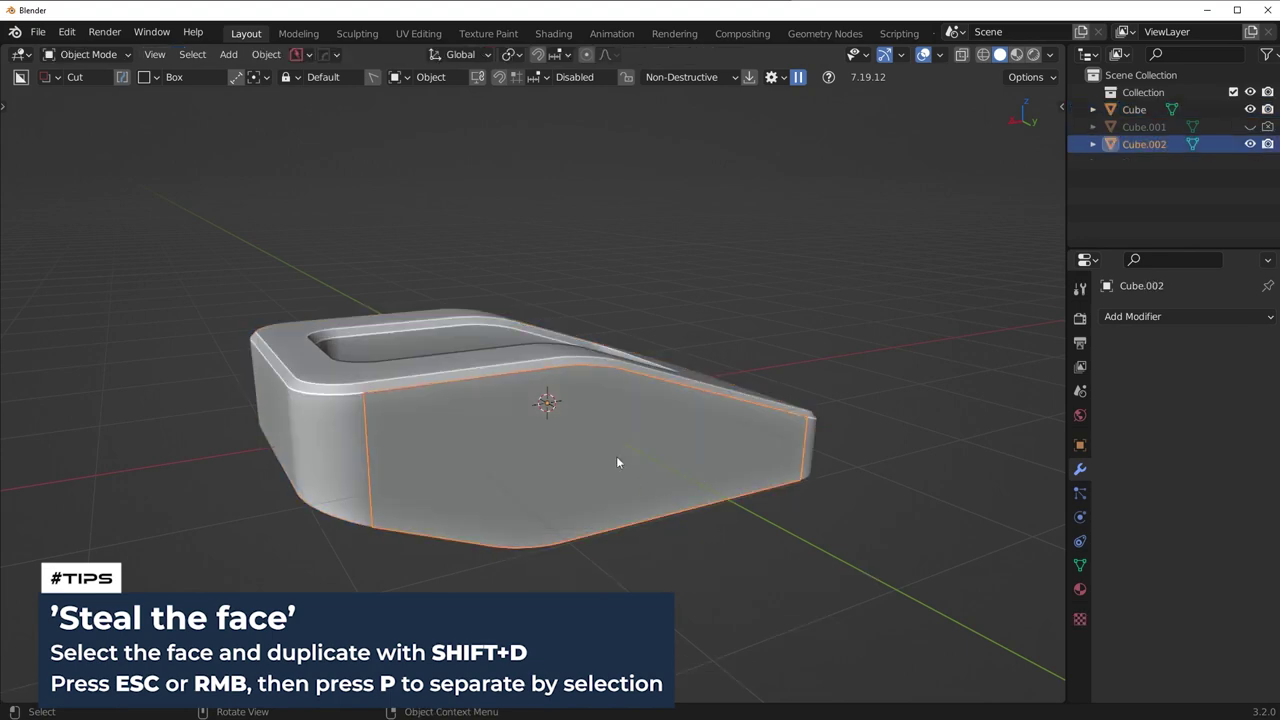
key("g")
key("Escape")
middle_click_drag(726, 448, 675, 446)
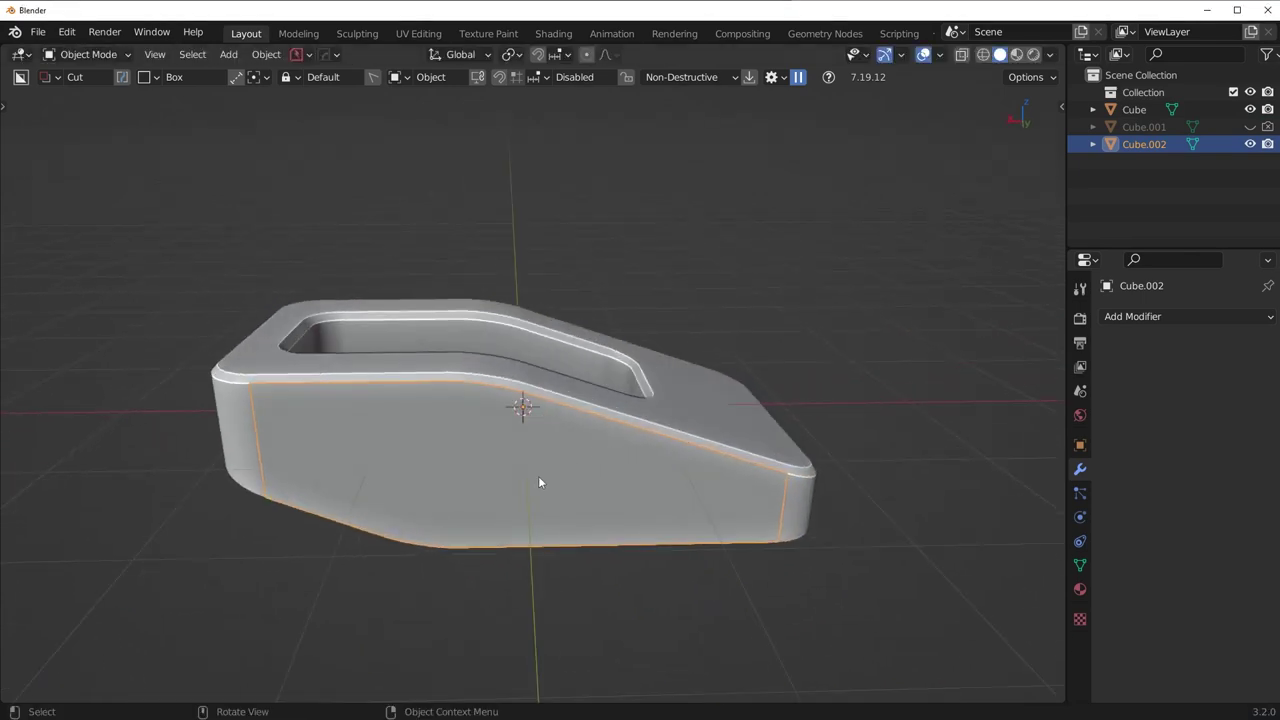
Edit the separated side face's mesh and inset the whole face to leave an even border around it
key("ctrl+Tab")
left_click(654, 479)
left_click(719, 497)
middle_click_drag(777, 541, 845, 542)
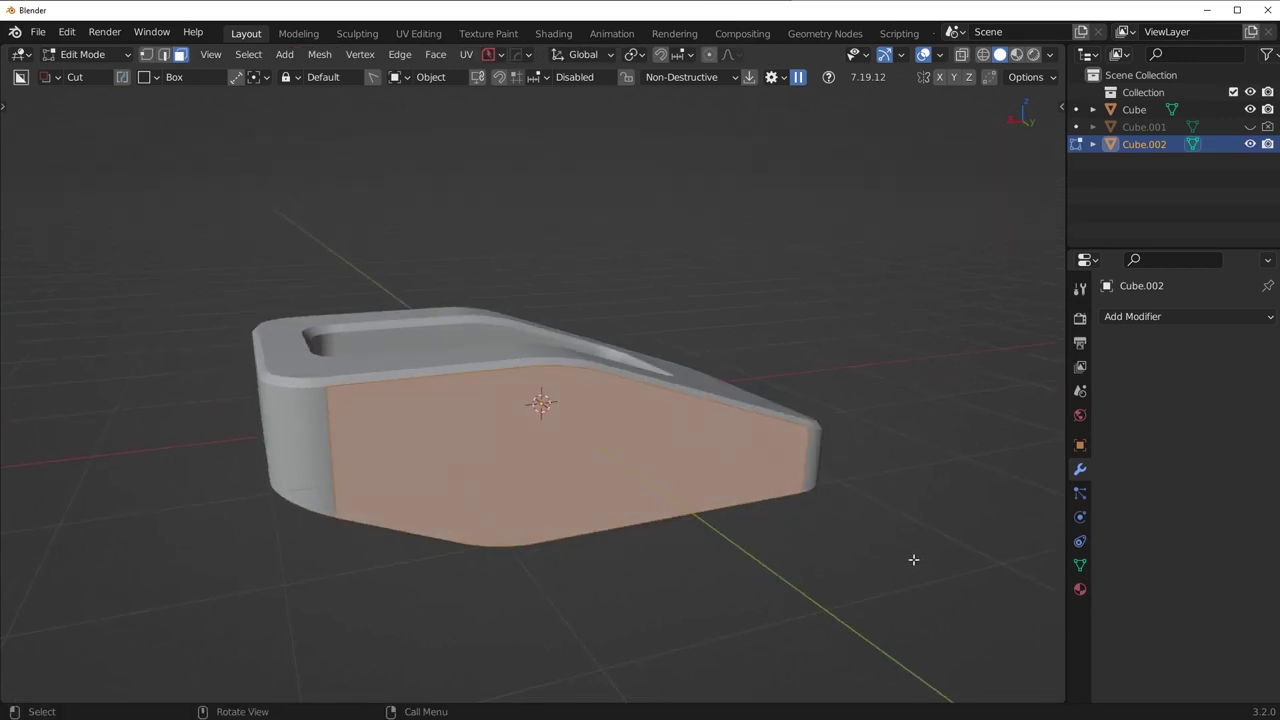
key("i")
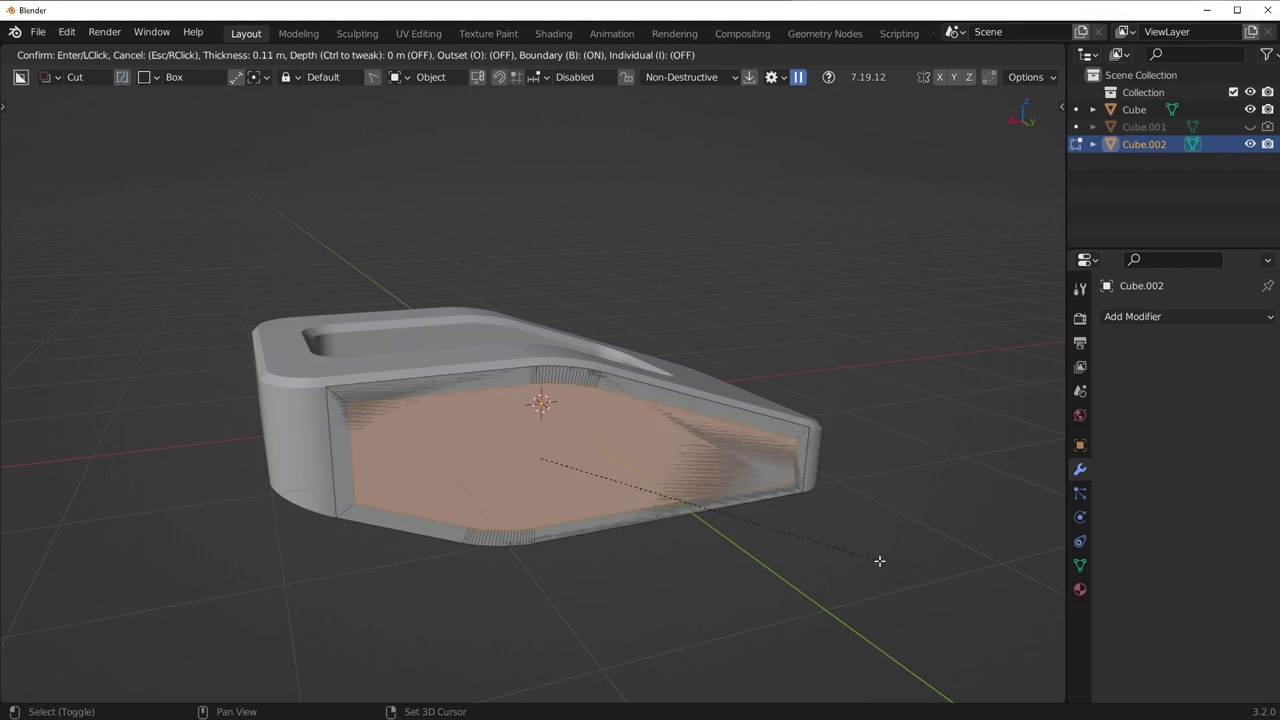
left_click(826, 563)
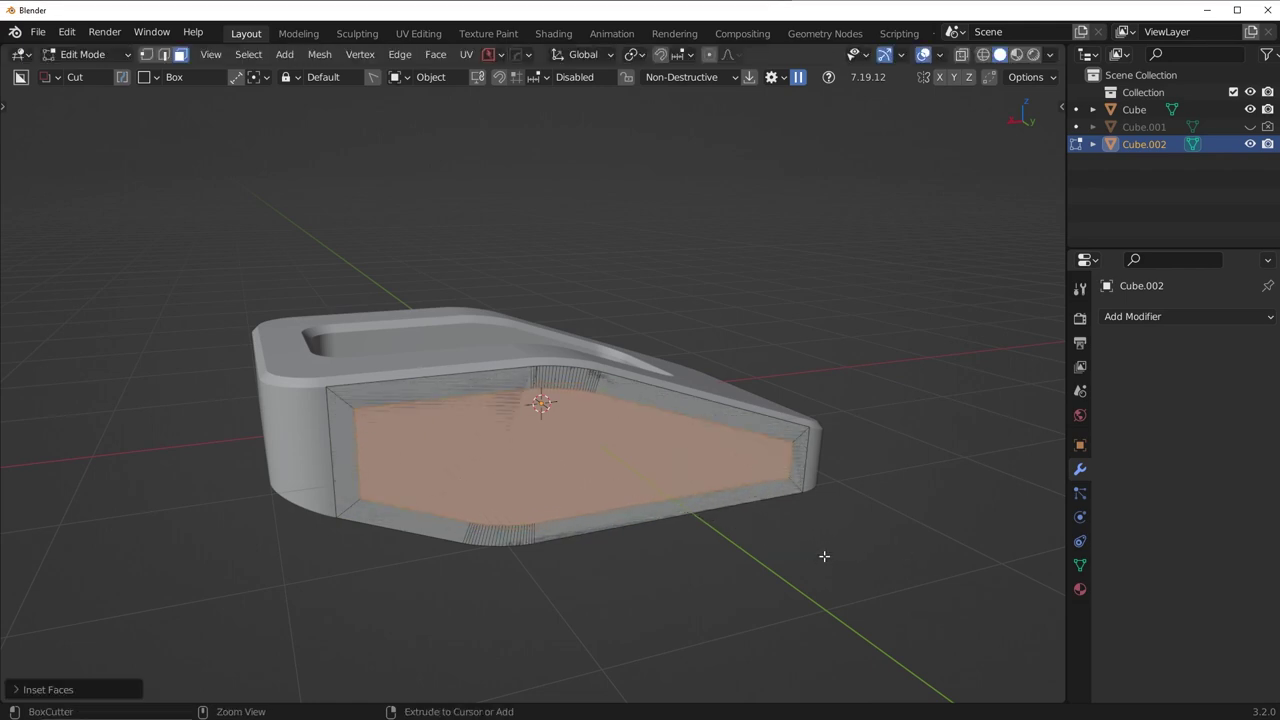
Invert the face selection and delete the border faces, keeping only the inset face
key("ctrl+i")
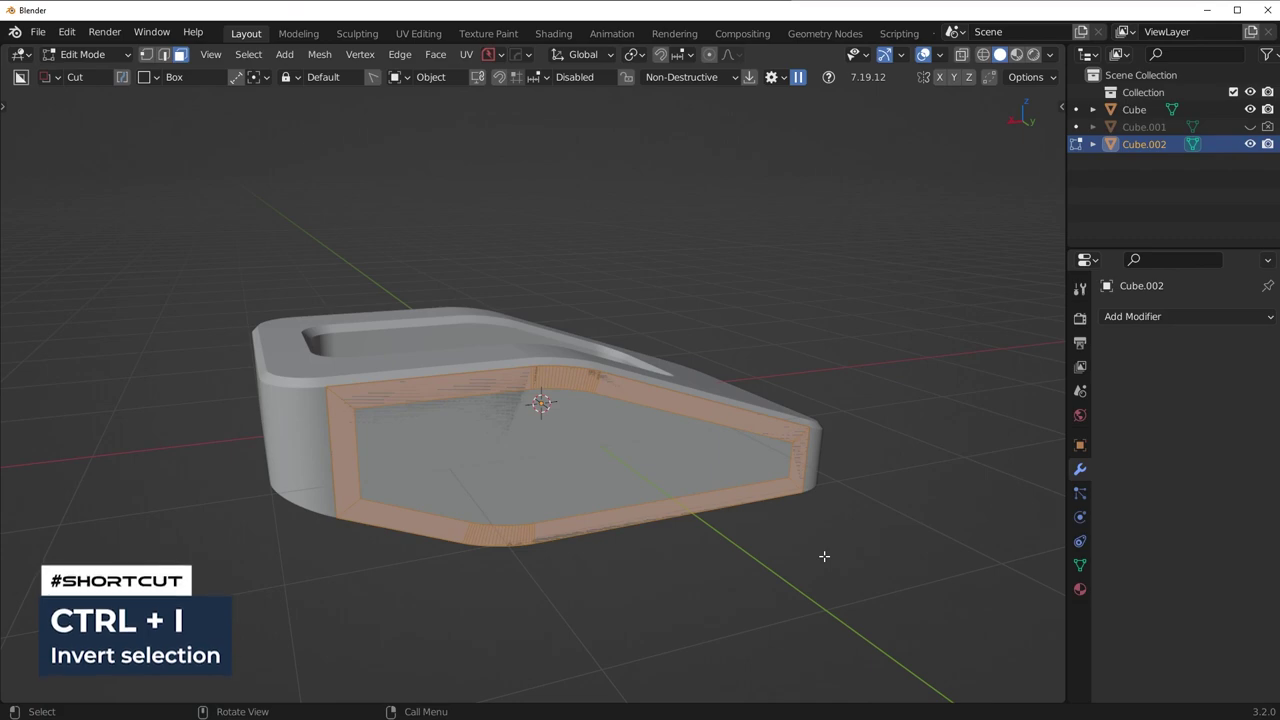
key("x")
left_click(807, 540)
middle_click_drag(807, 540, 532, 423)
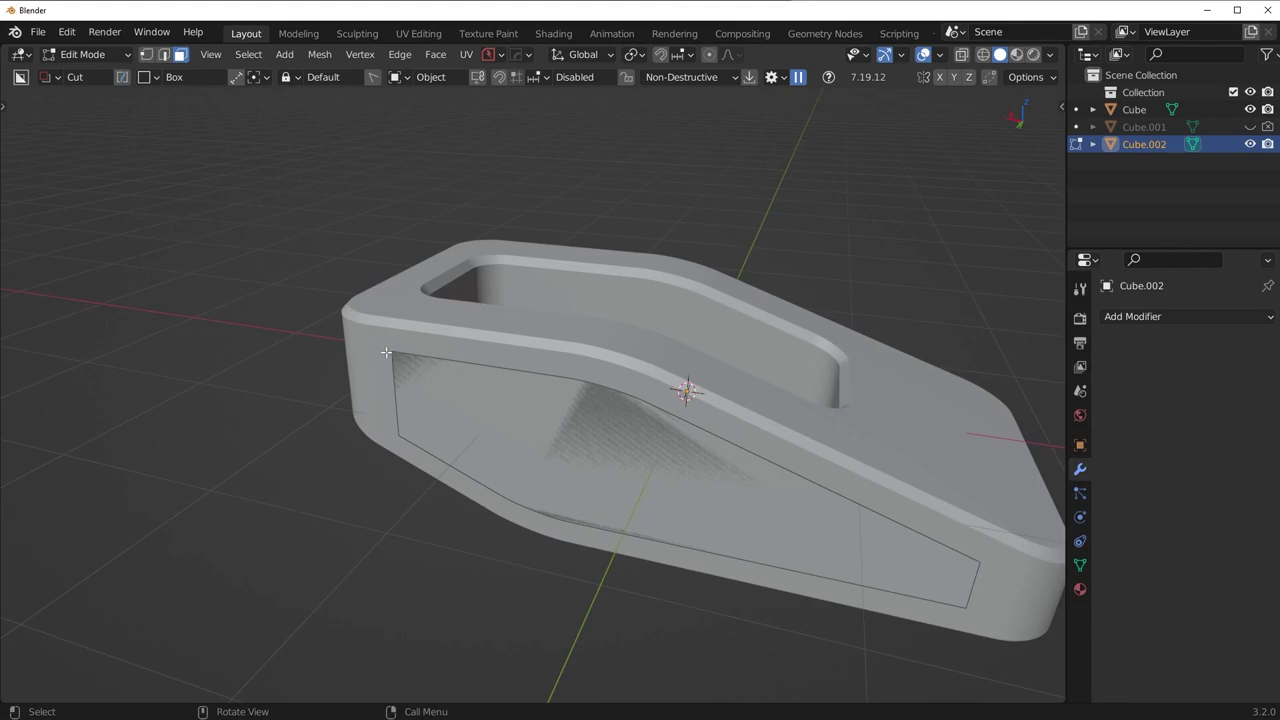
Select the inset face and move it along the global Y axis slightly outward from the body's side
scroll(417, 366, "down", 2)
key("alt+f")
middle_click_drag(665, 400, 677, 423)
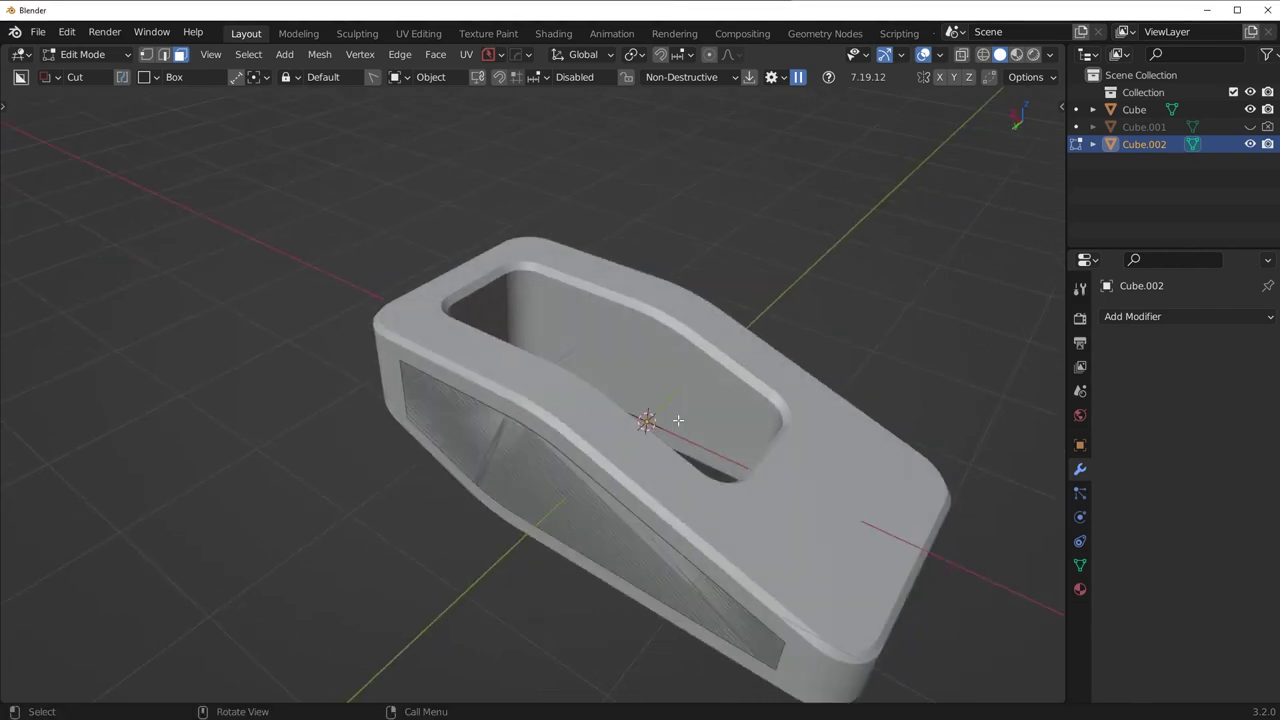
key("g")
key("y")
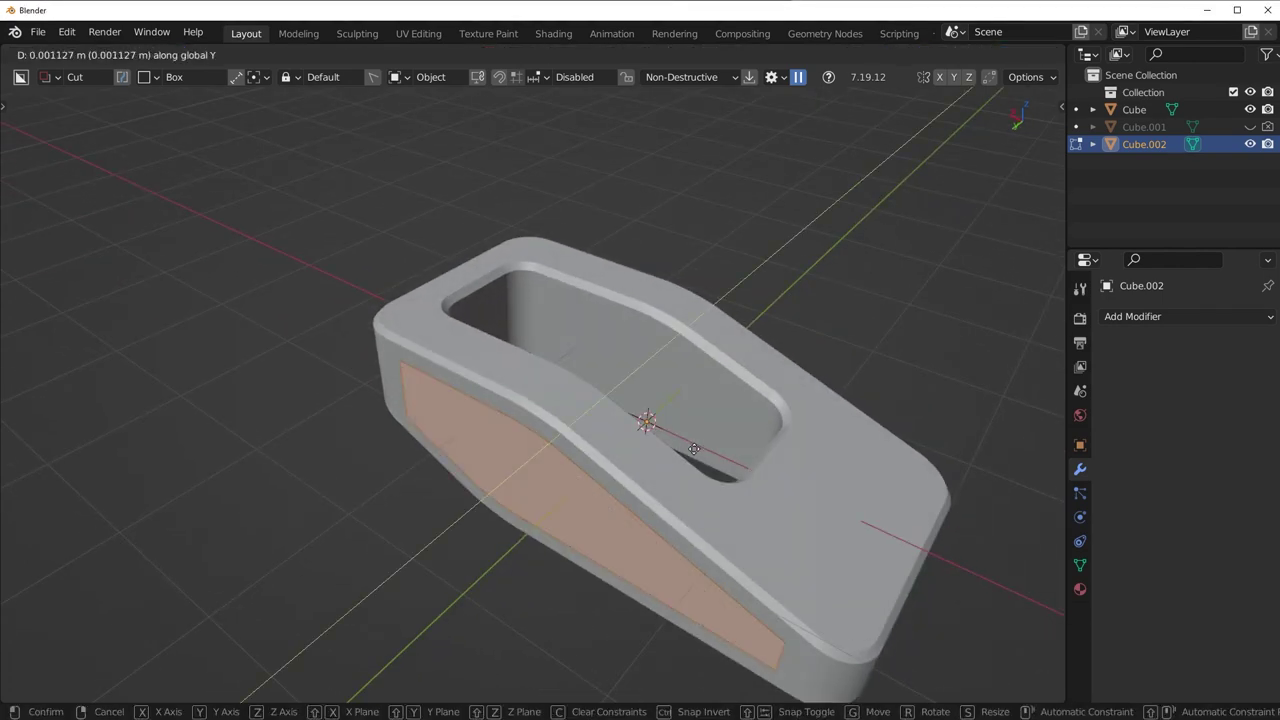
left_click(629, 531)
Extrude the inset face across the whole body until it sticks out past the opposite side
middle_click_drag(660, 485, 620, 497)
scroll(620, 497, "down", 2)
key("e")
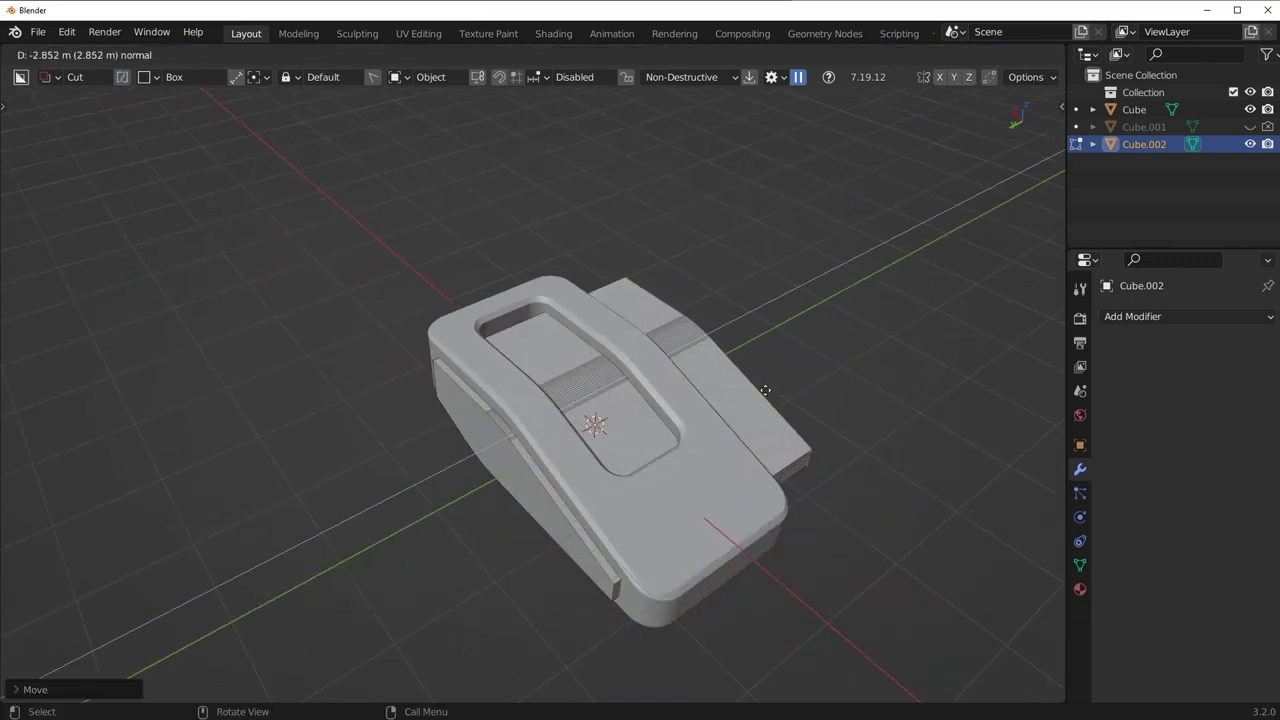
left_click(750, 403)
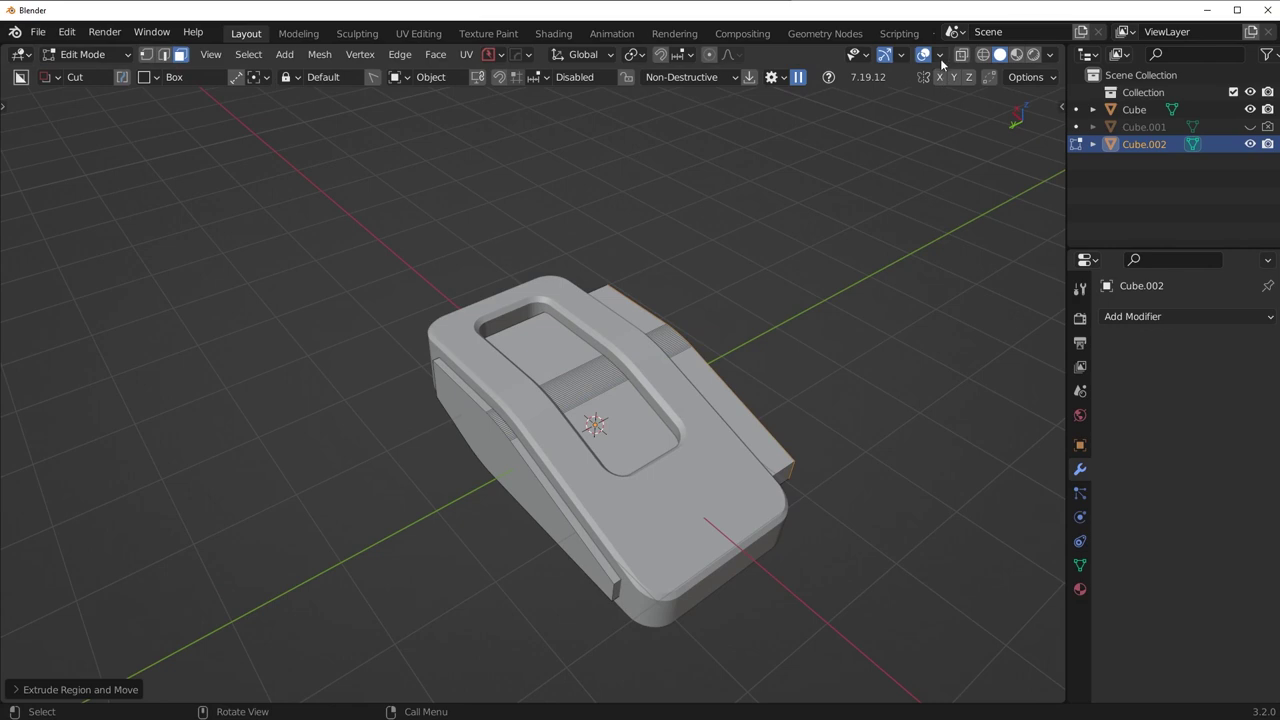
Turn on the Face Orientation overlay to check the extruded cutter's normals
left_click(940, 56)
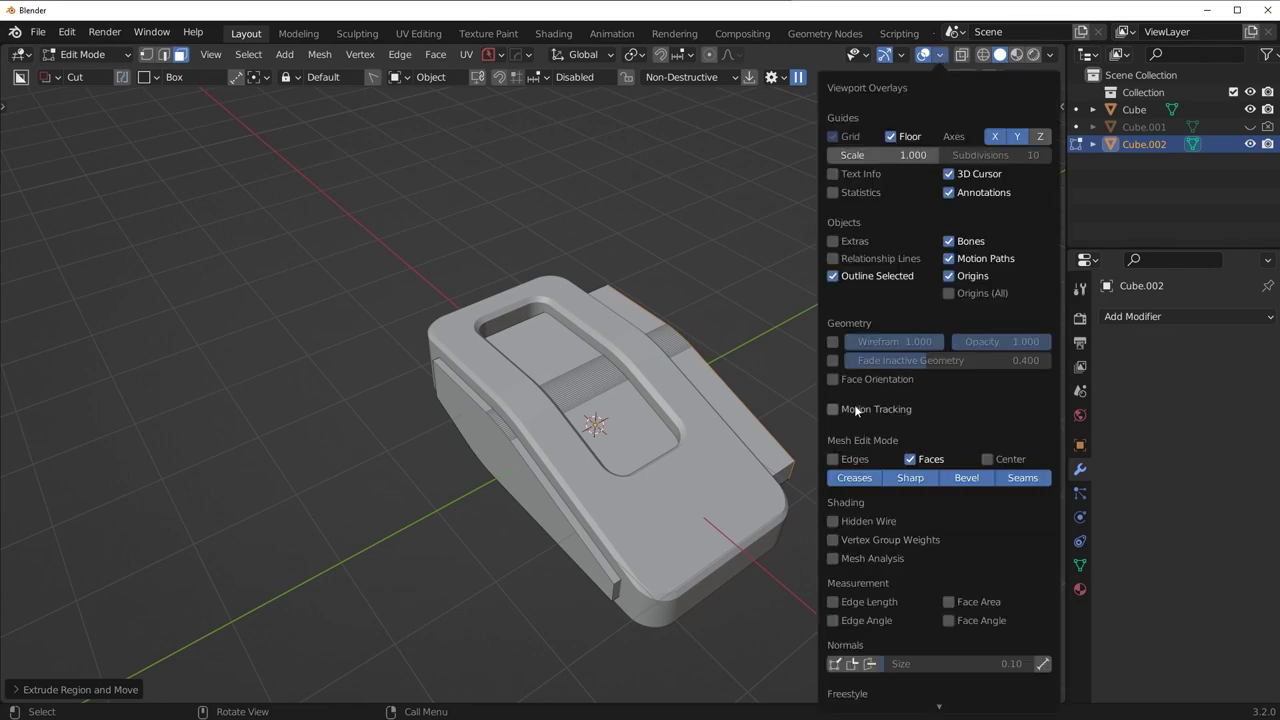
left_click(834, 379)
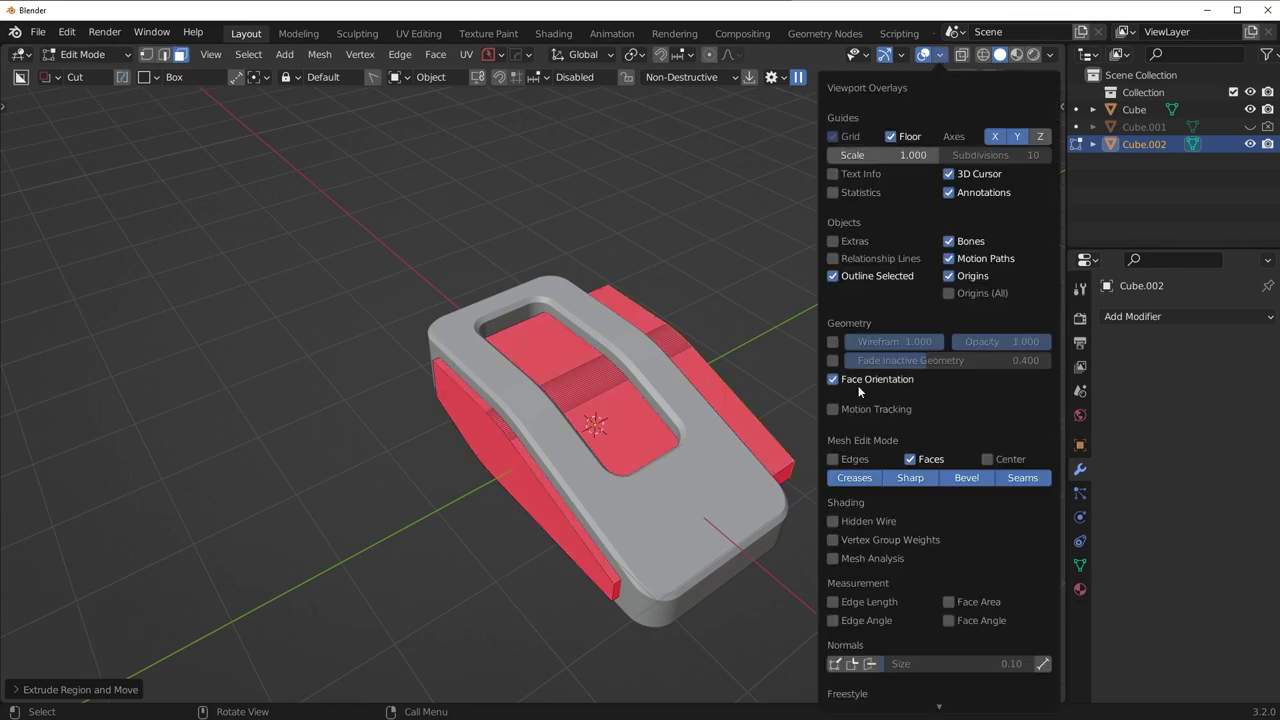
middle_click_drag(661, 449, 699, 466)
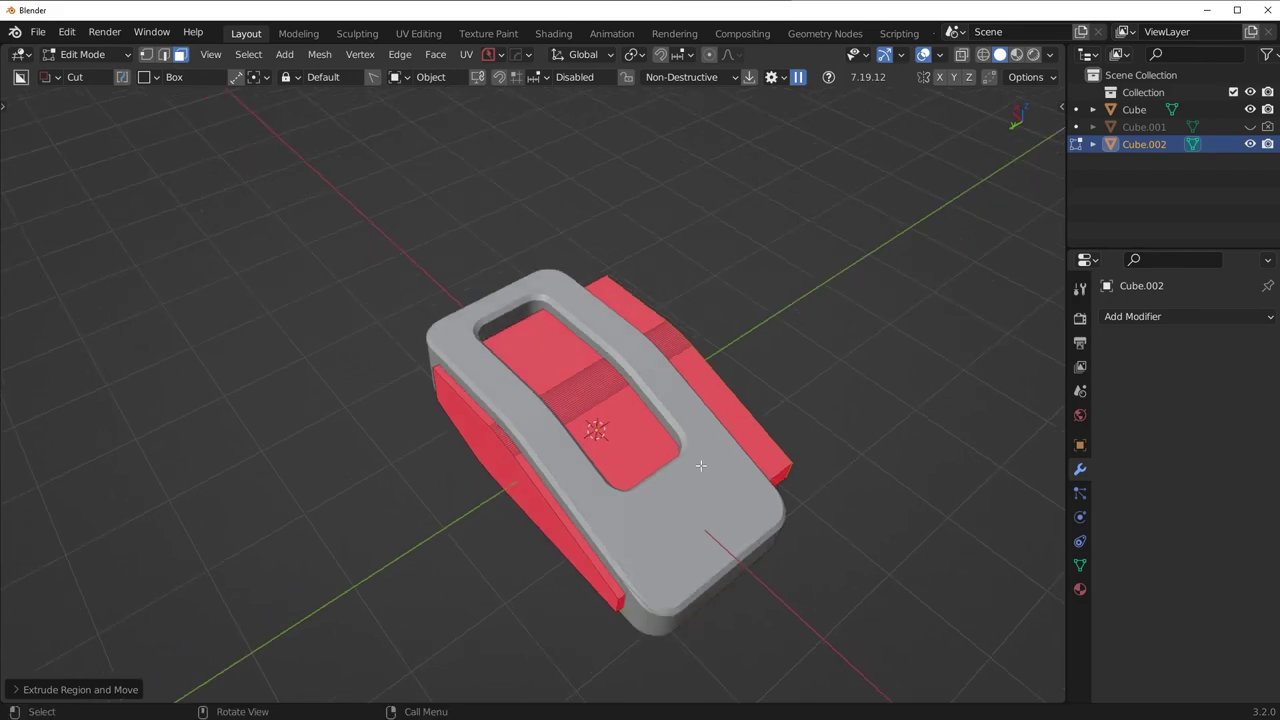
left_click(939, 55)
left_click(874, 384)
left_click(874, 381)
middle_click_drag(683, 381, 602, 425)
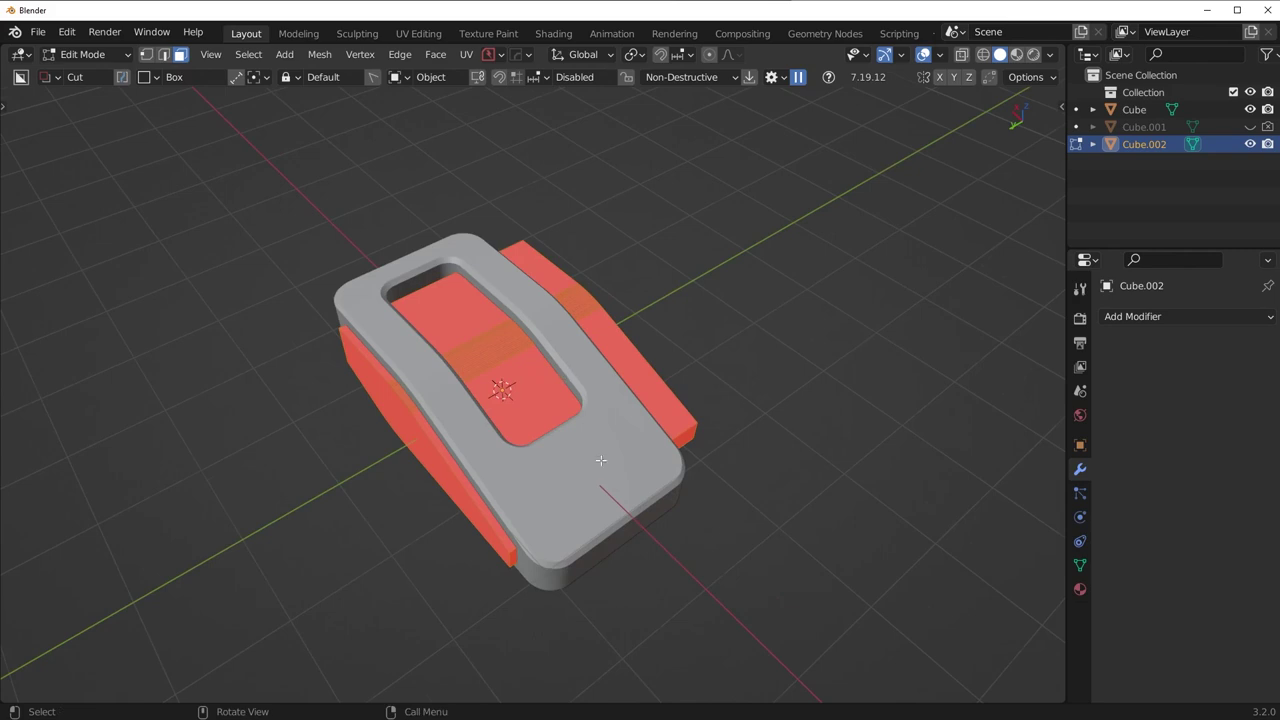
Recalculate the normals of the selected cutter mesh so that its faces point outward
scroll(472, 421, "up", 3)
key("shift+n")
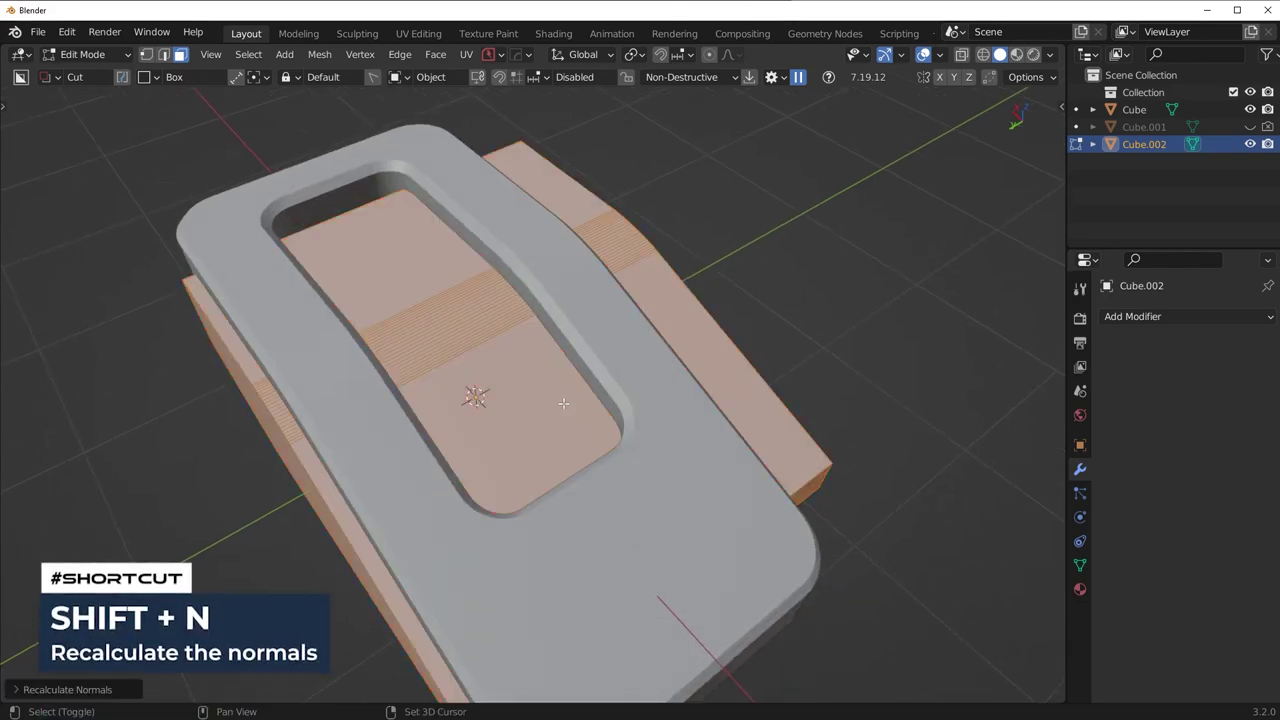
scroll(557, 400, "down", 2)
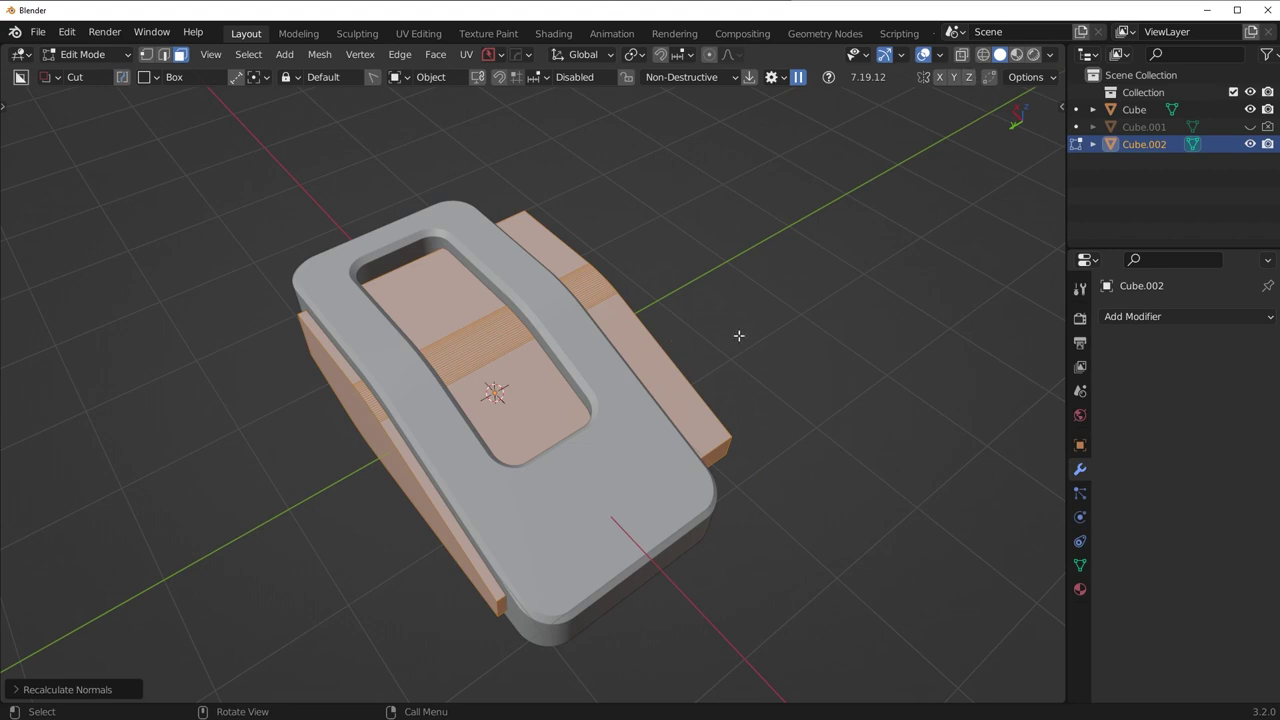
key("ctrl+z")
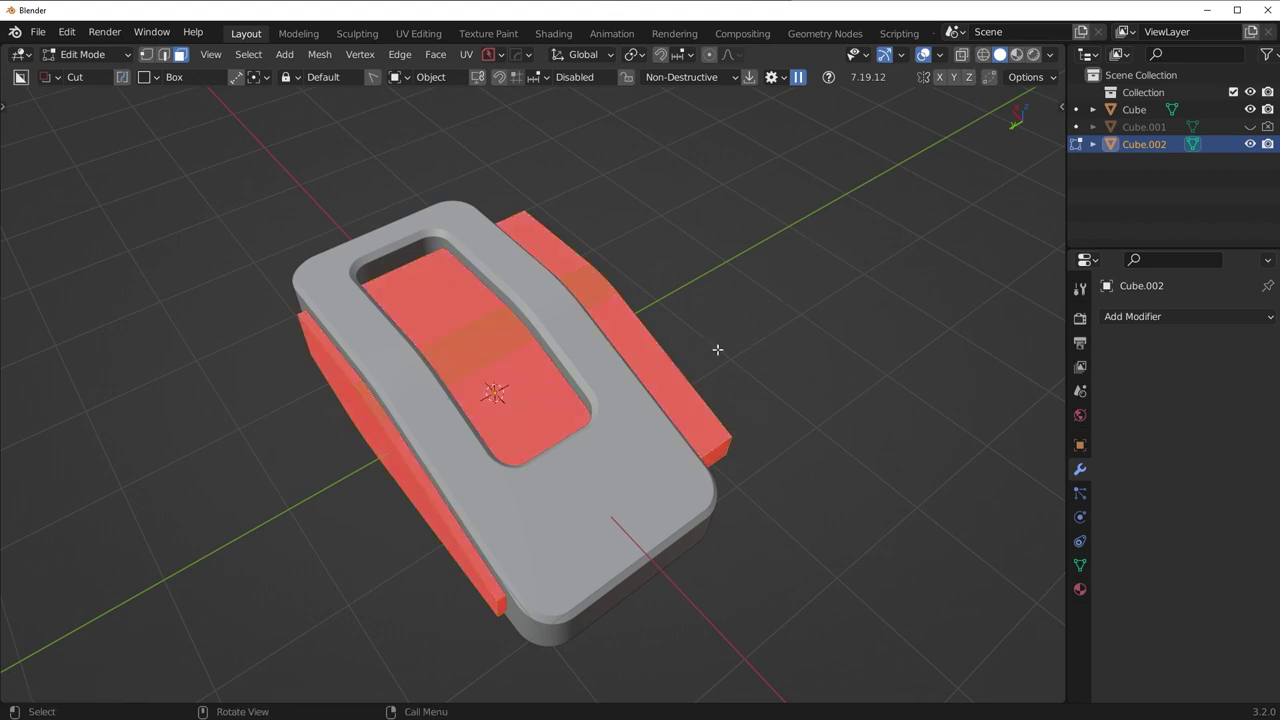
key("shift+n")
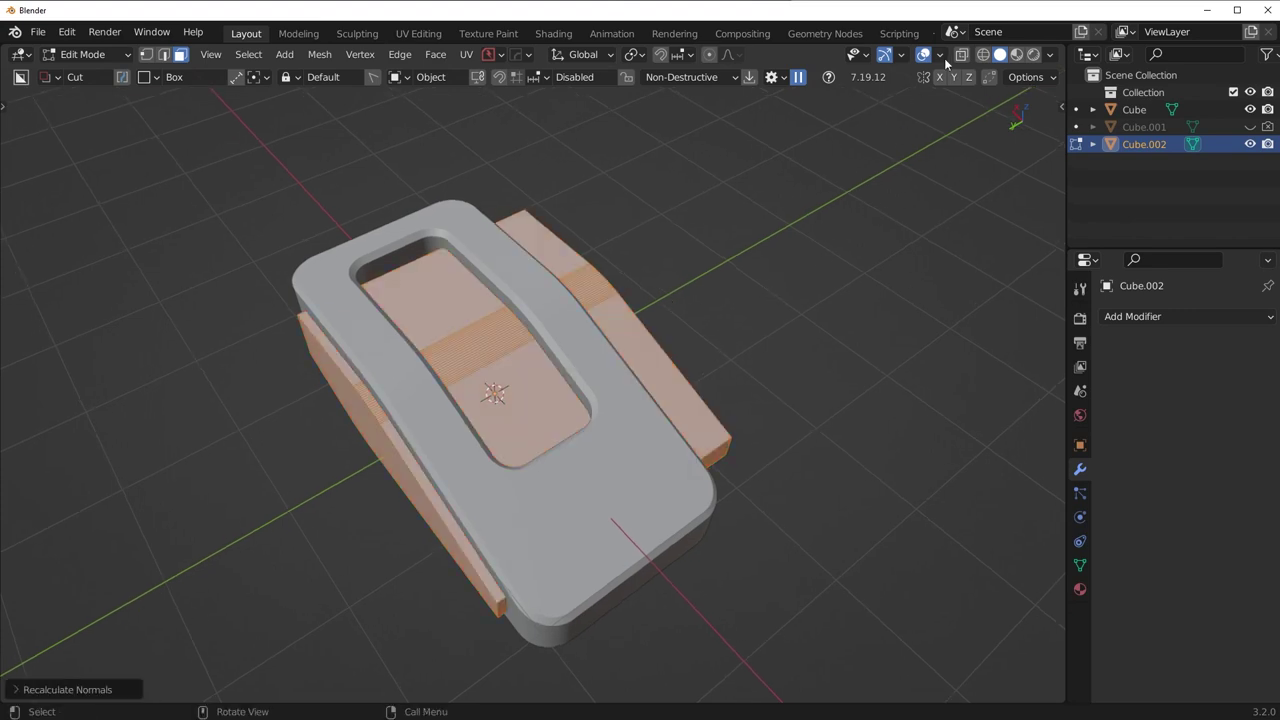
left_click(941, 55)
middle_click_drag(474, 471, 626, 537)
Return to Object Mode and cut the side cutter from the body with a Bool Tool Brush Difference
key("Tab")
left_click(615, 342)
middle_click_drag(636, 385, 673, 394)
left_click(686, 397, "shift")
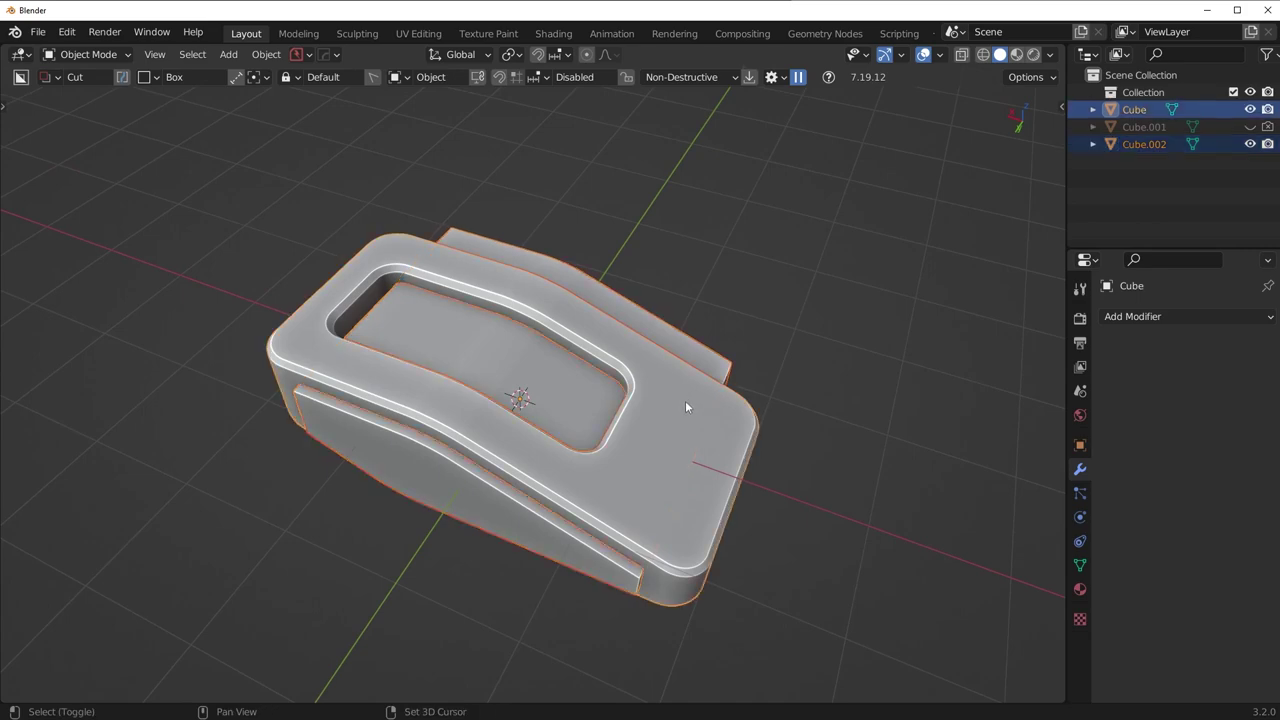
key("ctrl+shift+b")
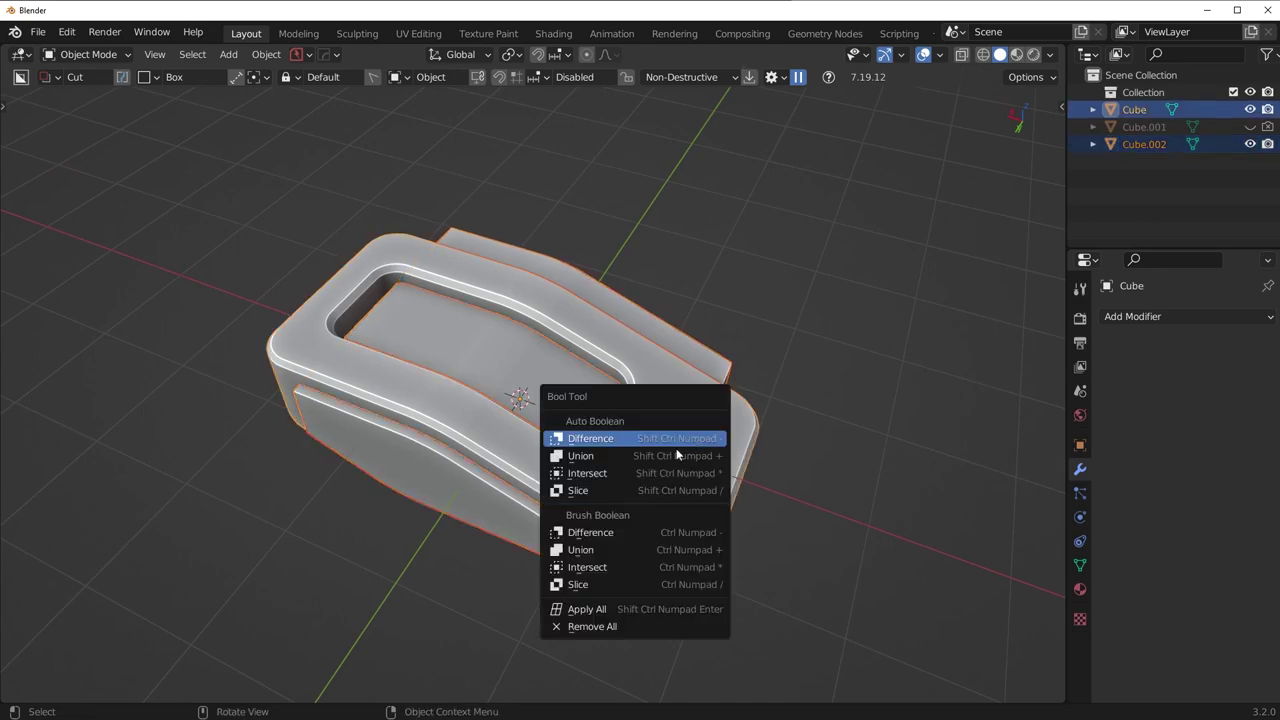
left_click(621, 534)
mouse_move(591, 490)
middle_mouse_down()
mouse_move(624, 480)
mouse_move(649, 443)
mouse_move(618, 431)
middle_mouse_up()
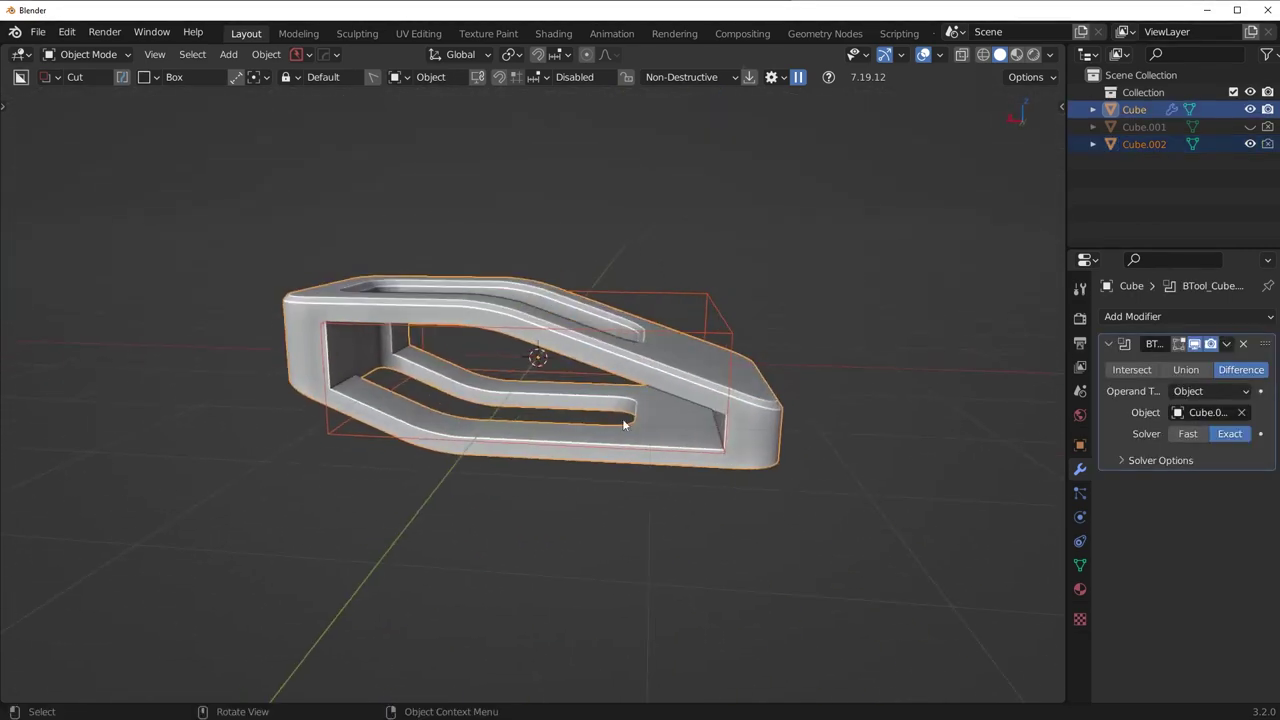
Add a cube in the back view, tilt it to lean over the body's sloping end, and move it about 1.2 m onto that end
key("KP_1")
key("ctrl+KP_1")
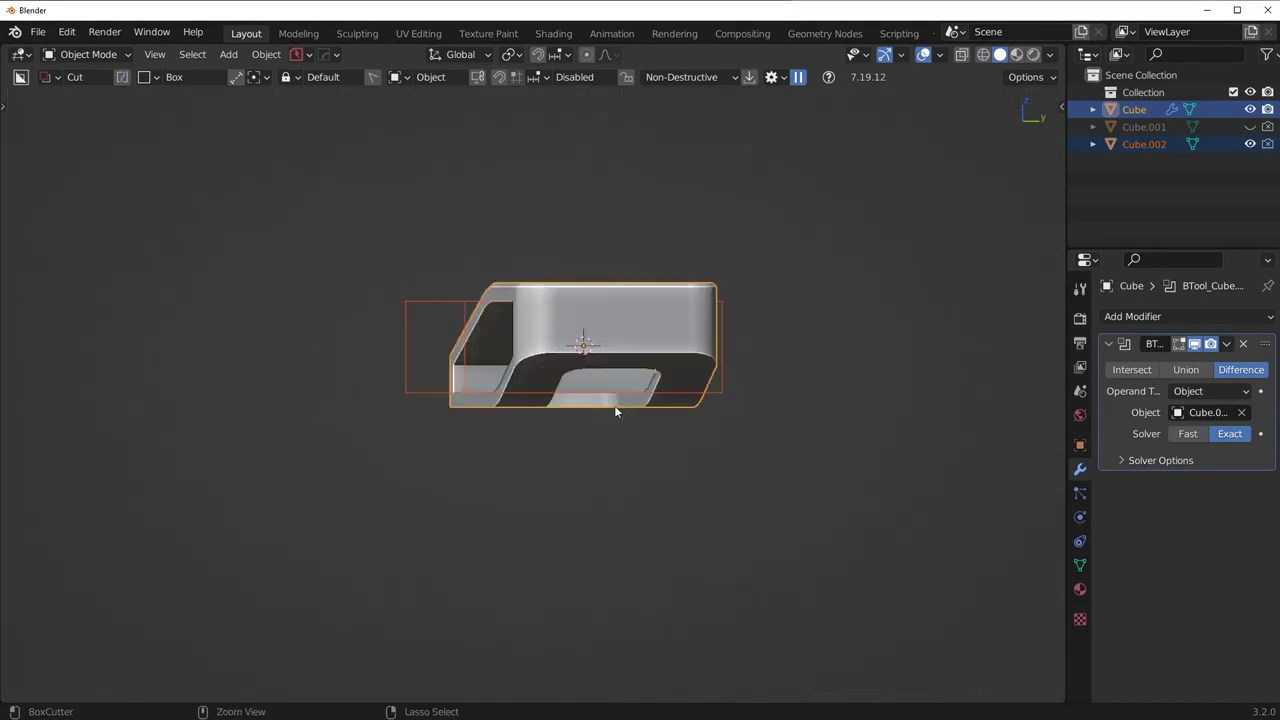
scroll(597, 386, "up", 2)
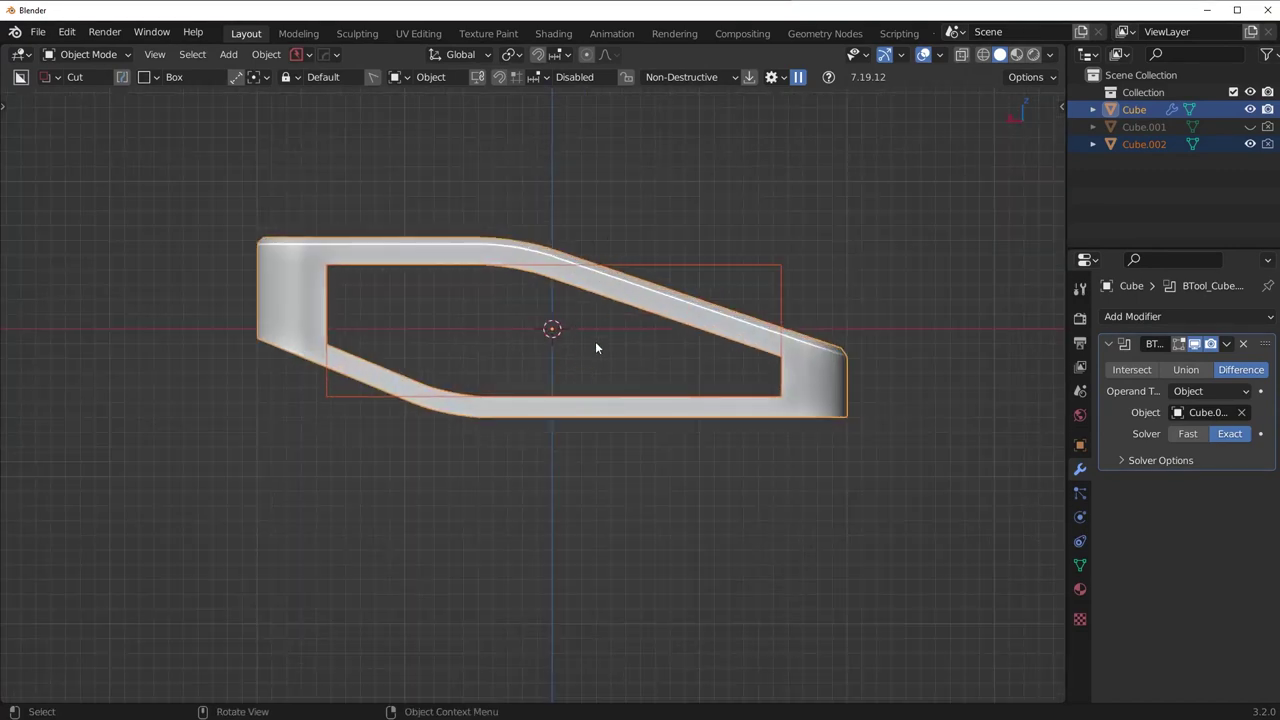
key("shift+a")
mouse_move(764, 213)
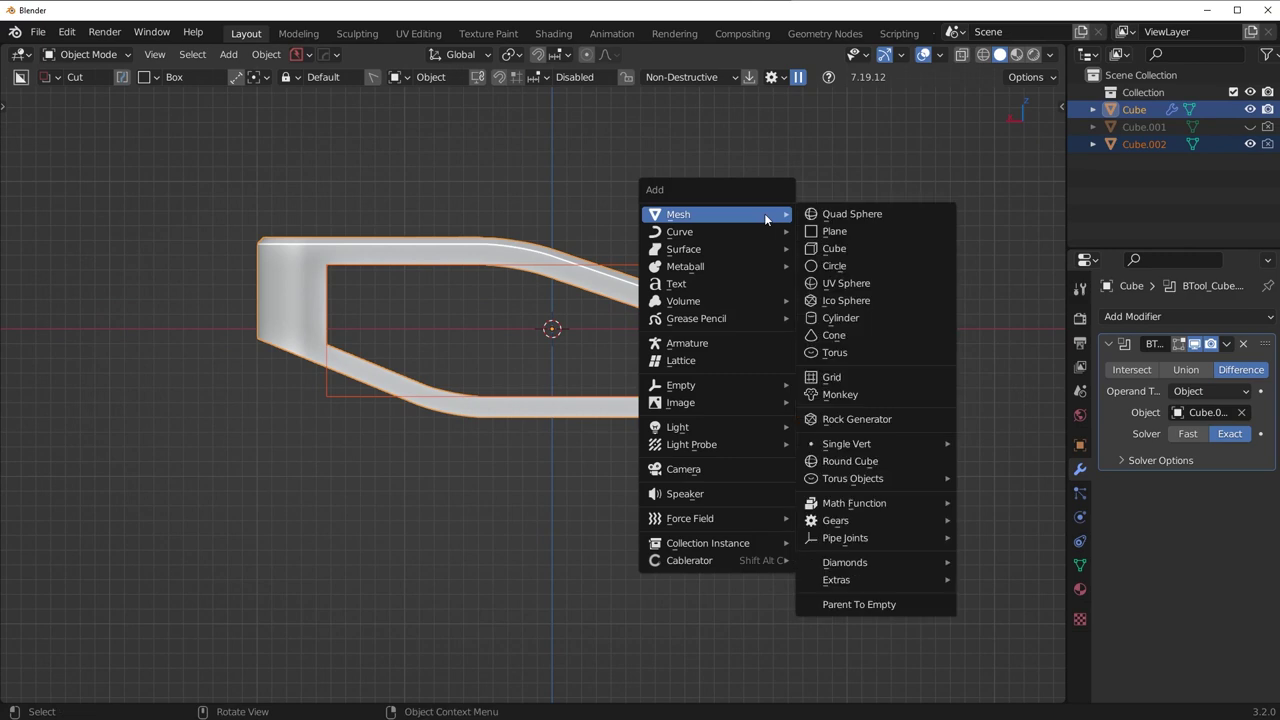
left_click(848, 247)
key("r")
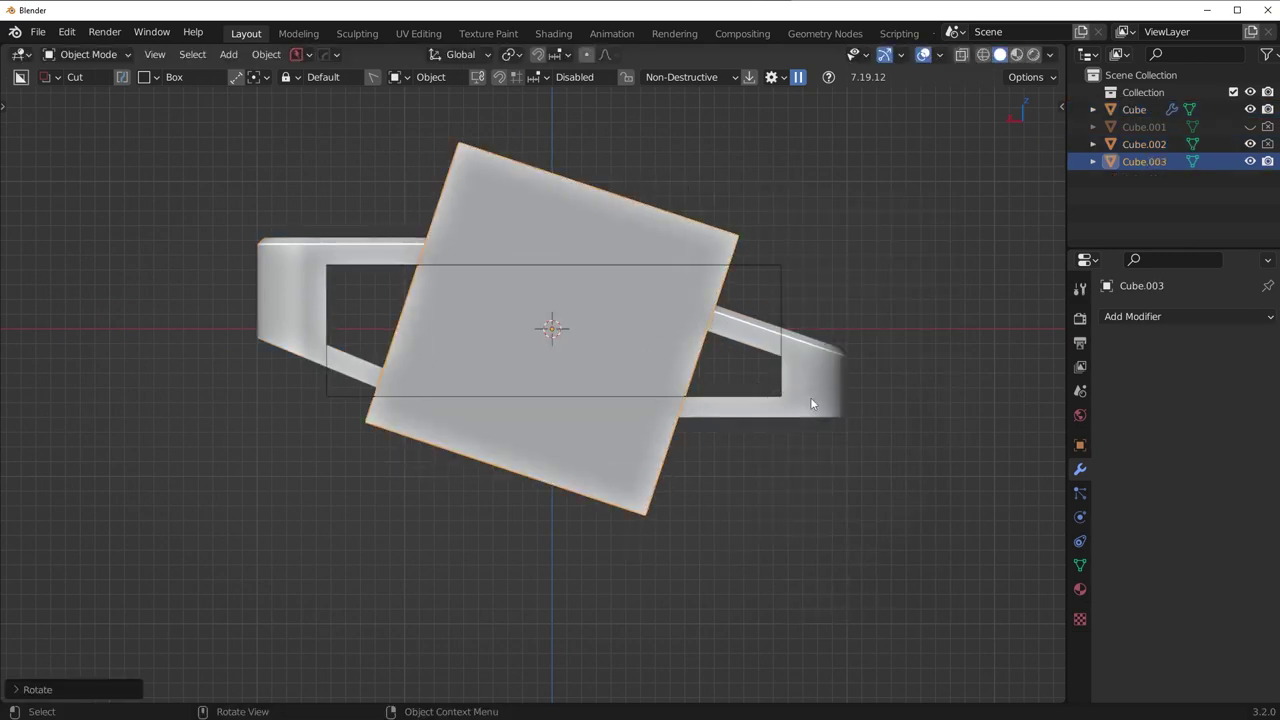
left_click(814, 400)
key("g")
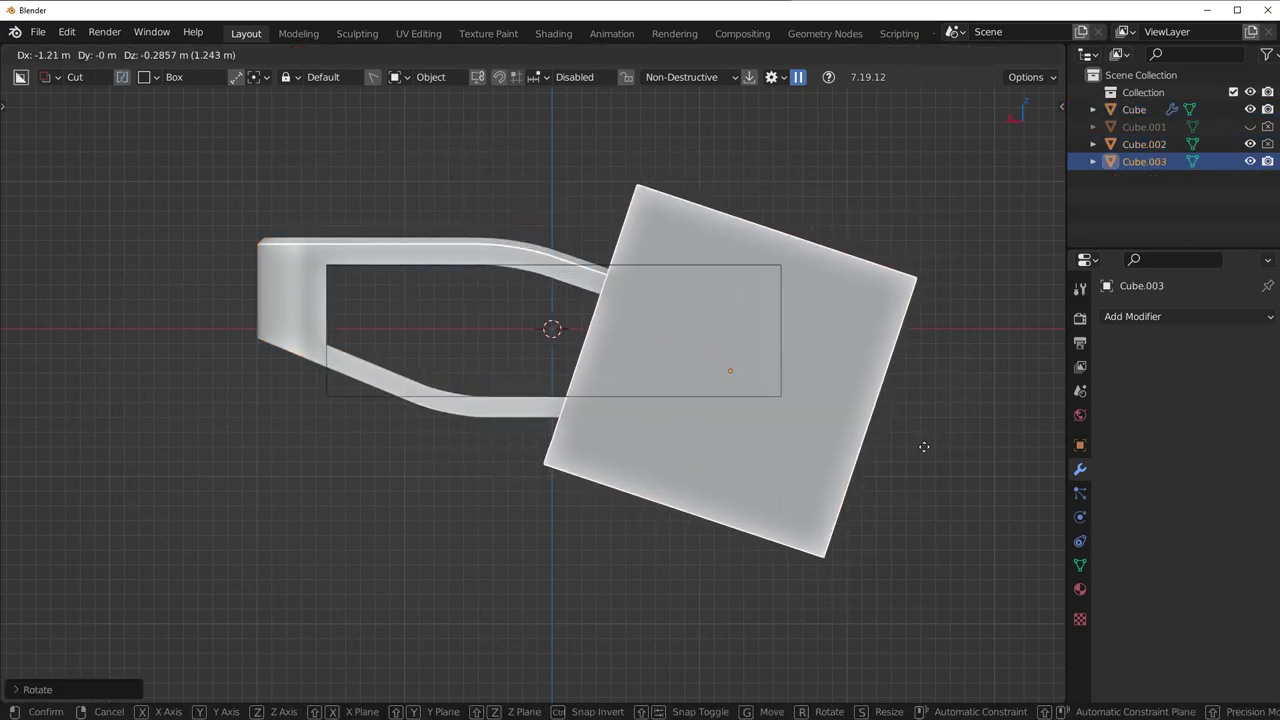
left_click(859, 459)
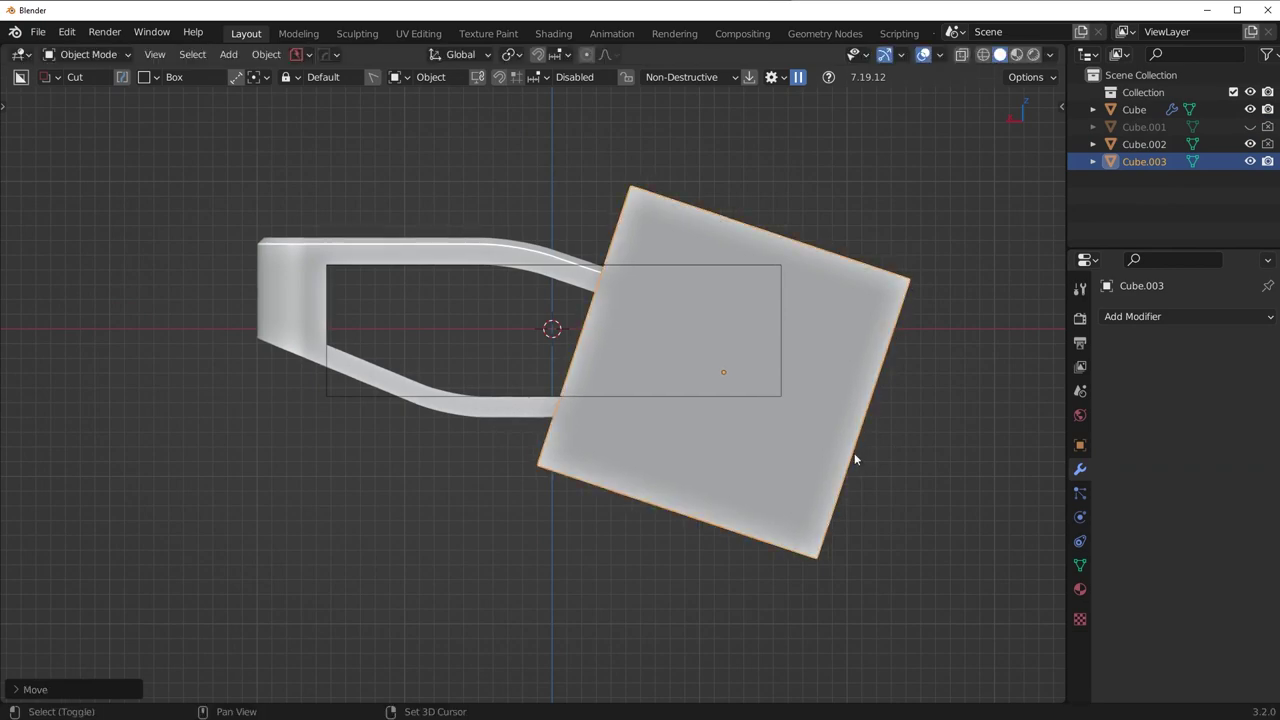
Scale the side cutter down uniformly to about 0.94 to thicken the frame around the side opening
left_click(758, 395)
key("s")
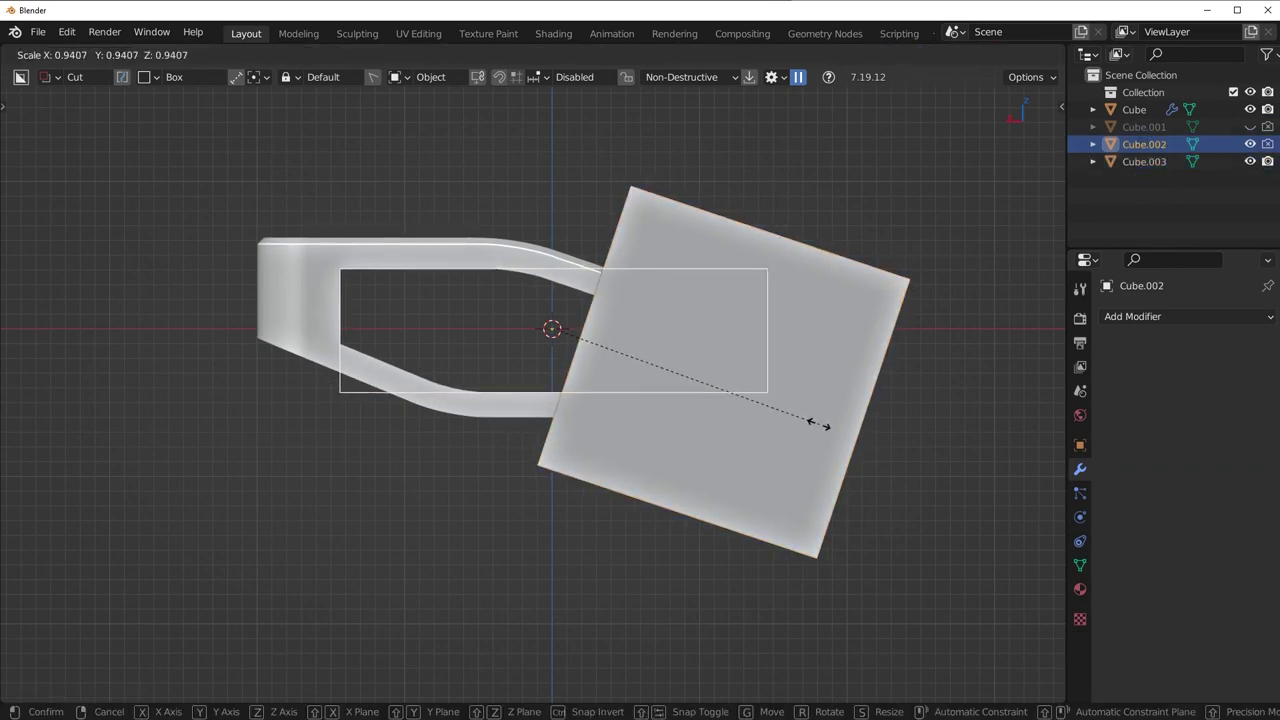
left_click(818, 412)
Select the tilted cube and stretch it along the Y axis well beyond both sides of the body
middle_click_drag(818, 411, 722, 472)
scroll(711, 440, "down", 3)
left_click(700, 411)
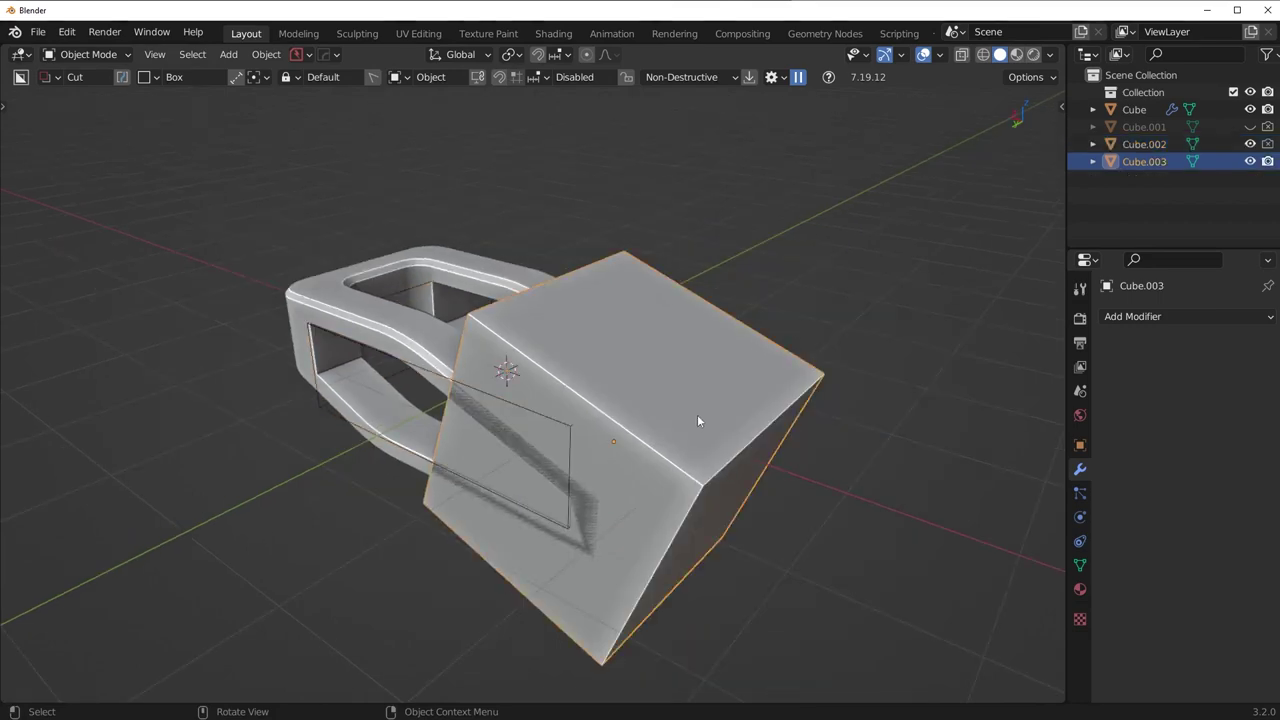
scroll(700, 411, "down", 2)
key("s")
key("y")
left_click(888, 368)
Subtract the tilted cube from the side cutter with a Bool Tool Brush Difference and hide both cutter objects
middle_click_drag(888, 368, 677, 428)
scroll(670, 428, "up", 3)
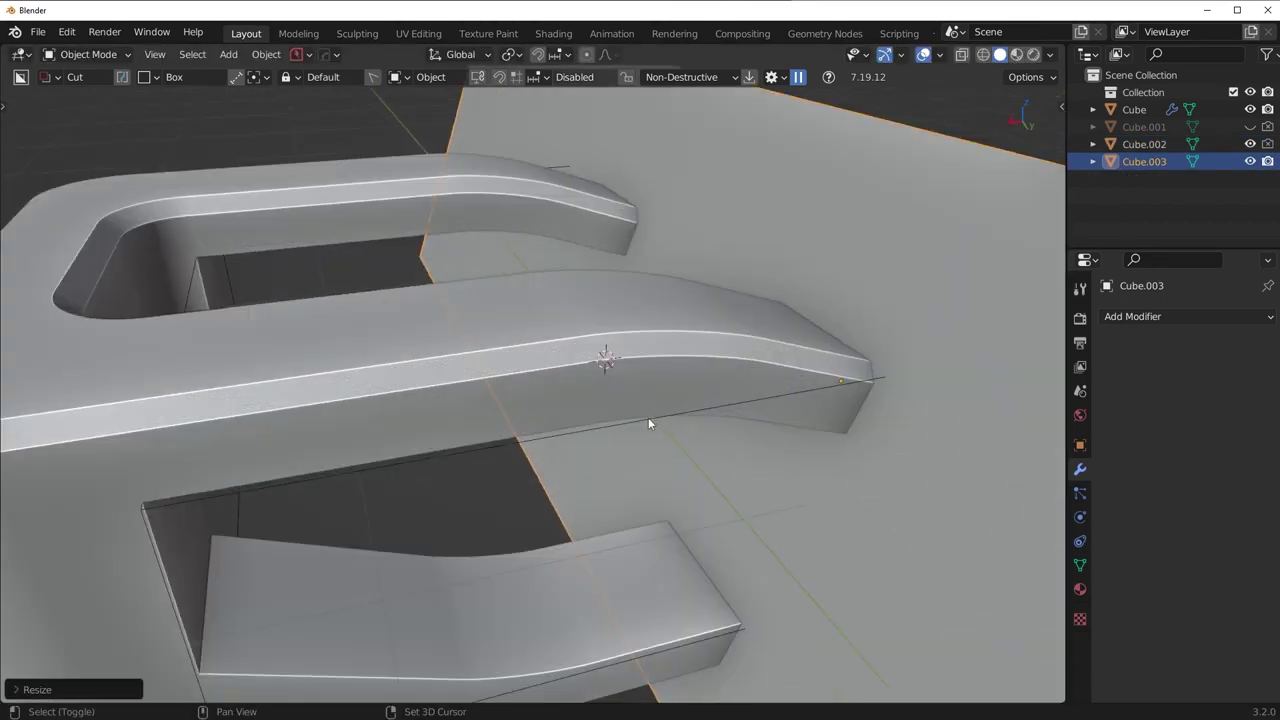
left_click(650, 418, "shift")
scroll(668, 420, "down", 5)
middle_click_drag(672, 420, 658, 426)
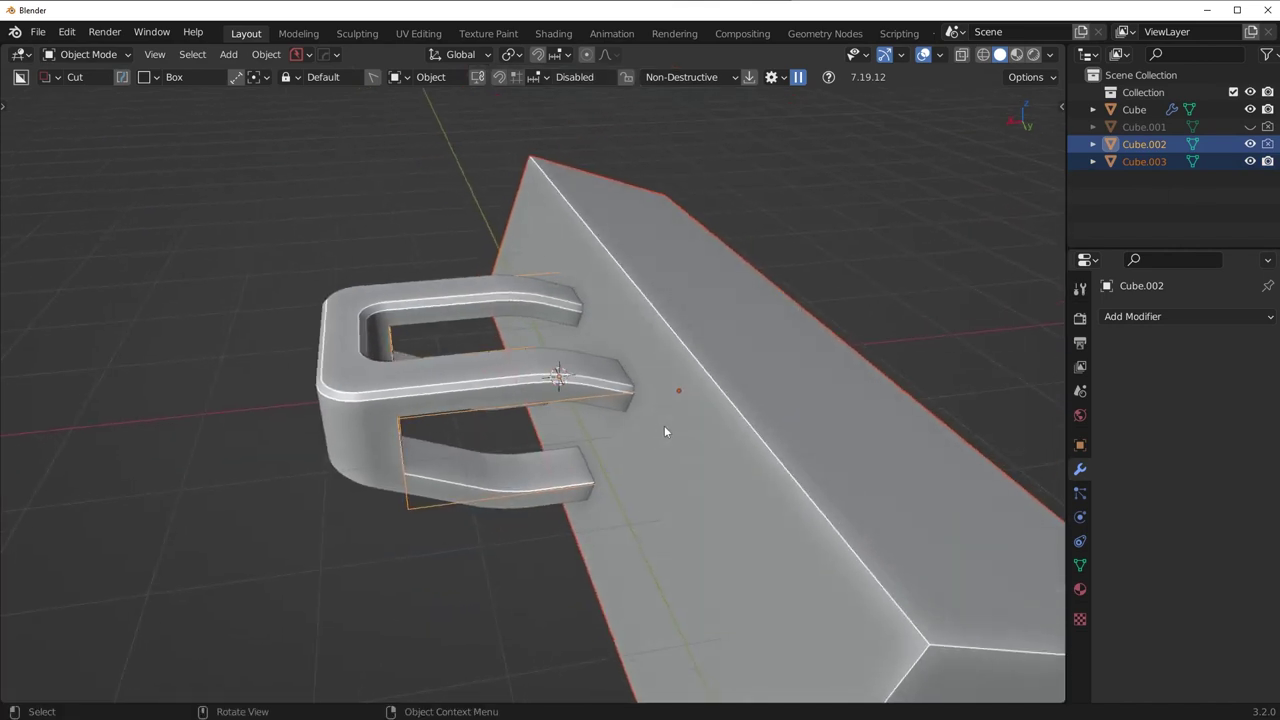
key("shift+ctrl+b")
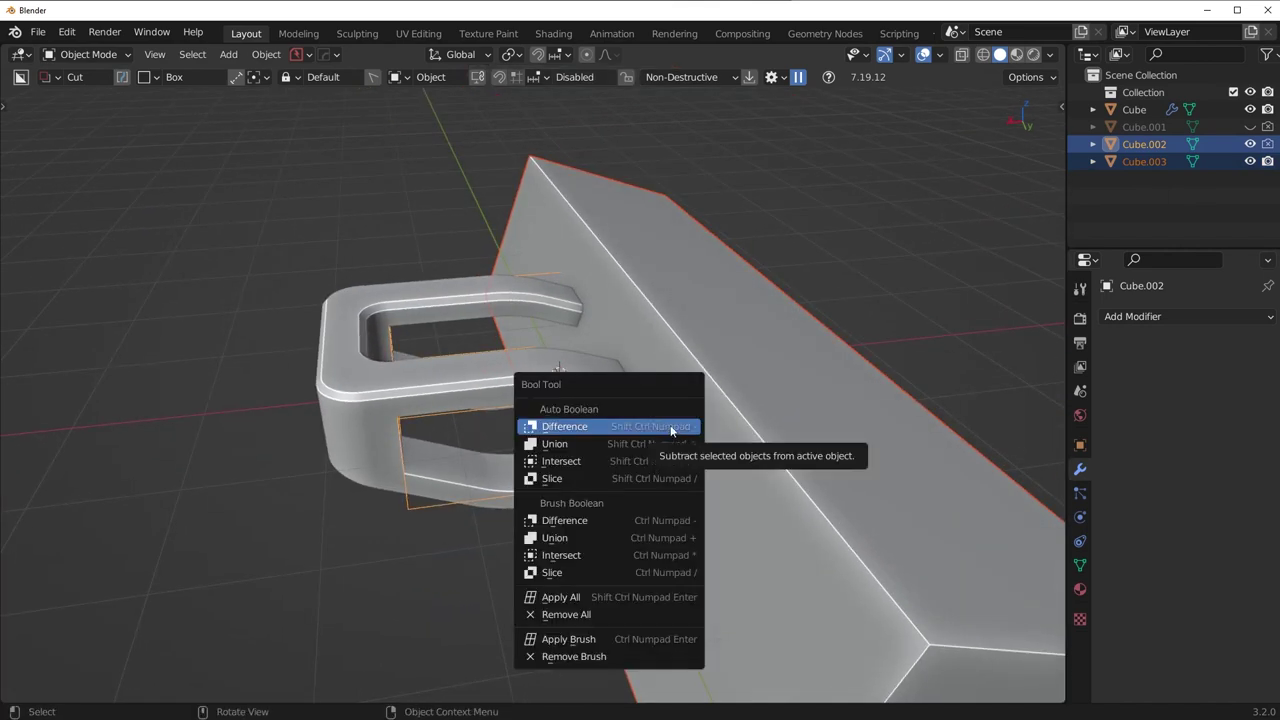
left_click(588, 520)
middle_click_drag(587, 518, 478, 418)
key("h")
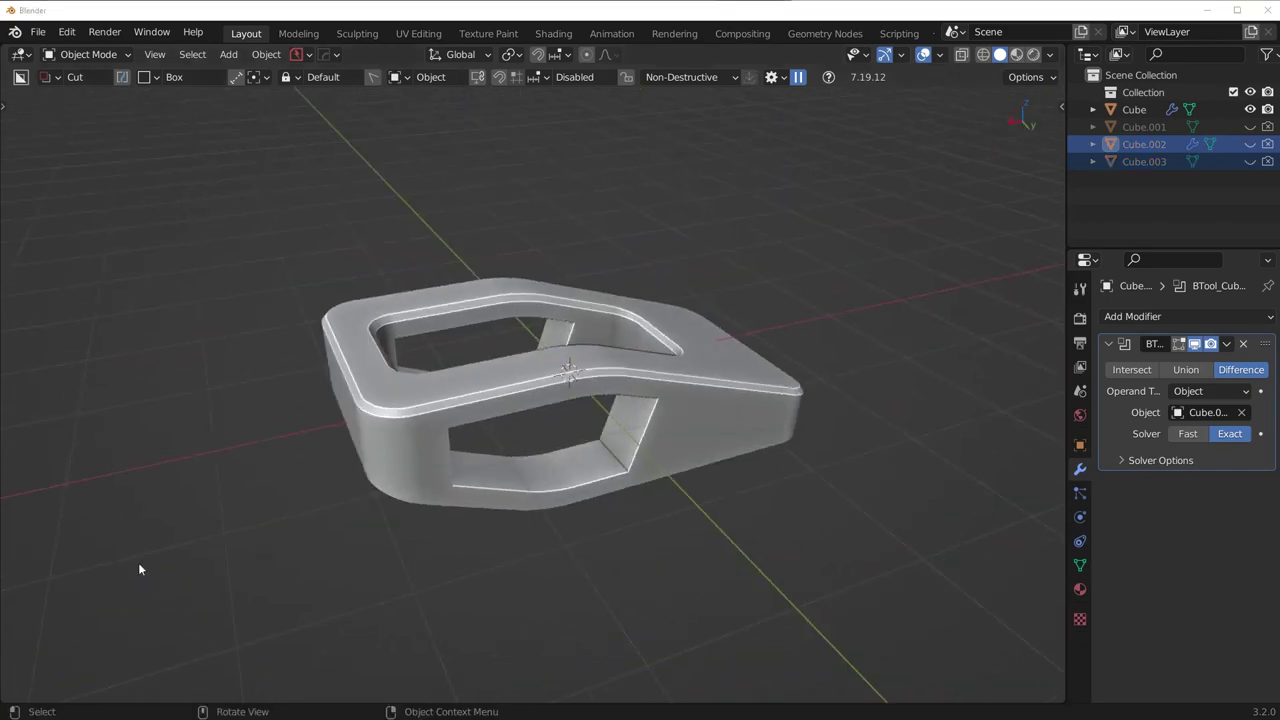
Select the body and frame it in the viewport, showing its side opening
middle_click_drag(139, 569, 583, 500)
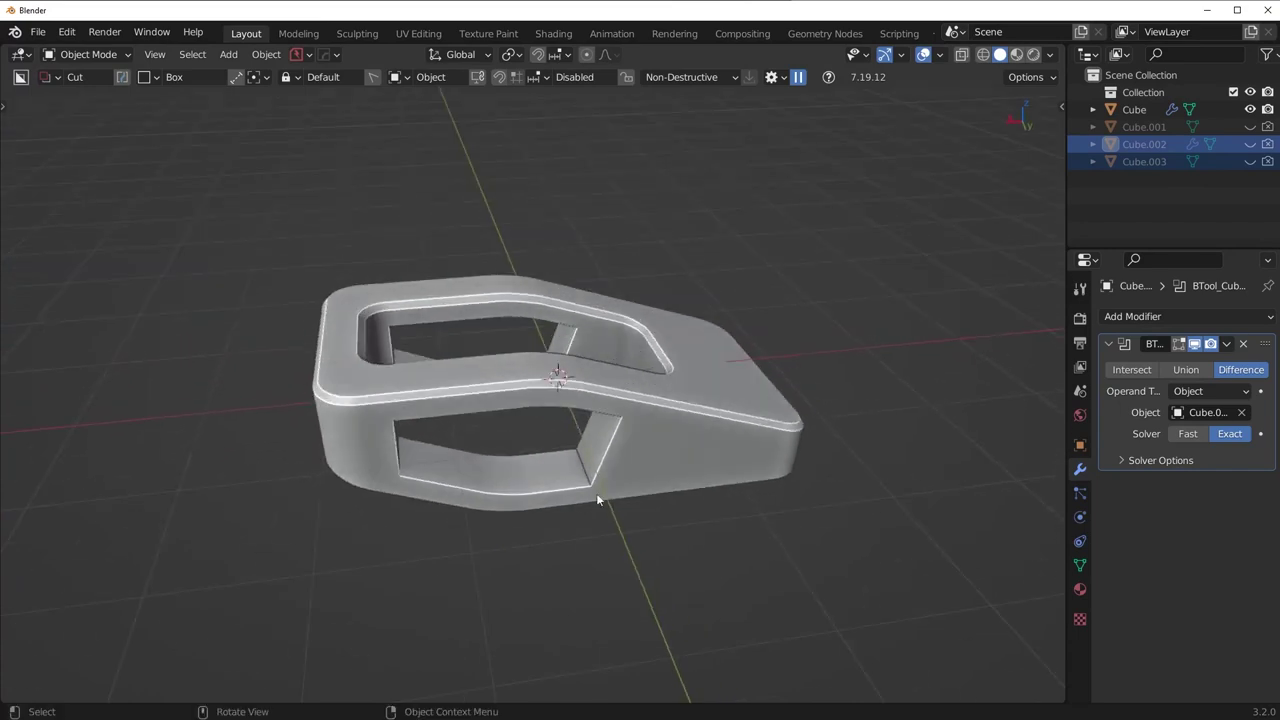
left_click(649, 470)
key("KP_Decimal")
middle_click_drag(651, 463, 643, 430)
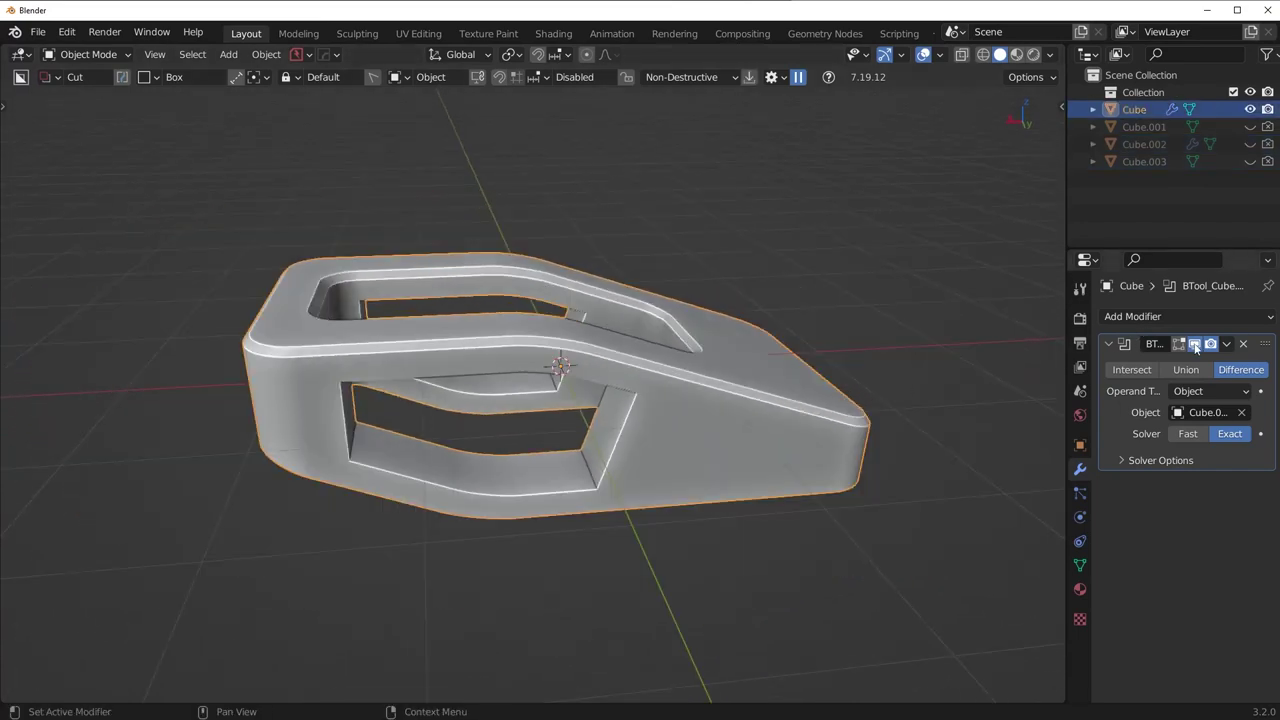
Preview the body with and without its Boolean modifier and apply that modifier to the mesh
left_click(1194, 344)
left_click(1194, 344)
left_click(1228, 344)
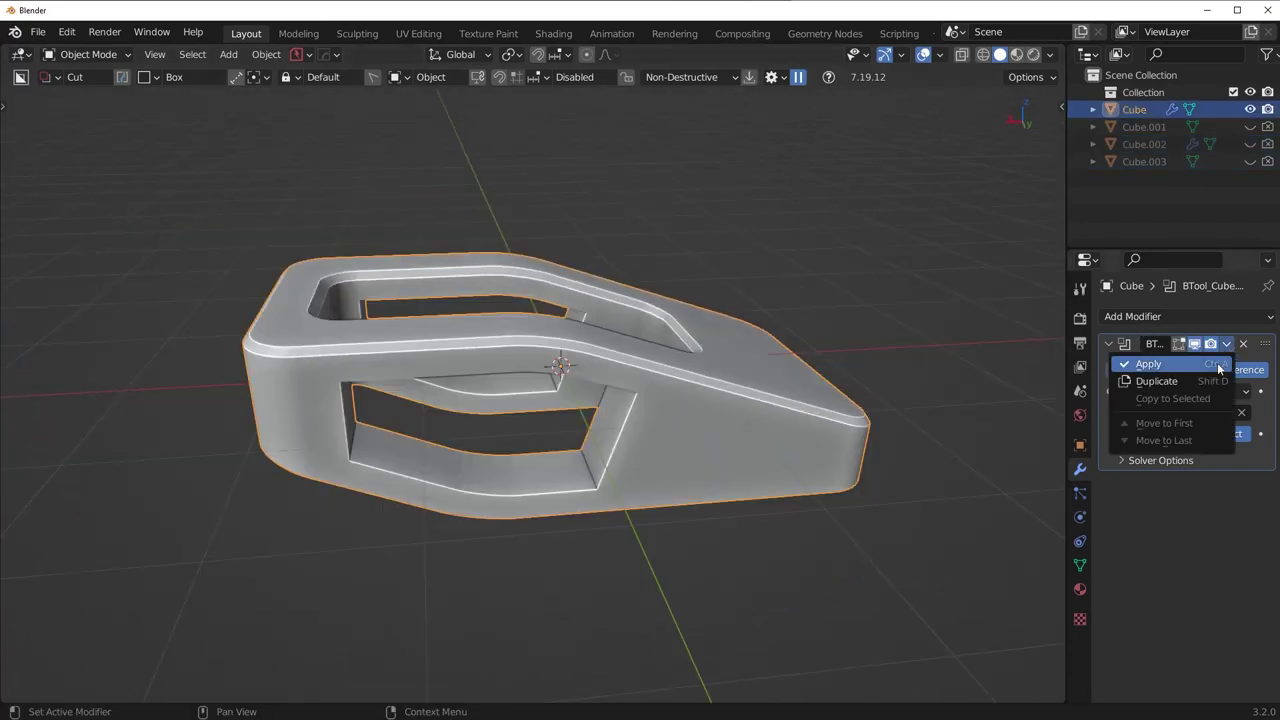
left_click(1217, 362)
Bevel the lower and upper corner edges of the near side opening toward the tapered end with 13 segments, about 0.09 m wide
key("Tab")
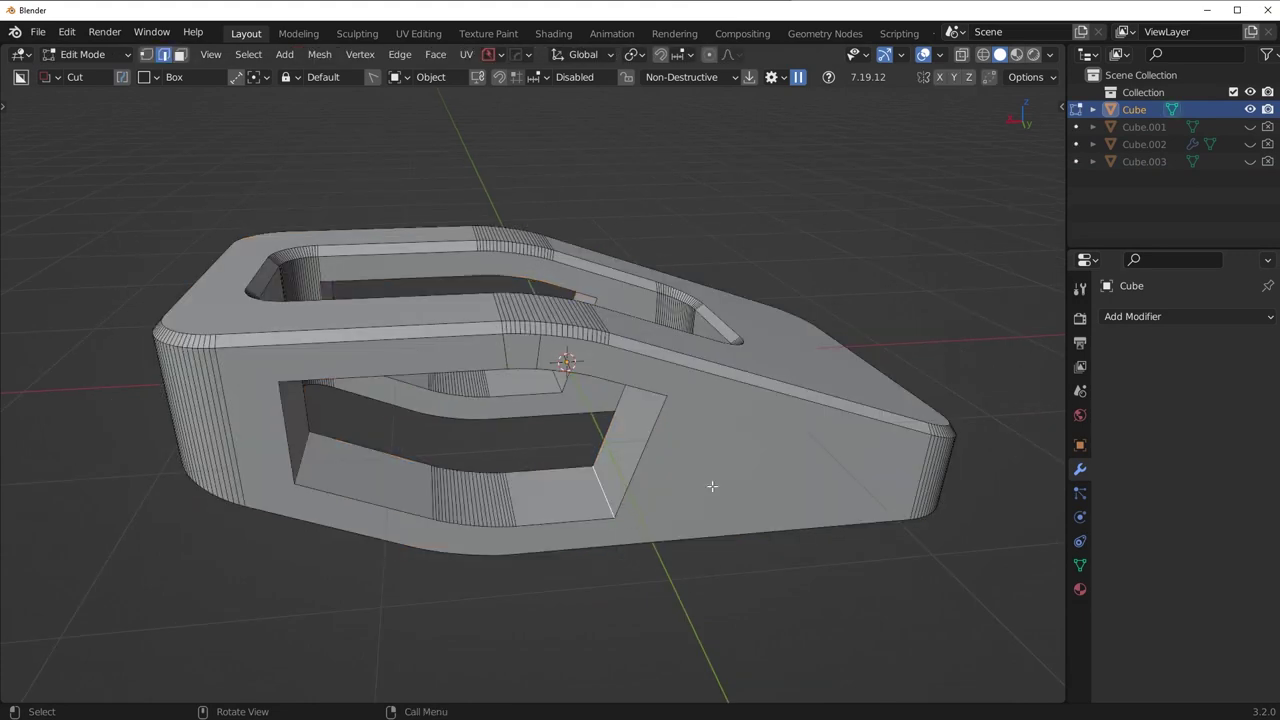
middle_click_drag(670, 494, 771, 437)
key("ctrl+b")
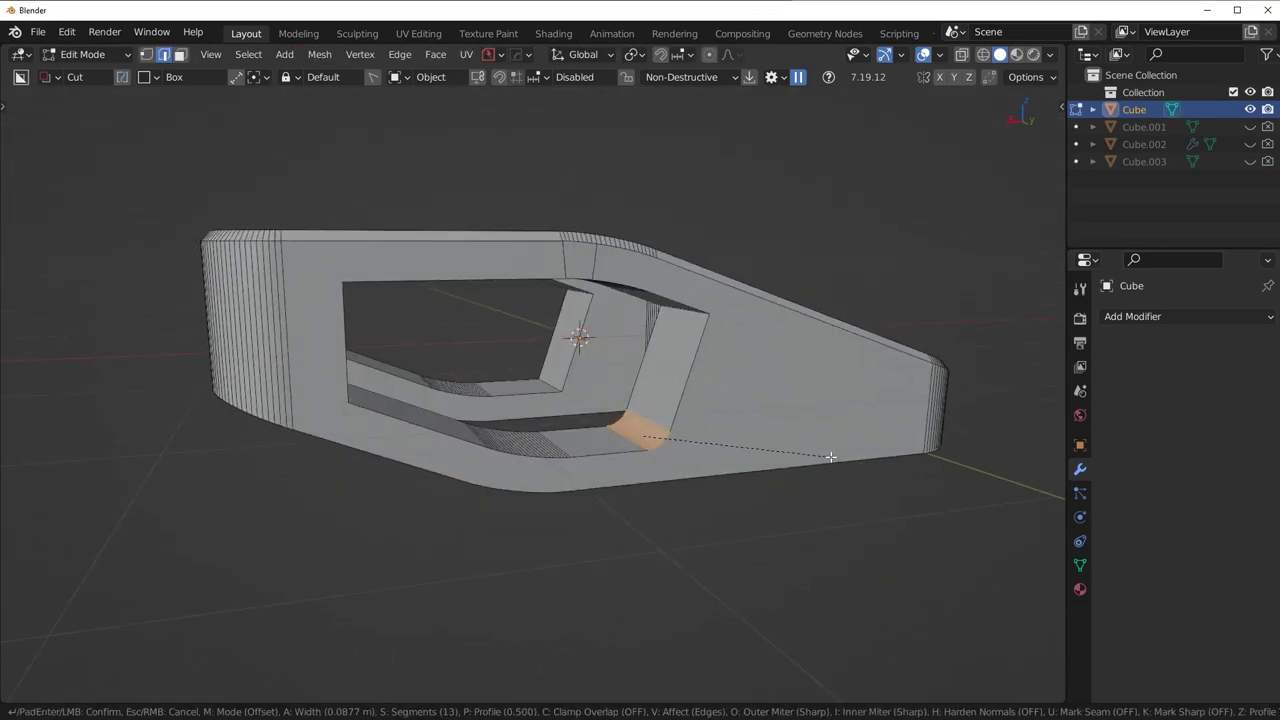
left_click(871, 444)
left_click(693, 314)
key("ctrl+b")
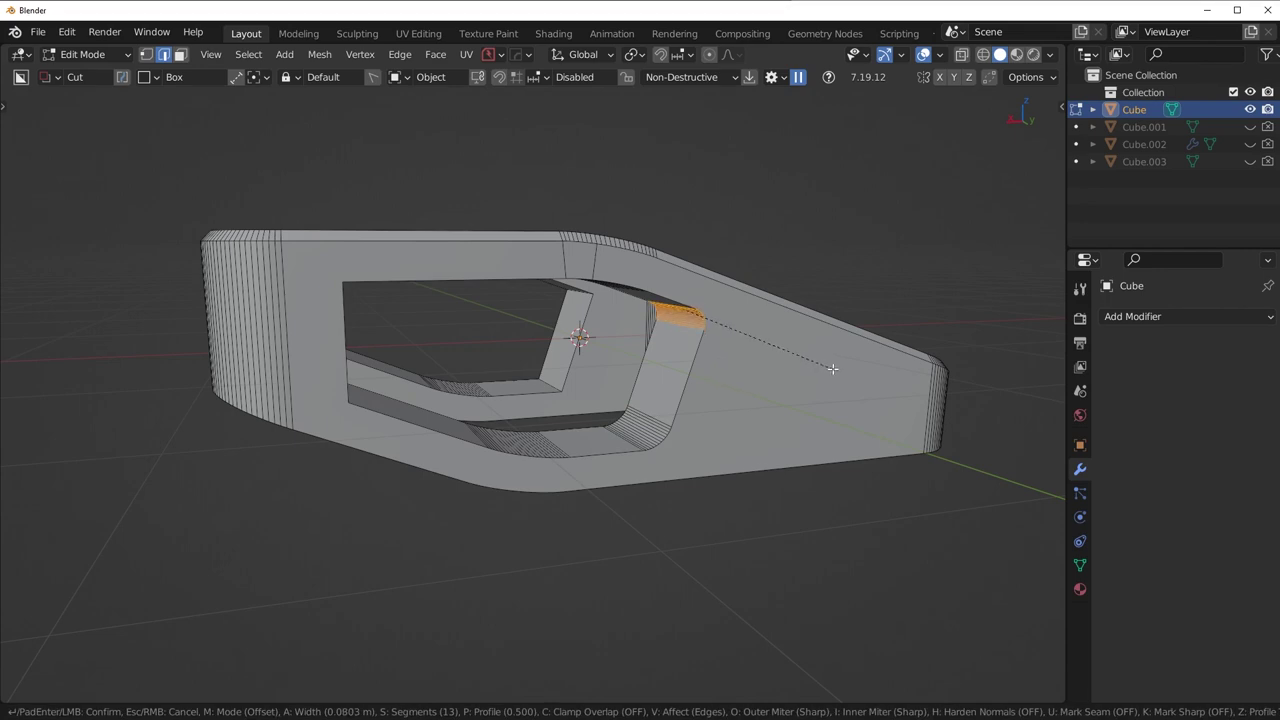
left_click(866, 386)
Round the two corner edges of the near side opening at the tall end with bevels and return to Object Mode
middle_click_drag(640, 372, 513, 347)
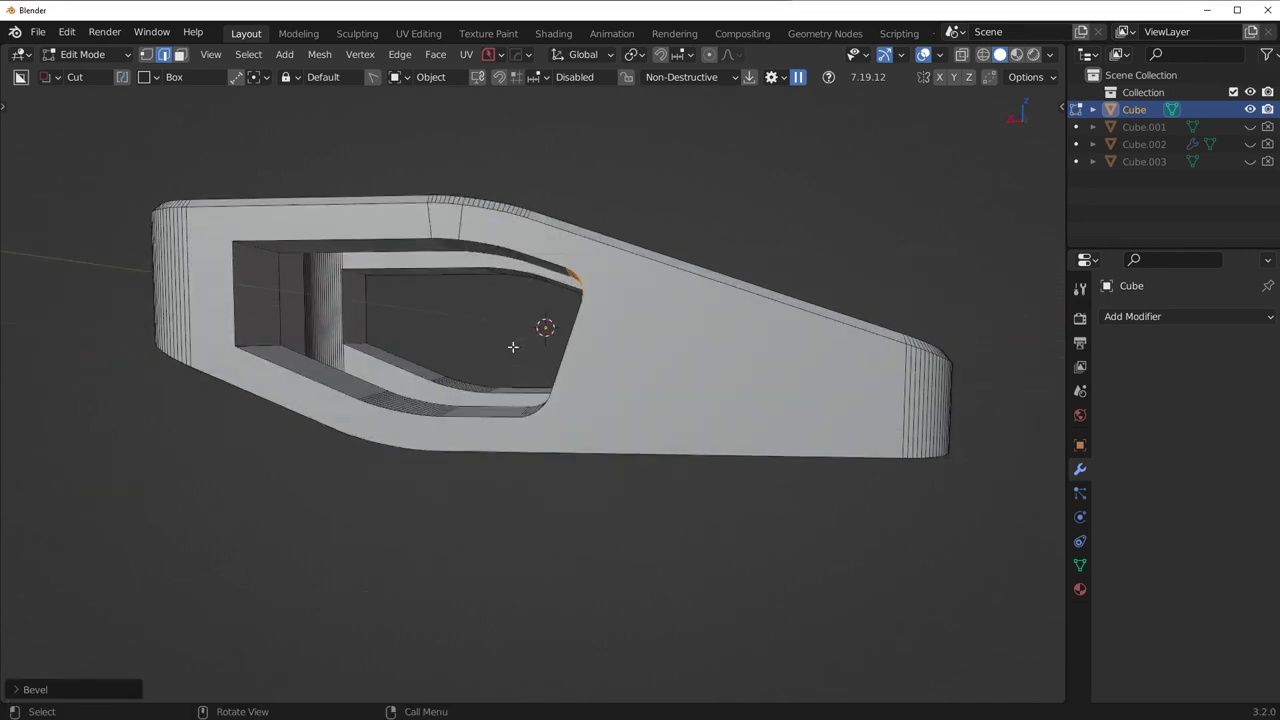
left_click(256, 259)
key("ctrl+b")
left_click(610, 420)
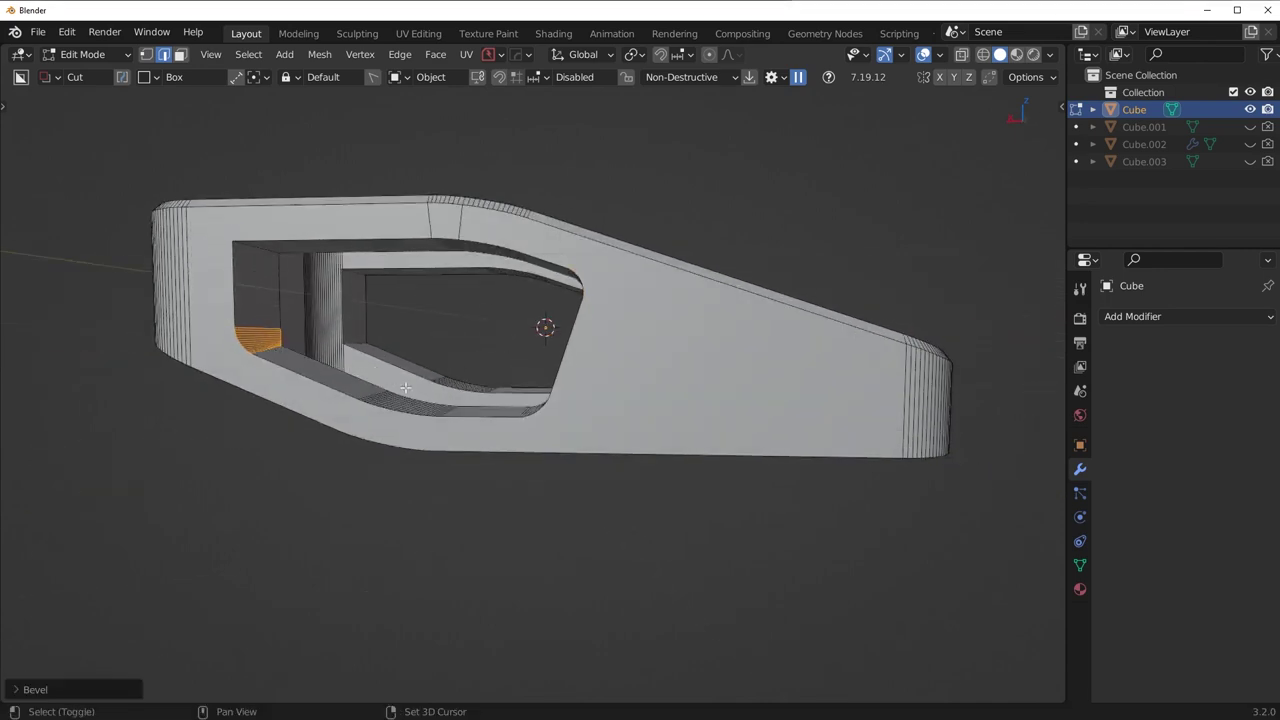
left_click(263, 254)
key("ctrl+b")
left_click(434, 303)
key("Tab")
middle_click_drag(540, 301, 599, 372)
scroll(600, 374, "down", 3)
key("alt+a")
Add a Mirror modifier to the body on the Y axis only and apply it
mouse_move(730, 438)
middle_mouse_down()
mouse_move(595, 440)
mouse_move(621, 394)
mouse_move(746, 450)
middle_mouse_up()
middle_click_drag(463, 348, 593, 438)
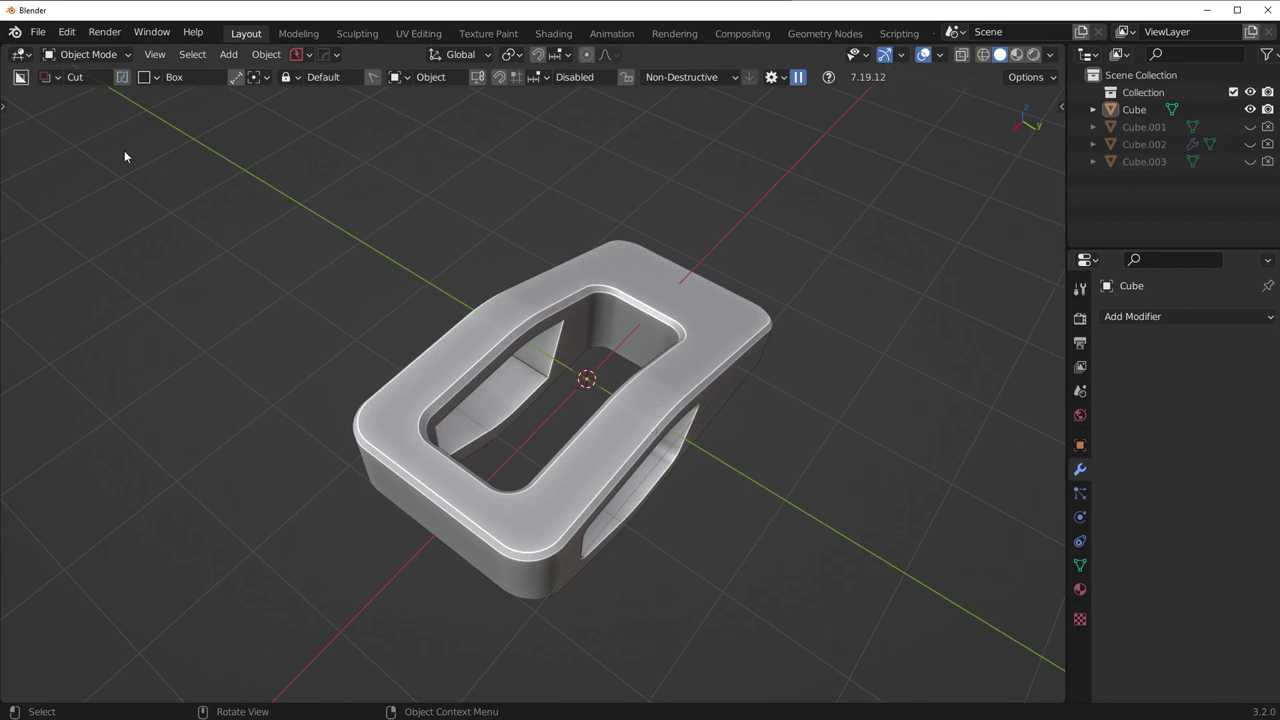
middle_click_drag(560, 250, 674, 297)
left_click(676, 298)
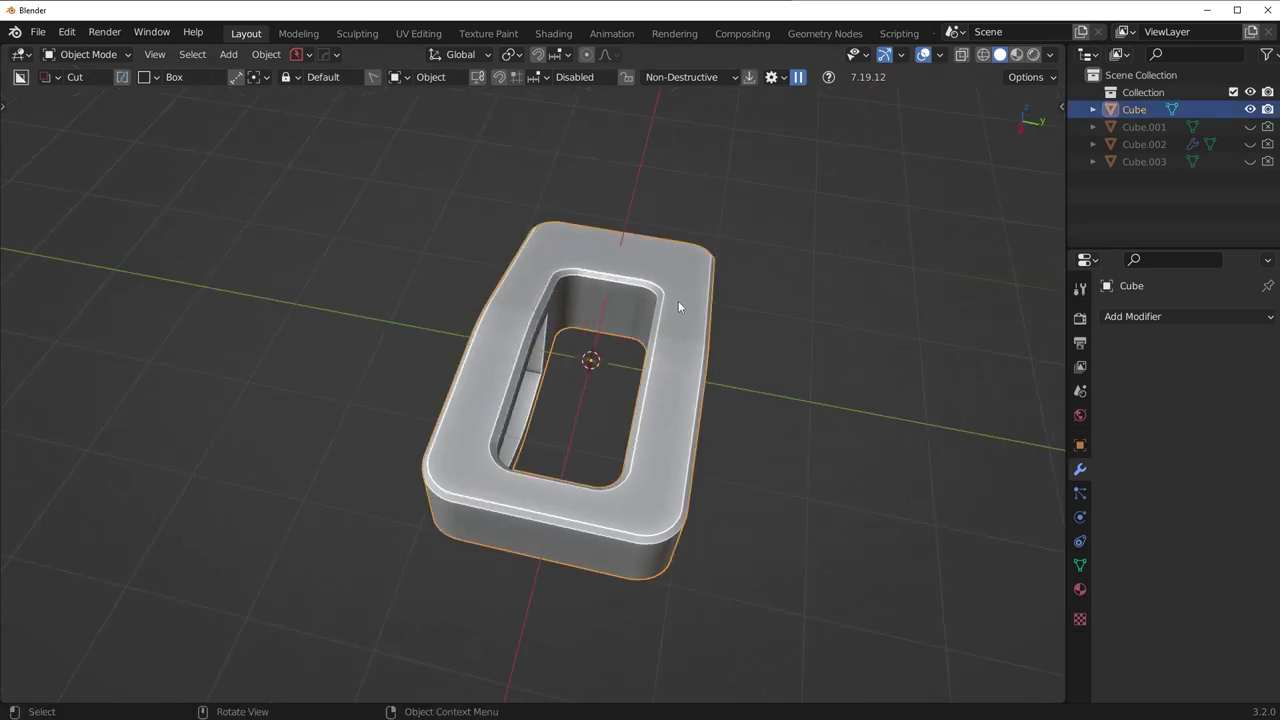
left_click(1164, 317)
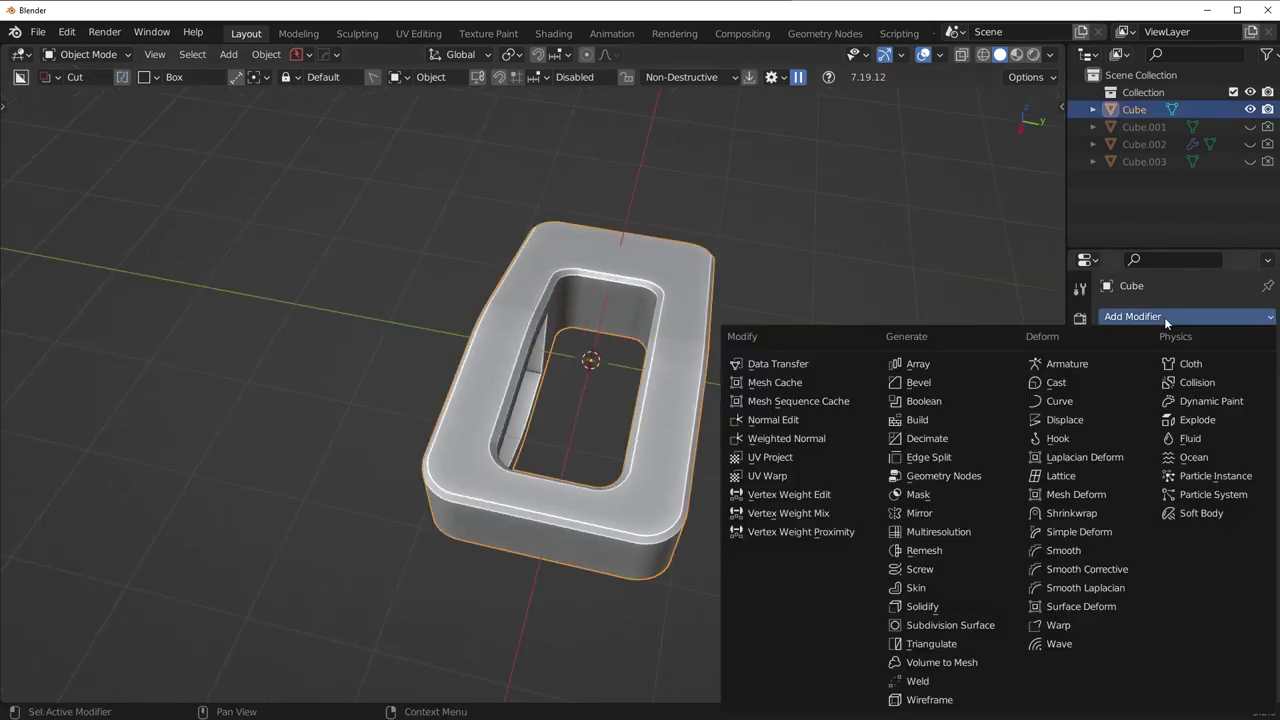
left_click(910, 521)
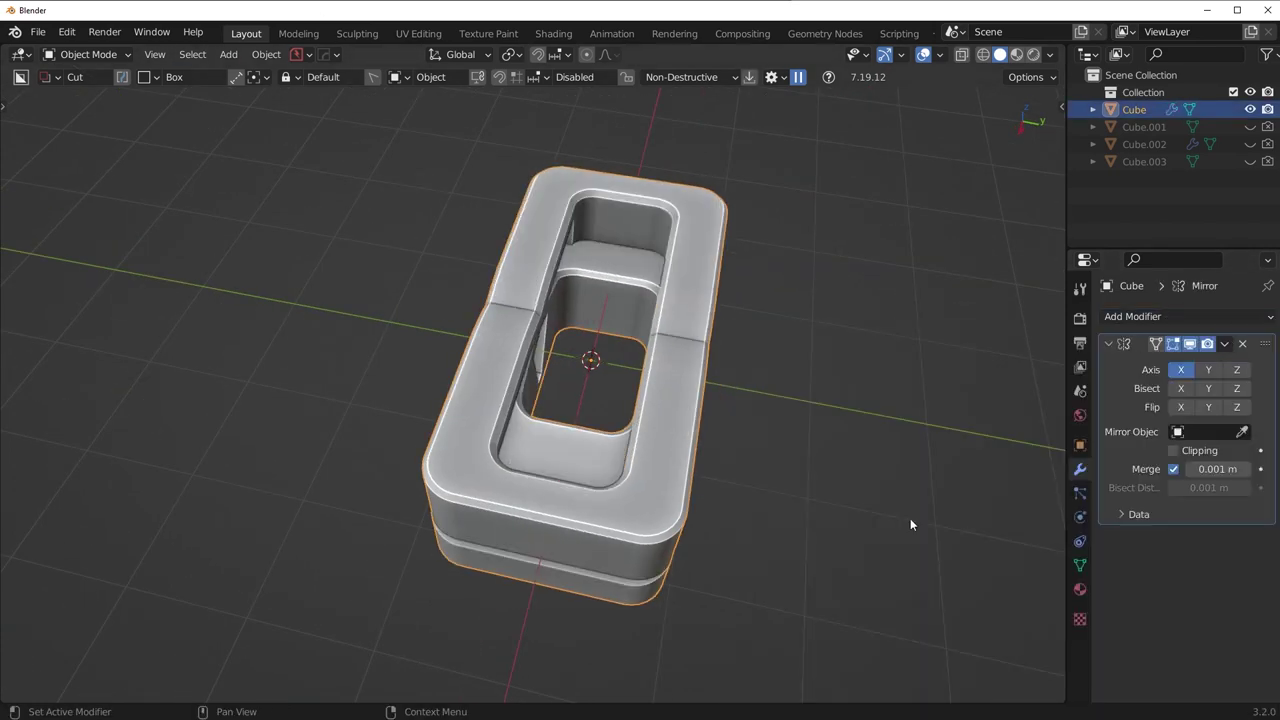
left_click(1182, 370)
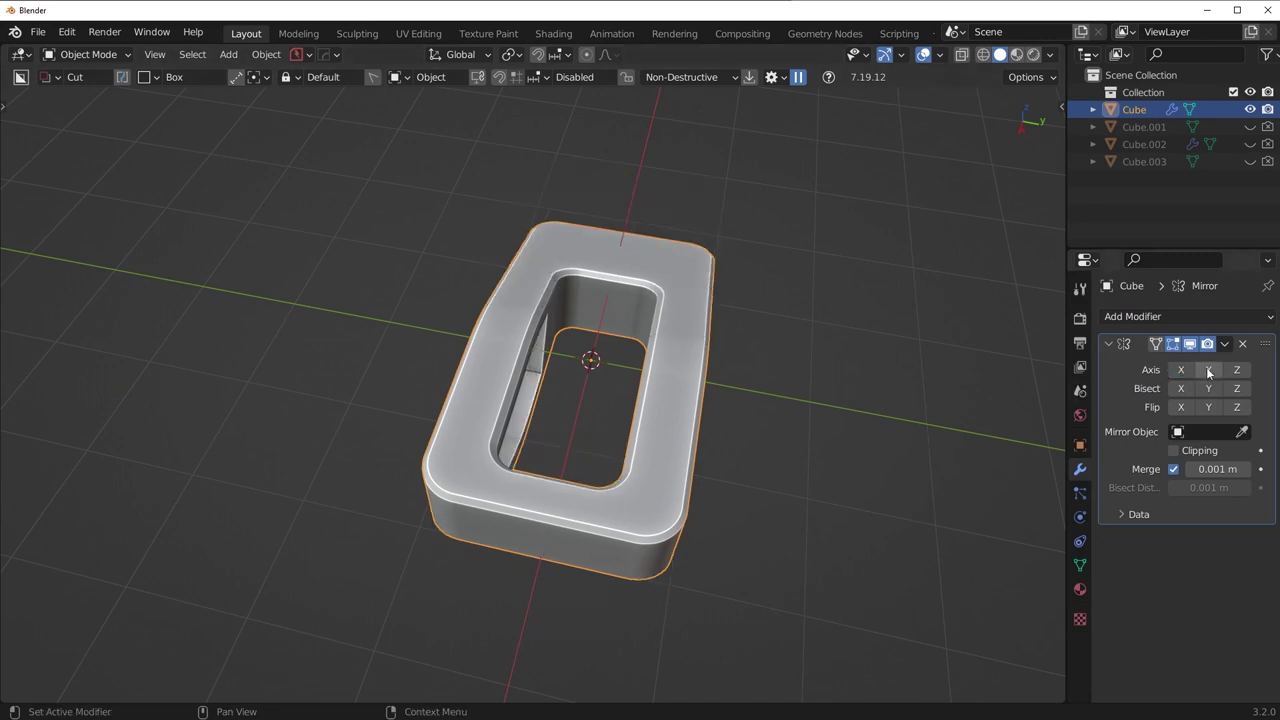
middle_click_drag(981, 390, 471, 420)
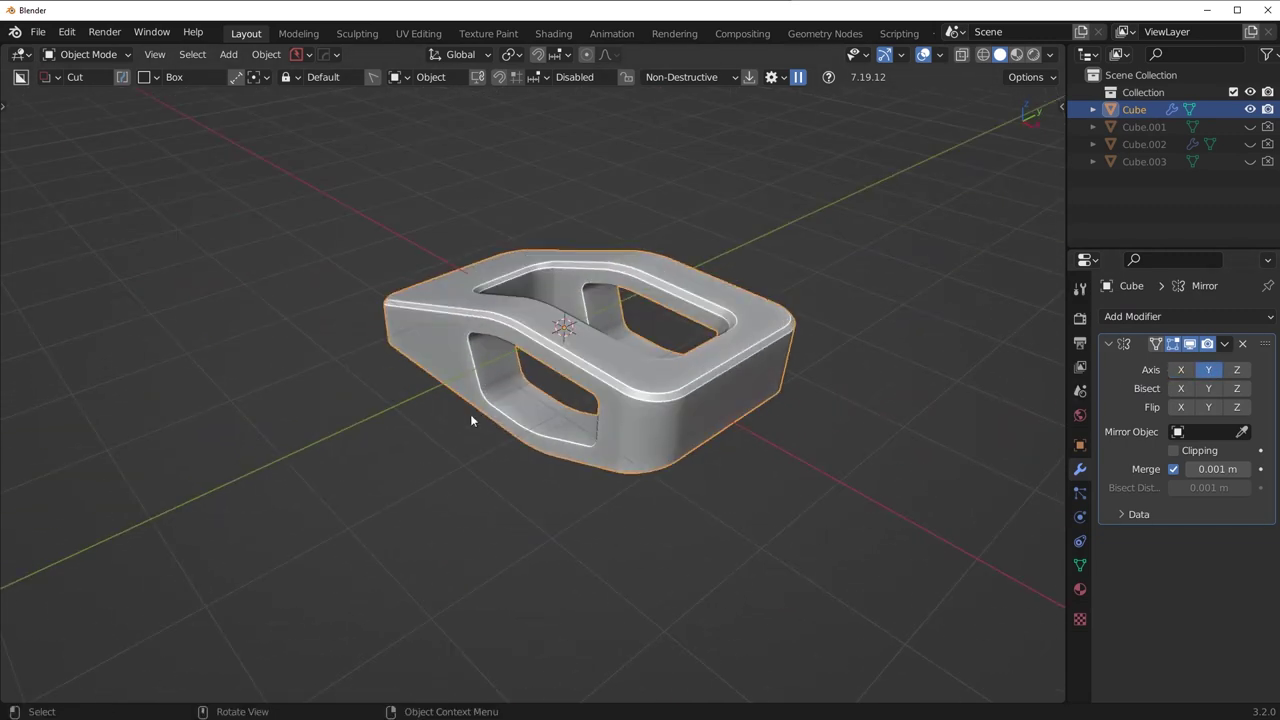
left_click(1224, 344)
left_click(1128, 364)
Inspect the leftover corner vertices around the side opening in Edit Mode and try moving one of them
middle_click_drag(960, 390, 330, 330)
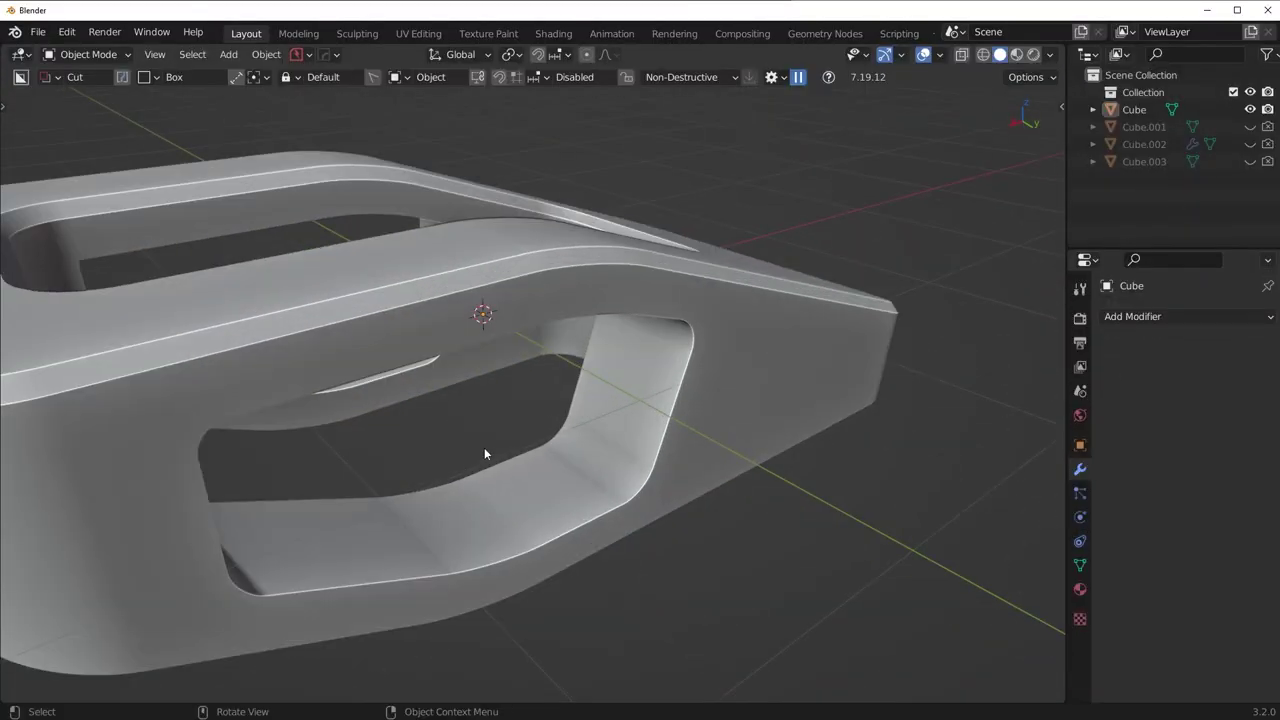
left_click(554, 464)
key("Tab")
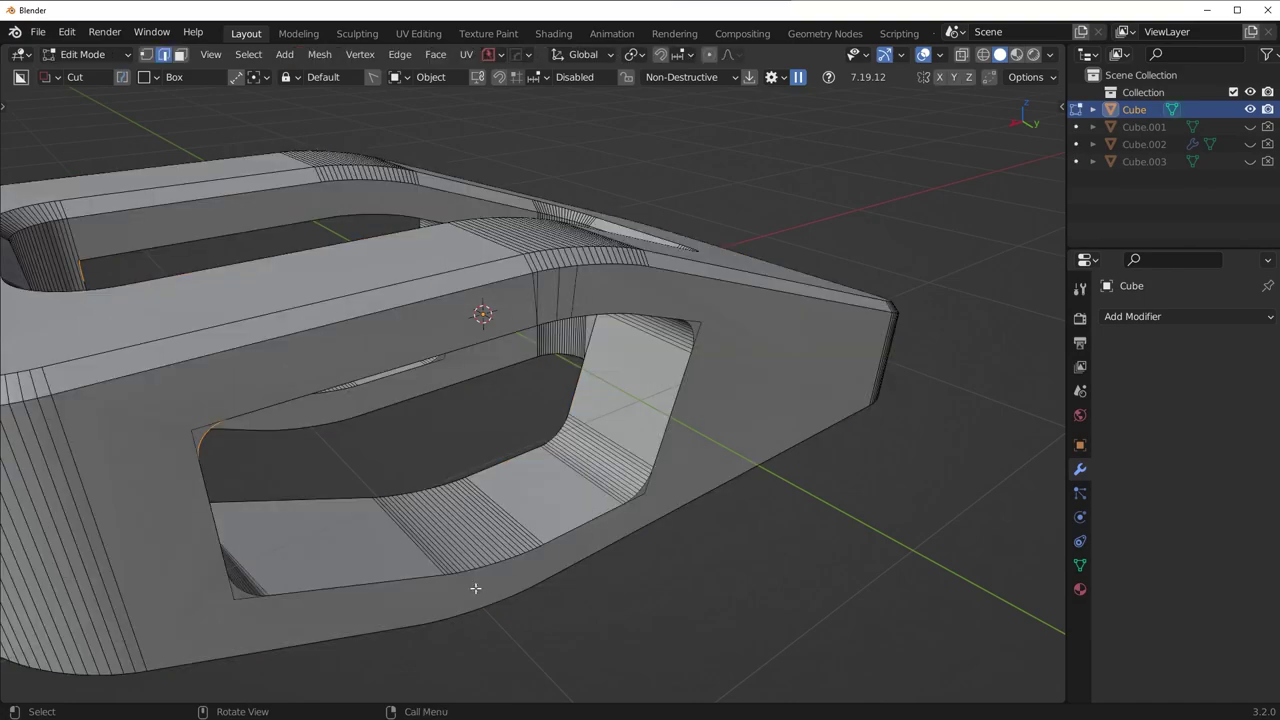
middle_click_drag(365, 377, 640, 463)
scroll(804, 567, "up", 4)
scroll(804, 567, "down", 2)
key("1")
key("g")
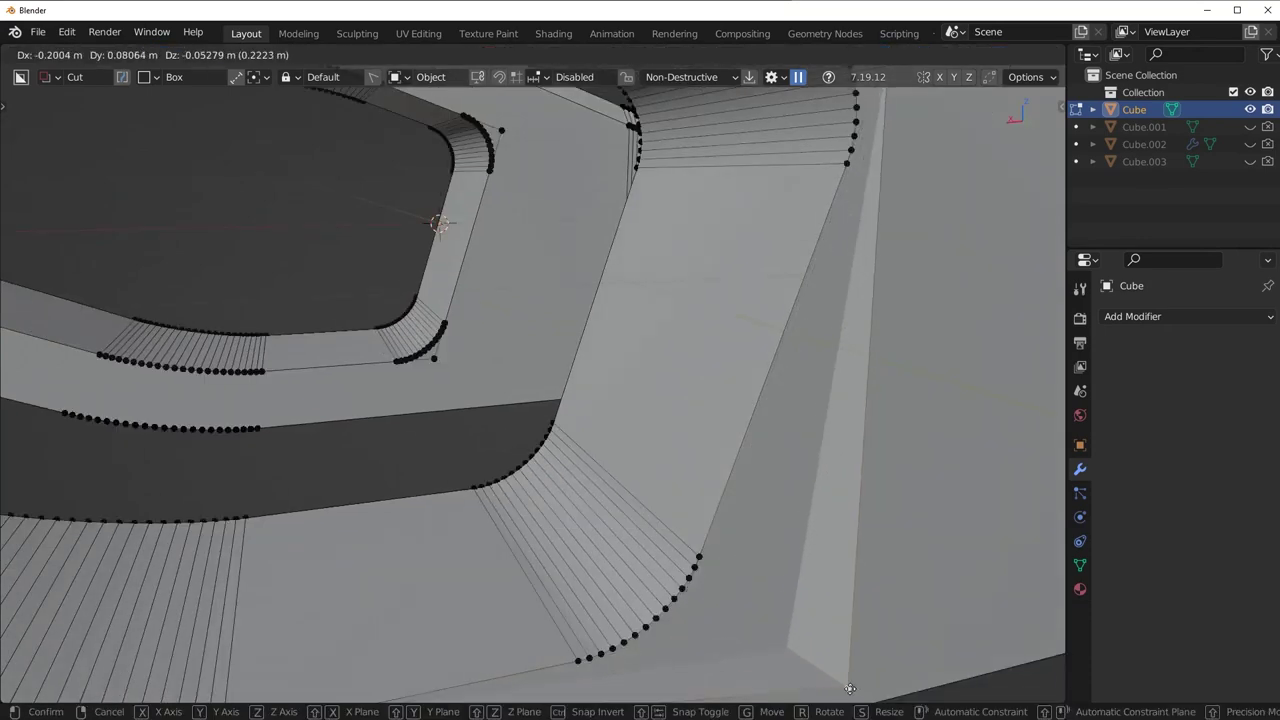
right_click(803, 666)
scroll(720, 449, "down", 7)
middle_click_drag(720, 449, 666, 459)
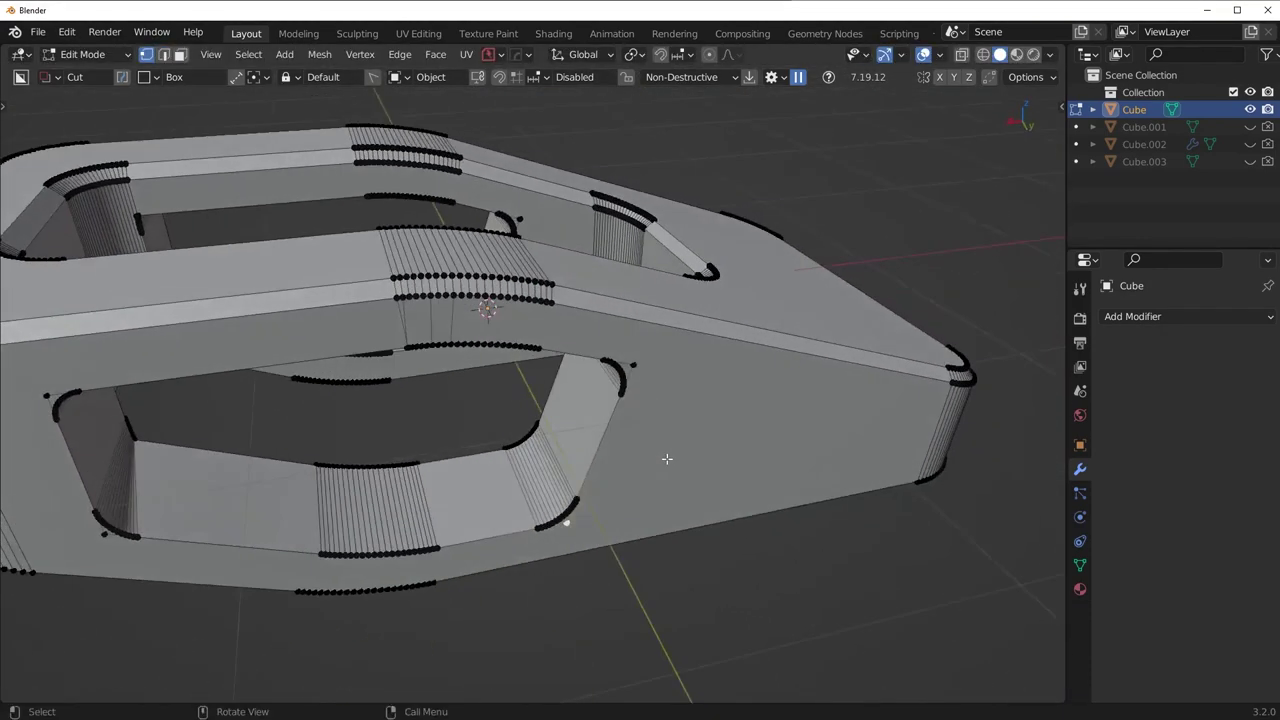
key("2")
key("Tab")
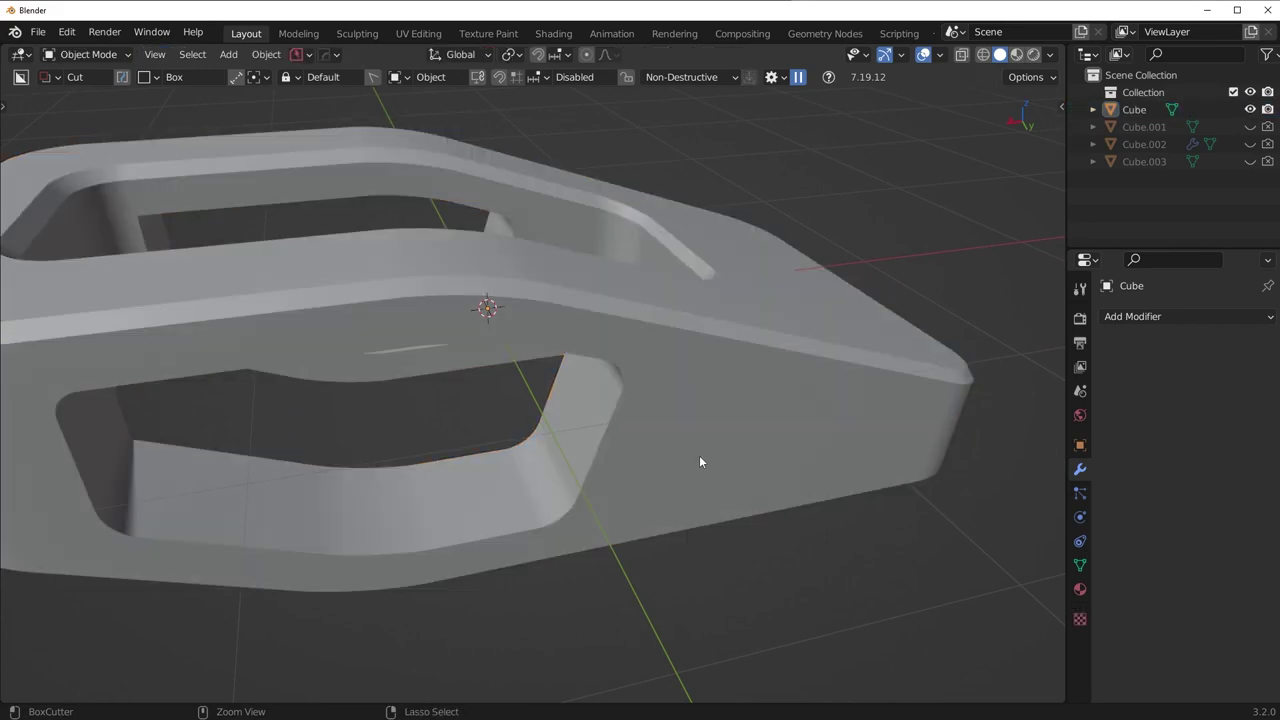
Undo applying the mirror and remove the Mirror modifier from the body
key("ctrl+z")
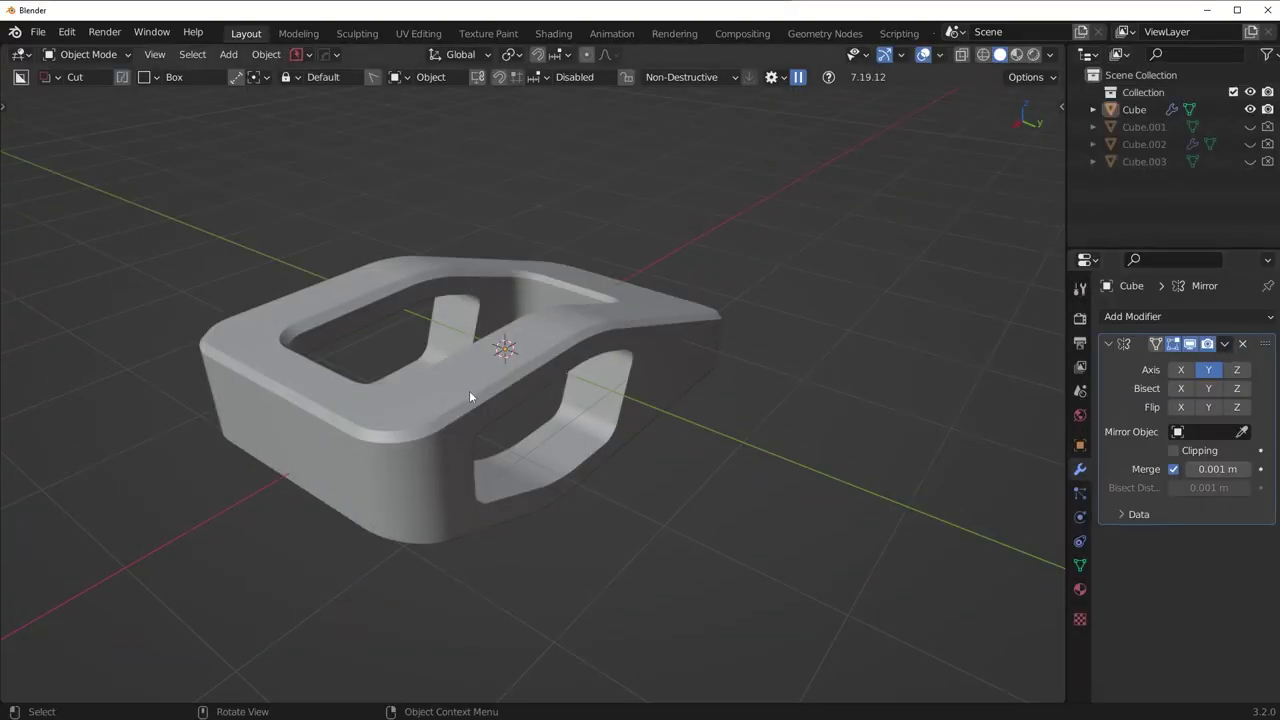
left_click(469, 390)
middle_click_drag(469, 390, 709, 369)
left_click(1243, 344)
Select the whole outer edge loop of the near side opening and chamfer it with a one-segment bevel about 0.035 m wide
middle_click_drag(900, 372, 534, 411)
key("Tab")
left_click(568, 548)
scroll(619, 523, "up", 6)
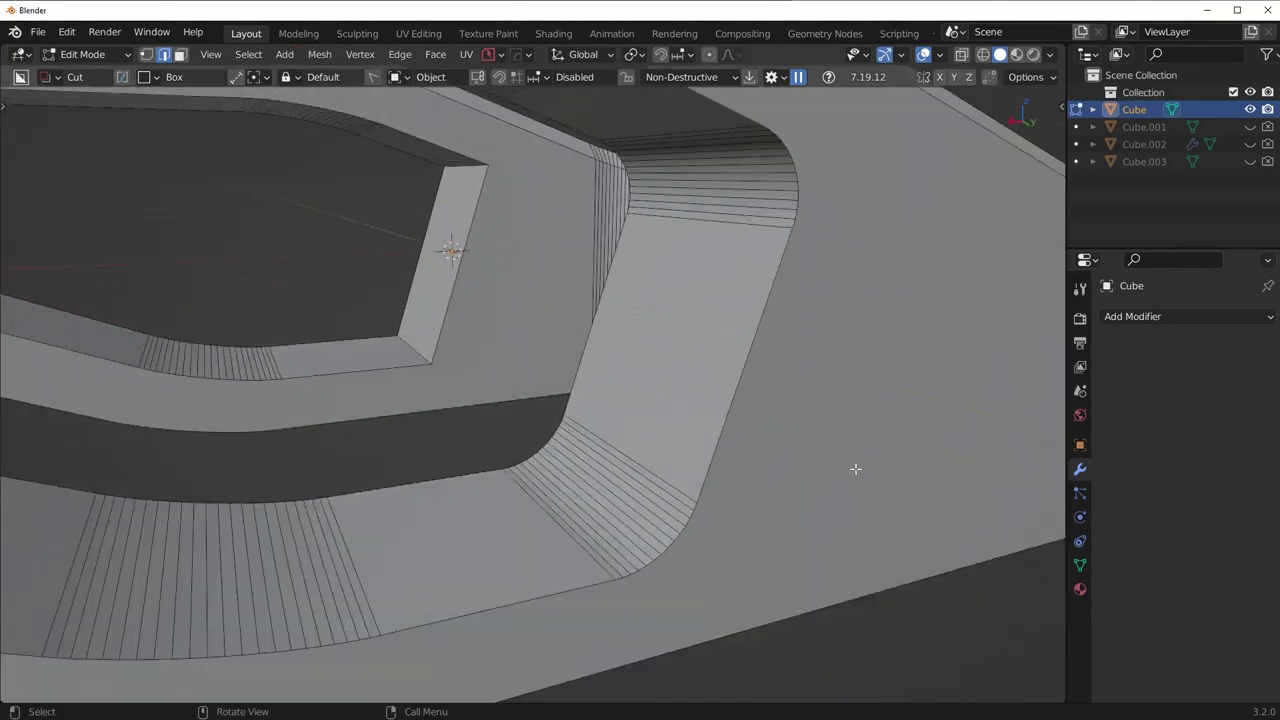
middle_click_drag(784, 340, 736, 370)
scroll(674, 404, "down", 2)
middle_click_drag(668, 408, 712, 404)
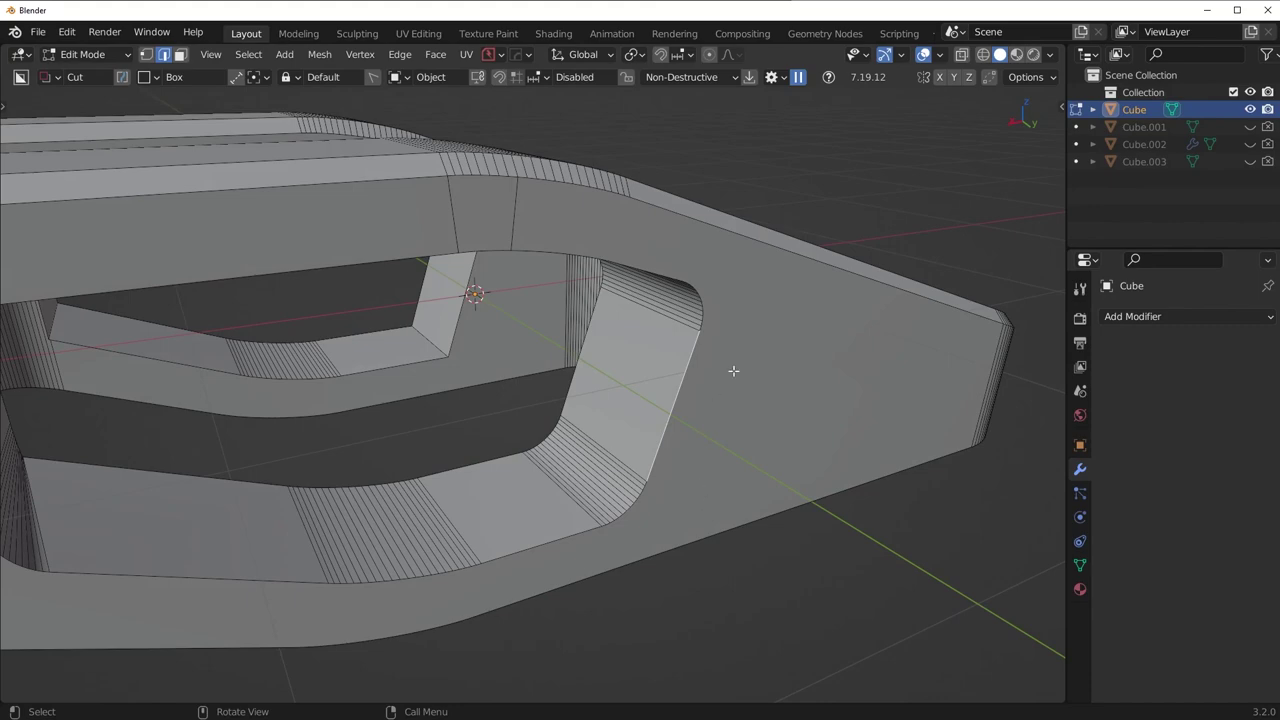
left_click_drag(620, 514, 614, 511)
left_click(584, 531)
middle_click_drag(500, 529, 586, 461)
left_click(585, 461, "ctrl")
left_click(583, 209, "ctrl")
middle_click_drag(737, 229, 591, 269)
left_click(650, 286, "ctrl")
left_click(754, 411, "ctrl")
middle_click_drag(714, 483, 662, 322, "shift")
scroll(694, 474, "up", 7)
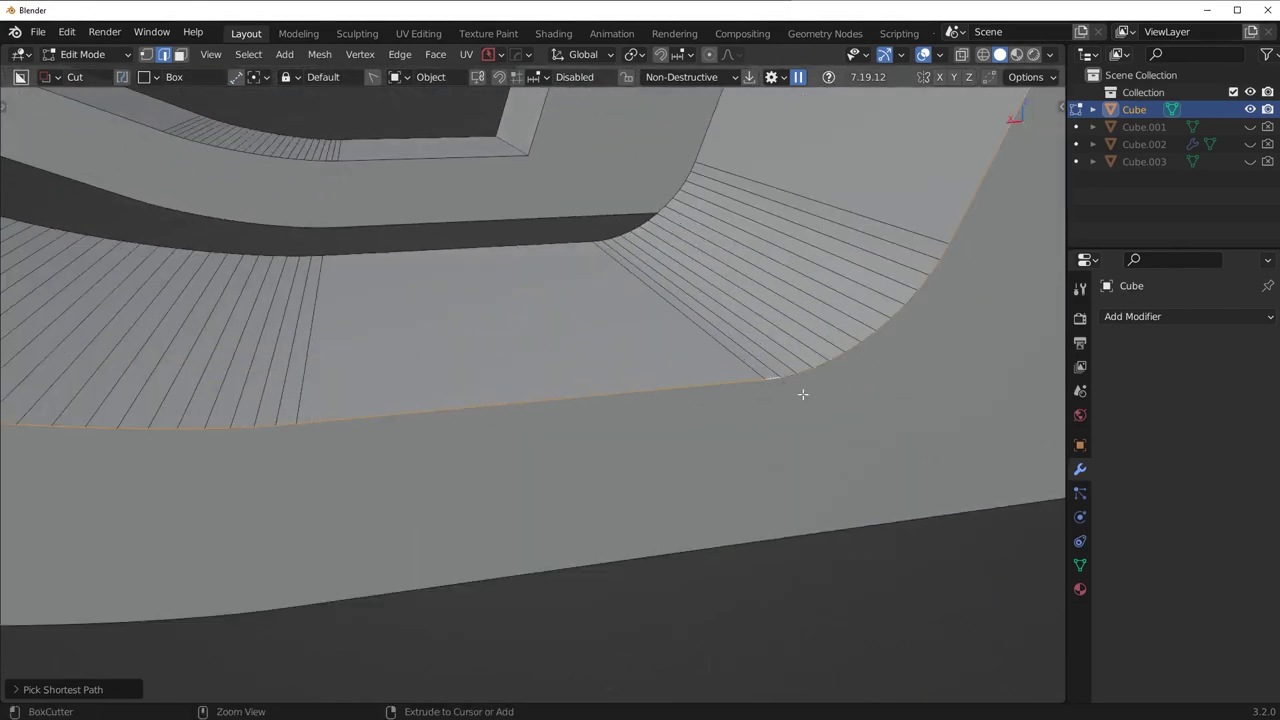
scroll(780, 380, "down", 5)
key("ctrl+b")
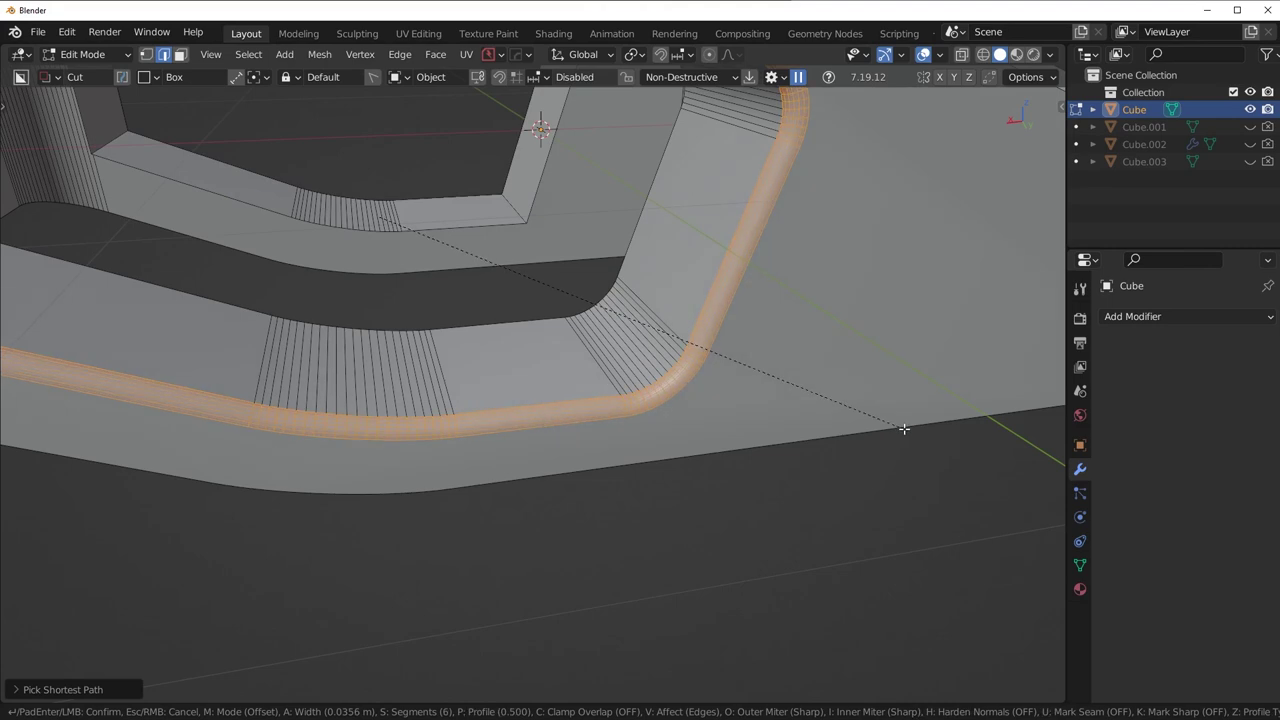
scroll(904, 429, "down", 12)
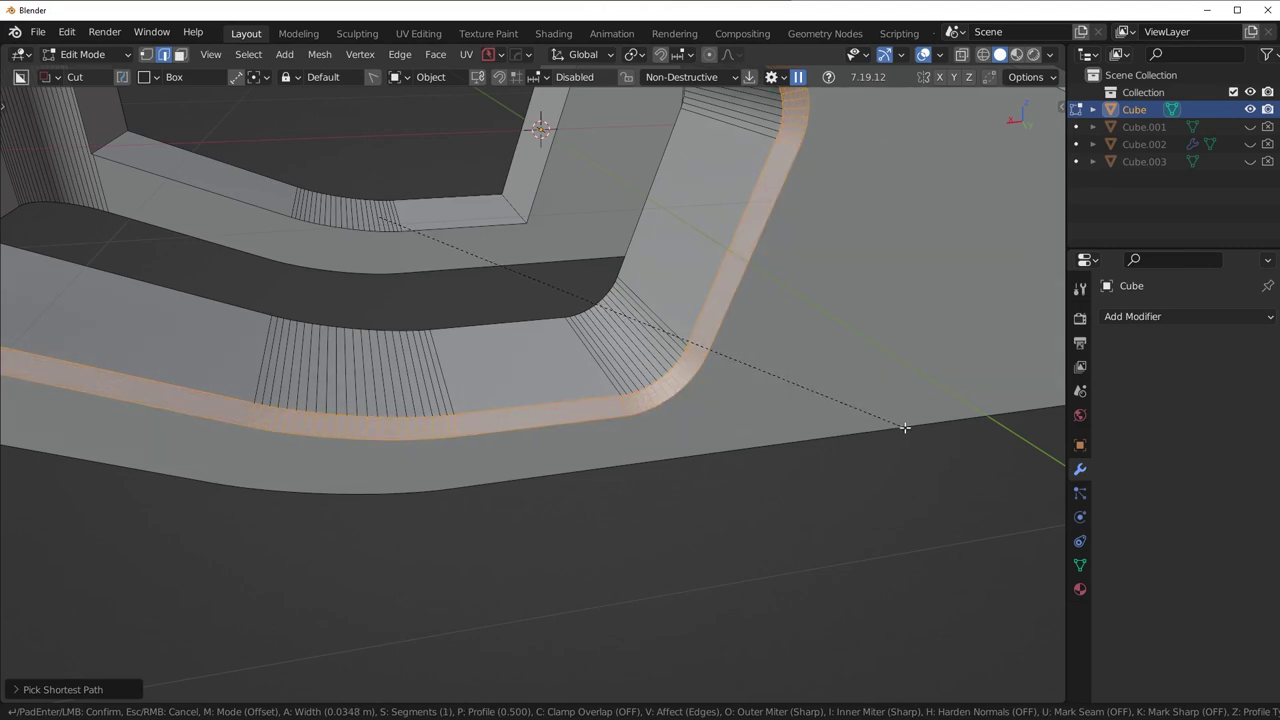
left_click(905, 428)
Return to Object Mode and enable Cavity in the viewport shading to highlight the body's edges
scroll(866, 446, "down", 6)
key("Tab")
mouse_move(722, 352)
middle_mouse_down()
mouse_move(751, 320)
mouse_move(805, 352)
middle_mouse_up()
left_click(1050, 56)
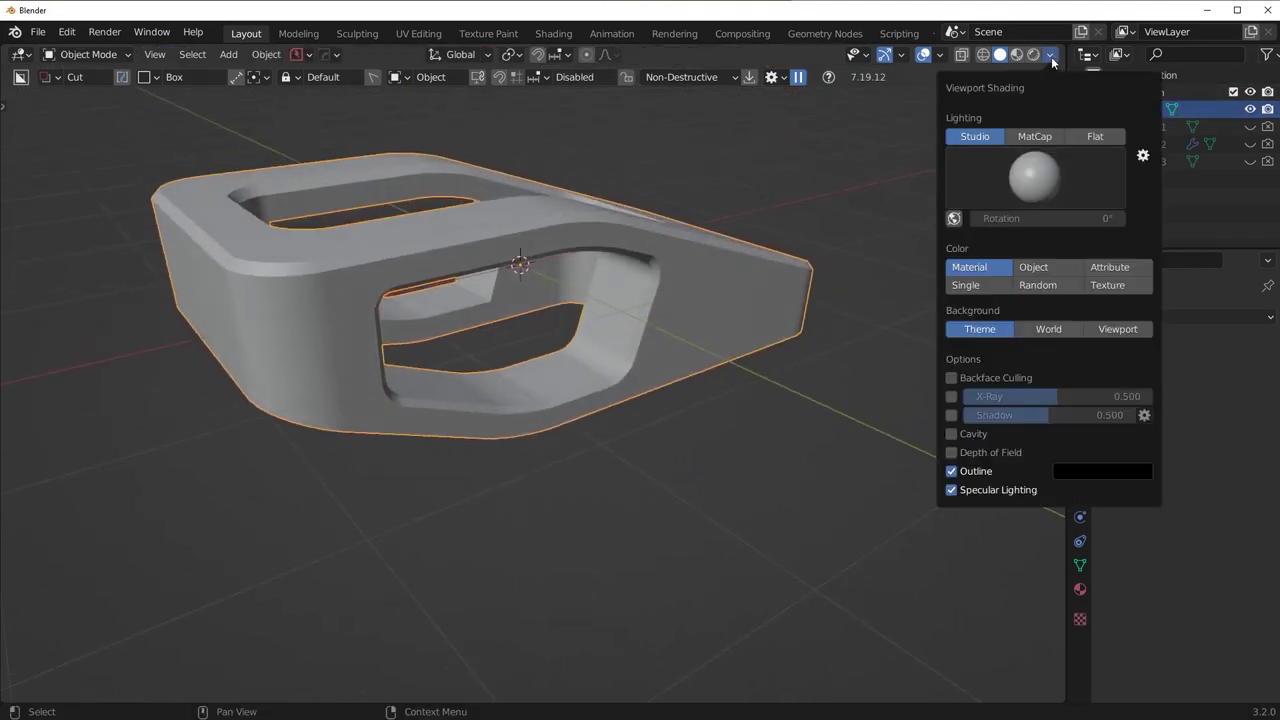
left_click(963, 433)
Add a Mirror modifier to the body with X switched off and Y as its only axis
middle_click_drag(714, 341, 817, 351)
left_click(1133, 316)
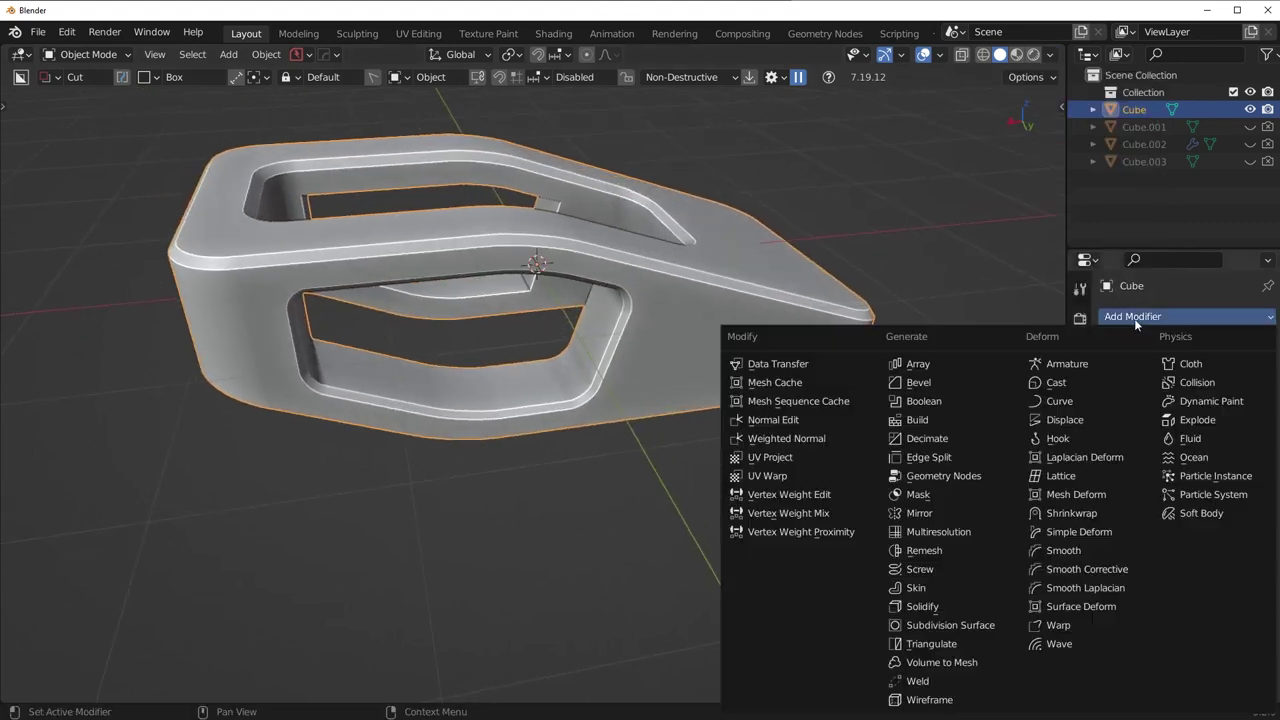
left_click(953, 514)
middle_click_drag(754, 472, 726, 436)
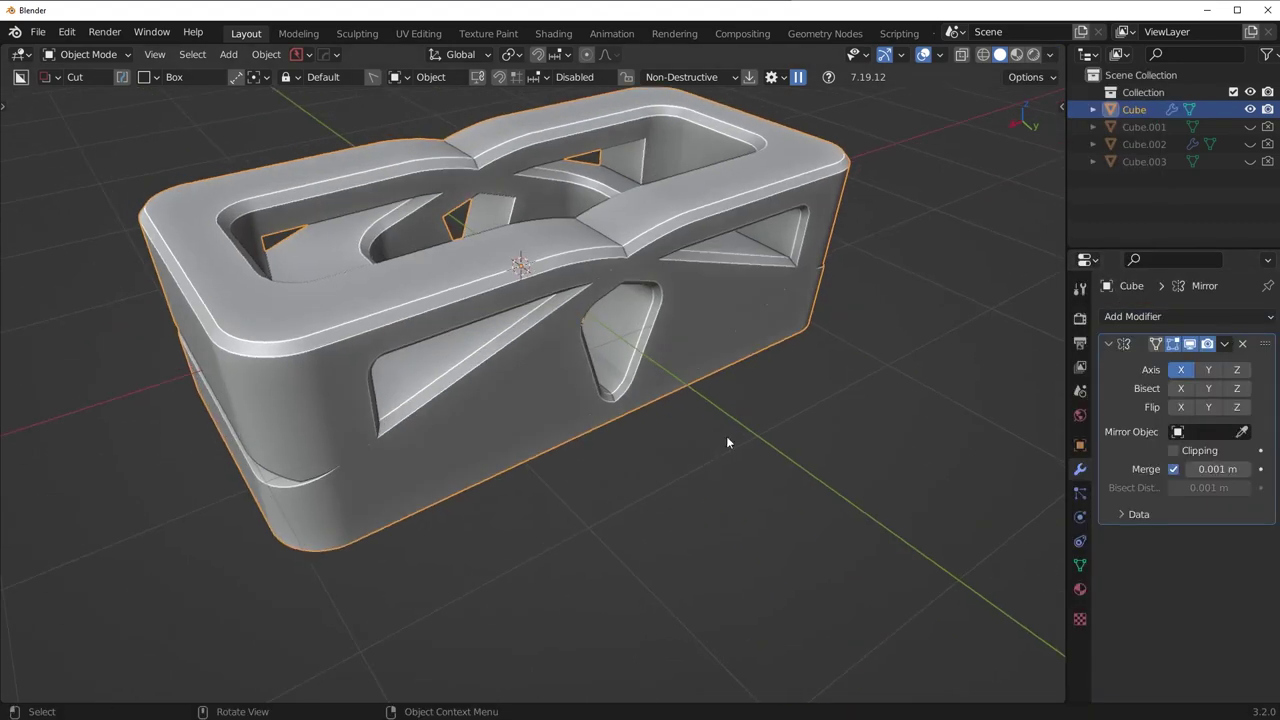
left_click(1182, 372)
left_click(1210, 370)
Check the mirrored side opening and enable Bisect on the Y axis of the Mirror modifier
middle_click_drag(705, 415, 541, 426)
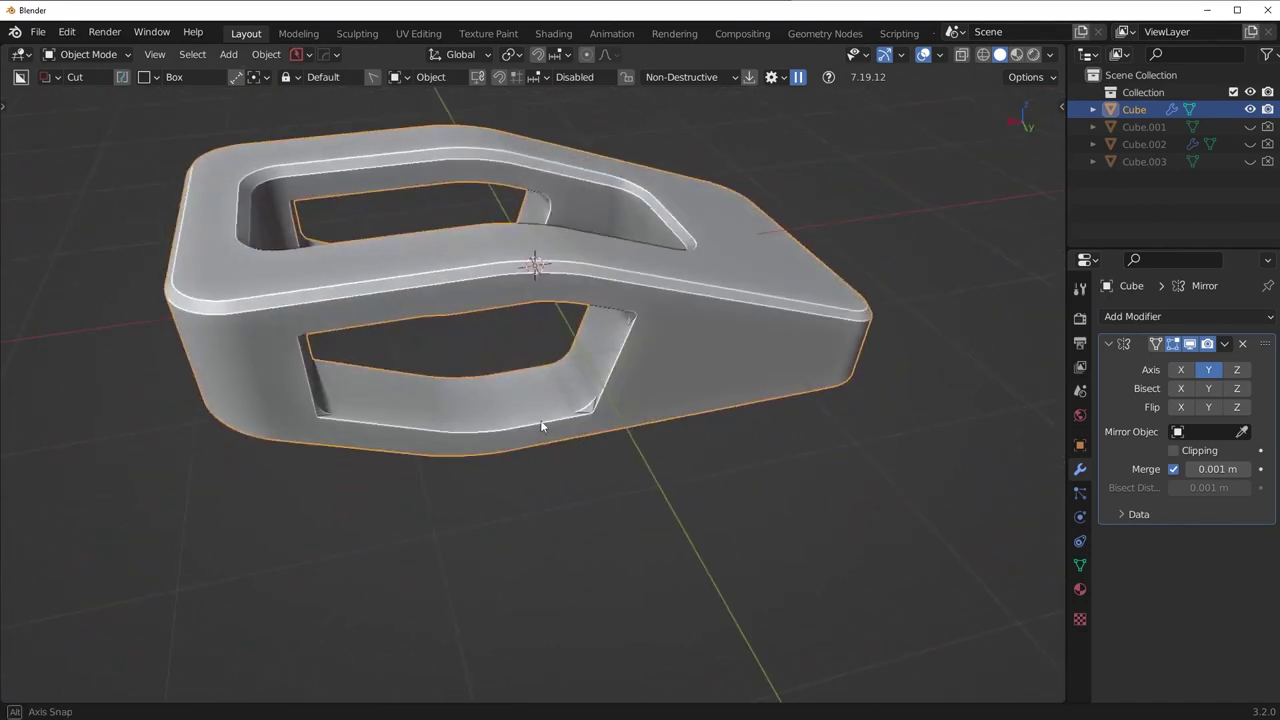
scroll(541, 426, "up", 3)
left_click(1174, 469)
middle_click_drag(471, 437, 828, 435)
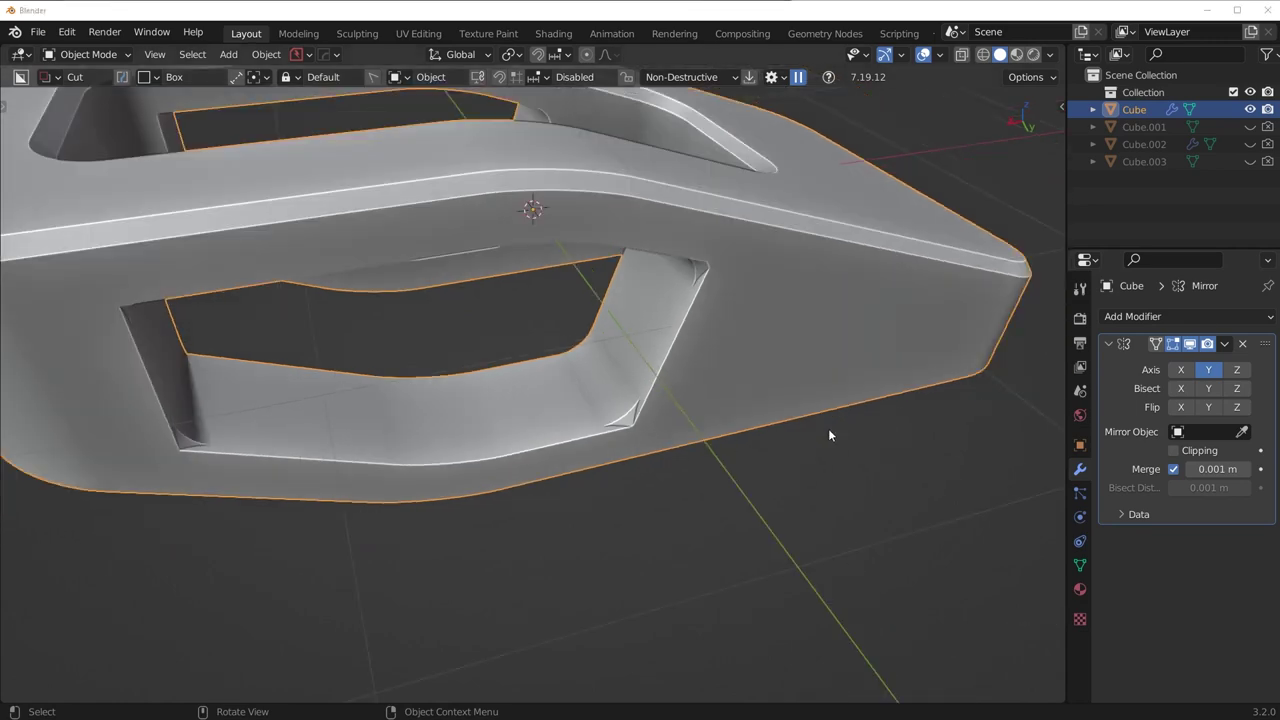
scroll(528, 349, "down", 5)
middle_click_drag(528, 349, 880, 330)
left_click(1208, 388)
middle_click_drag(1031, 402, 658, 406)
Apply the bisecting Mirror modifier to the body
scroll(658, 406, "up", 3)
left_click(1224, 344)
left_click(1224, 344)
left_click(1140, 363)
Add a centred loop cut along the inner wall of the near side opening in Edit Mode
key("Tab")
middle_click_drag(1003, 372, 733, 482)
key("alt+a")
scroll(527, 461, "up", 5)
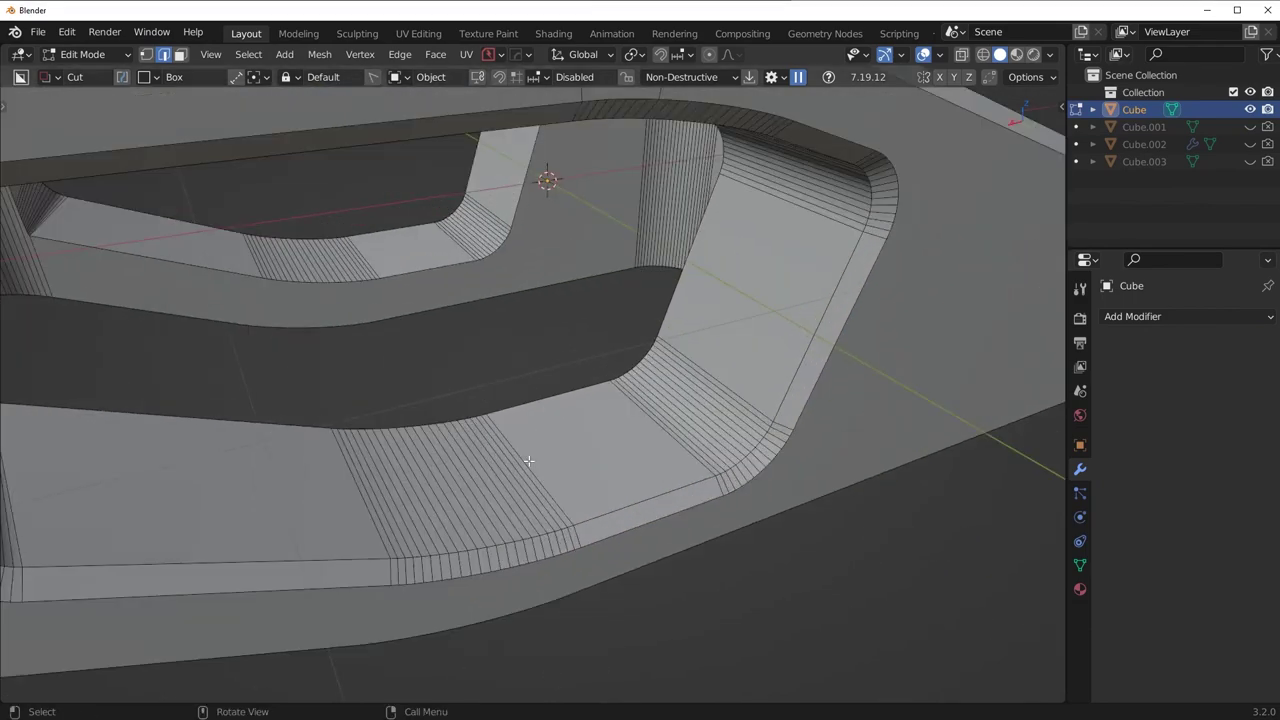
scroll(651, 392, "down", 3)
middle_click_drag(651, 392, 700, 372)
key("ctrl+r")
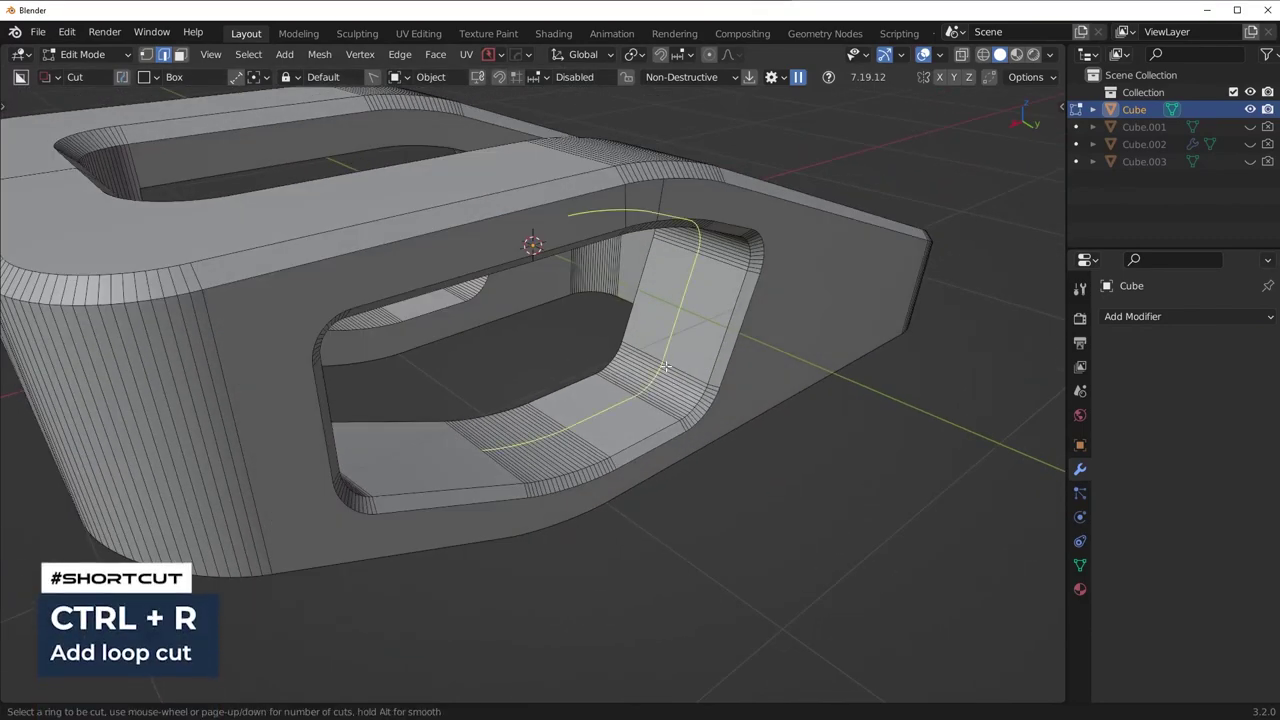
left_click(665, 368)
right_click(665, 367)
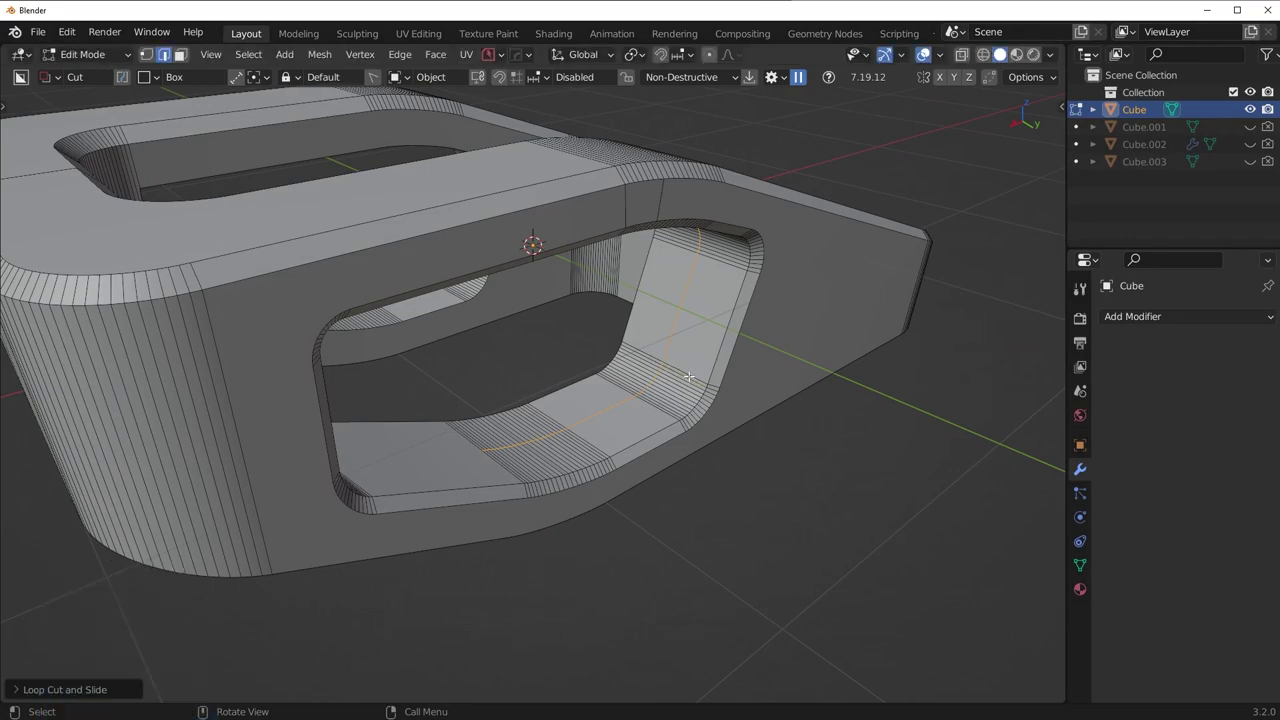
Examine where the side opening's inner corner meets the rounded corner of the top opening
middle_click_drag(668, 366, 594, 394)
middle_click_drag(384, 378, 493, 464, "shift")
scroll(493, 464, "up", 6)
scroll(471, 427, "down", 2)
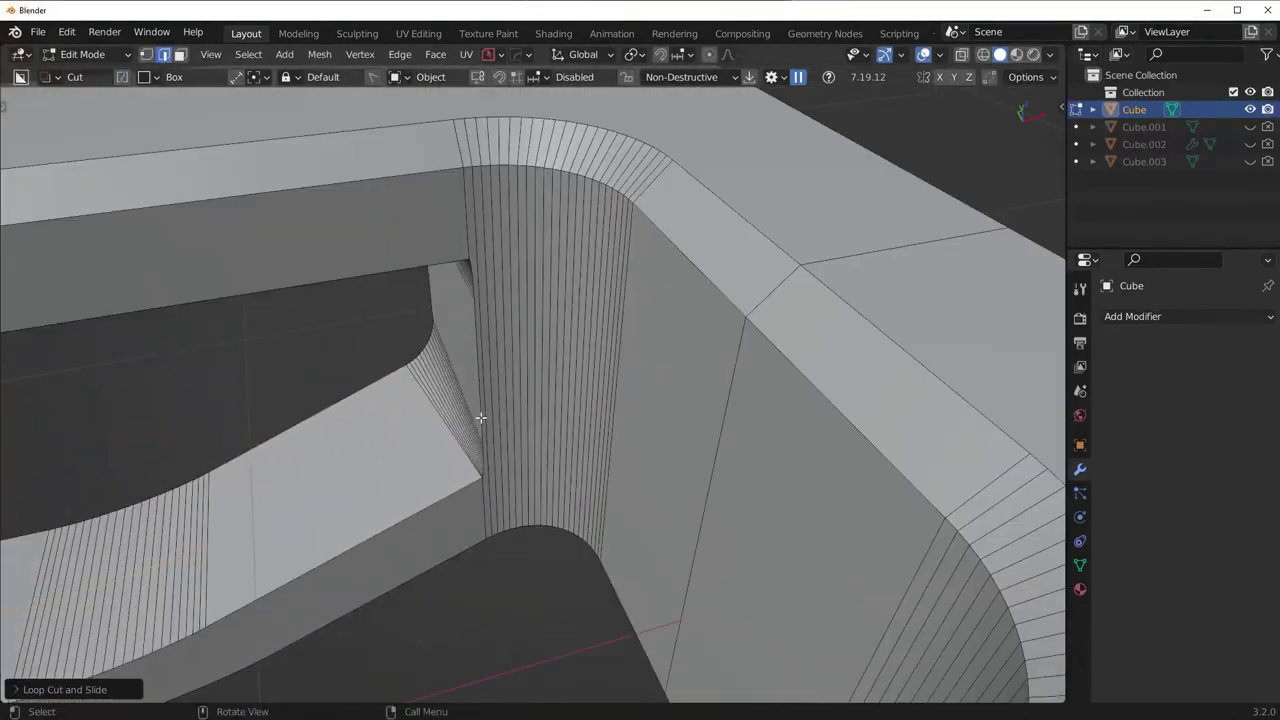
middle_click_drag(531, 426, 590, 410, "shift")
middle_click_drag(590, 410, 634, 414)
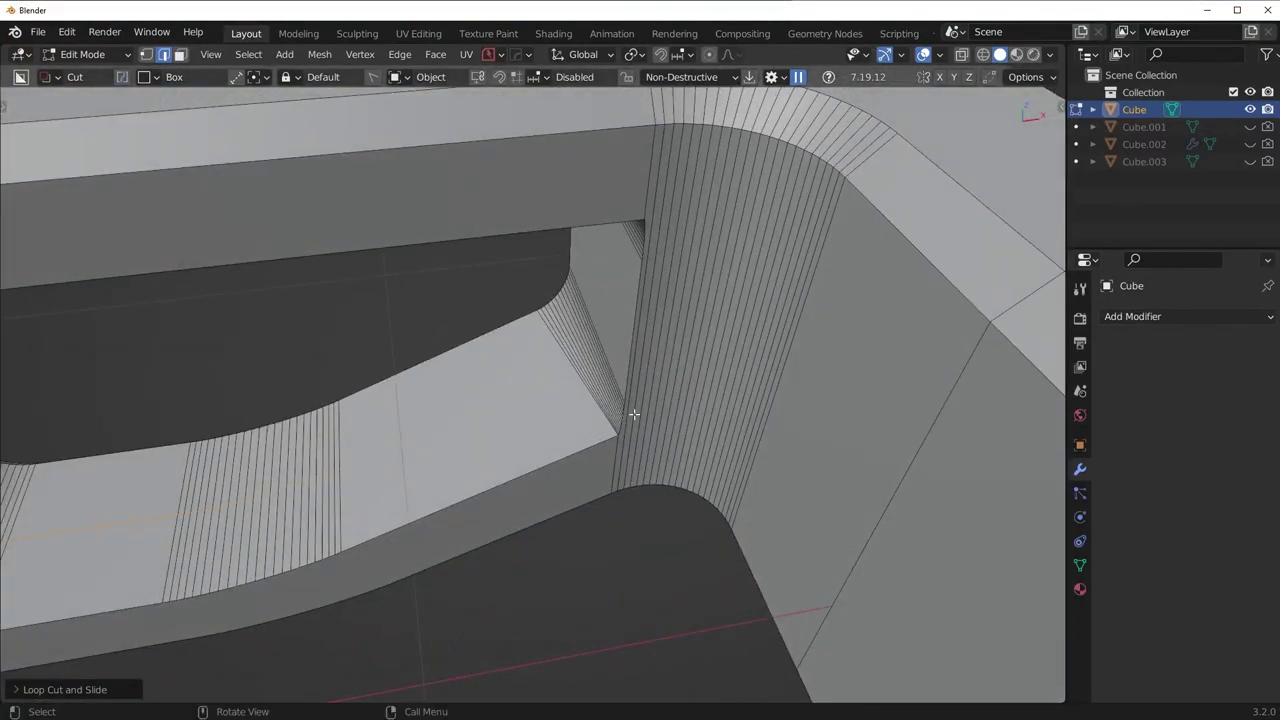
scroll(600, 426, "down", 2)
Undo the loop cut and the applied mirror, restoring the editable Mirror modifier
key("ctrl+z")
key("ctrl+z")
key("ctrl+z")
Examine the mirrored body's mesh around the inner corner where the side opening meets the top opening
key("Tab")
left_click(488, 415)
scroll(623, 387, "up", 1)
scroll(648, 367, "up", 3)
scroll(662, 320, "down", 3)
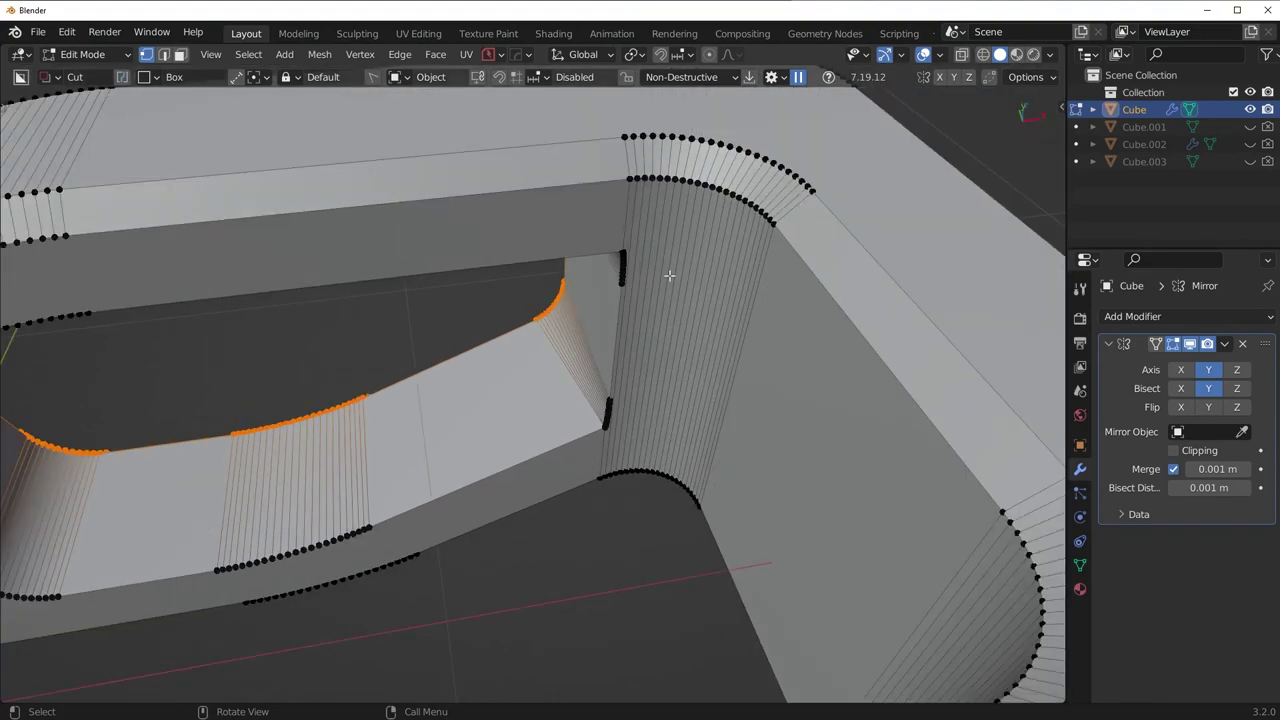
scroll(685, 391, "down", 3)
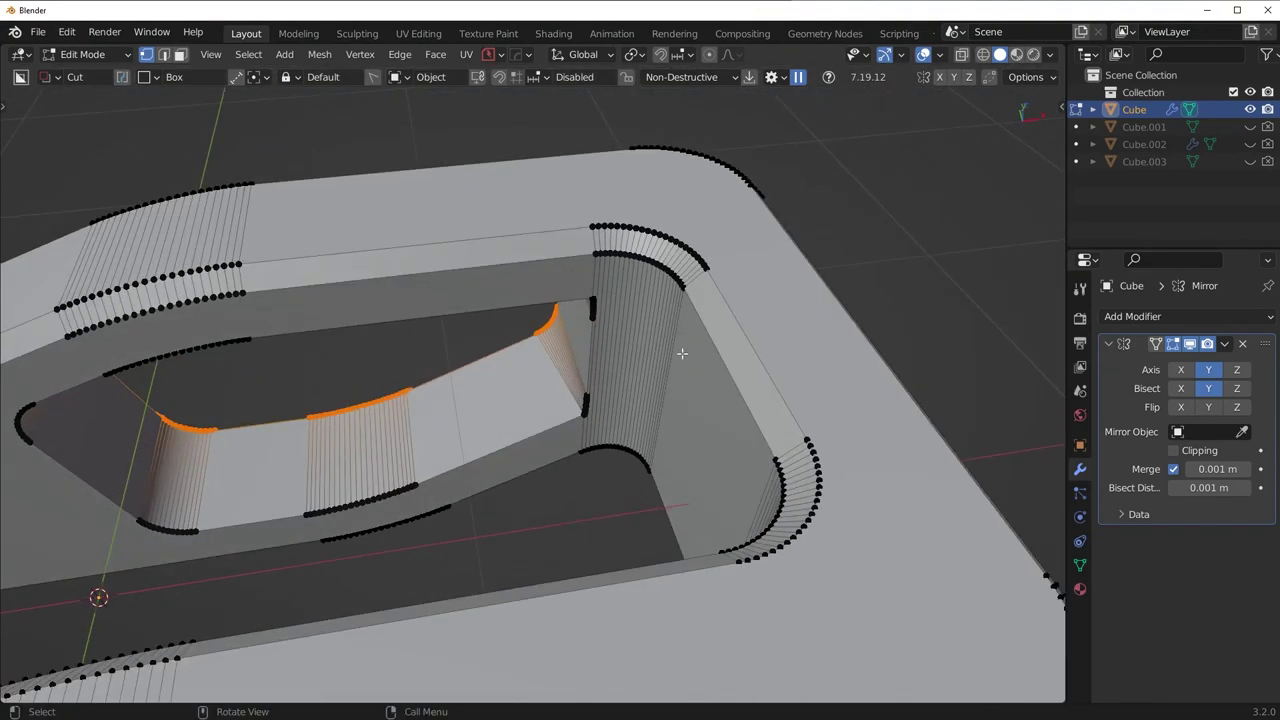
key("Tab")
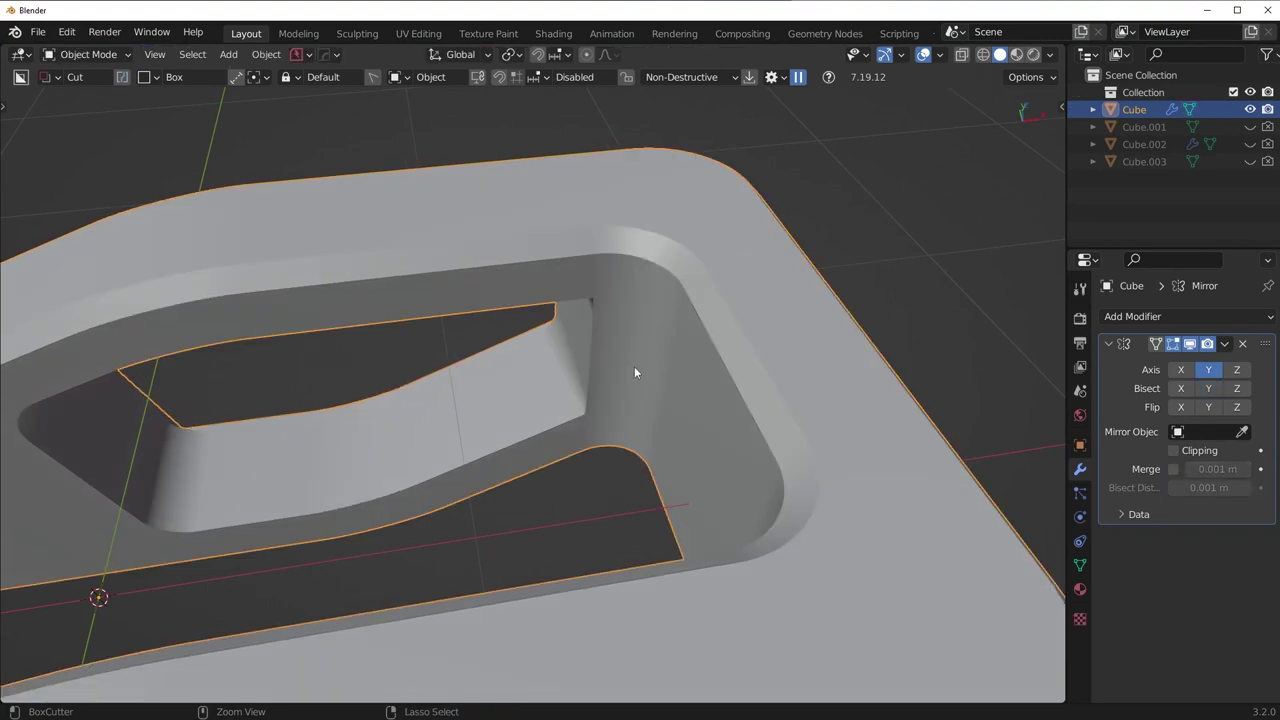
Undo the mirror, rim chamfer, corner bevels and Boolean application of the side opening, back to the live cutter objects
key("ctrl+z")
key("ctrl+z")
key("ctrl+z")
key("ctrl+z")
key("ctrl+z")
key("ctrl+z")
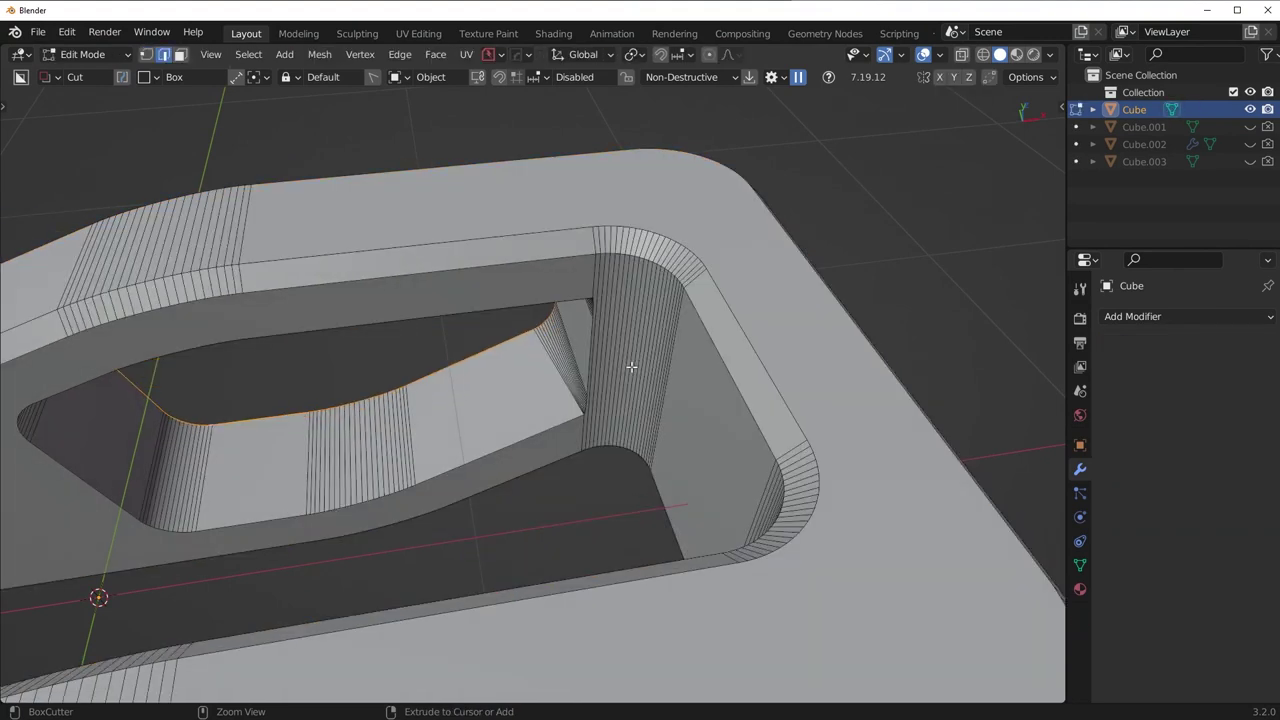
key("ctrl+z")
key("ctrl+z")
key("ctrl+z")
key("ctrl+z")
key("ctrl+z")
key("ctrl+z")
key("ctrl+z")
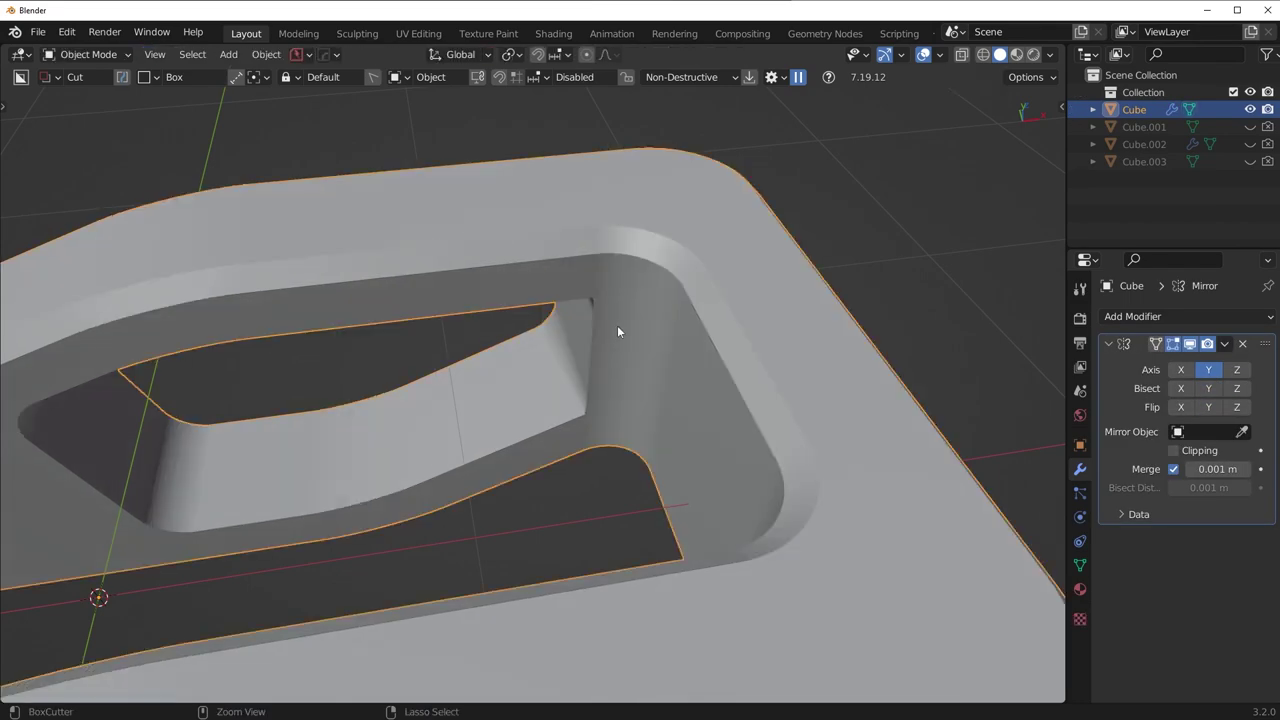
key("ctrl+z")
key("ctrl+z")
key("ctrl+z")
key("ctrl+z")
key("ctrl+z")
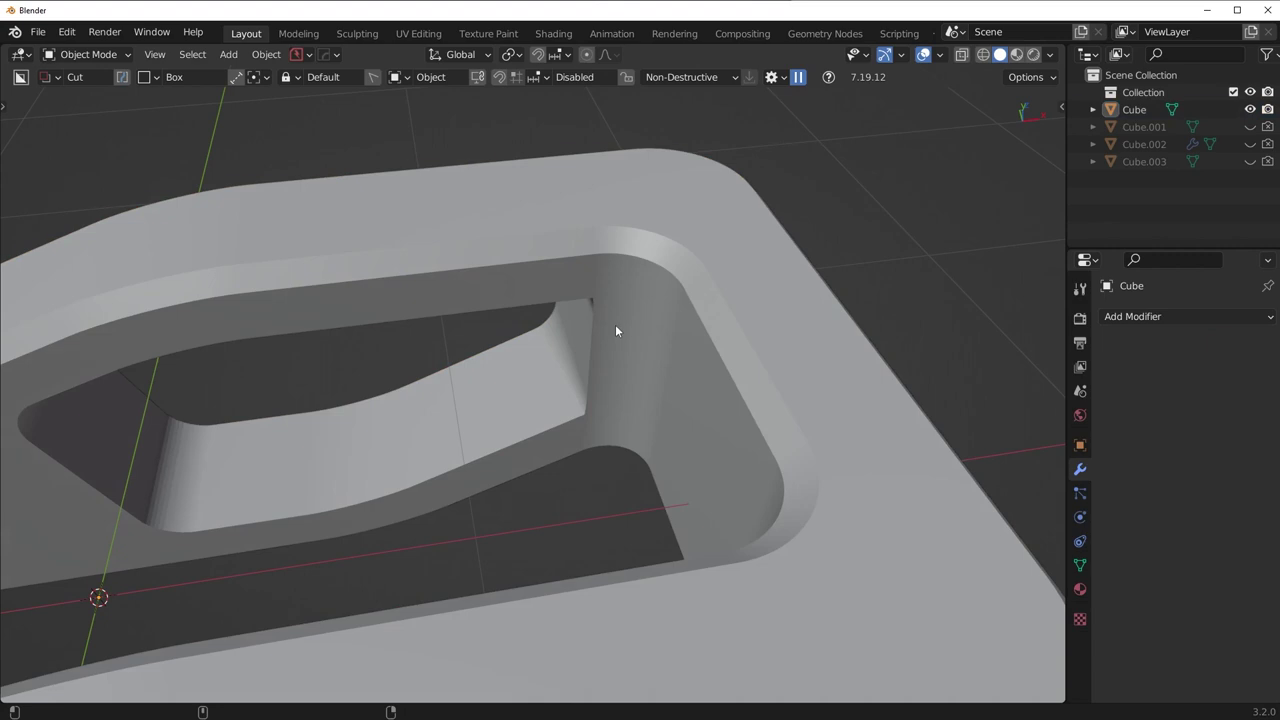
key("alt+a")
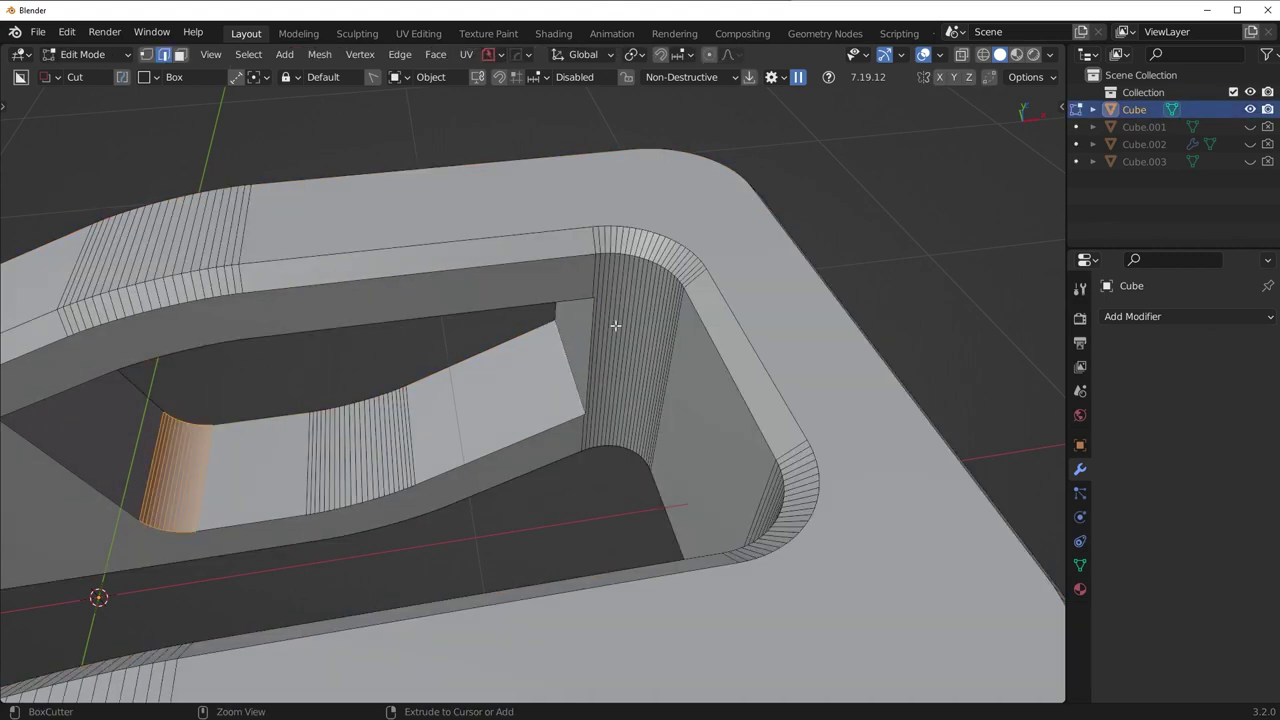
key("ctrl+z")
key("ctrl+z")
Move the side-opening cutter and its companion cutter along global X, clear of the top opening's rounded inner corner
scroll(702, 410, "down", 2)
middle_click_drag(701, 414, 538, 486)
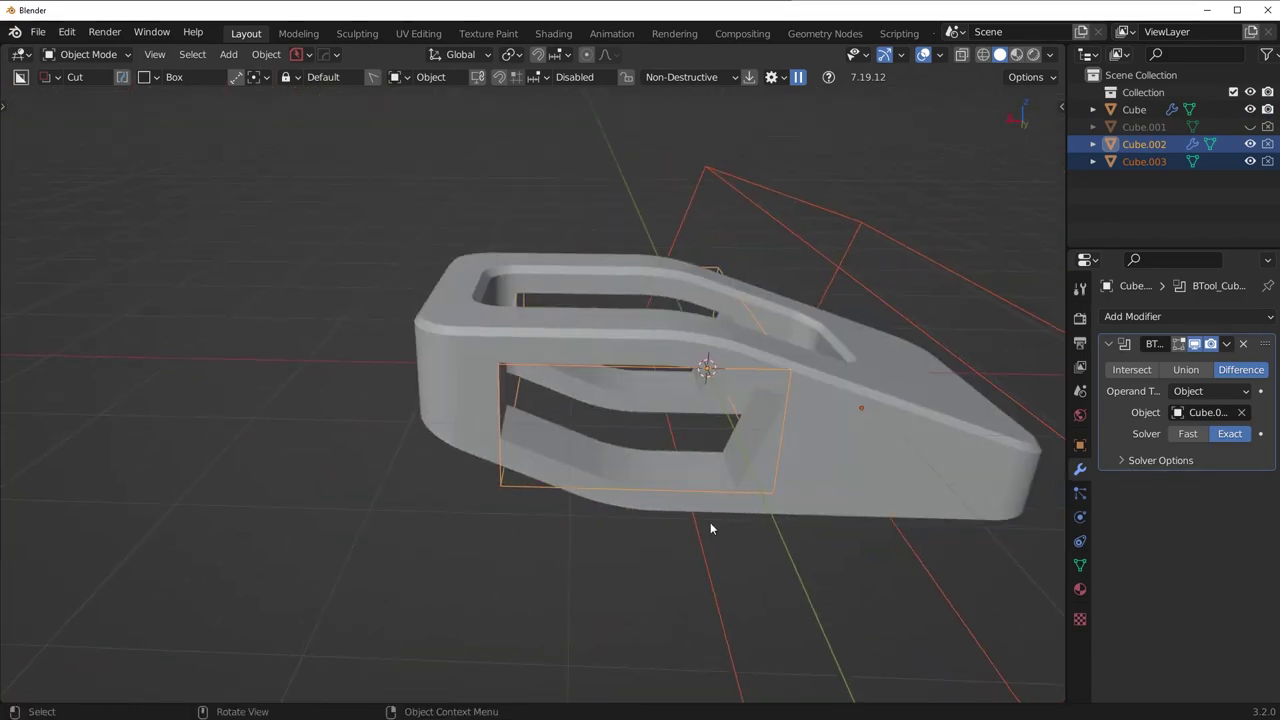
key("g")
key("x")
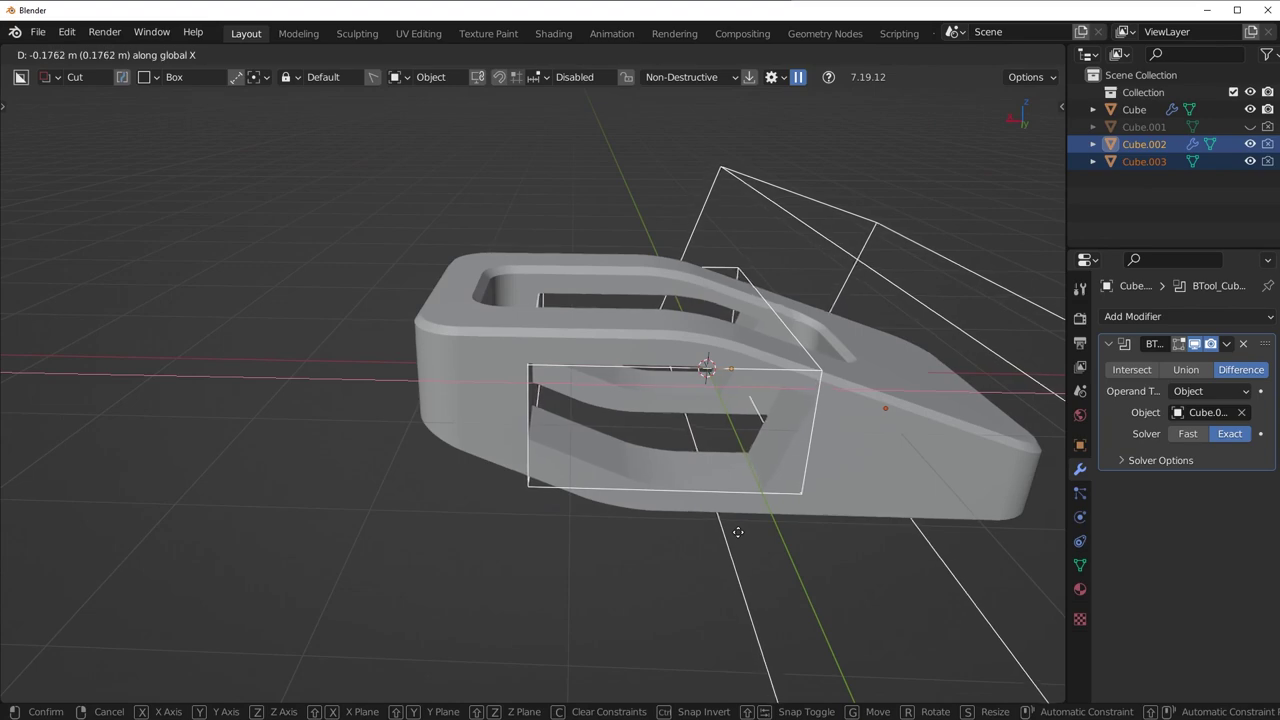
left_click(686, 478)
middle_click_drag(686, 478, 370, 478)
scroll(588, 402, "up", 6)
middle_click_drag(588, 402, 678, 364)
scroll(606, 309, "down", 5)
key("g")
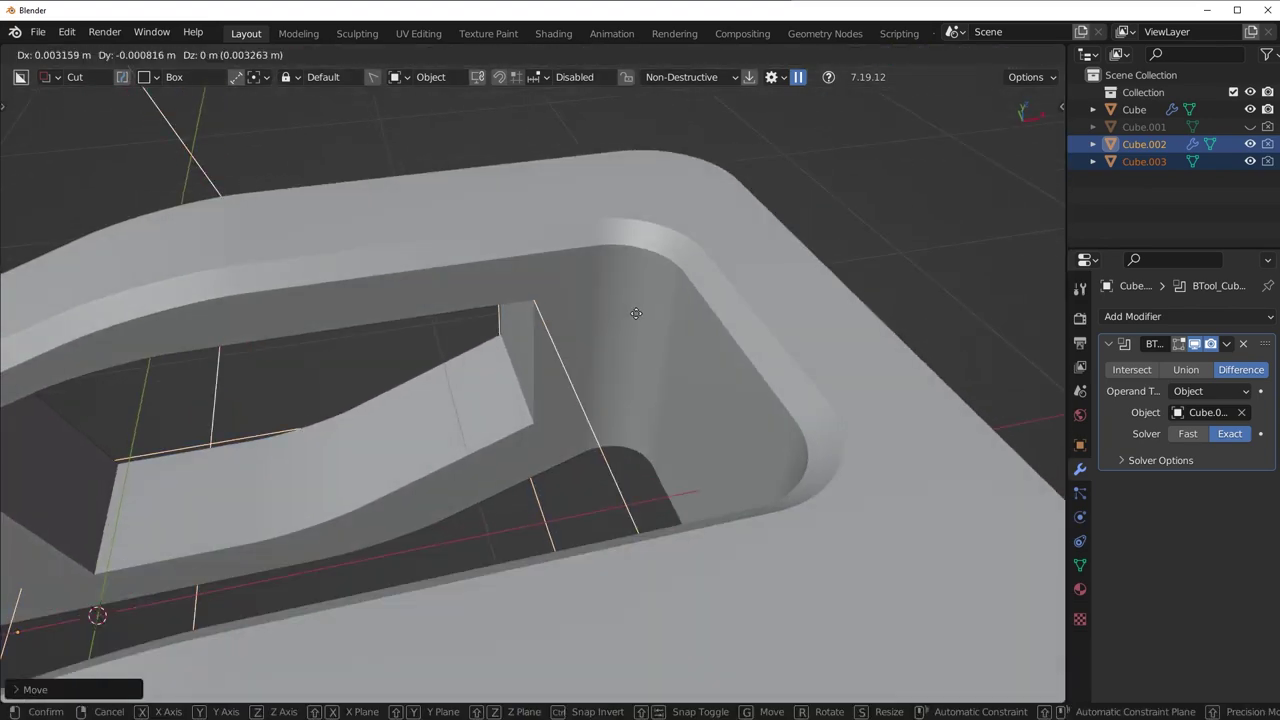
key("x")
left_click(651, 315)
Apply the body's Boolean Difference modifier and hide the two cutter objects
middle_click_drag(492, 423, 833, 367)
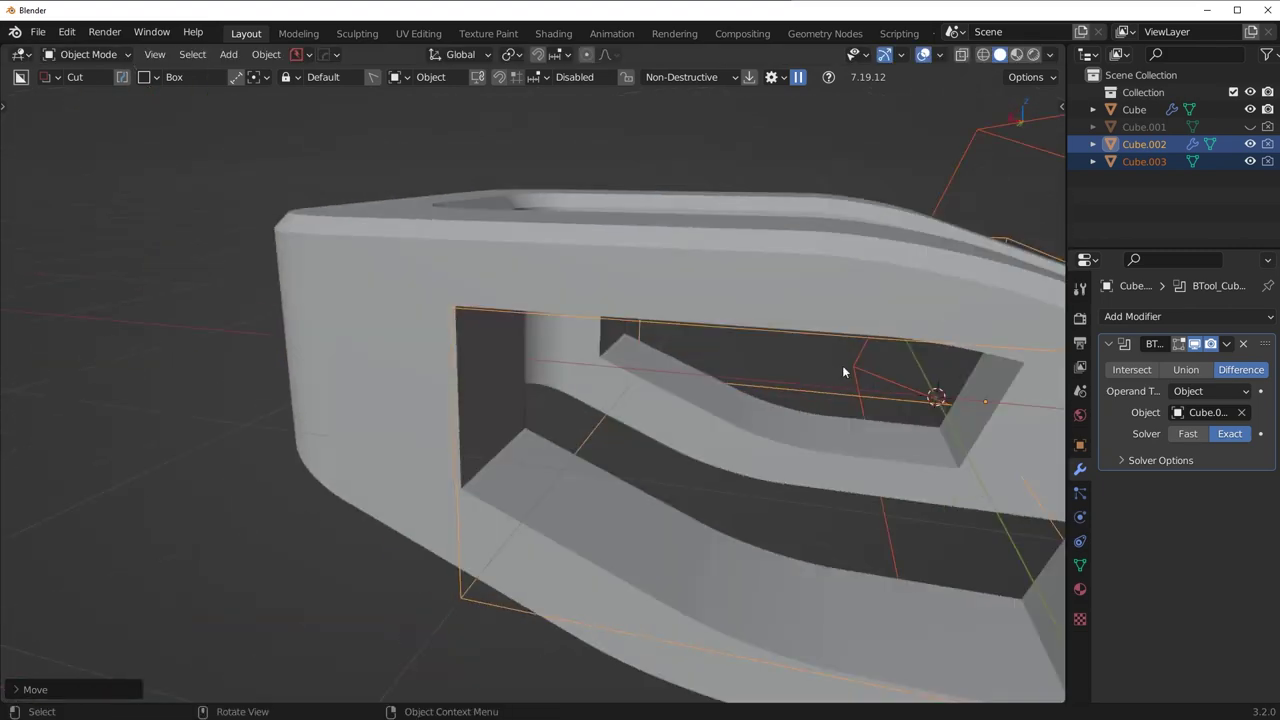
scroll(833, 367, "down", 3)
middle_click_drag(796, 478, 796, 481)
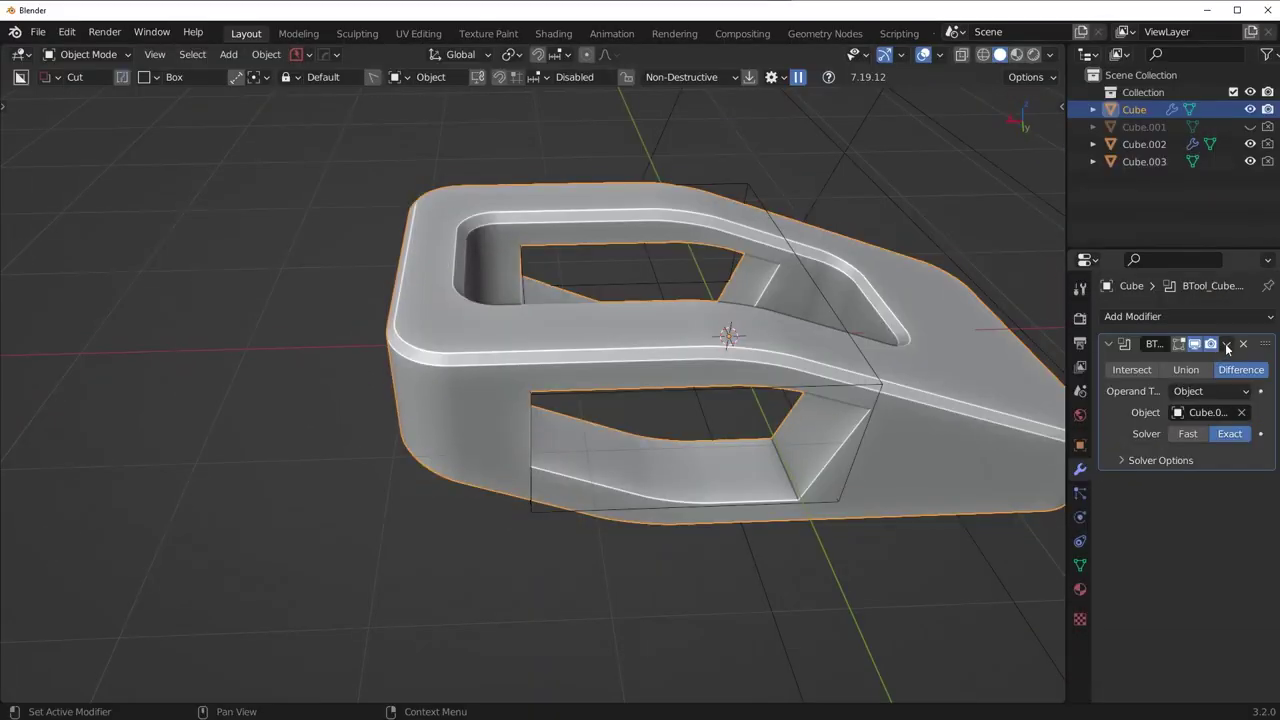
left_click(1227, 345)
left_click(1150, 363)
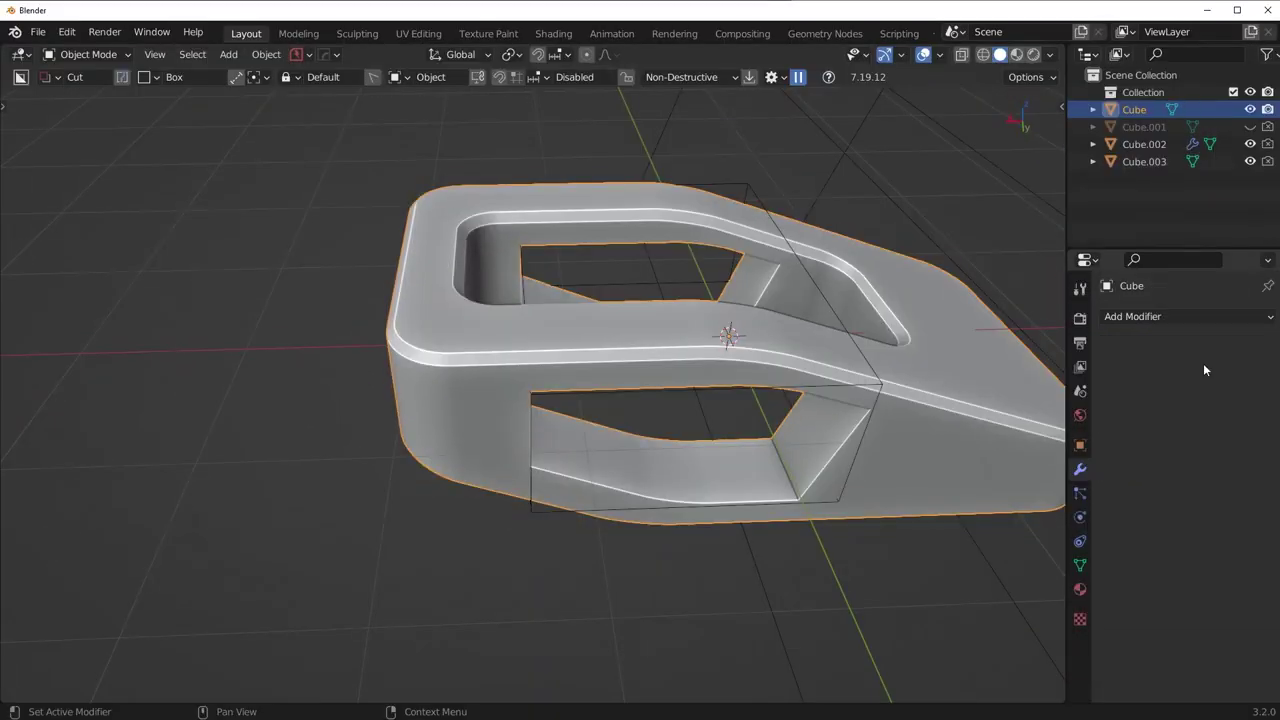
left_click(856, 451)
key("h")
Bevel the two corner edges at the nose-side end of the near side opening with 15 segments in Edit Mode
middle_click_drag(908, 348, 668, 430)
left_click(689, 506)
key("Tab")
left_click(686, 560)
left_click(586, 531)
middle_click_drag(600, 545, 808, 526)
scroll(713, 492, "up", 4)
key("ctrl+b")
left_click(823, 588)
left_click(731, 421)
key("ctrl+b")
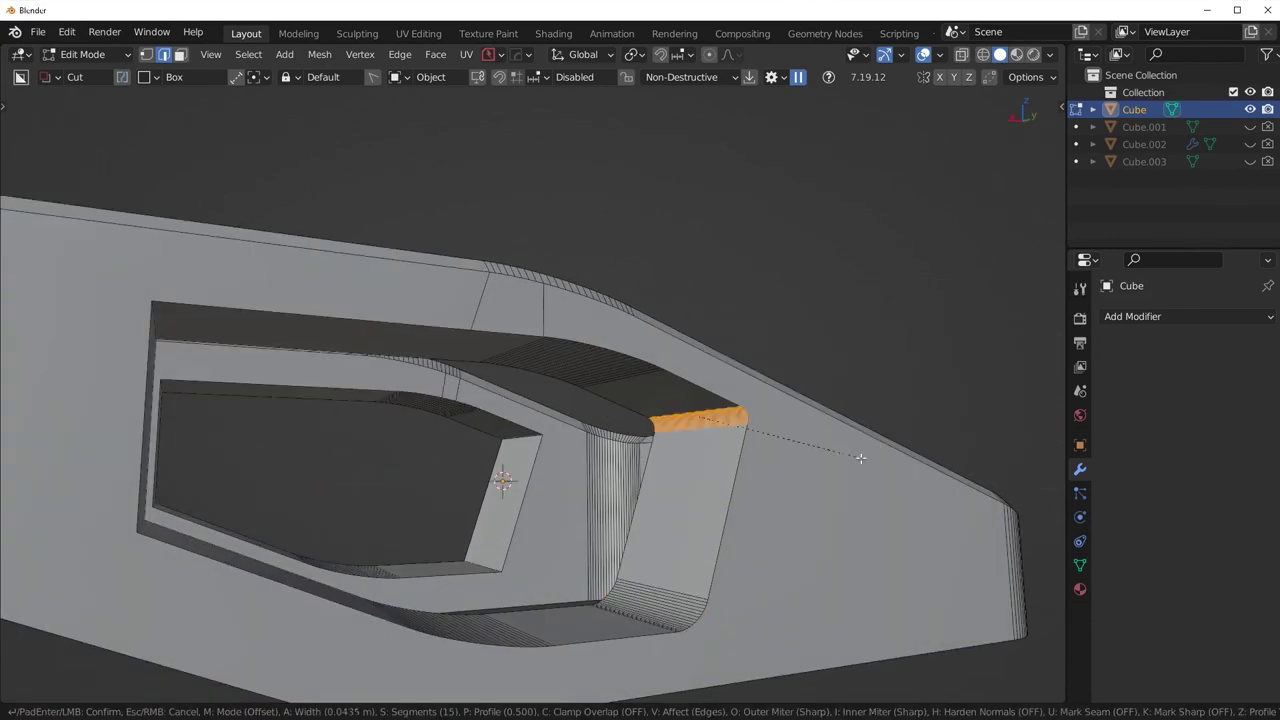
left_click(876, 466)
Bevel the two remaining corner edges at the opposite end of the near side opening
middle_click_drag(876, 466, 300, 526)
key("ctrl+b")
left_click(334, 569)
middle_click_drag(334, 569, 136, 364)
left_click(136, 364)
key("ctrl+b")
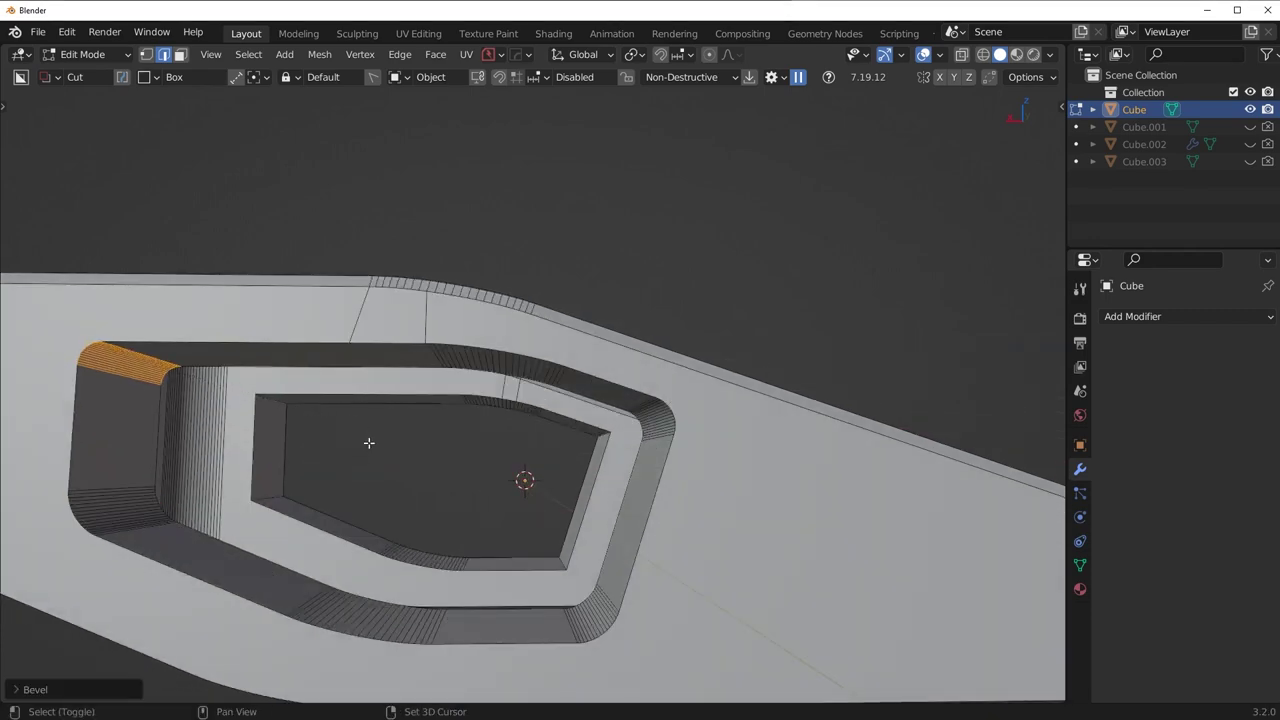
left_click(369, 443)
Chamfer the outer rim edge loop of the near side opening about 0.024 m wide with one segment
key("Tab")
middle_click_drag(318, 389, 600, 411)
key("Tab")
left_click(600, 500)
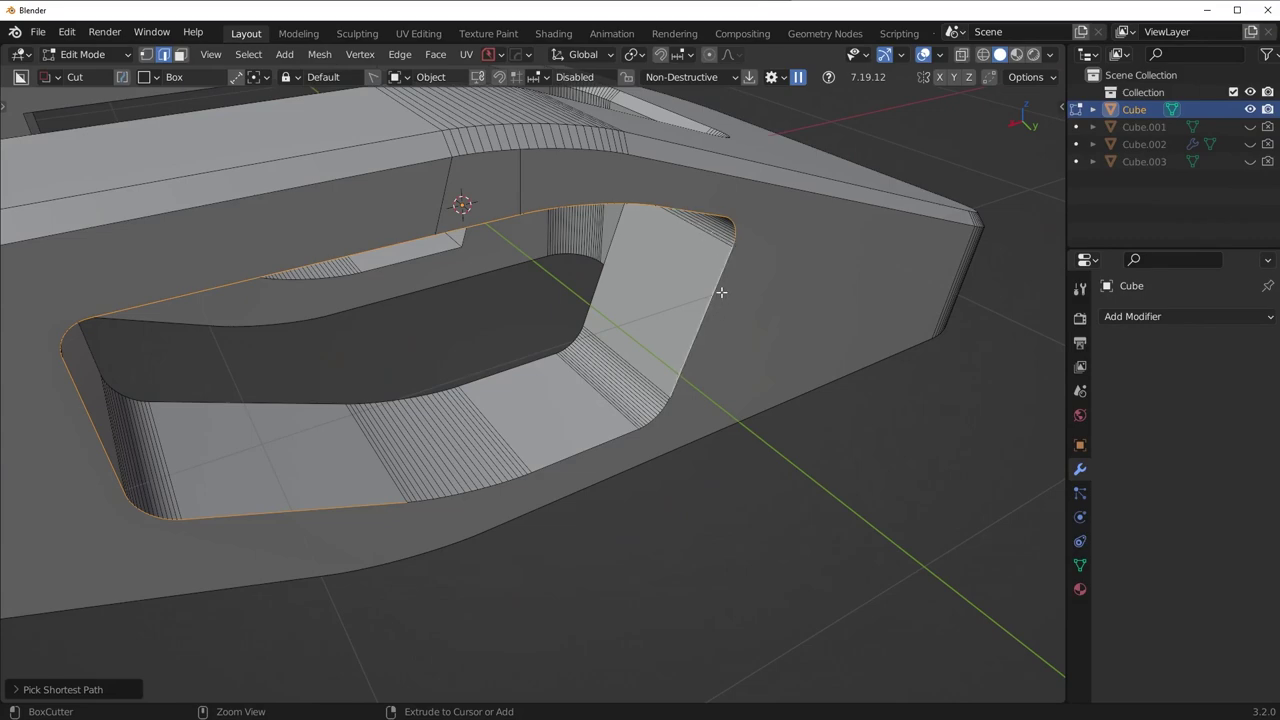
scroll(460, 500, "up", 3)
key("ctrl+b")
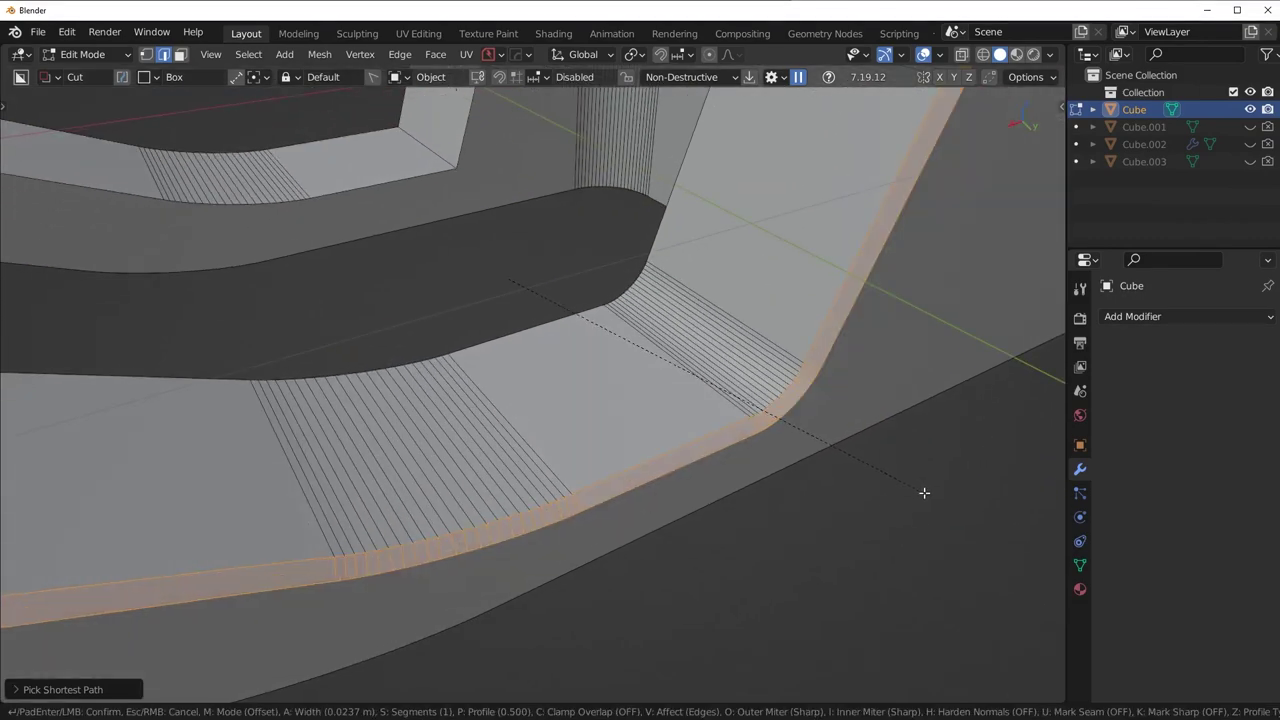
left_click(942, 501)
Add a Mirror modifier to the body with Axis Y and Bisect Y enabled and X off
key("Tab")
scroll(777, 374, "down", 5)
middle_click_drag(662, 366, 733, 376)
left_click(1120, 317)
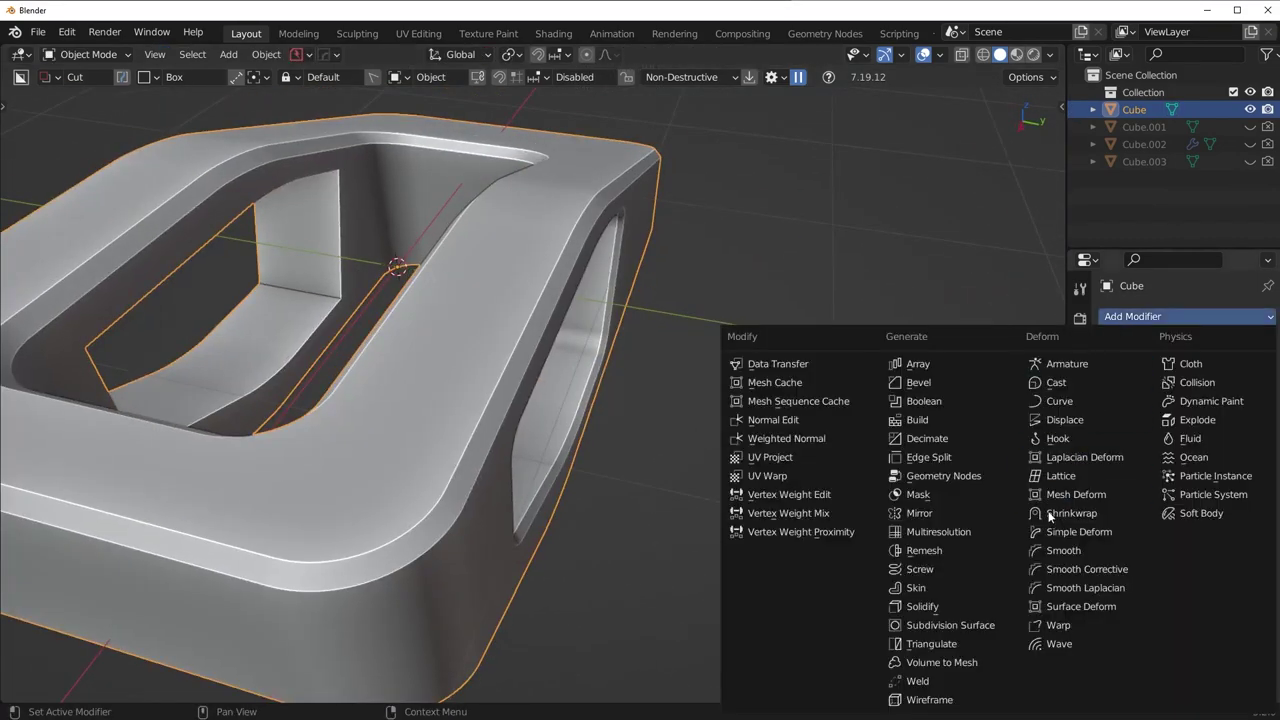
left_click(968, 512)
scroll(960, 509, "down", 4)
left_click(1183, 370)
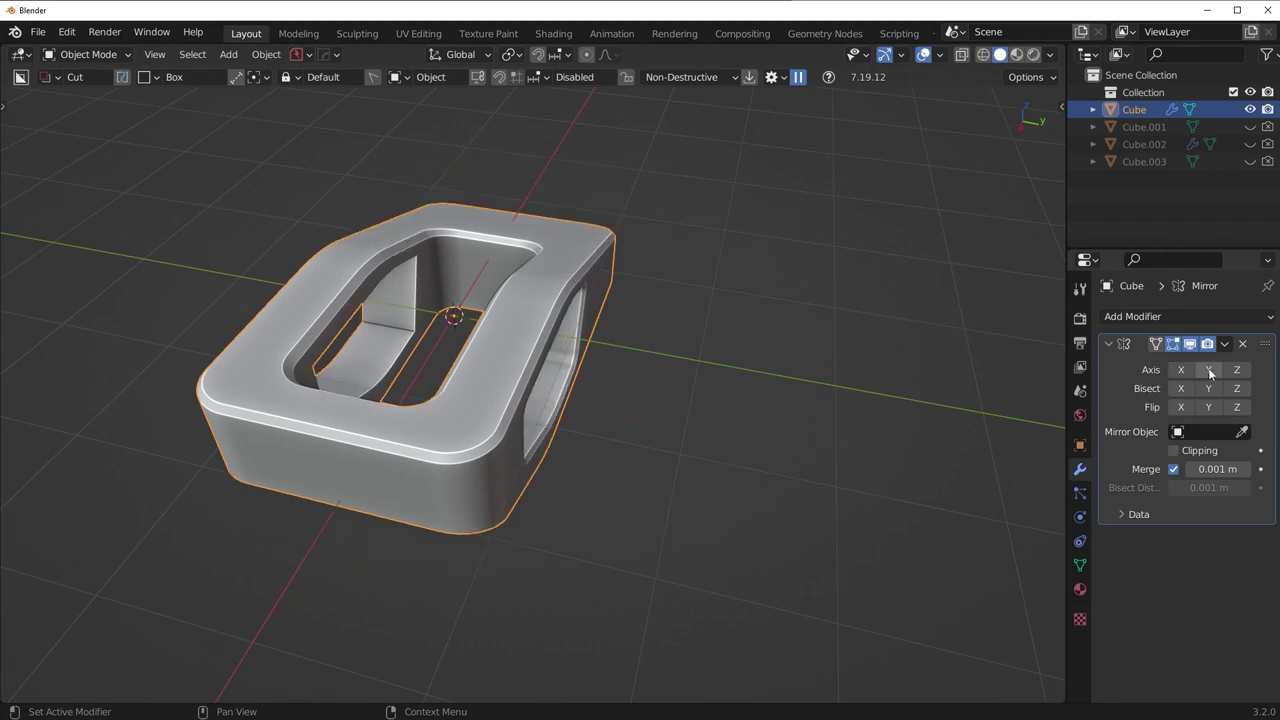
left_click(1208, 388)
Apply the body's mirroring across Y so that no modifier remains
middle_click_drag(1000, 385, 722, 356)
left_click(1224, 344)
left_click(1174, 378)
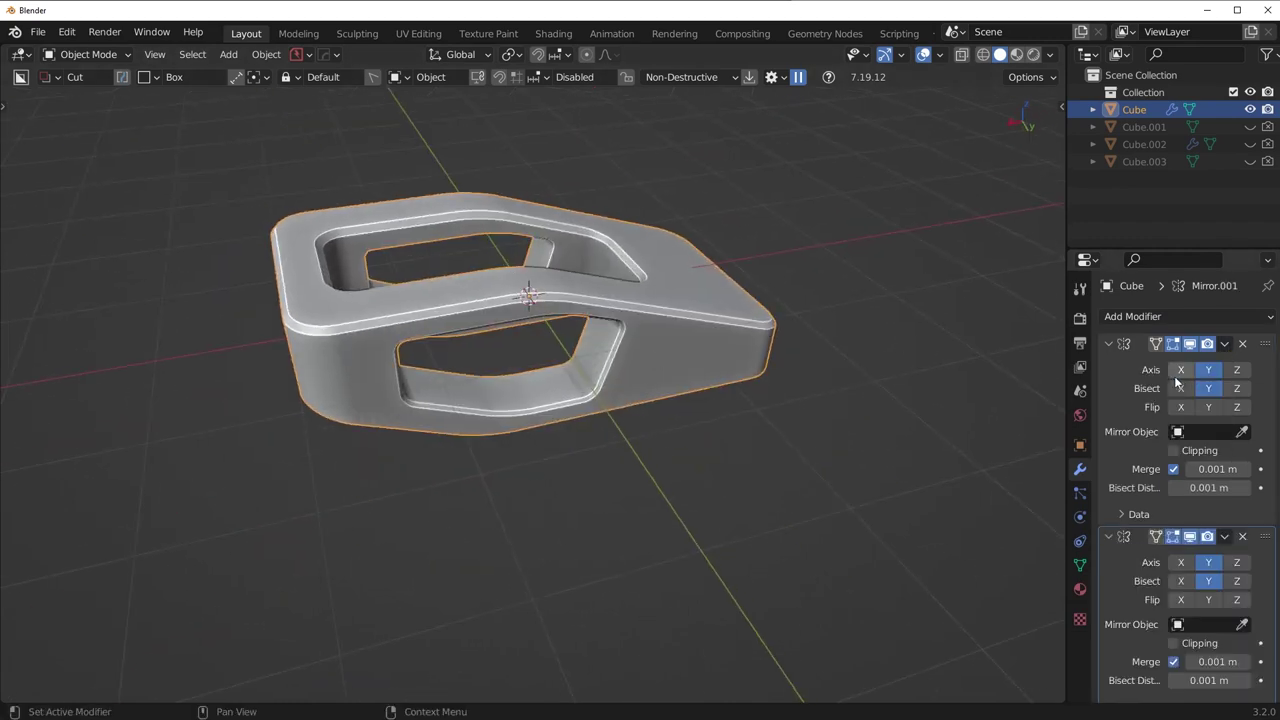
left_click(1224, 344)
left_click(1150, 365)
middle_click_drag(805, 319, 666, 370)
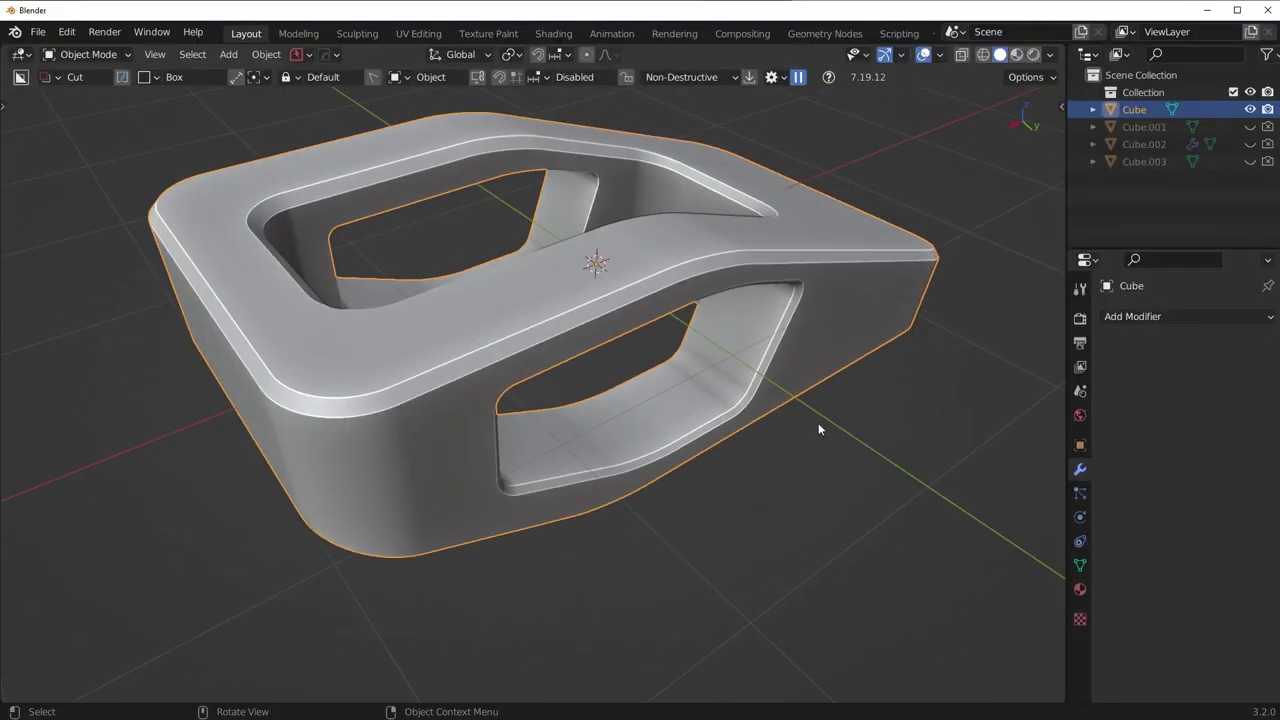
Add a centred loop cut around the near side opening's inner wall and bevel it into a band about 0.17 m wide
middle_click_drag(818, 423, 693, 396)
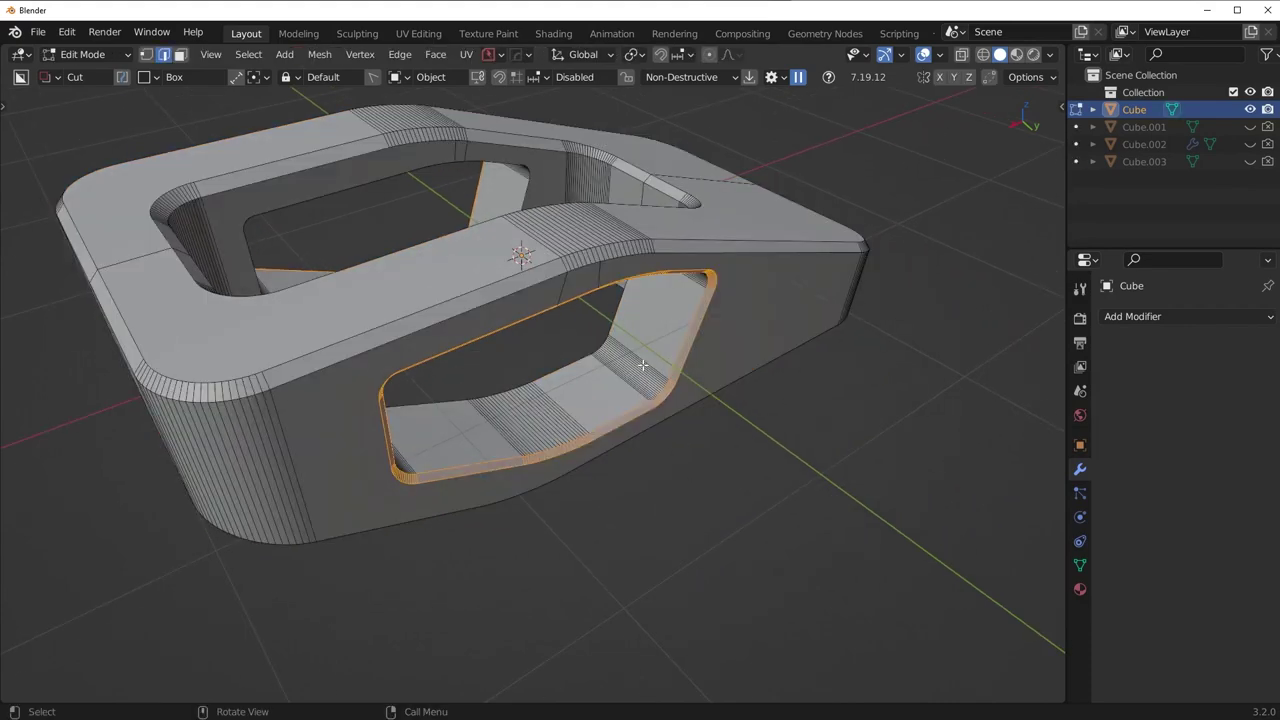
left_click(641, 365)
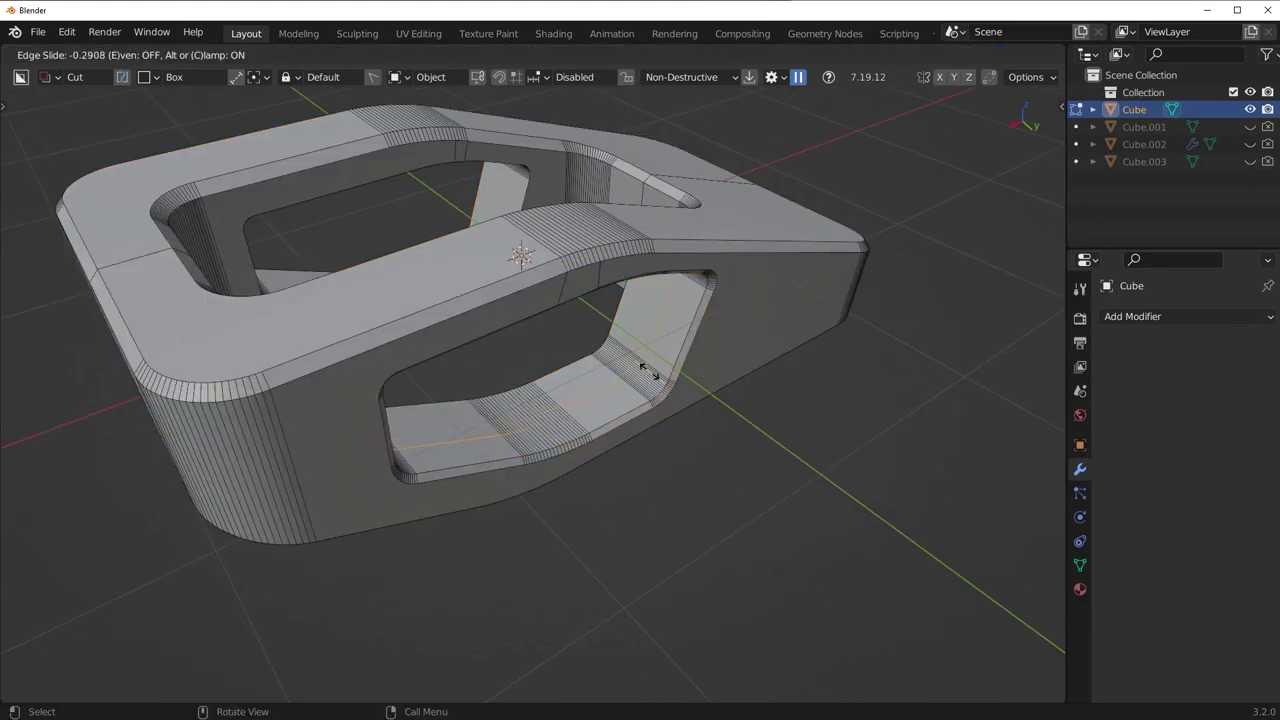
left_click(663, 360)
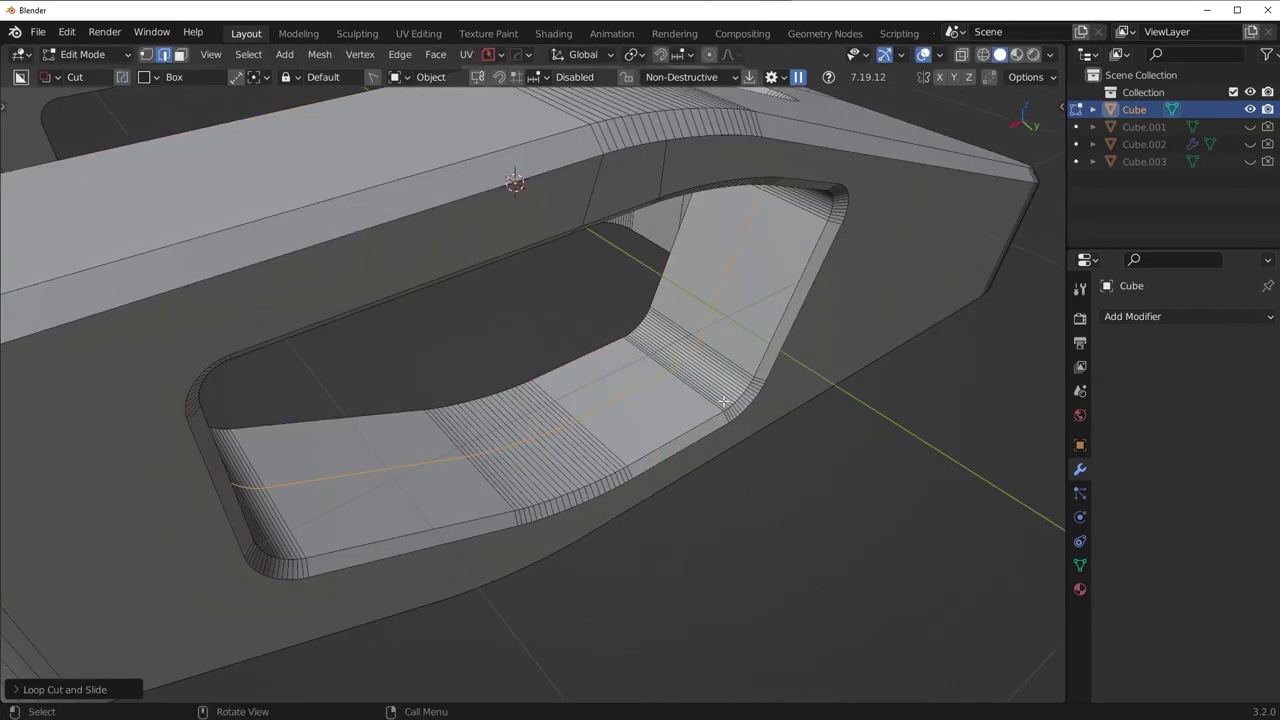
middle_click_drag(780, 400, 750, 445)
key("ctrl+b")
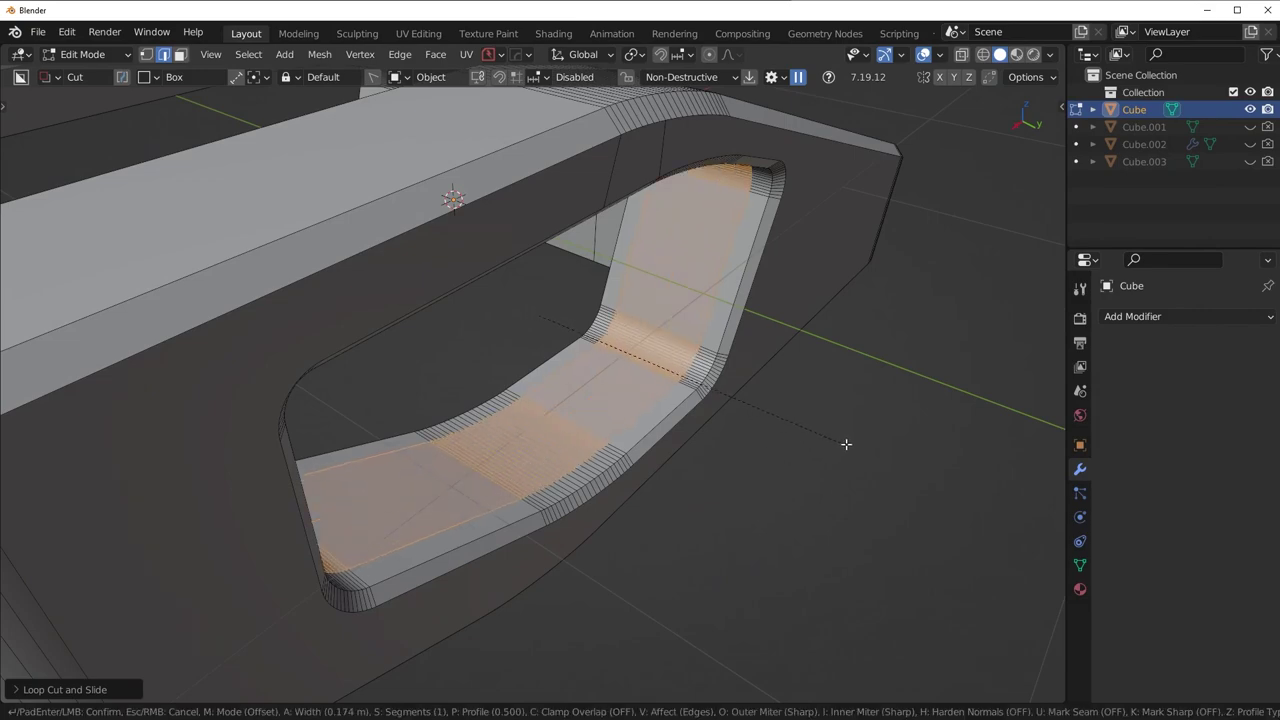
left_click(852, 442)
Extrude the band of faces on the side opening's inner wall in place
middle_click_drag(857, 443, 835, 401)
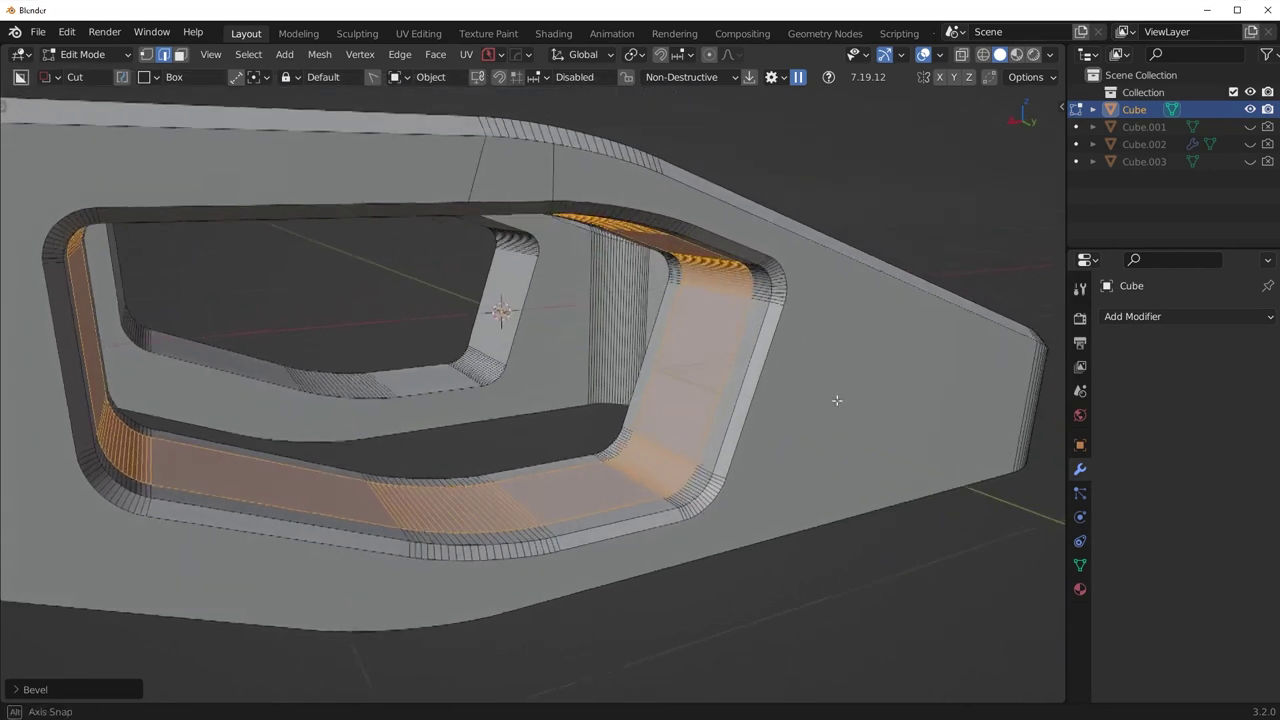
key("g")
key("z")
key("z")
left_click(831, 435)
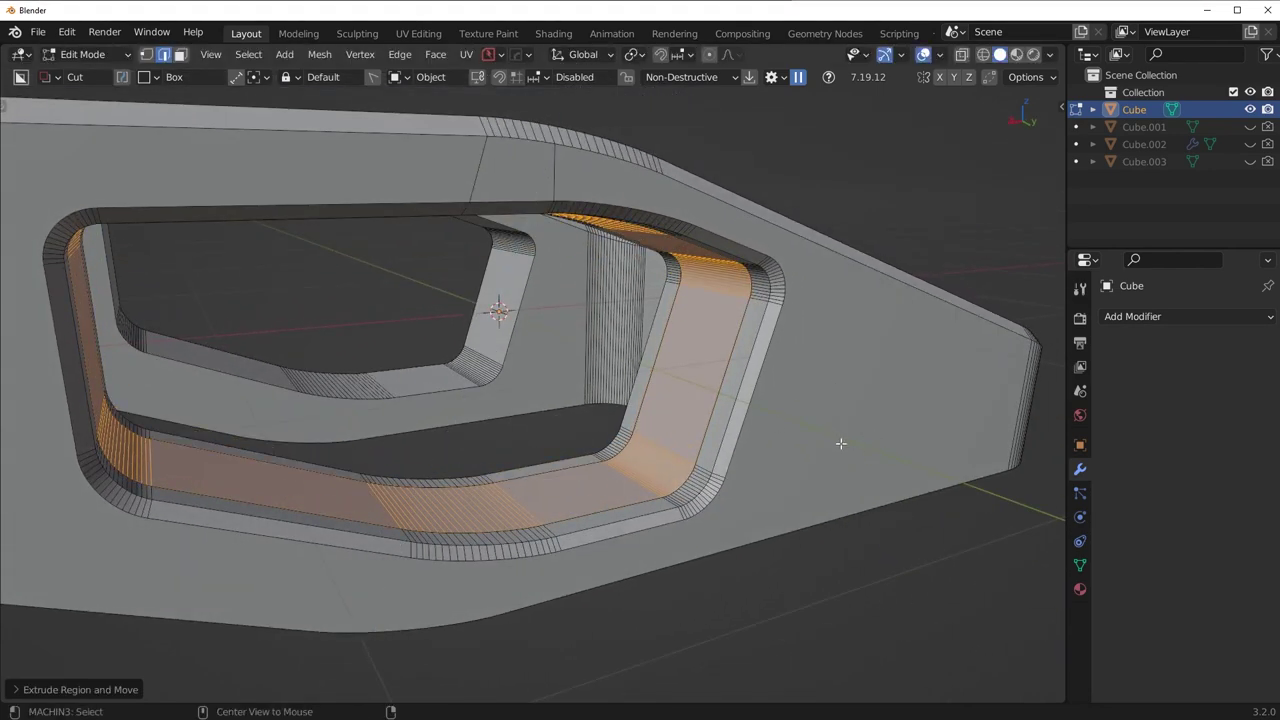
Try a Shrink/Fatten of the extruded band by 0.0426 m with Offset Even, and undo it
key("alt+s")
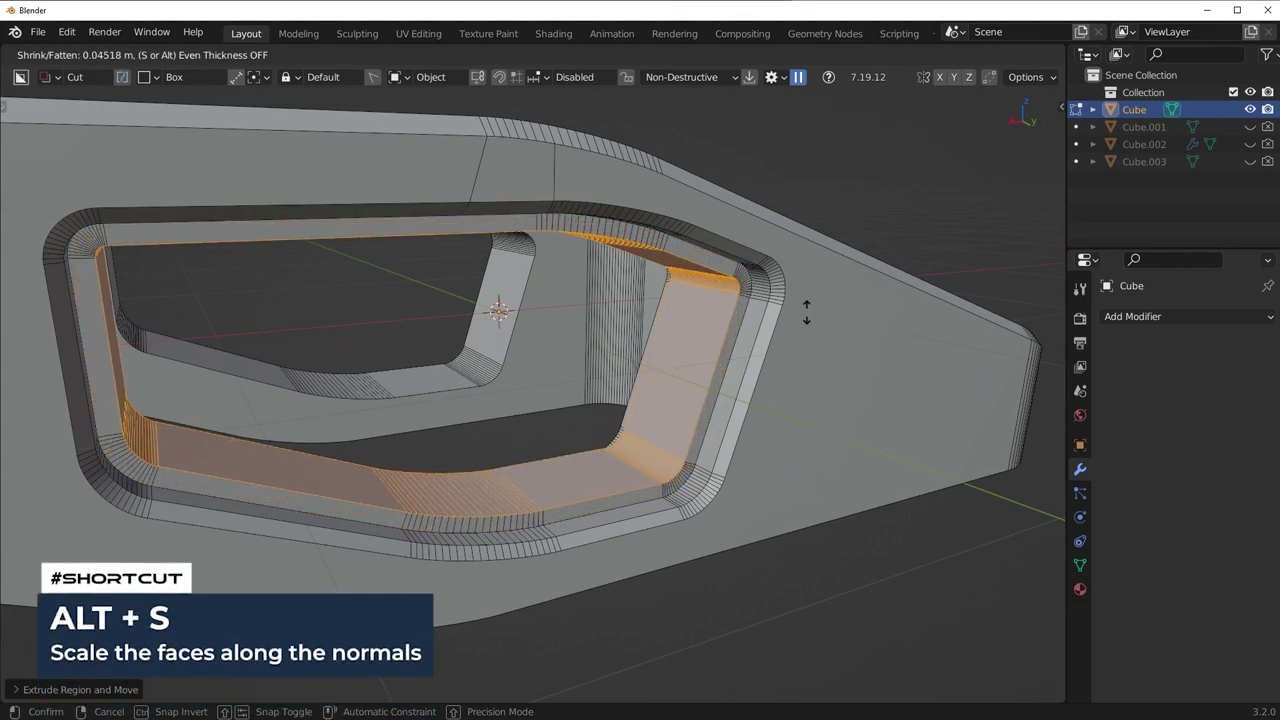
left_click(806, 314)
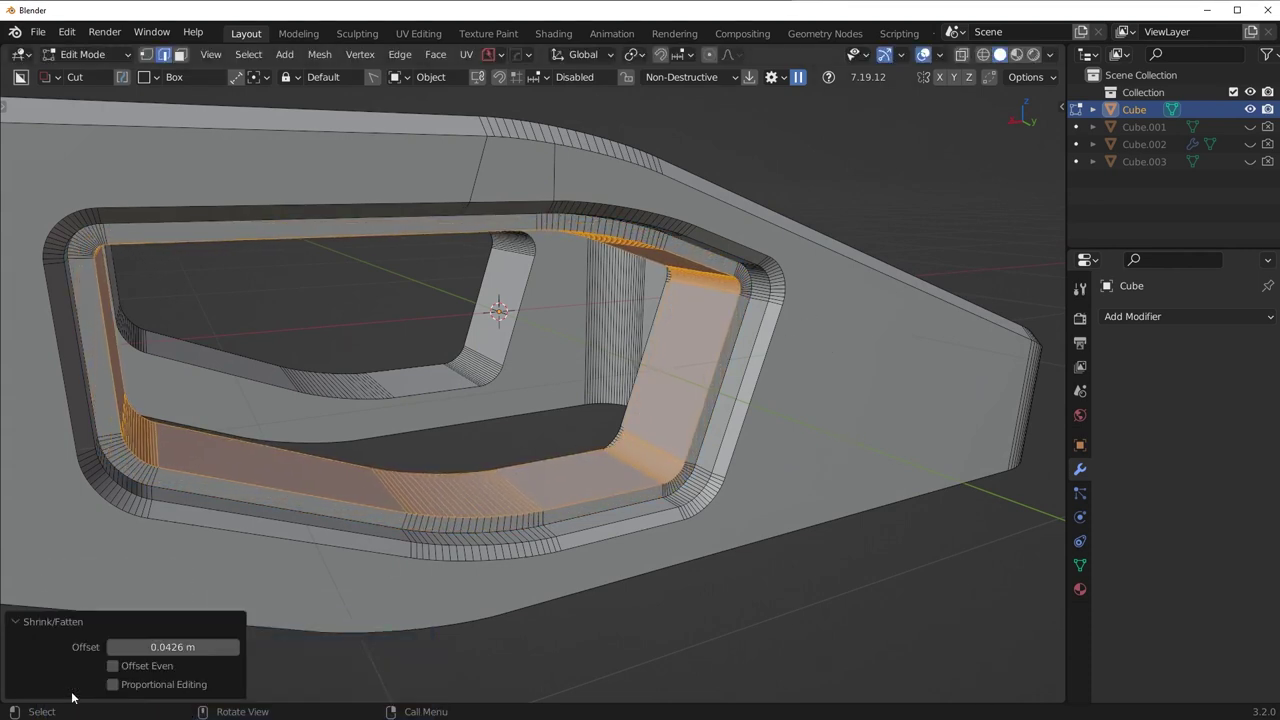
key("Tab")
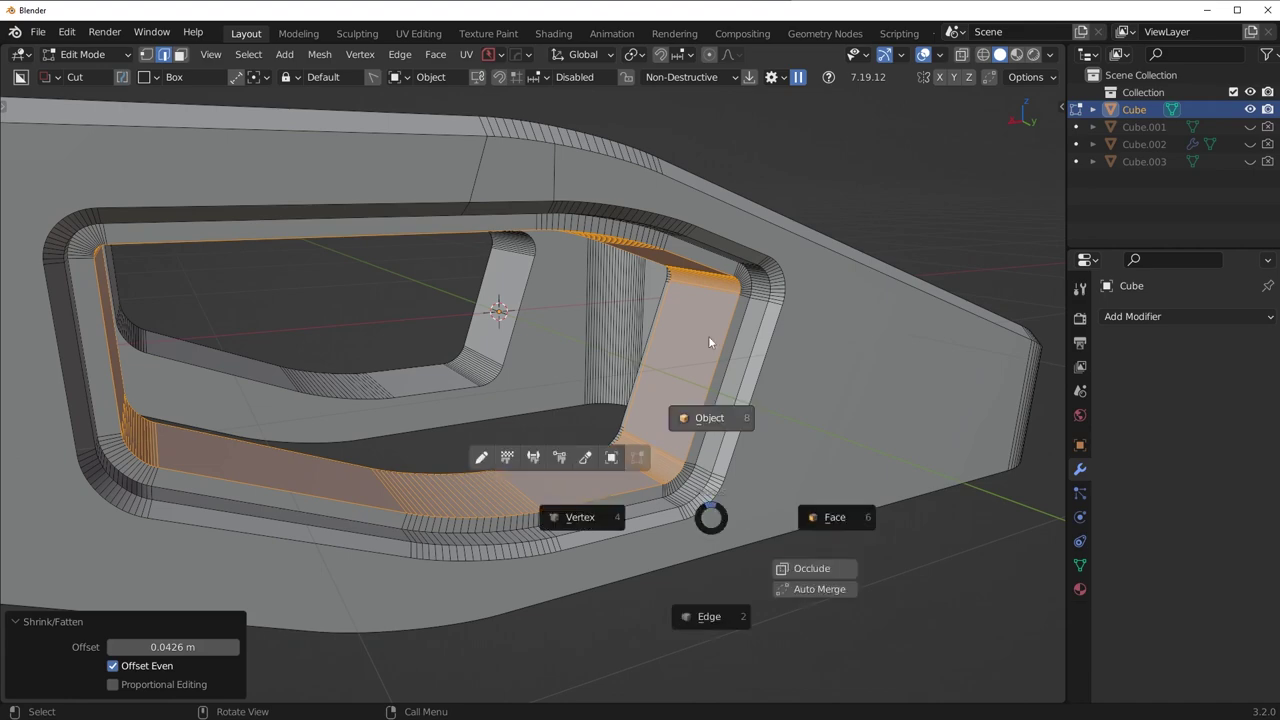
middle_click_drag(784, 405, 712, 350)
scroll(749, 388, "down", 3)
middle_click_drag(585, 345, 656, 428)
key("ctrl+z")
key("ctrl+z")
Shrink/Fatten the extruded band slightly along its normals to form a shallow step, and return to Object Mode
scroll(857, 547, "up", 2)
key("alt+s")
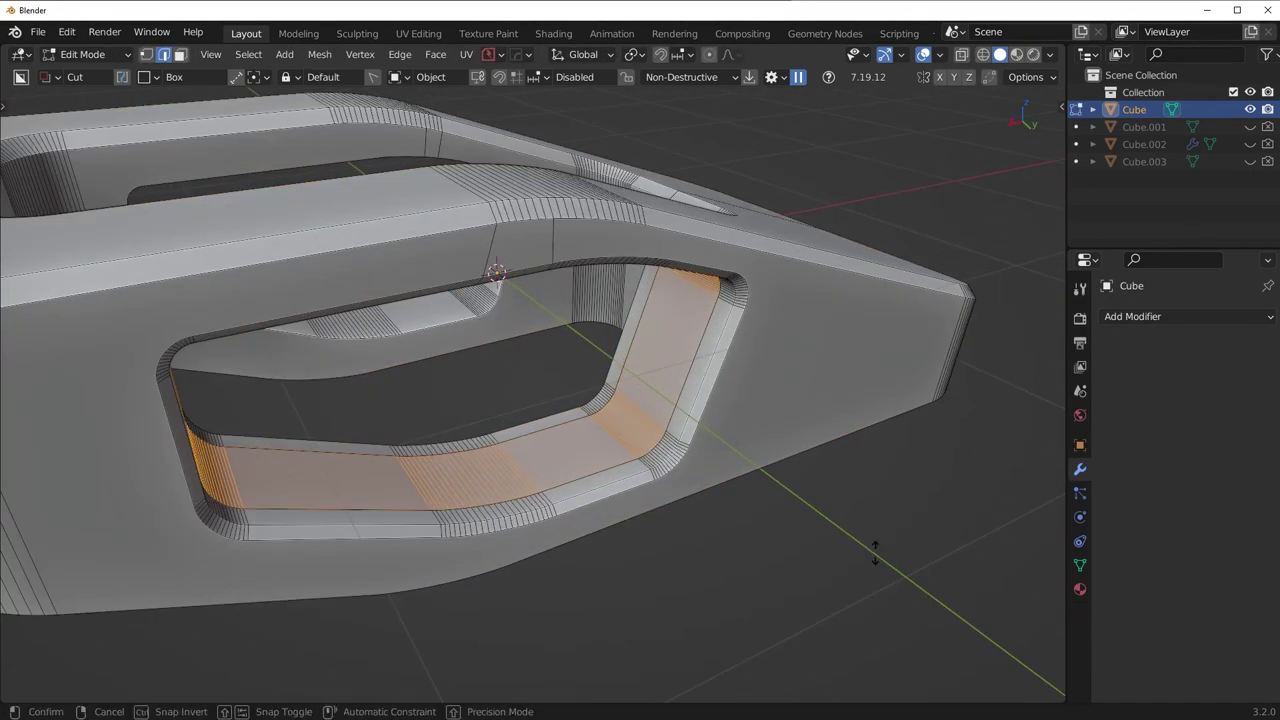
left_click(878, 553)
middle_click_drag(878, 553, 781, 485)
key("Tab")
Inspect the stepped band at the side opening's rounded corner and apply smooth shading to the body
middle_click_drag(772, 388, 788, 409)
scroll(788, 408, "down", 5)
middle_click_drag(678, 434, 634, 480)
scroll(706, 486, "up", 8)
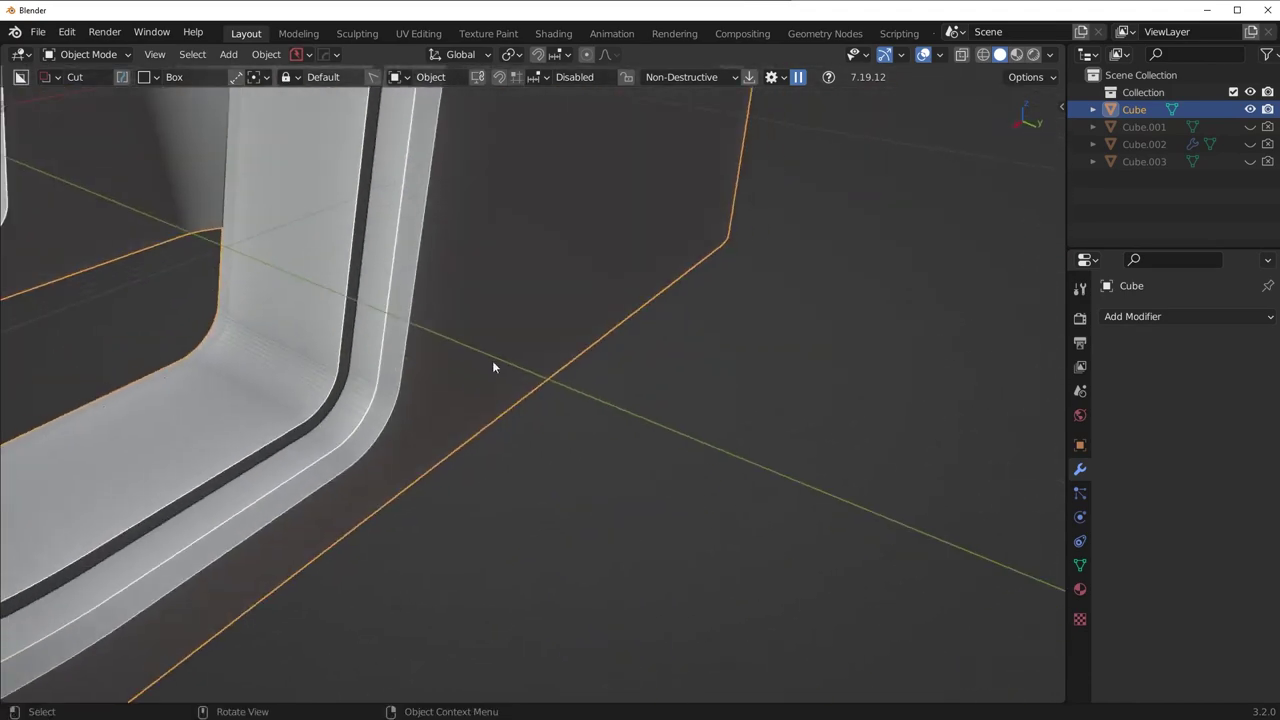
scroll(554, 378, "up", 6)
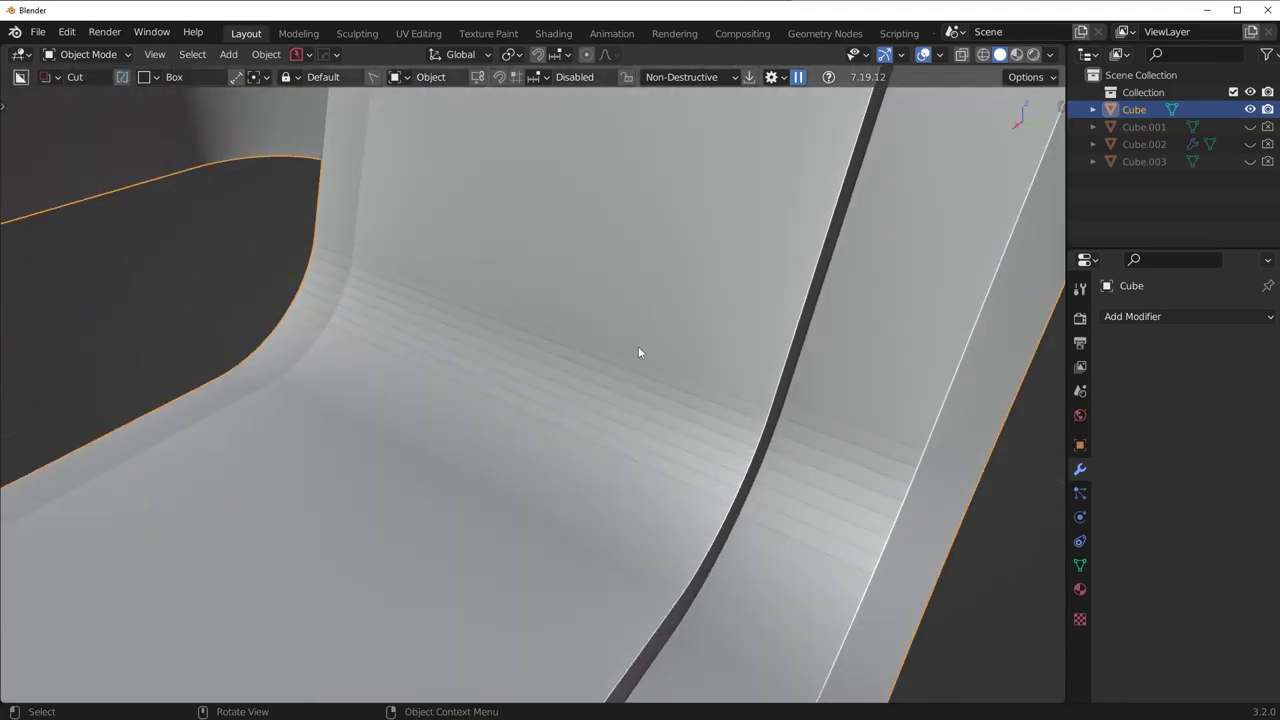
right_click(751, 304)
left_click(748, 300)
Mirror the stepped band to the opposite side with a Y-axis Mirror modifier and apply it
middle_click_drag(747, 298, 668, 362)
scroll(744, 326, "down", 5)
scroll(660, 316, "down", 3)
middle_click_drag(600, 335, 505, 484)
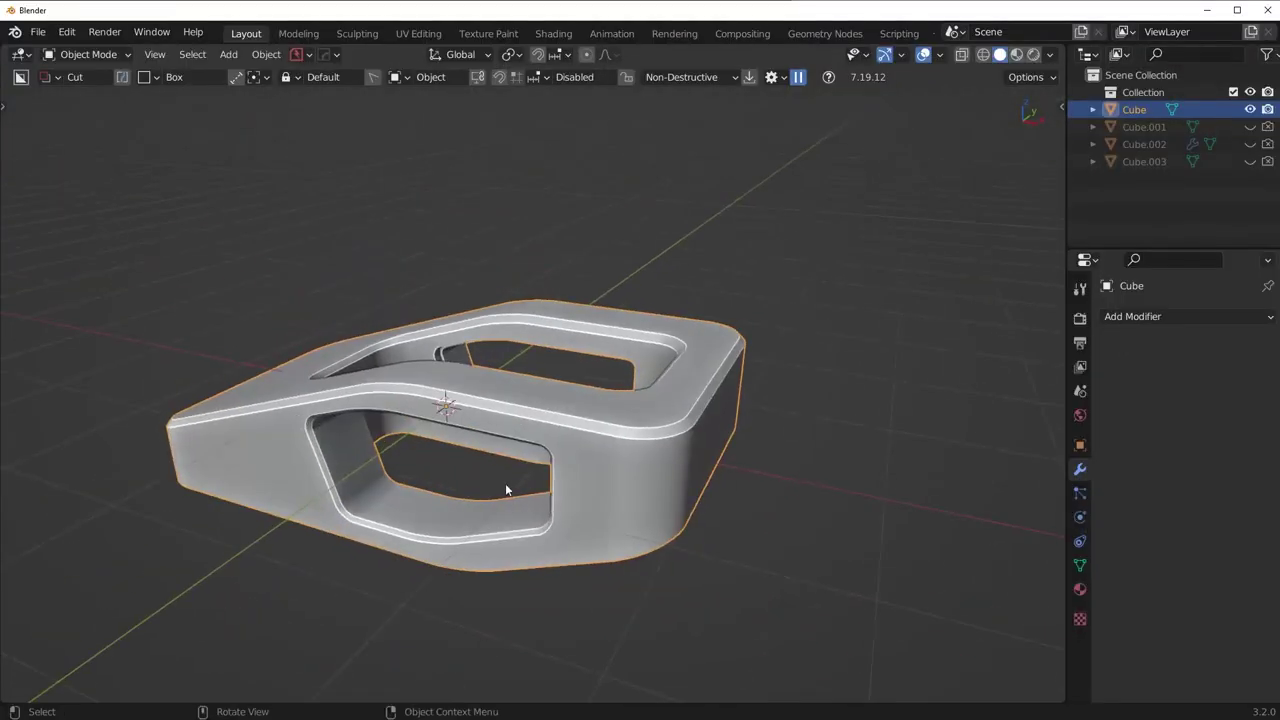
left_click(1105, 318)
left_click(968, 517)
left_click(1181, 370)
left_click(1208, 370)
left_click(1224, 343)
left_click(1204, 368)
middle_click_drag(780, 420, 431, 470)
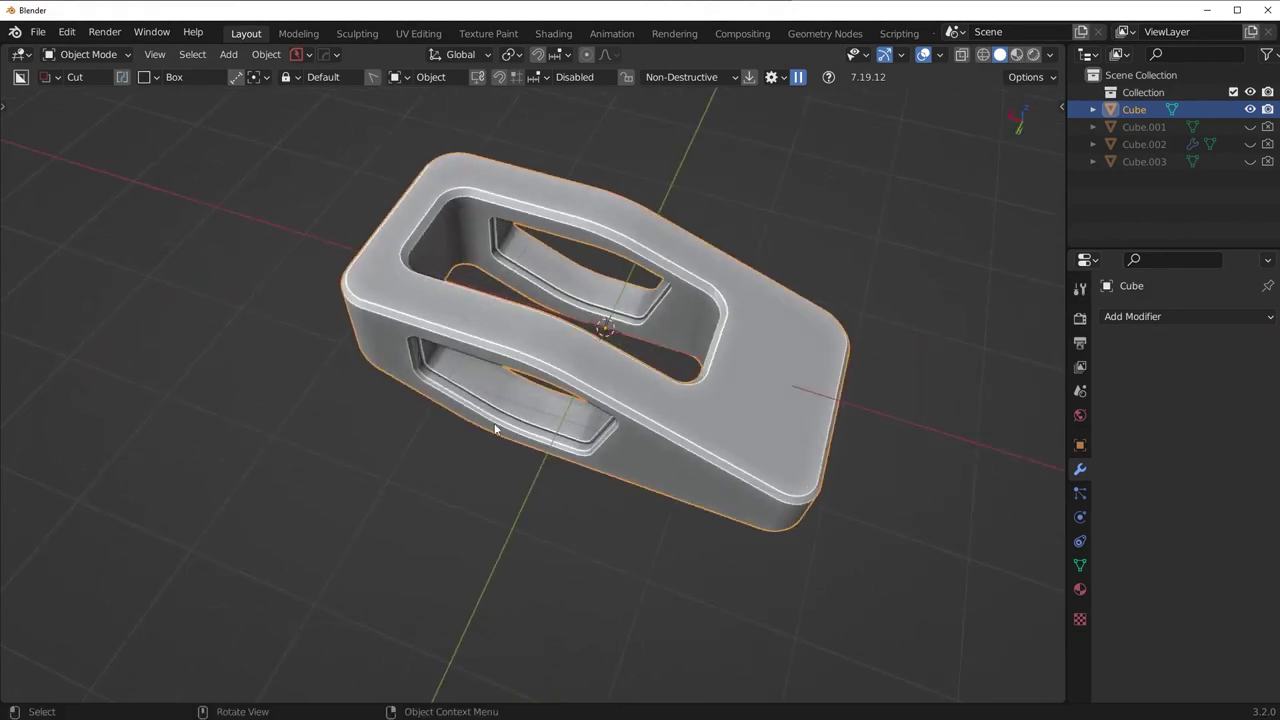
Add a mesh cube to serve as a cutter for the body's tapered end
middle_click_drag(561, 405, 672, 391)
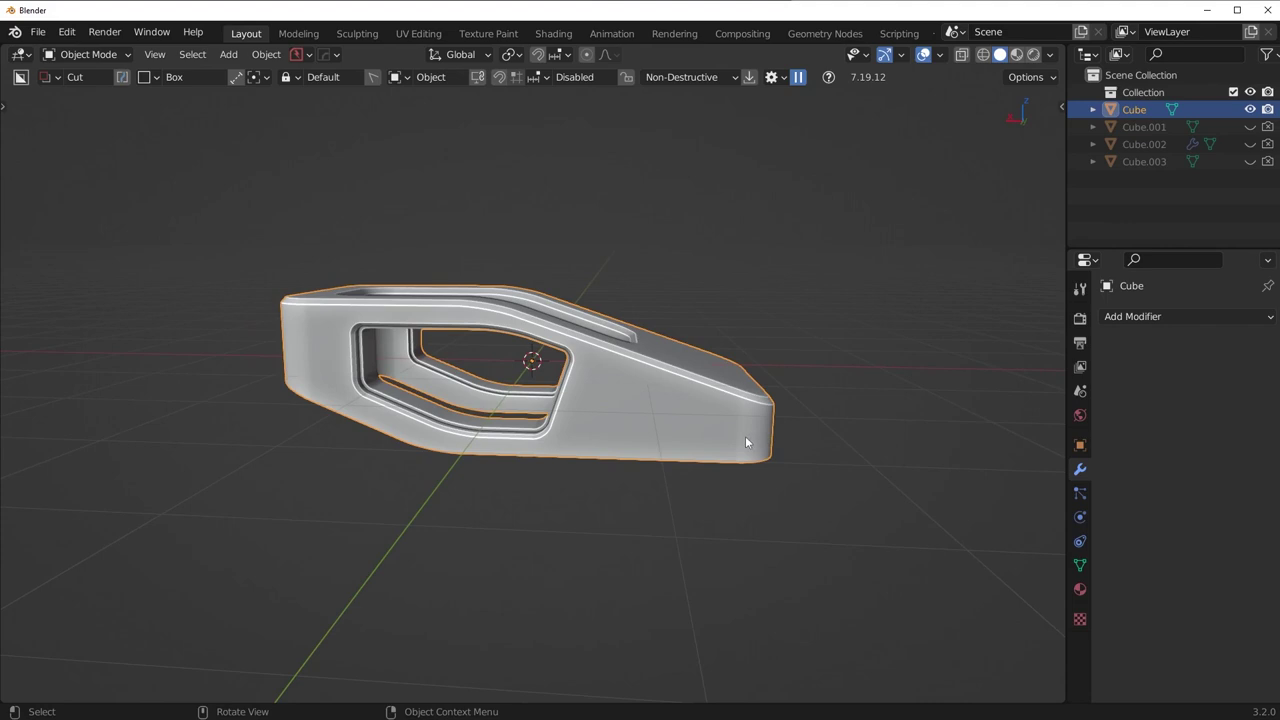
middle_click_drag(747, 442, 660, 431)
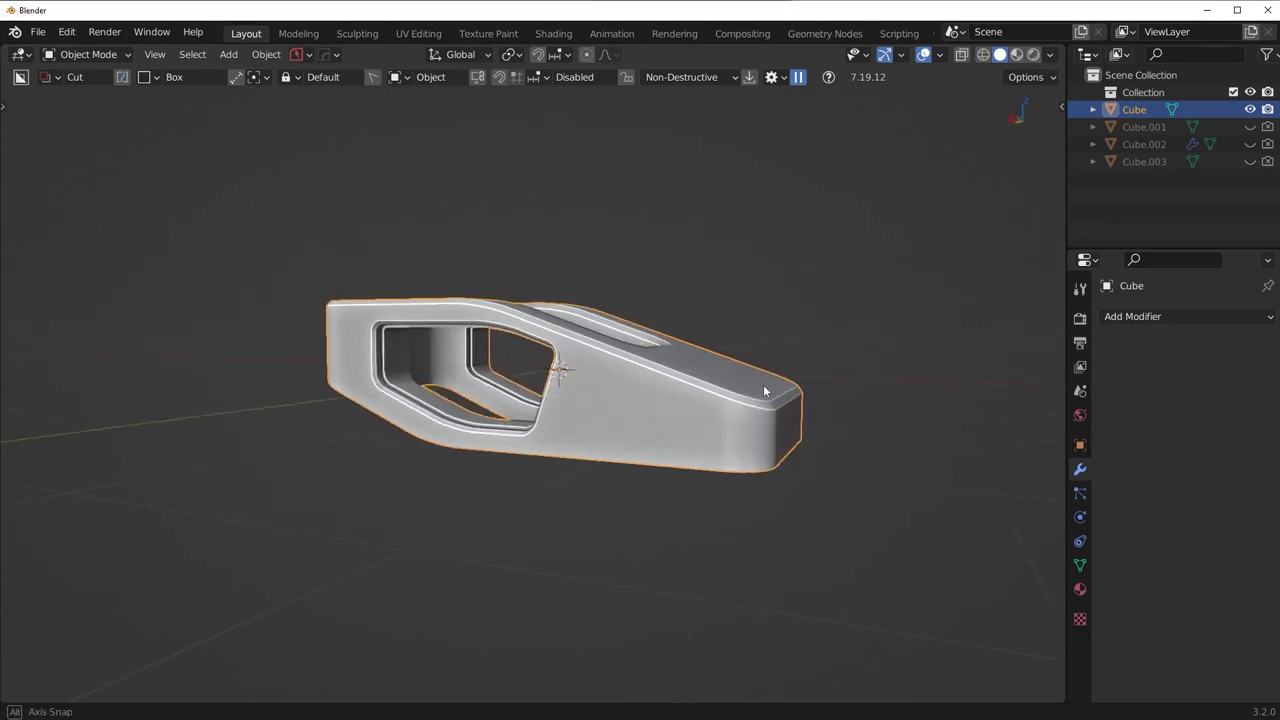
middle_click_drag(759, 388, 772, 396)
key("grave")
left_click(877, 336)
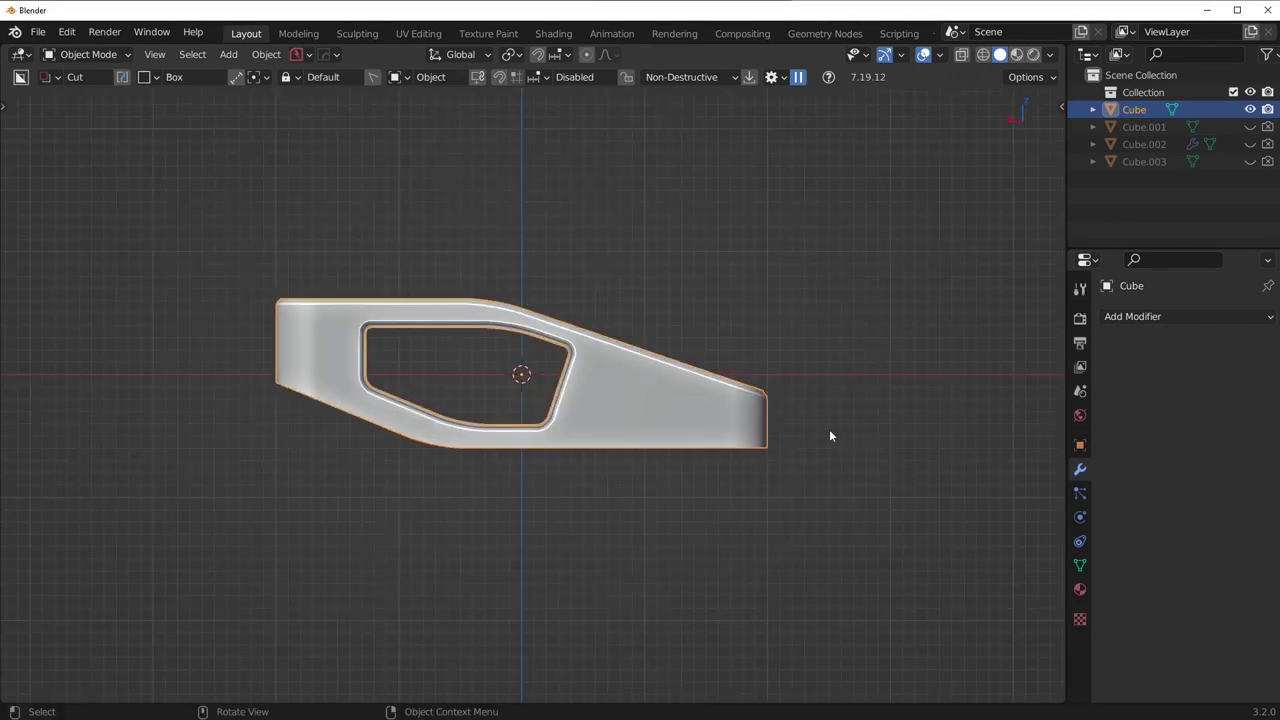
scroll(686, 437, "up", 1)
middle_click_drag(686, 437, 651, 432, "shift")
key("shift+a")
mouse_move(743, 361)
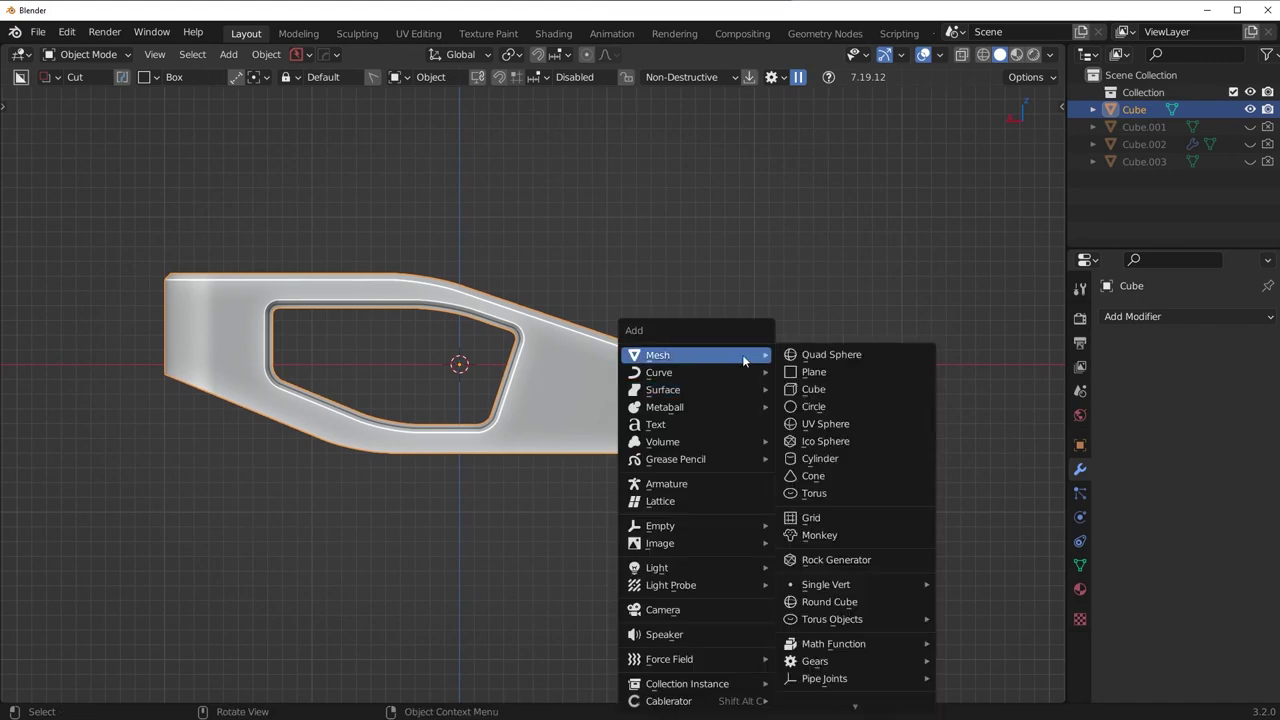
left_click(834, 397)
Move and rotate the cube over the tapered end so its side roughly parallels the side opening's slanted end
key("g")
left_click(761, 451)
key("r")
left_click(823, 450)
scroll(788, 423, "up", 3)
key("g")
left_click(772, 416)
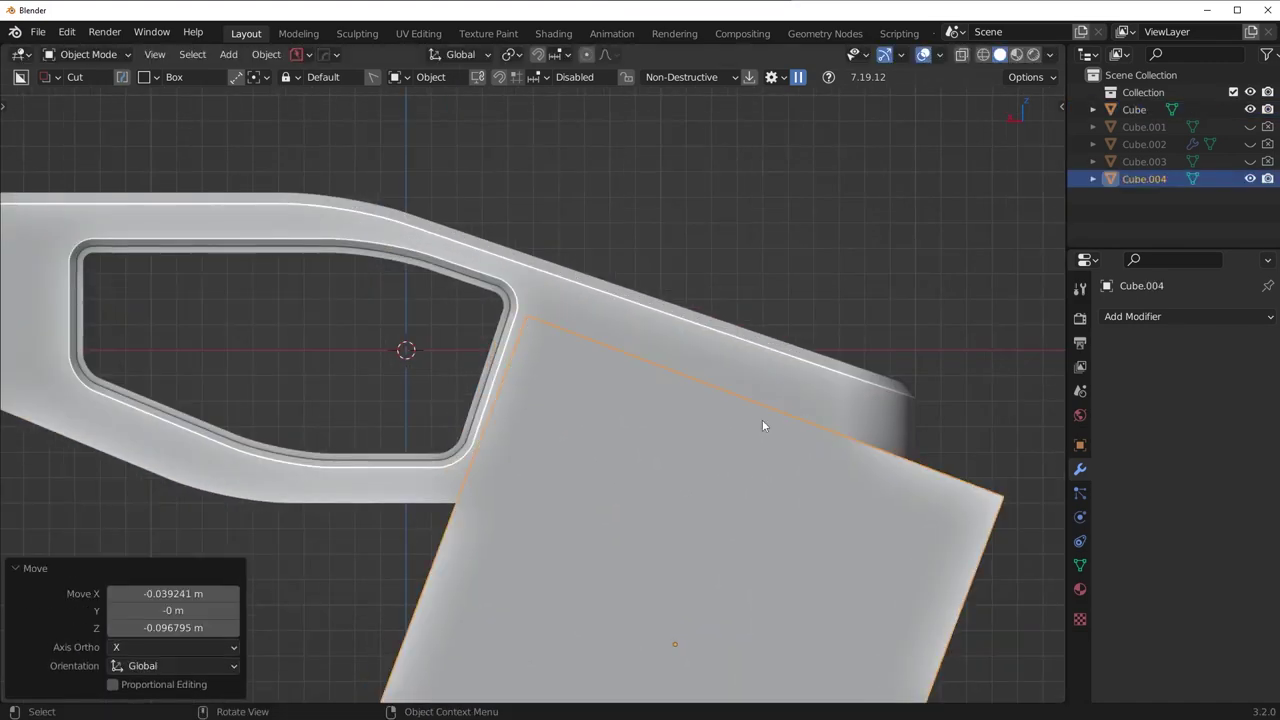
Rotate the cutter cube -2.45° to match the opening's slanted edge and lower it so its upper corner overlaps the body's underside
scroll(772, 416, "up", 4)
key("r")
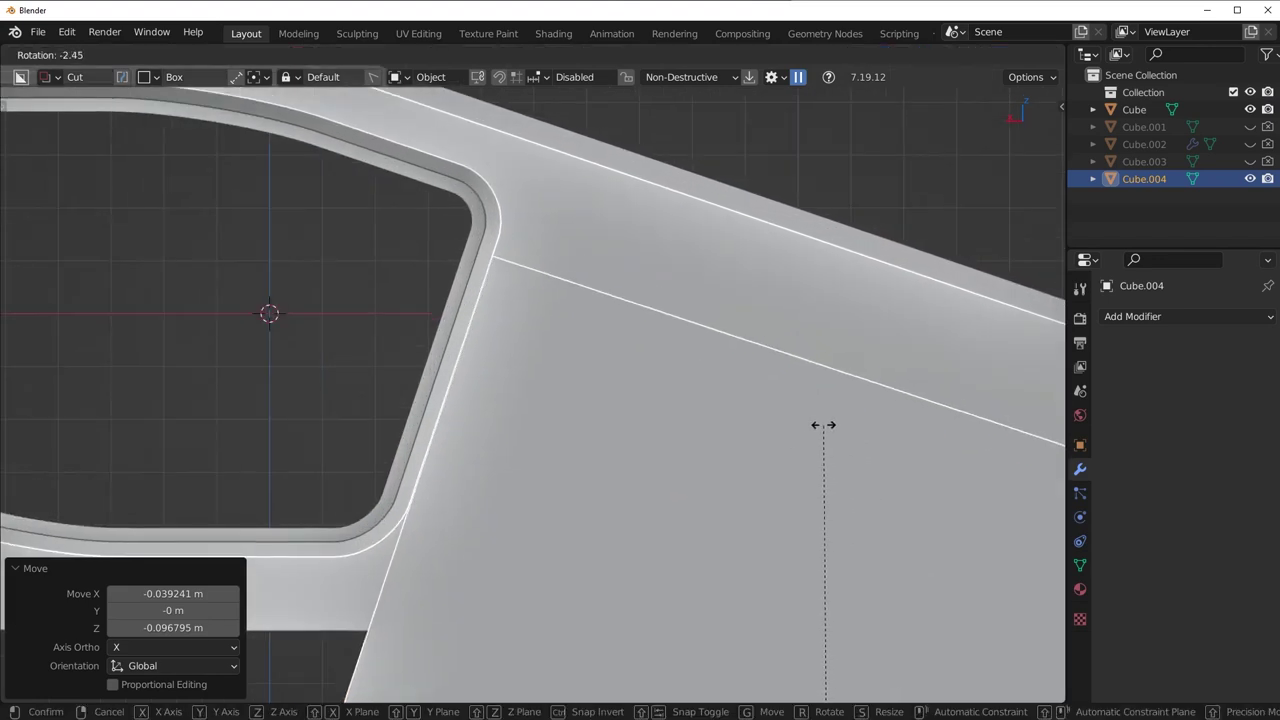
left_click(823, 425)
scroll(575, 321, "up", 2)
key("g")
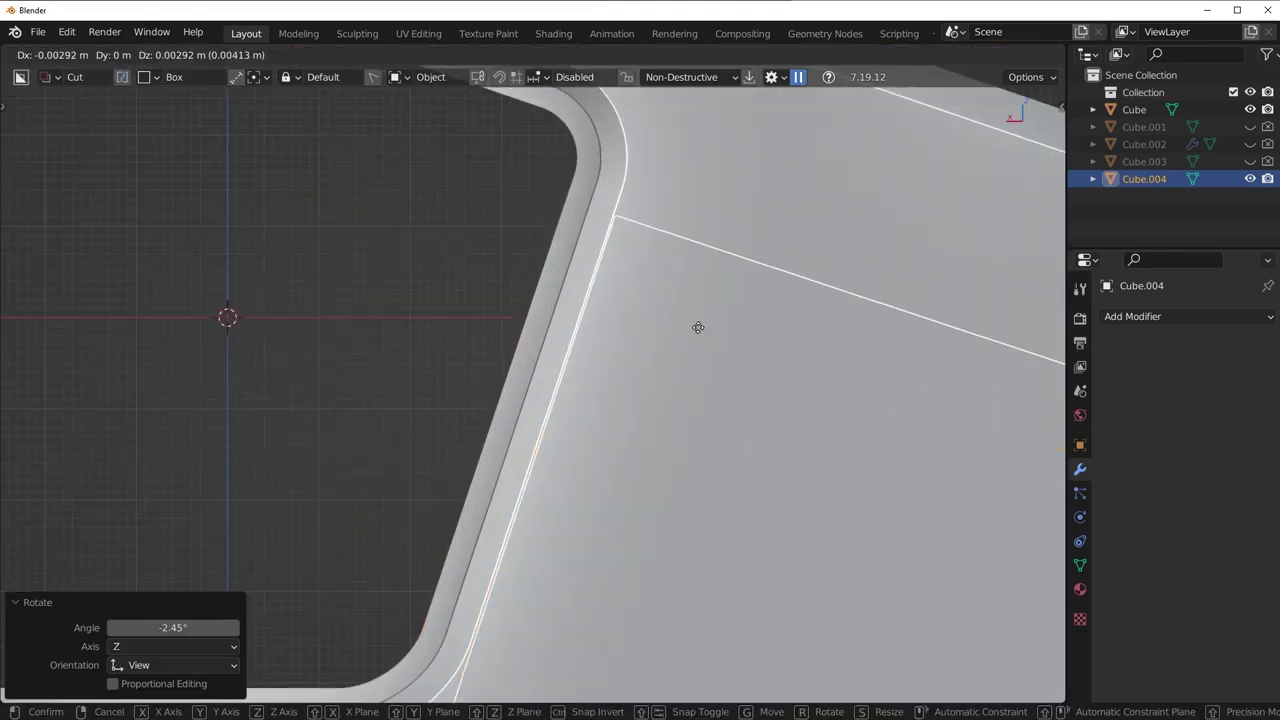
left_click(696, 321)
scroll(706, 340, "down", 4)
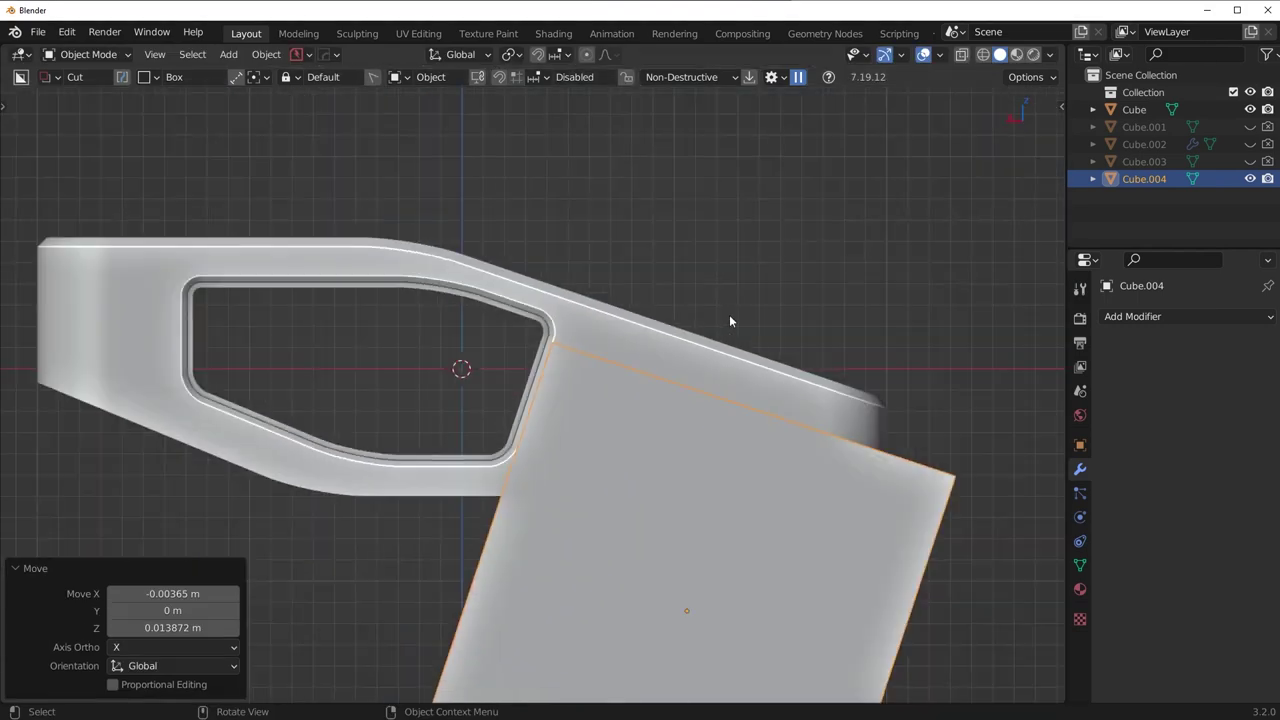
key("g")
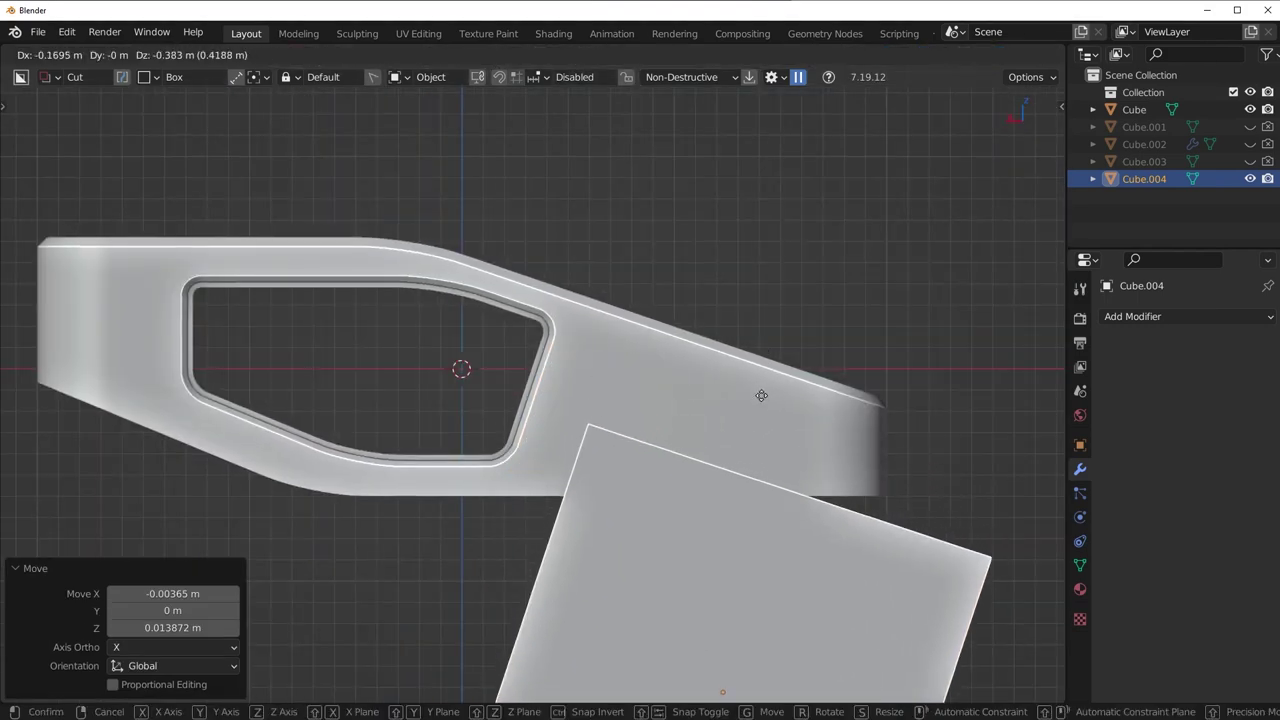
left_click(766, 389)
Enter Edit Mode on the cutter cube, clear the selection and set the snapping target to Vertex
middle_click_drag(765, 386, 687, 437)
key("Tab")
key("alt+a")
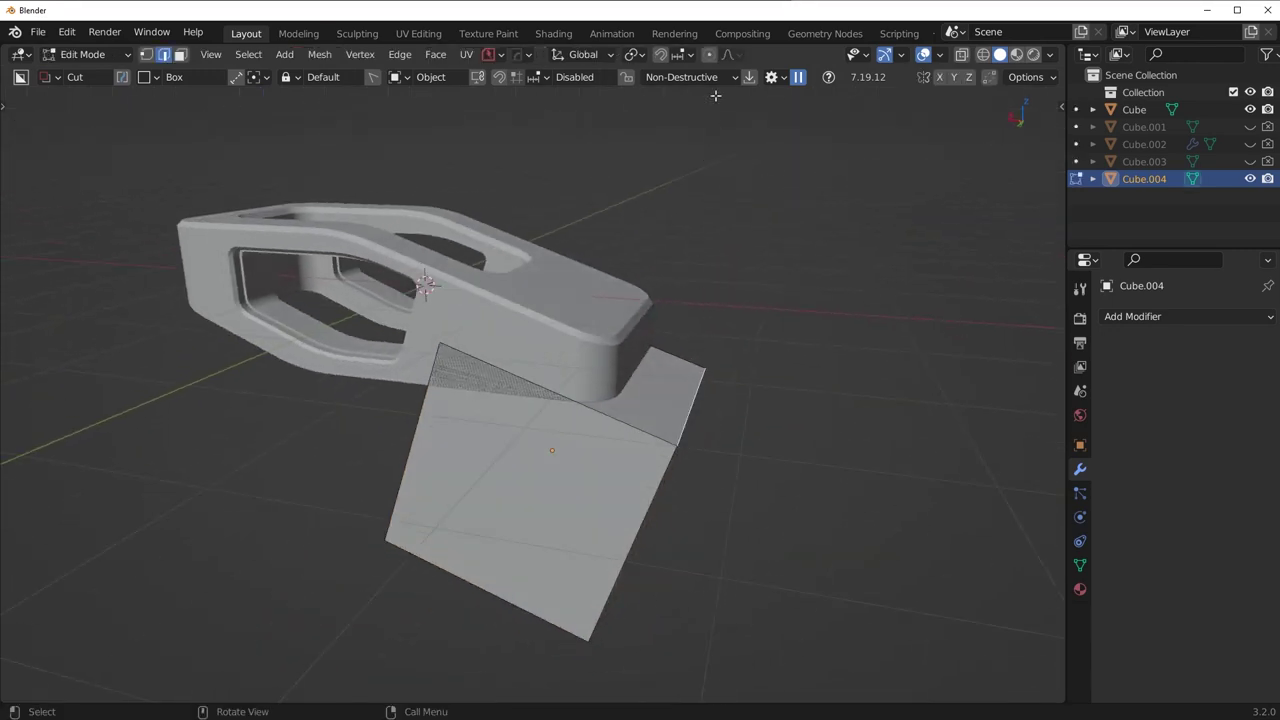
left_click(688, 55)
left_click(643, 125)
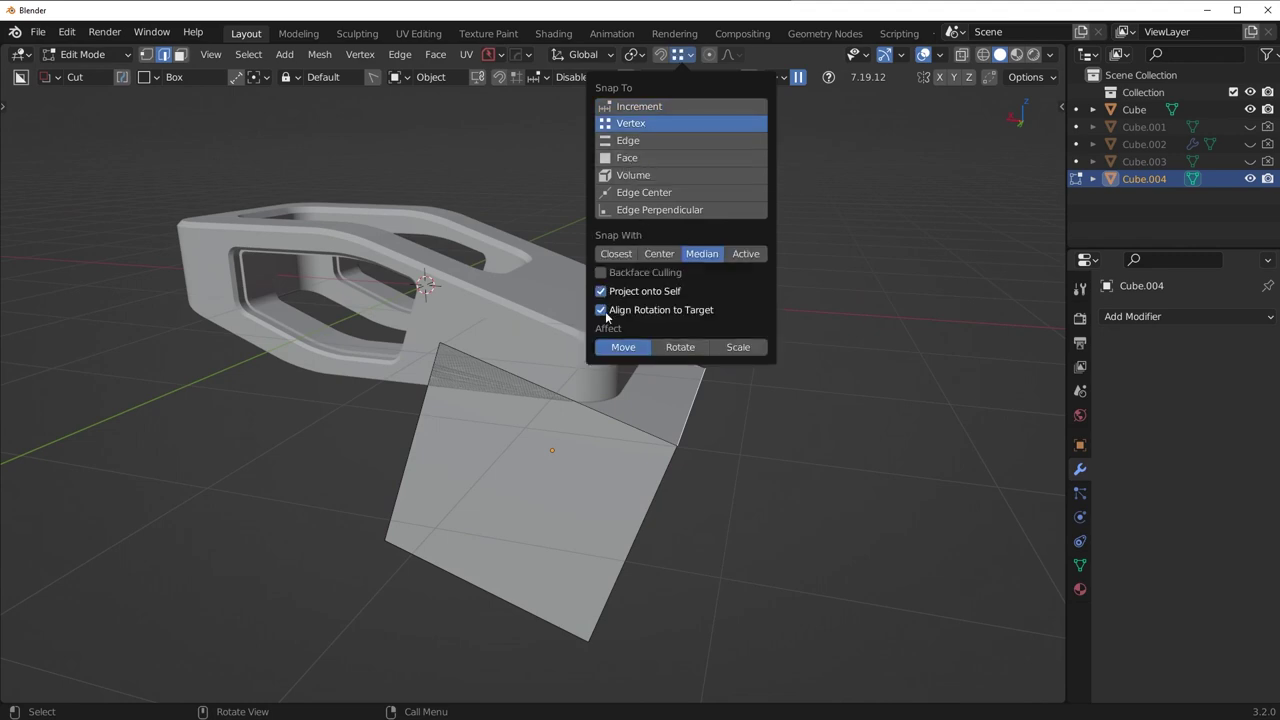
key("g")
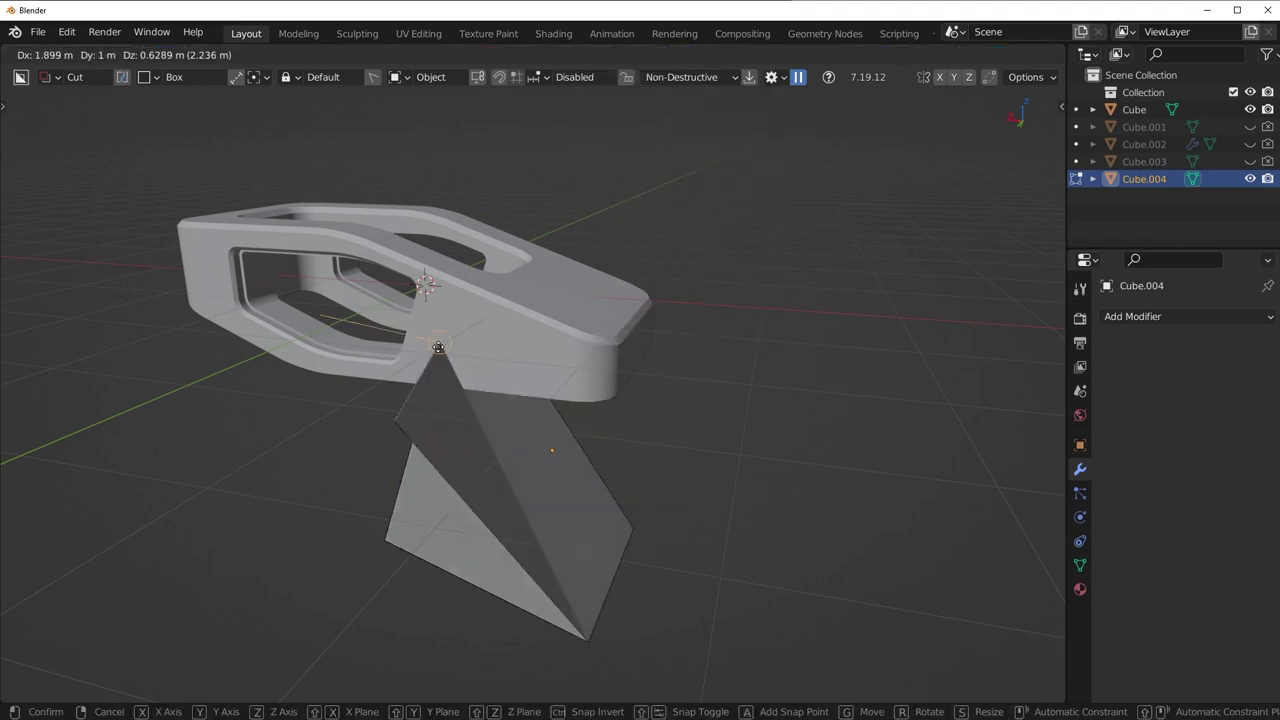
right_click(455, 345)
left_click(689, 55)
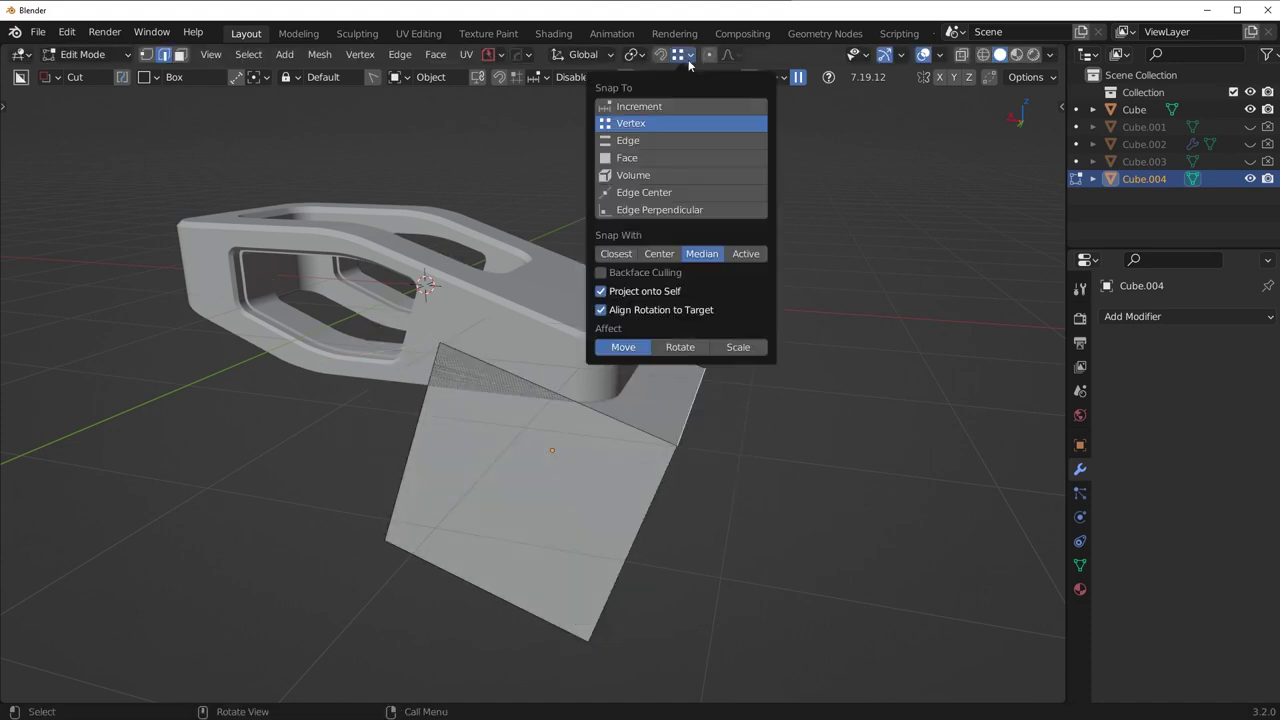
middle_click_drag(542, 380, 510, 426)
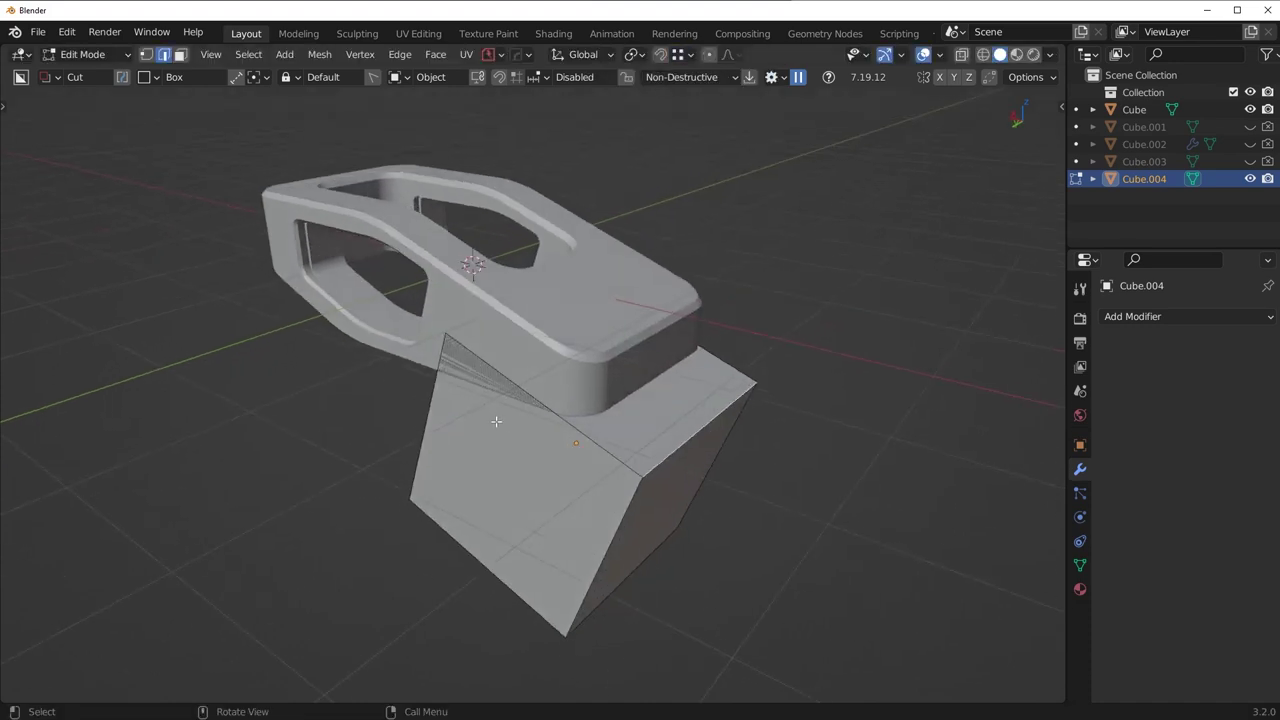
Move the cutter's outer top edge along Z, snapping it to the height of the opposite top edge to level the top face
key("g")
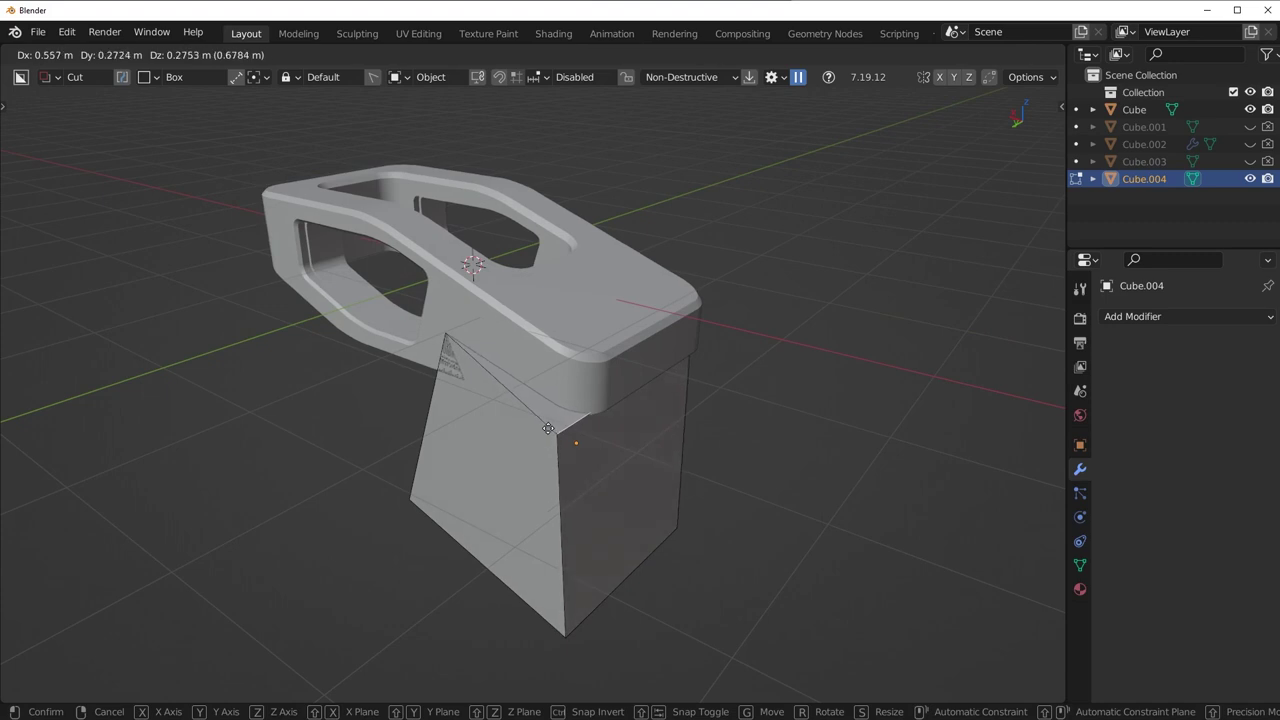
key("z")
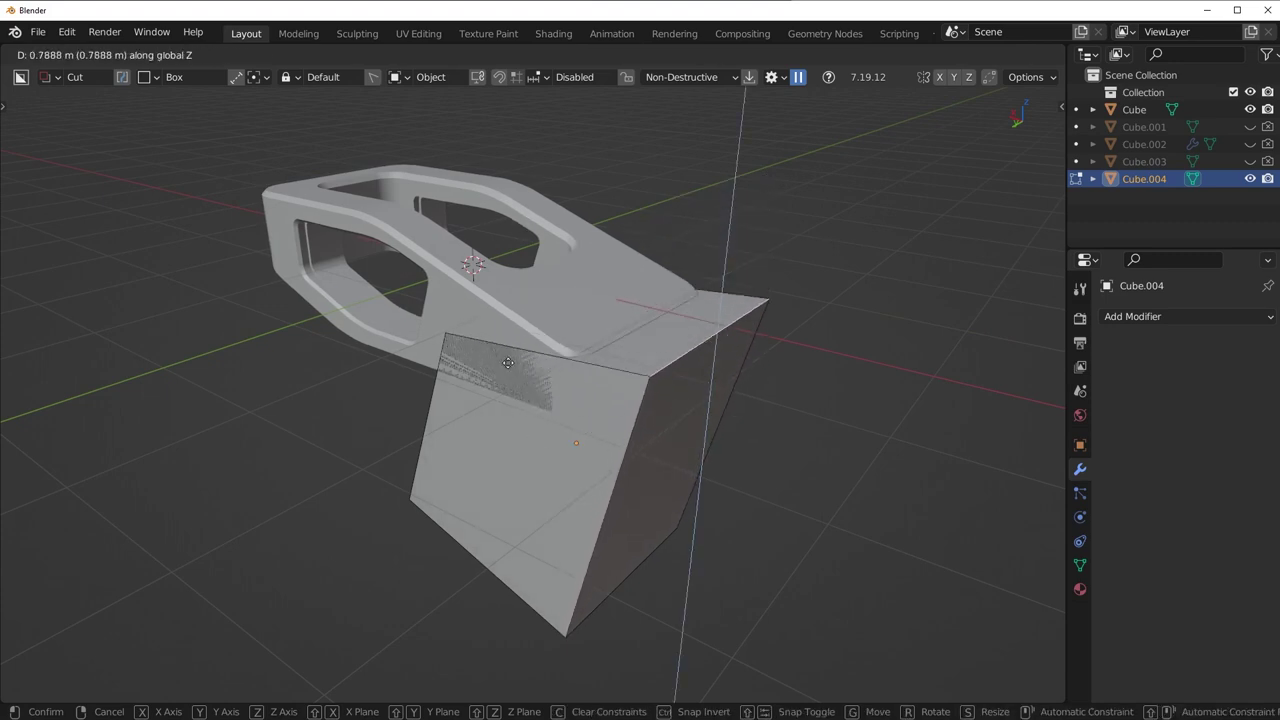
left_click(495, 358)
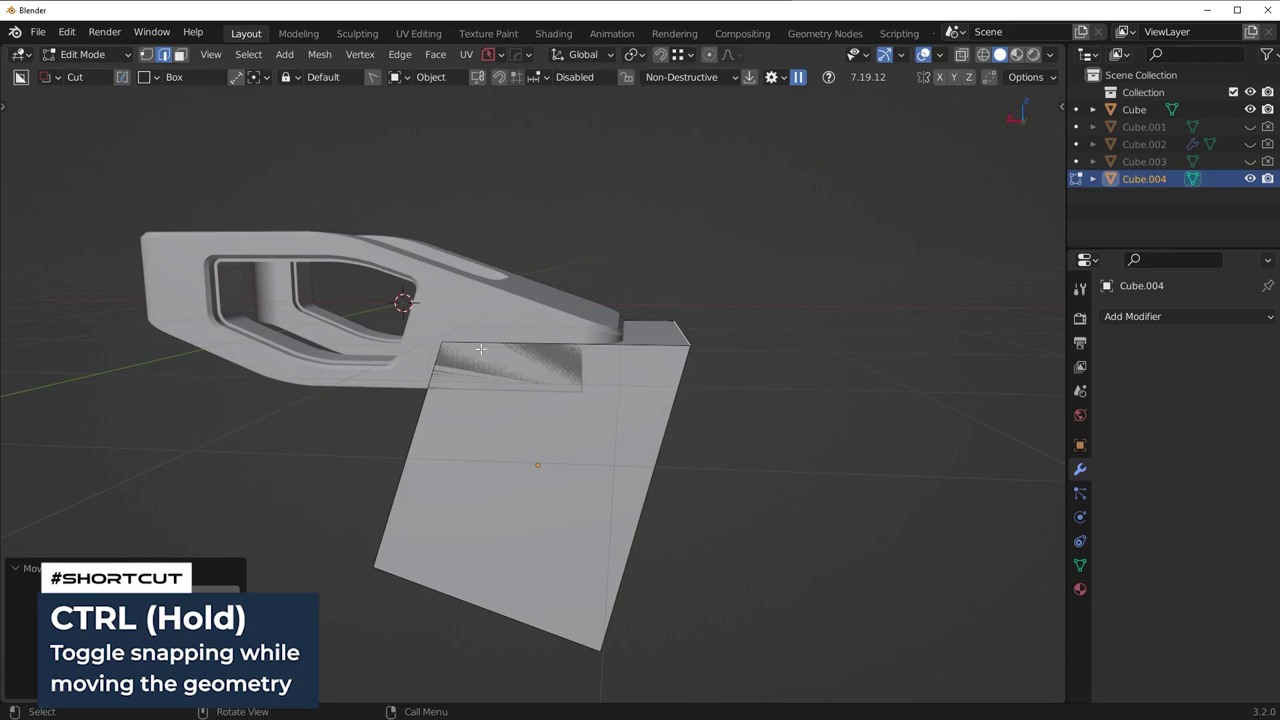
scroll(481, 349, "up", 3)
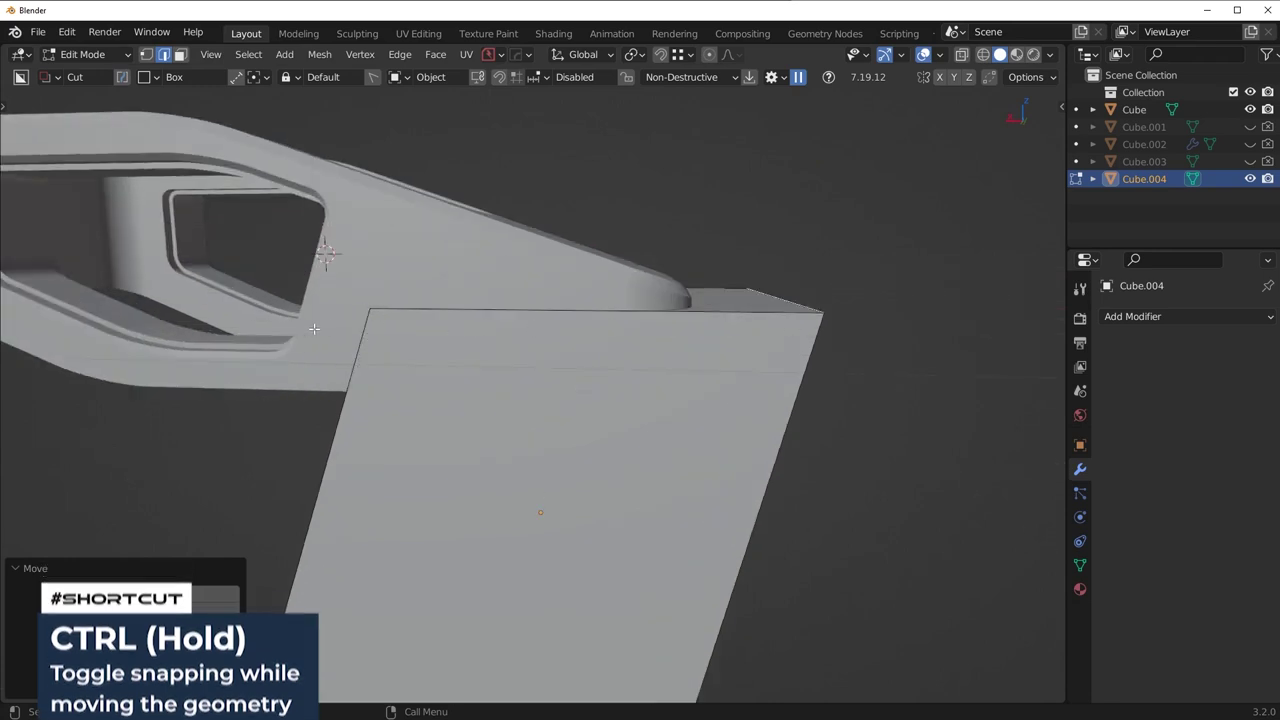
scroll(663, 394, "down", 3)
Scale the entire cutter mesh slightly wider along Y and return to Object Mode
middle_click_drag(800, 356, 733, 465)
key("a")
key("s")
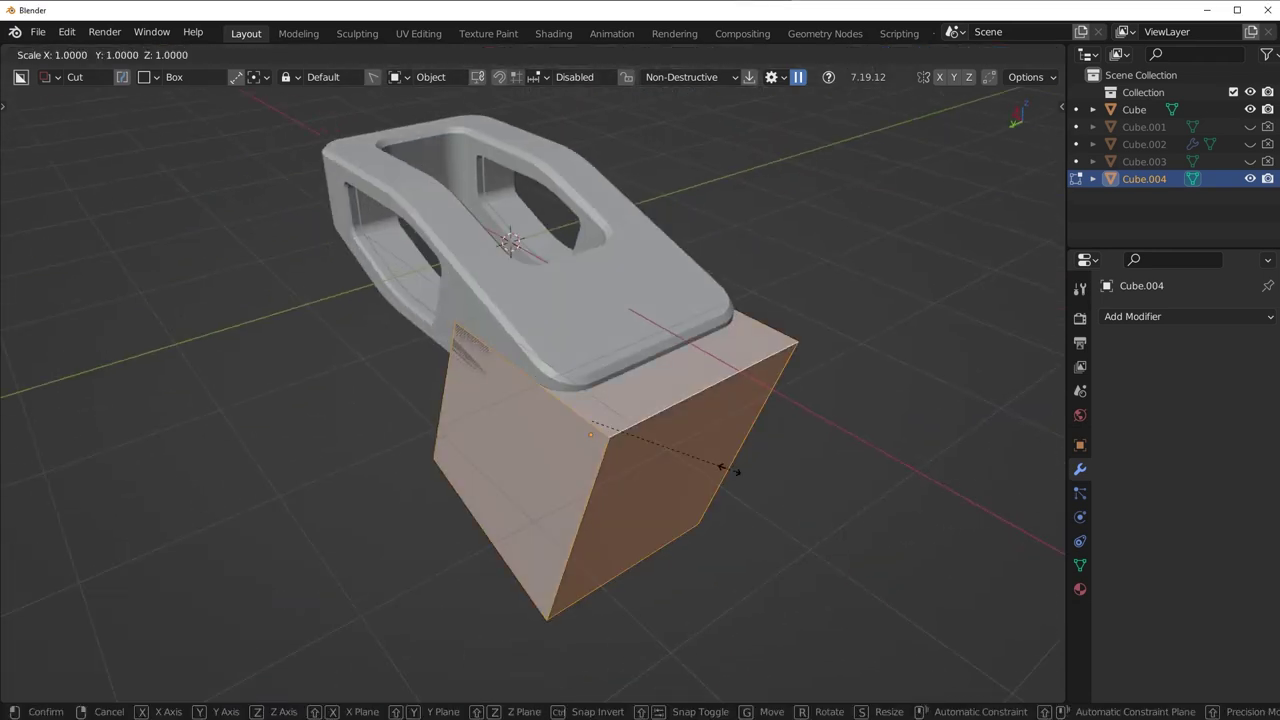
key("y")
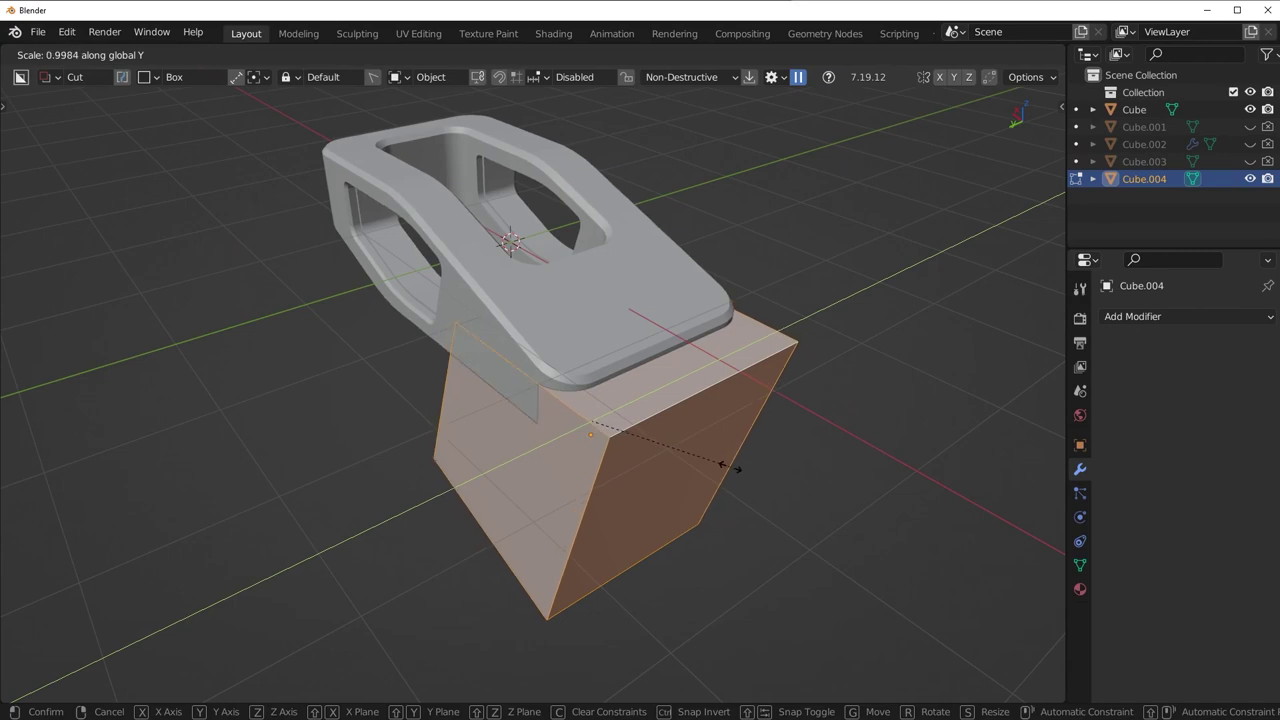
left_click(750, 466)
key("Tab")
Subtract the cutter cube from the body with a Bool Tool Brush Boolean Difference
middle_click_drag(754, 466, 573, 315)
left_click(573, 315, "shift")
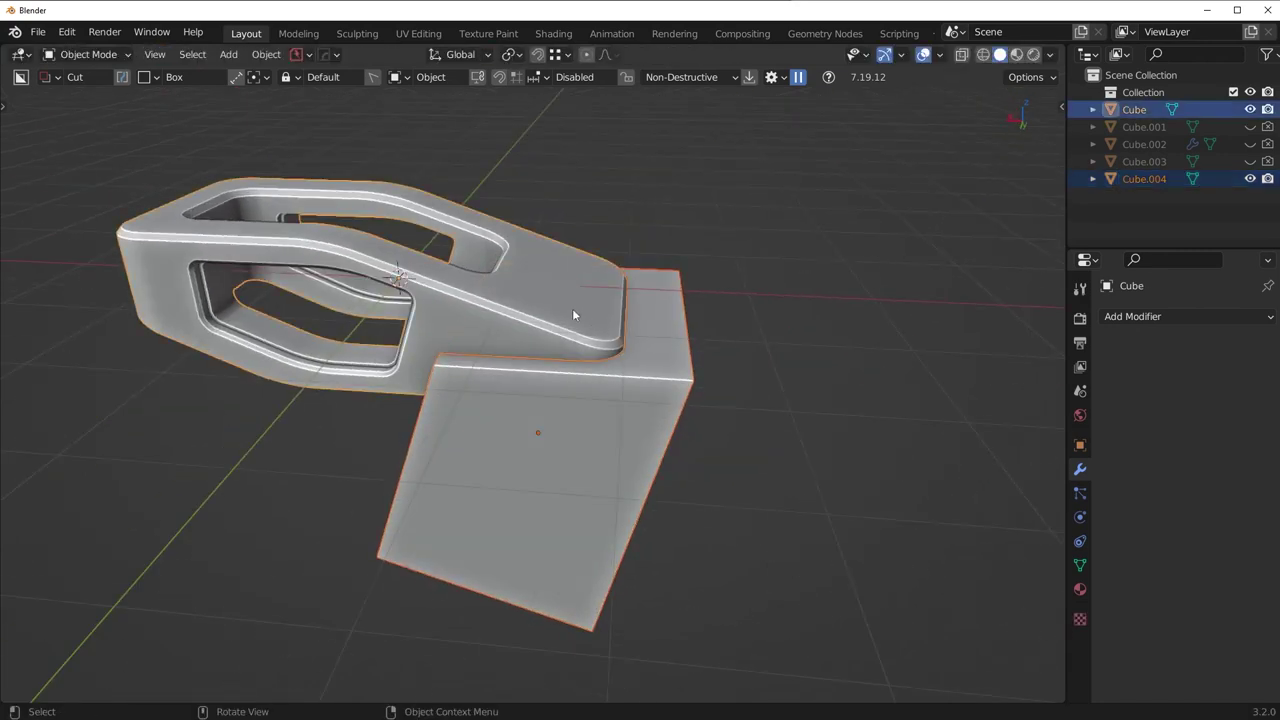
key("shift+ctrl+b")
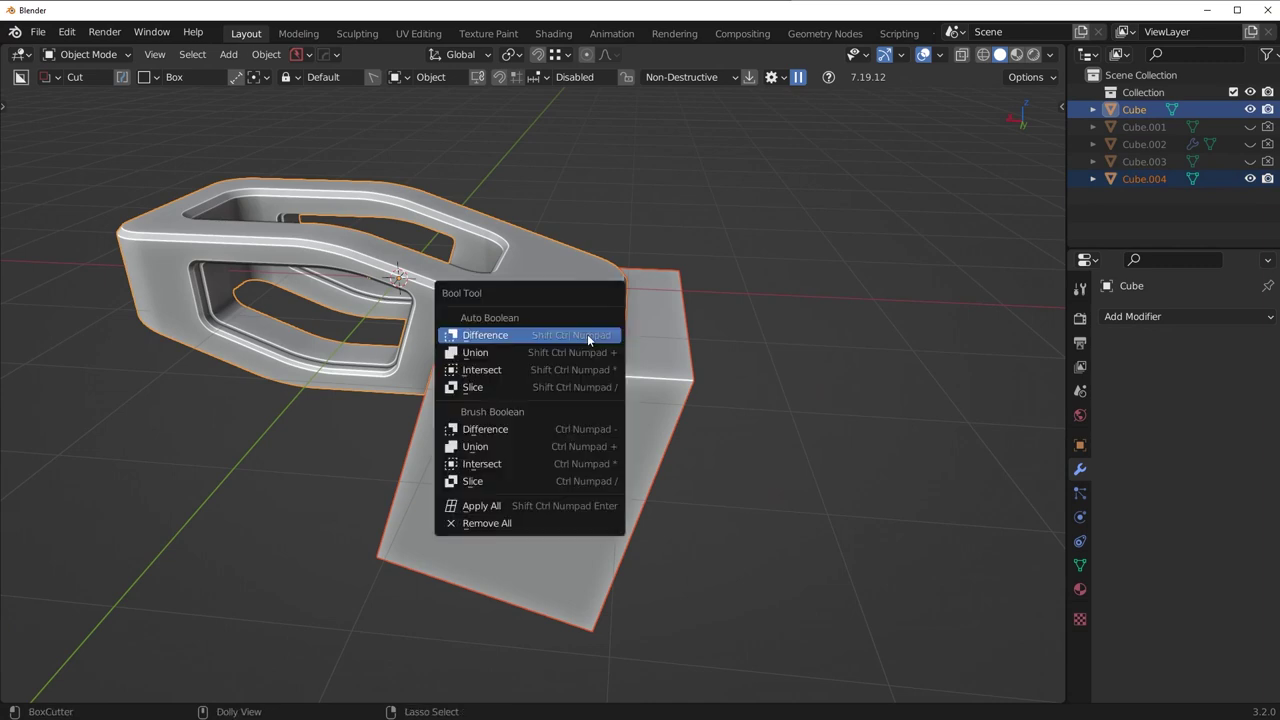
left_click(515, 429)
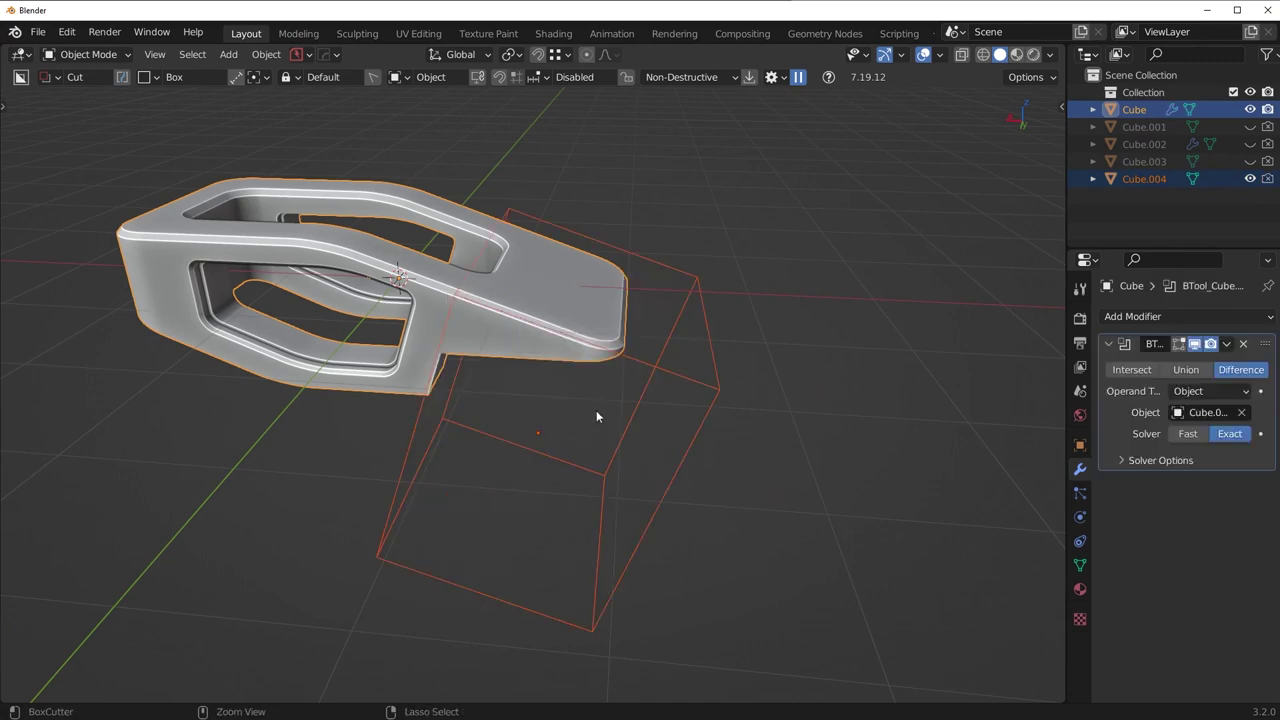
Move the cutter about -0.134 m in X and -0.088 m in Z to reposition the notch under the tapered end
key("KP_1")
key("g")
right_click(674, 335)
left_click(674, 335)
key("g")
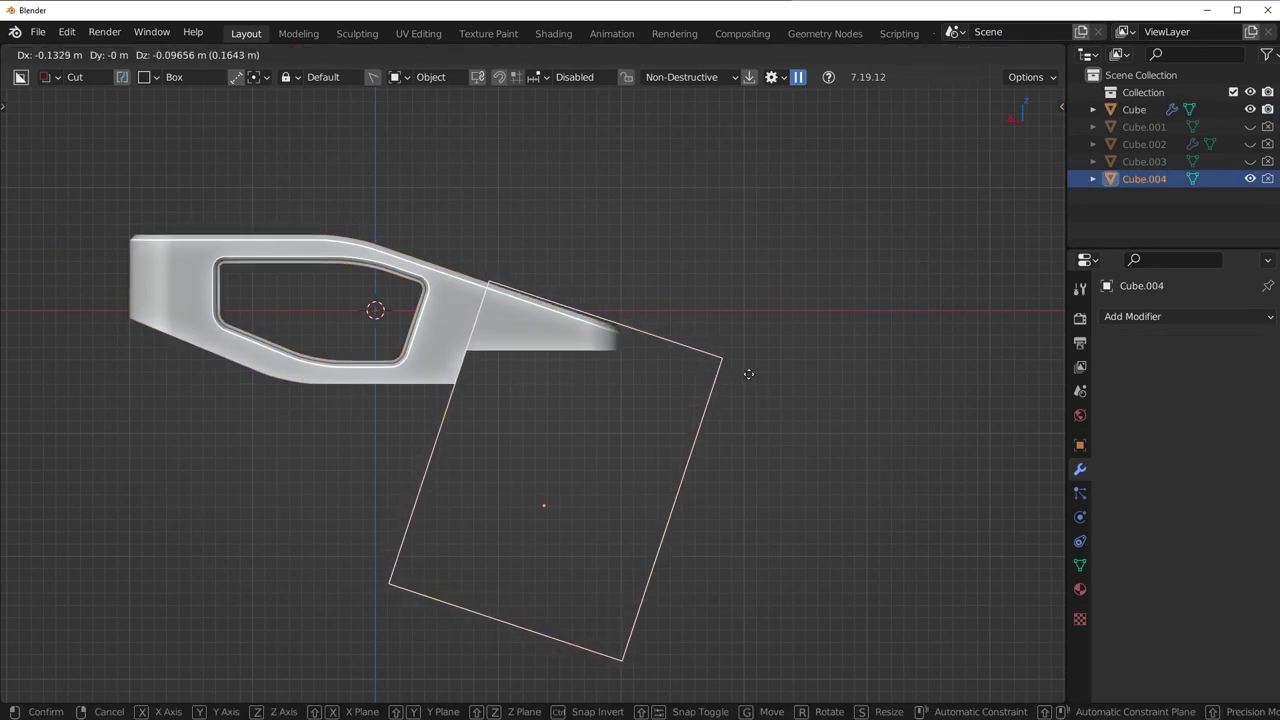
left_click(750, 365)
middle_click_drag(746, 371, 651, 403)
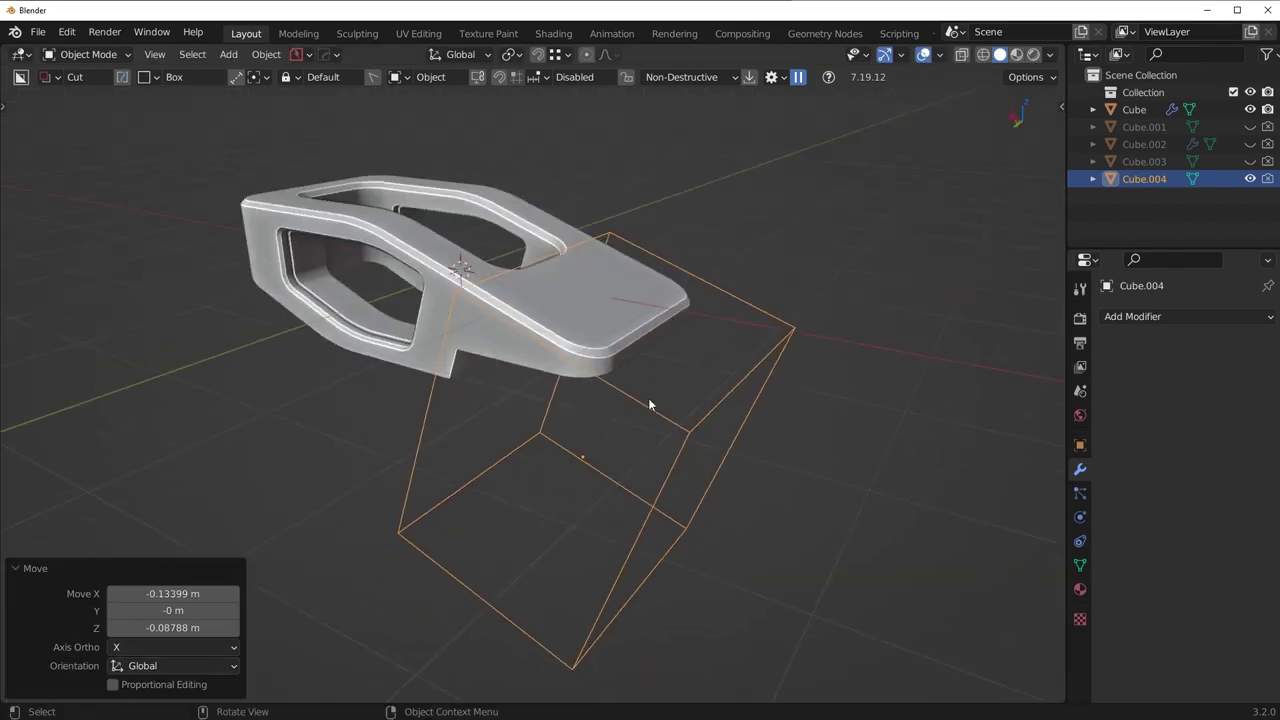
Apply the body's Boolean Difference modifier and hide the cutter cube
left_click(597, 305, "shift")
key("ctrl+shift+minus")
left_click(1222, 345)
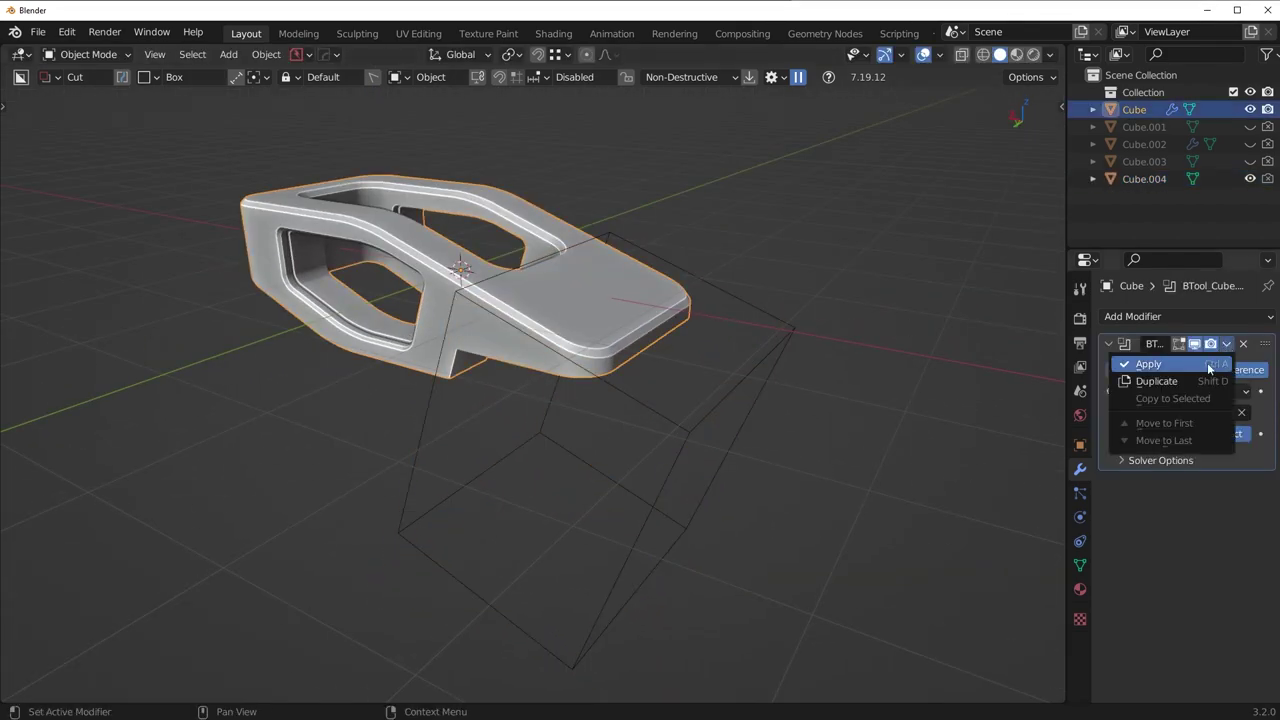
left_click(1210, 364)
left_click(686, 430)
key("h")
Enter Edit Mode on the body and select the notch's short corner edge beside the top opening's rounded inner wall
middle_click_drag(682, 446, 606, 346)
scroll(532, 374, "up", 4)
mouse_move(532, 374)
middle_mouse_down()
mouse_move(554, 383)
mouse_move(531, 360)
middle_mouse_up()
left_click(531, 360)
key("Tab")
left_click(564, 479)
middle_click_drag(683, 483, 585, 424)
scroll(563, 451, "up", 2)
scroll(585, 424, "up", 4)
scroll(585, 424, "up", 1)
left_click(609, 368)
middle_click_drag(609, 368, 506, 415)
scroll(751, 409, "up", 1)
left_click(590, 410)
key("ctrl+b")
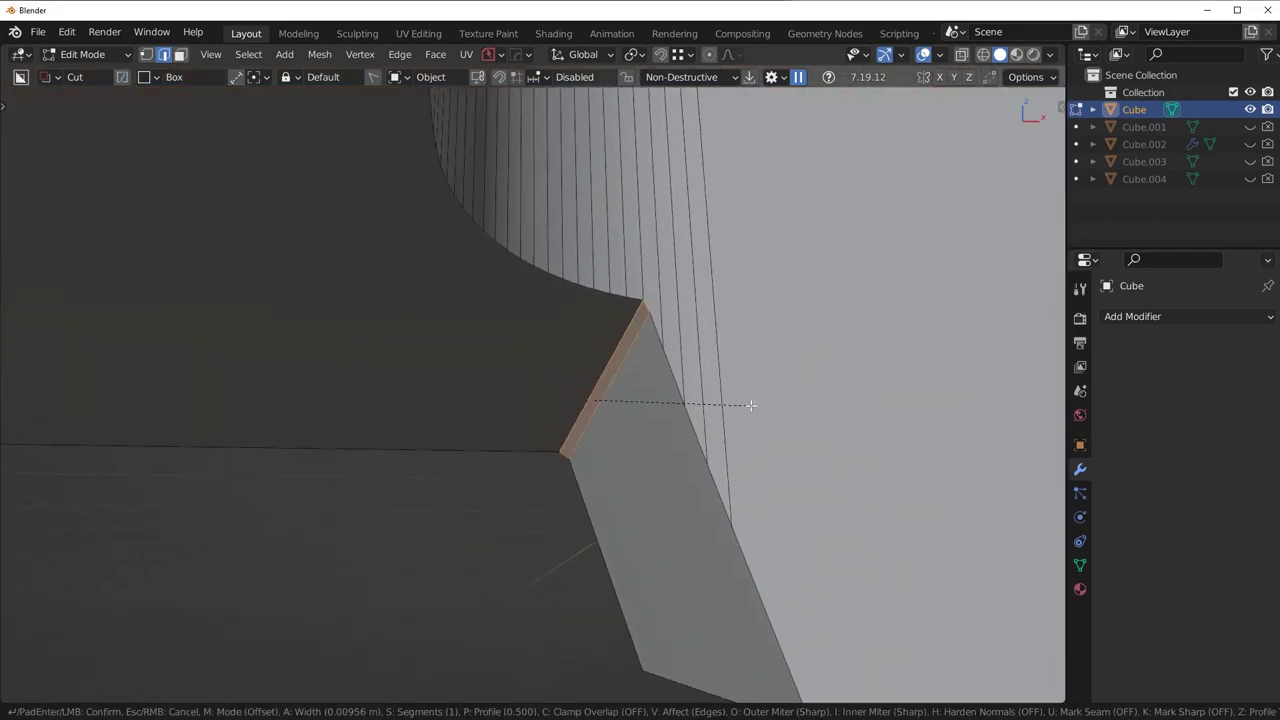
right_click(634, 278)
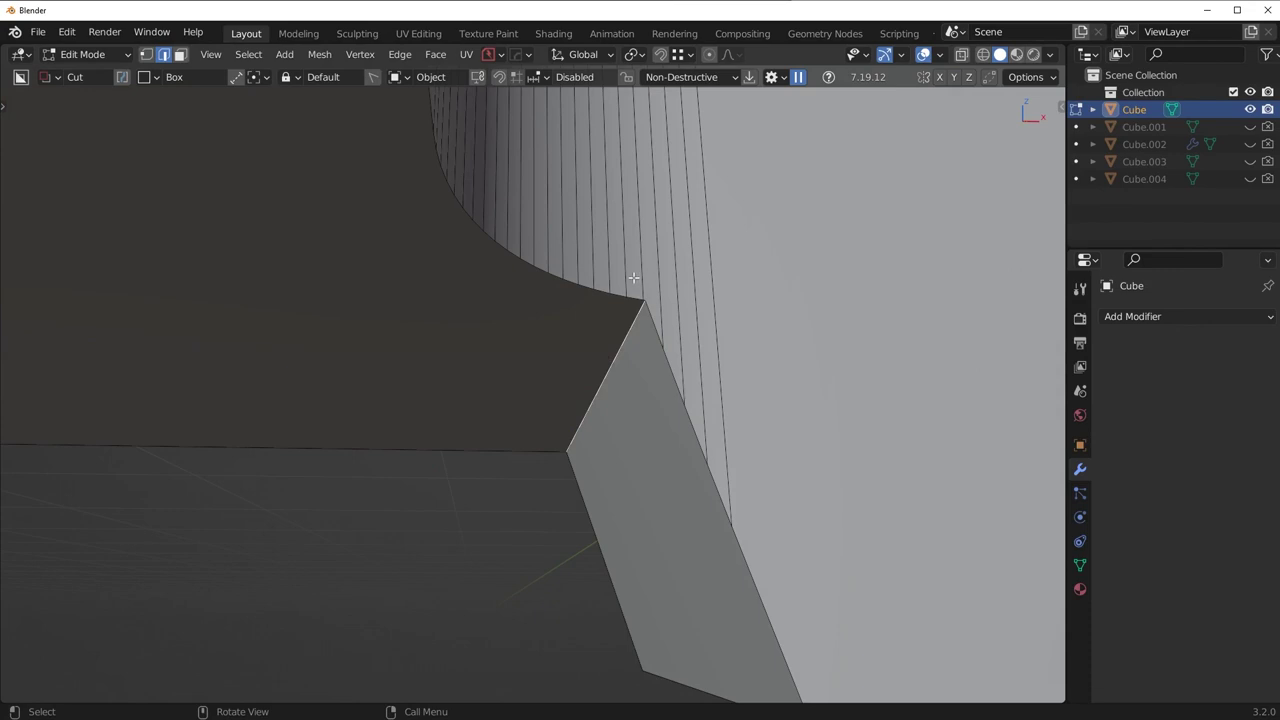
key("ctrl+b")
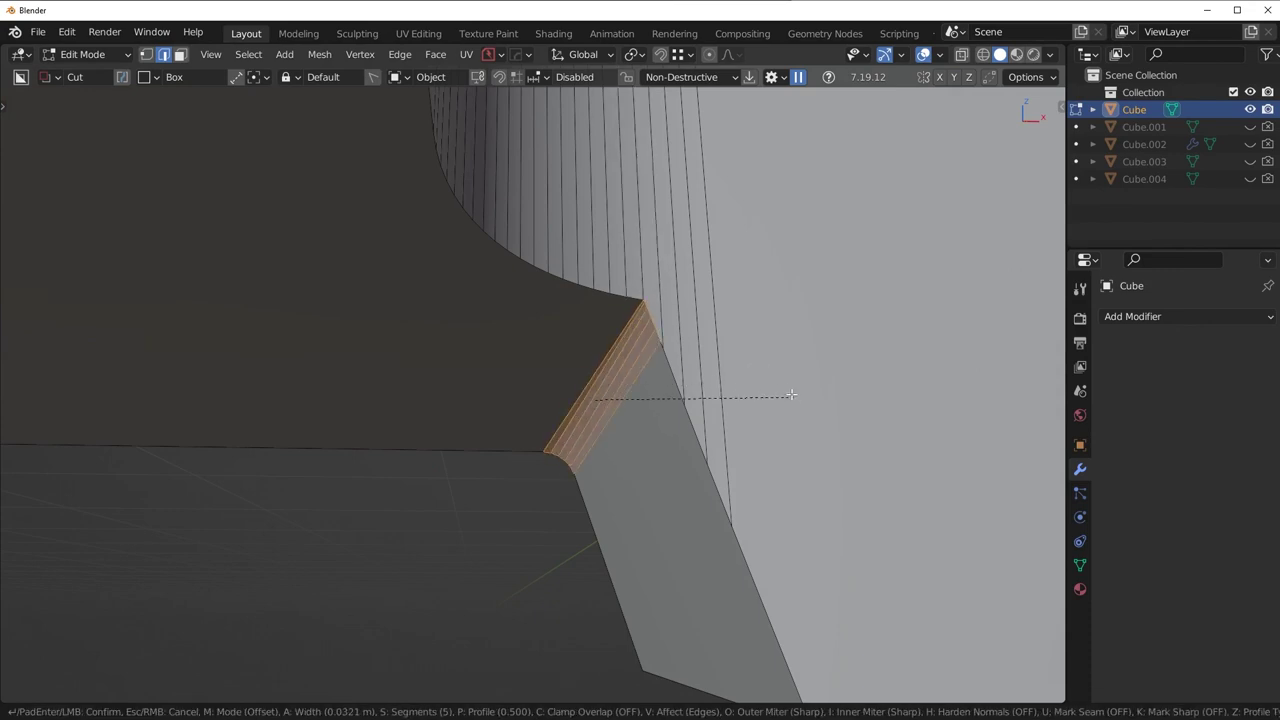
key("Escape")
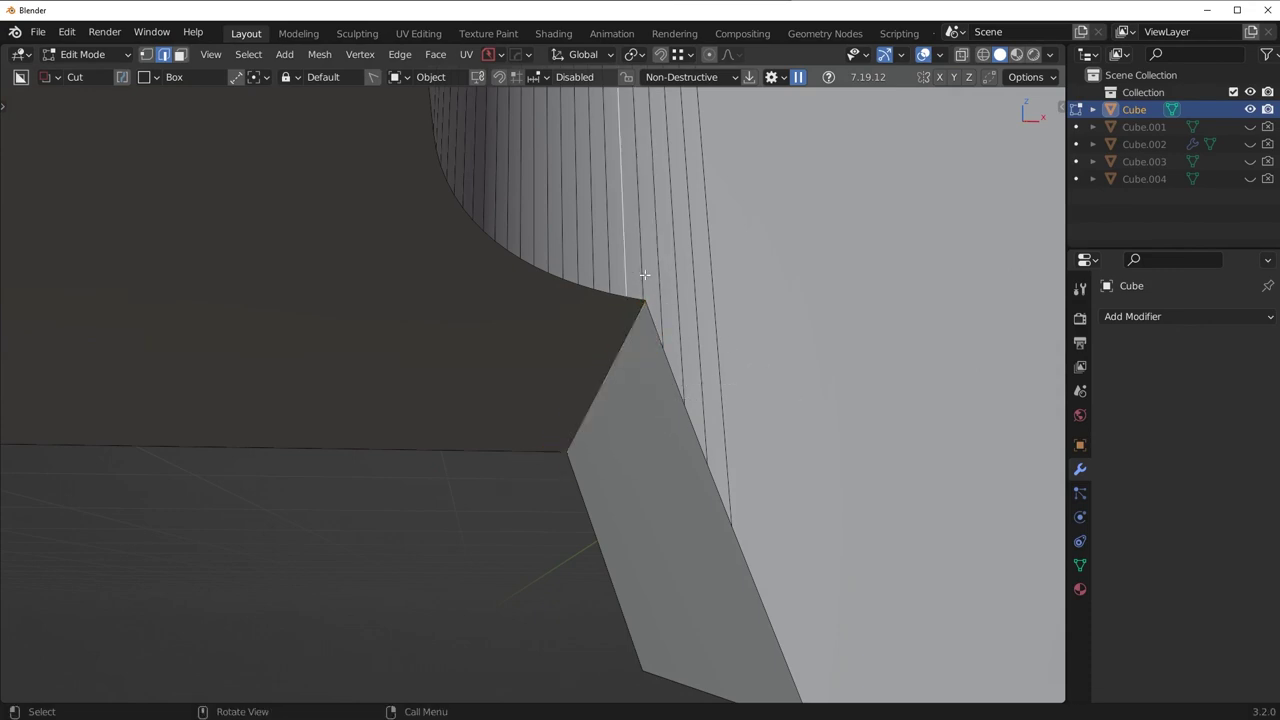
Dissolve the closely spaced vertical edges on the curved inner wall around the notch corner
key("ctrl+x")
key("ctrl+x")
left_click(643, 275)
key("ctrl+x")
left_click(660, 280)
key("ctrl+x")
Bevel the notch's corner edge with a 0.0206 m width and 15 segments, and return to Object Mode
left_click(642, 326)
key("ctrl+b")
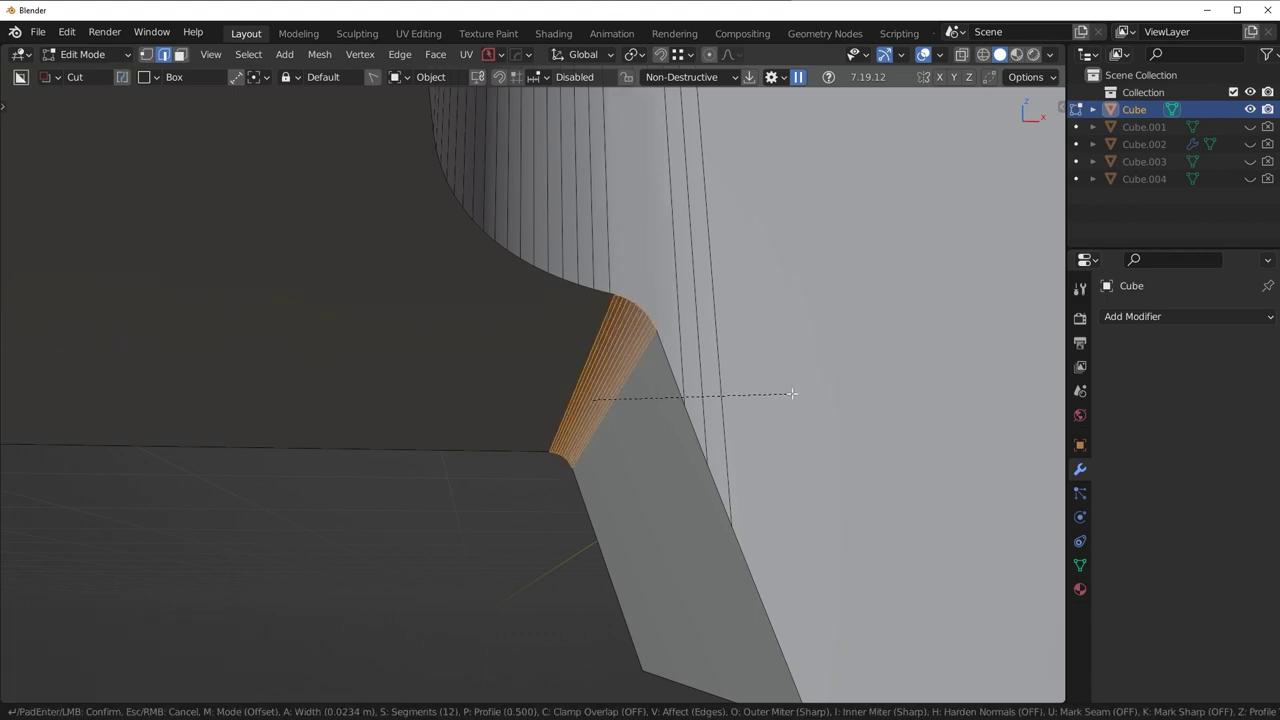
left_click(789, 394)
middle_click_drag(789, 394, 740, 438)
middle_click_drag(746, 304, 609, 445)
key("Tab")
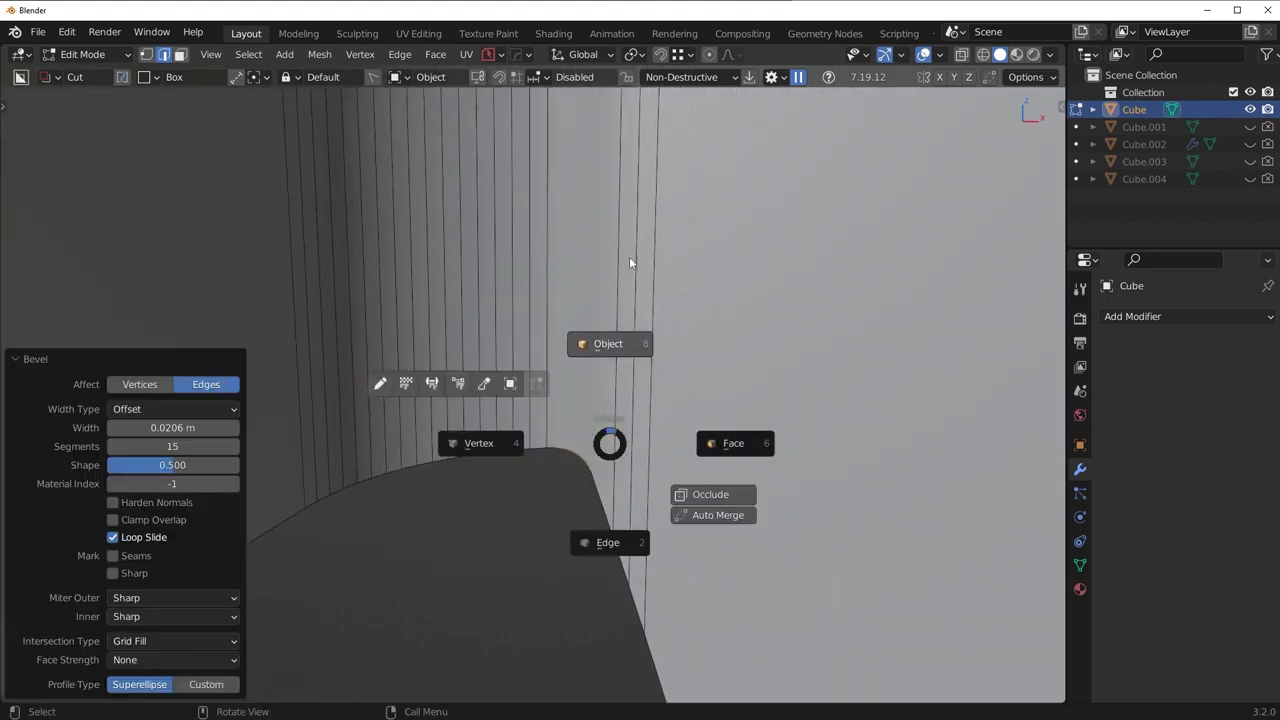
left_click(628, 300)
Inspect the shading around the beveled notch corner, then re-enter Edit Mode and examine the notch from the underside and side
middle_click_drag(651, 209, 646, 443)
scroll(650, 400, "down", 3)
middle_click_drag(652, 358, 537, 366)
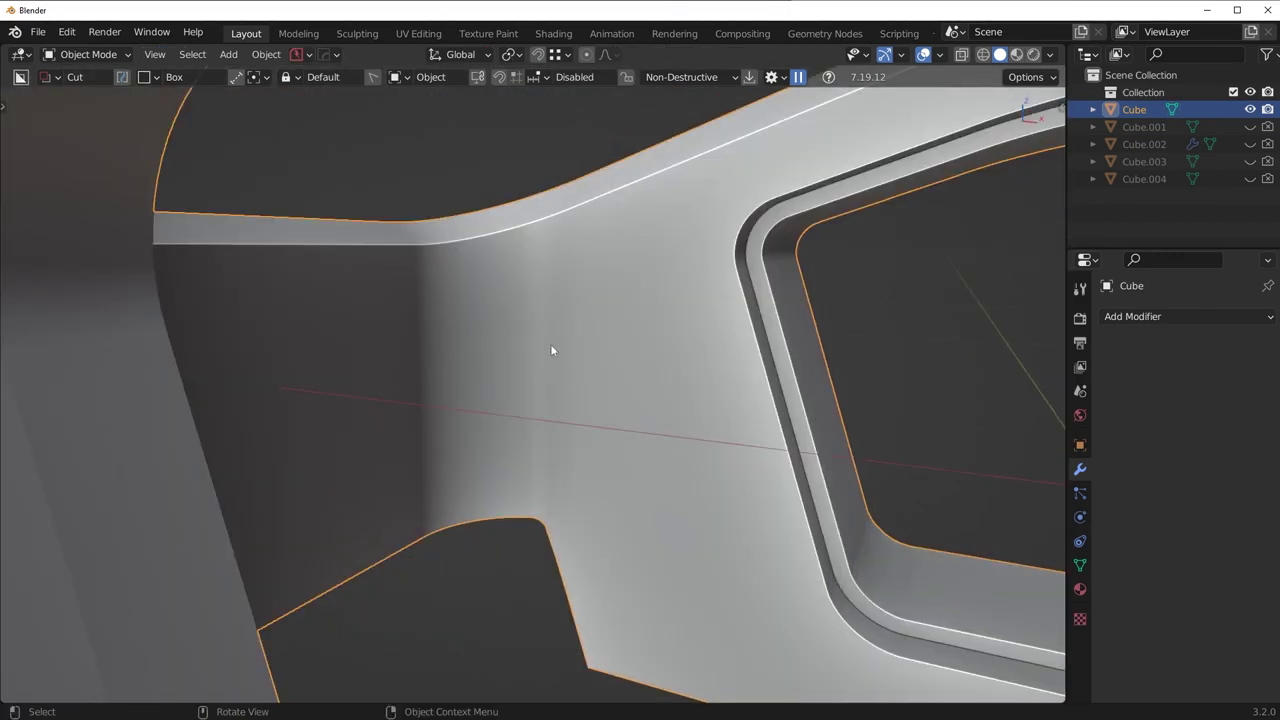
middle_click_drag(551, 430, 594, 445)
key("Tab")
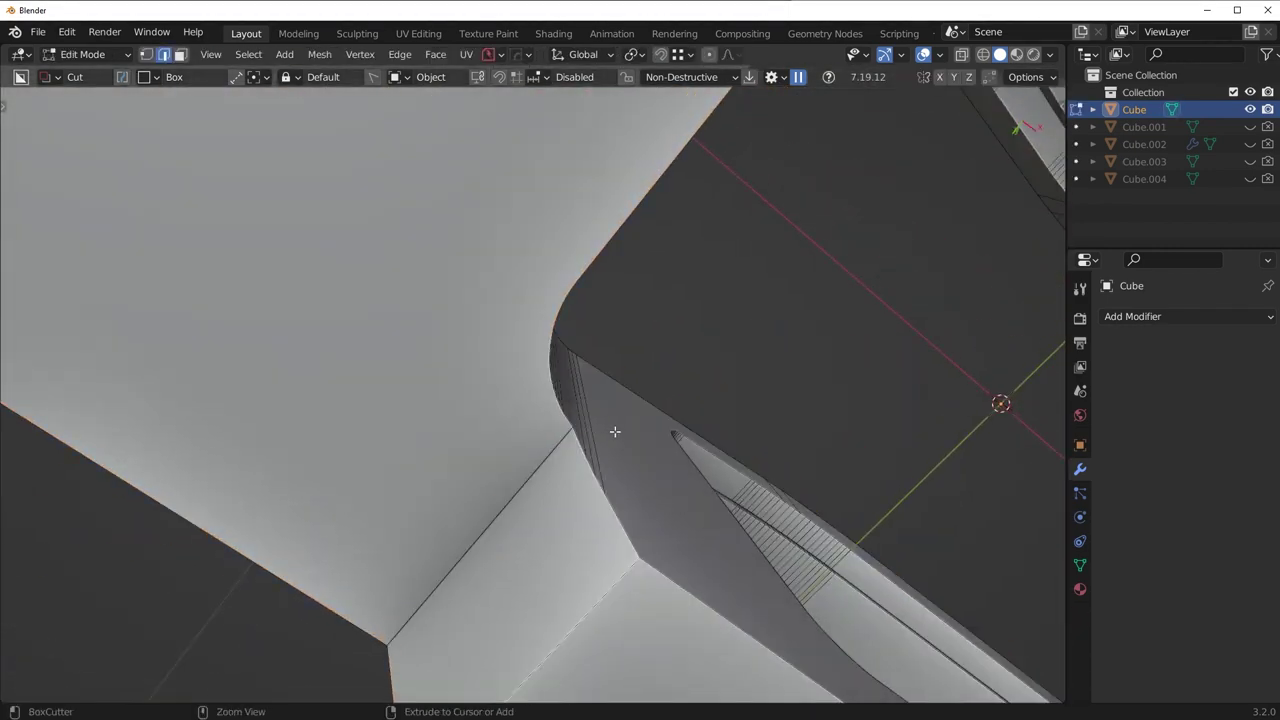
middle_click_drag(463, 394, 650, 470)
middle_click_drag(581, 434, 628, 481)
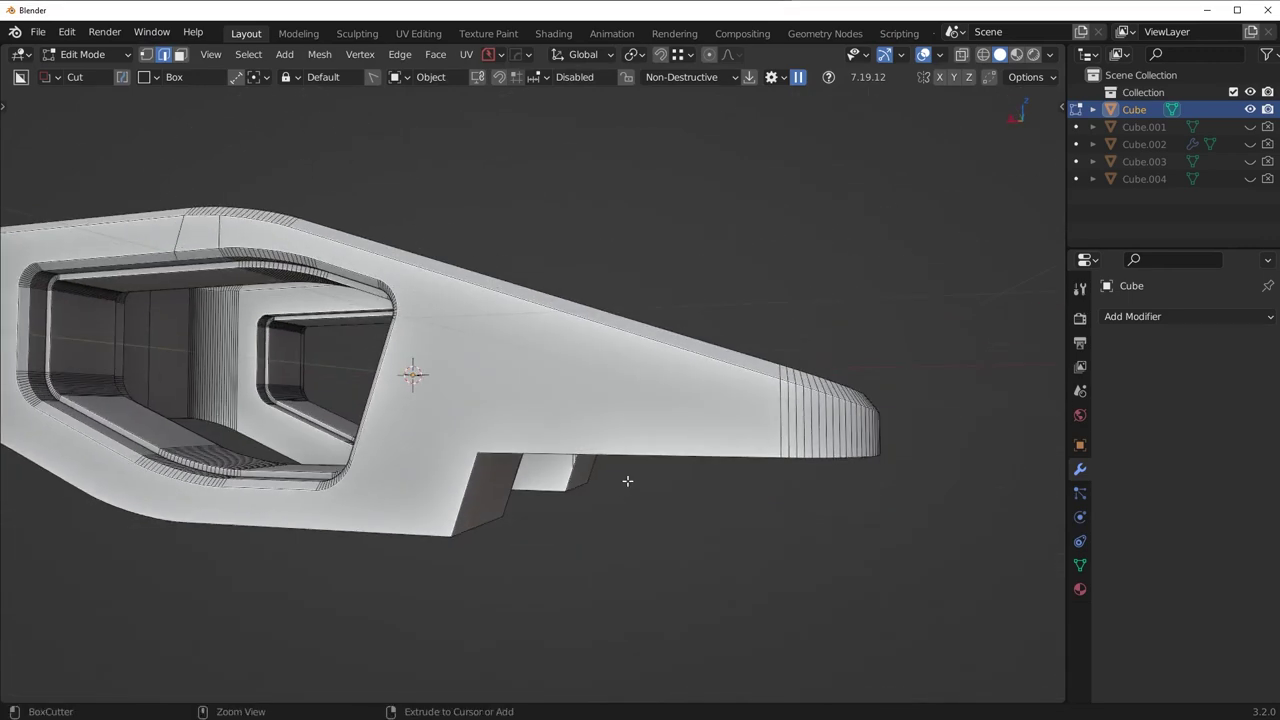
Undo the notch corner edits back to the state where the body's boolean difference is still unapplied and the cutter is shown
middle_click_drag(905, 557, 757, 574)
key("ctrl+z")
key("ctrl+z")
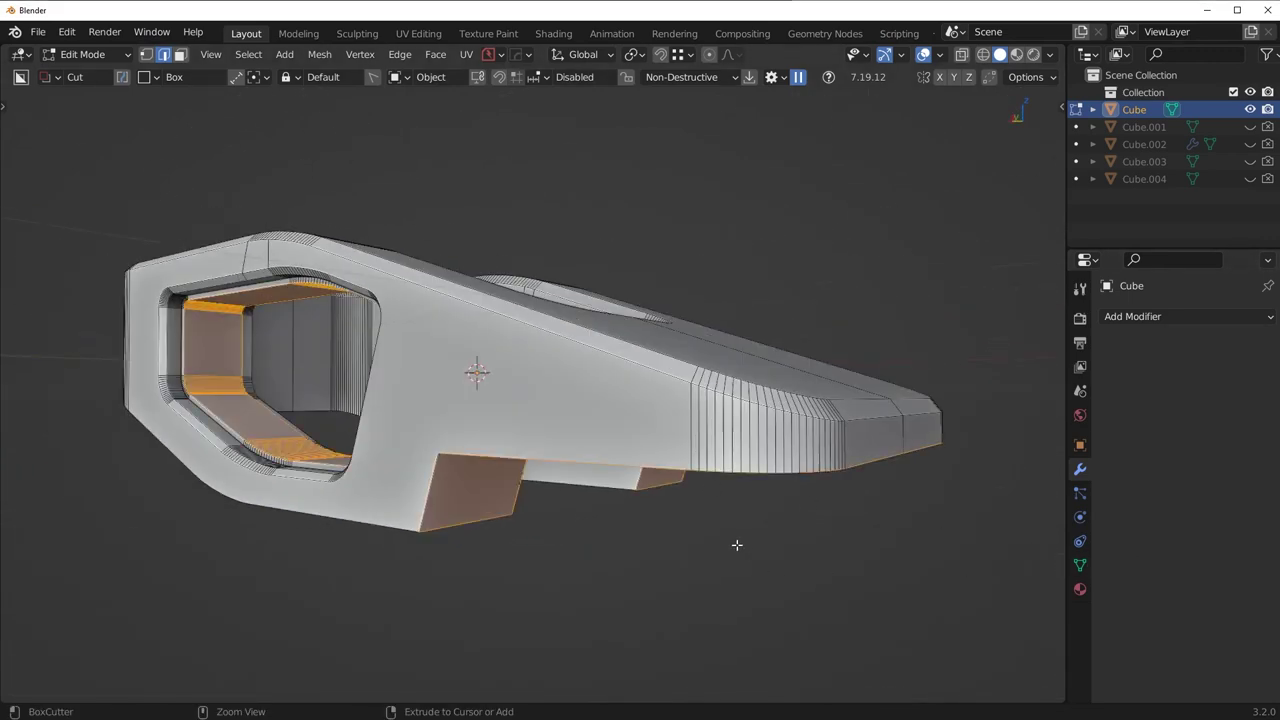
key("ctrl+z")
key("ctrl+z")
key("ctrl+z")
key("ctrl+z")
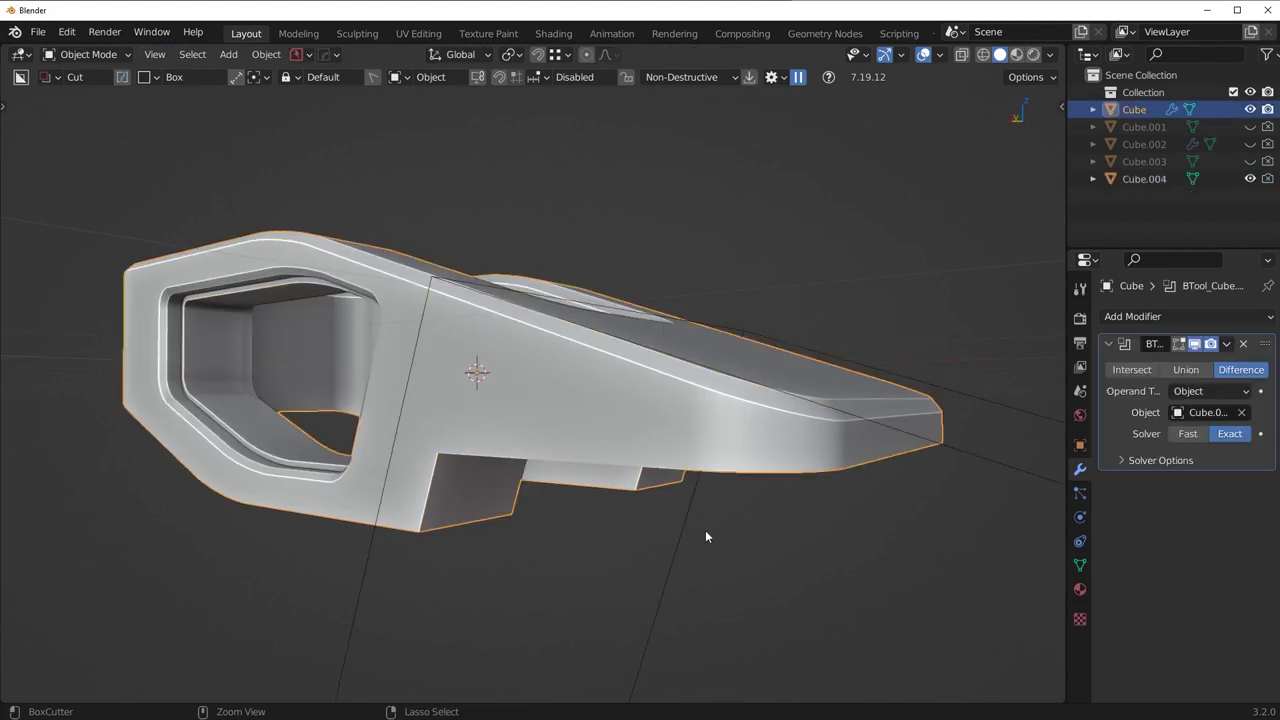
Bevel the cutter box's edge at the notch's inner corner with a width of about 0.091 m and 15 segments, and return to Object Mode
left_click(915, 438)
middle_click_drag(919, 432, 606, 366)
key("Tab")
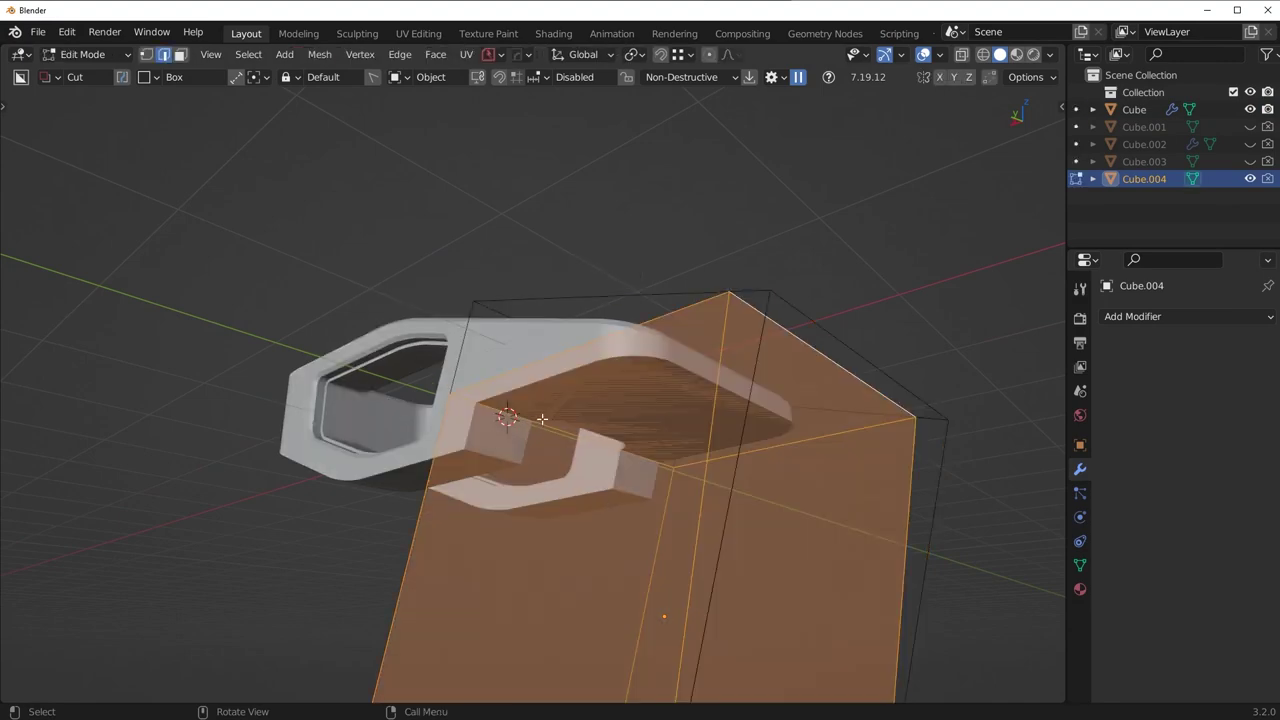
left_click(578, 428)
scroll(706, 463, "up", 5)
key("ctrl+b")
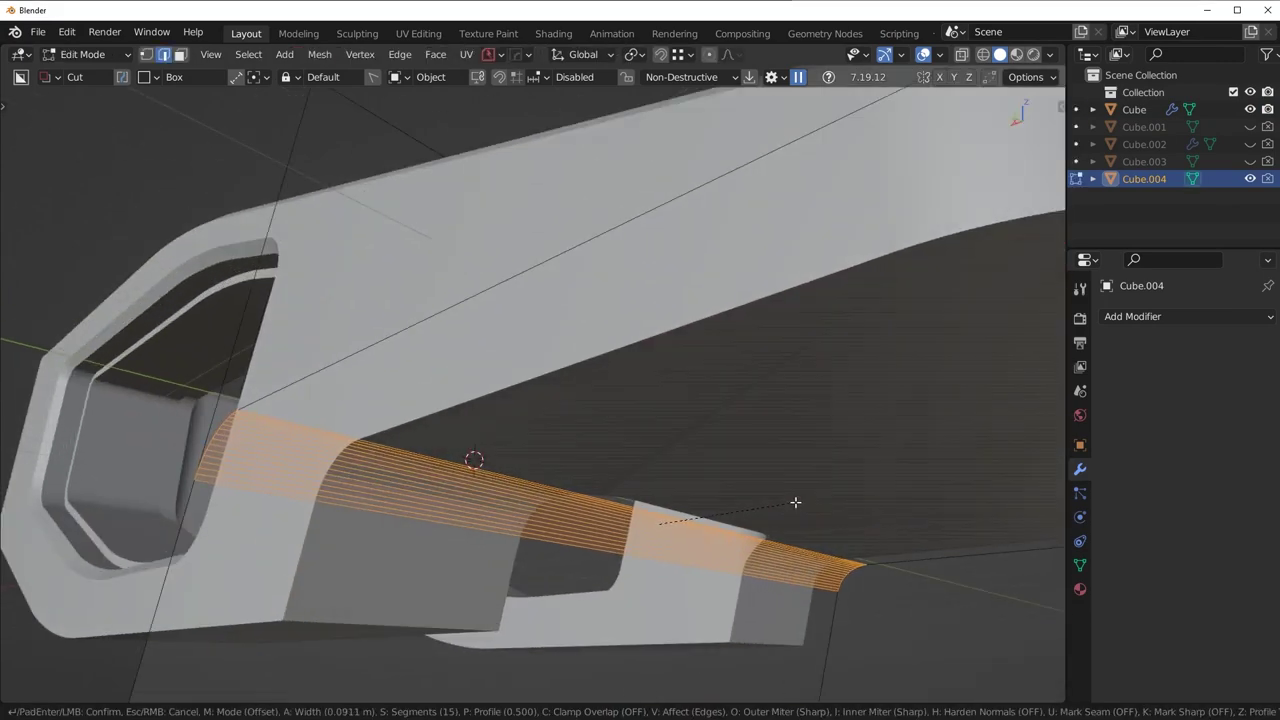
left_click(794, 503)
middle_click_drag(794, 503, 641, 481)
middle_click_drag(774, 494, 737, 457)
key("Tab")
Apply the boolean difference modifier on the body and hide the cutter box
scroll(778, 414, "down", 4)
left_click(686, 423)
left_click(1226, 345)
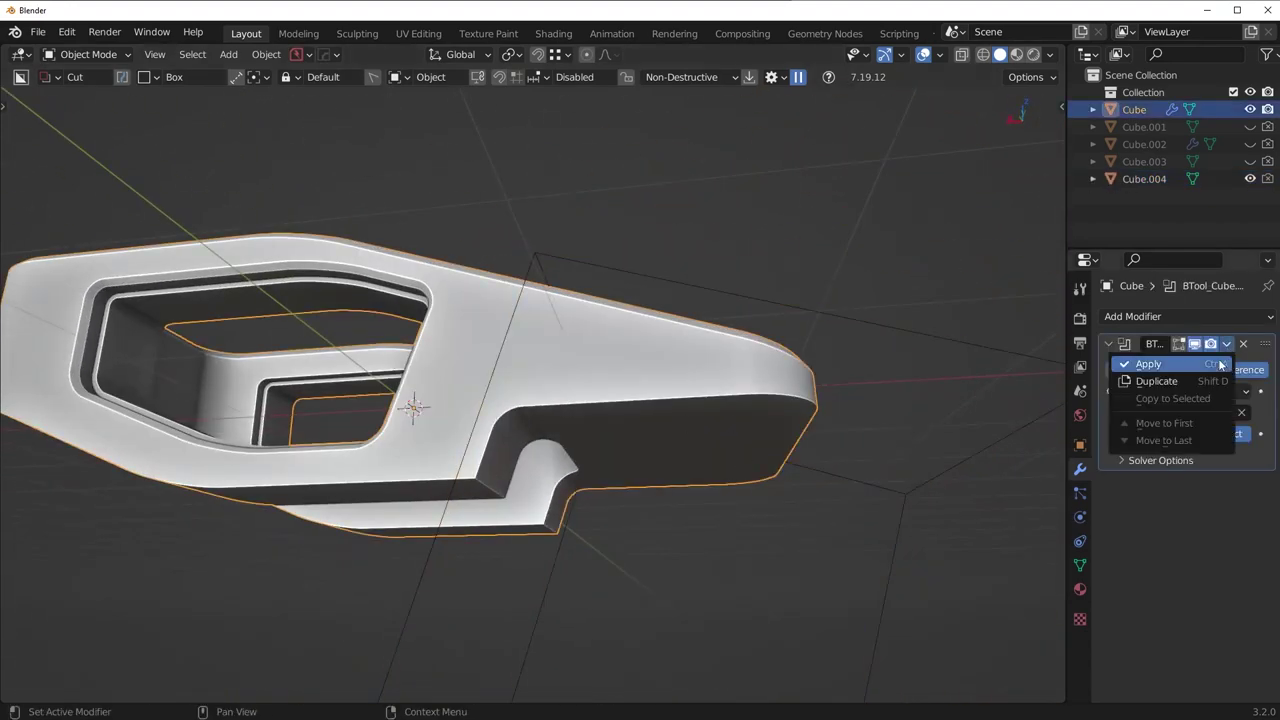
left_click(1180, 368)
left_click(914, 336)
key("h")
Bevel the body's lower outer notch edges on both legs with a width of about 0.085 m and 15 segments, and return to Object Mode
left_click(598, 419)
key("Tab")
left_click(486, 480)
middle_click_drag(658, 540, 615, 470)
middle_click_drag(685, 594, 697, 549)
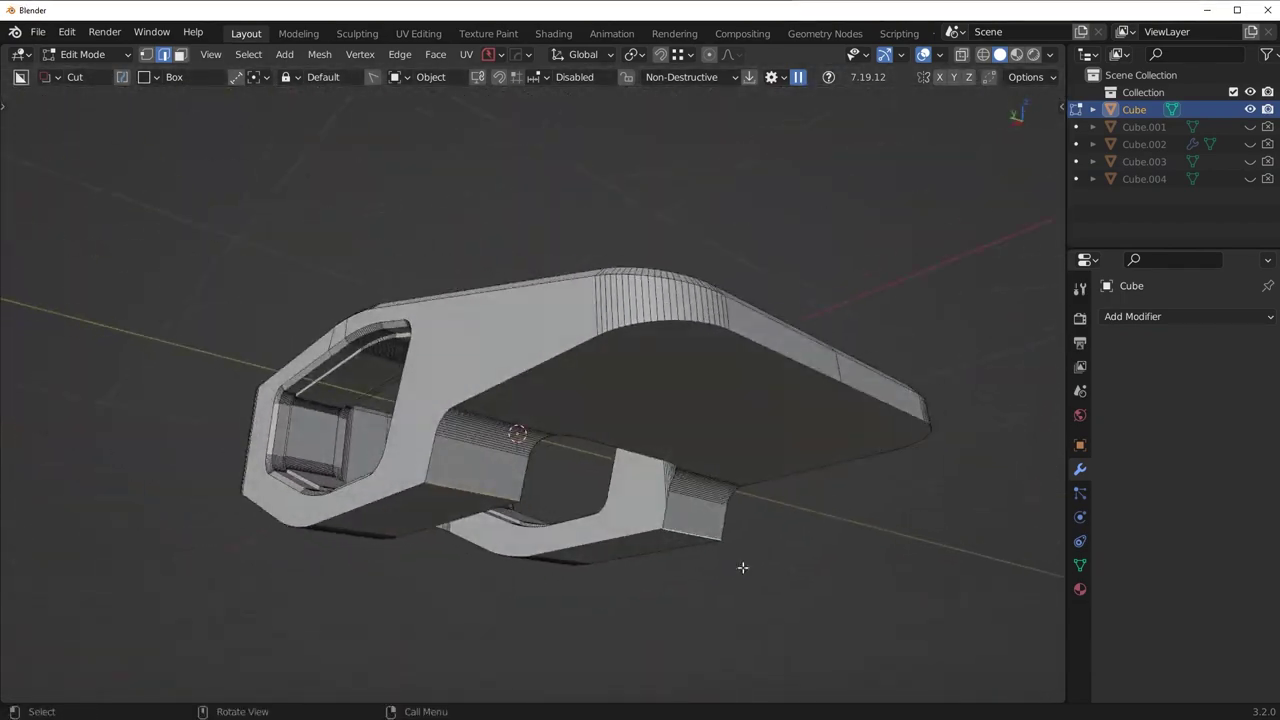
scroll(697, 549, "up", 3)
key("ctrl+b")
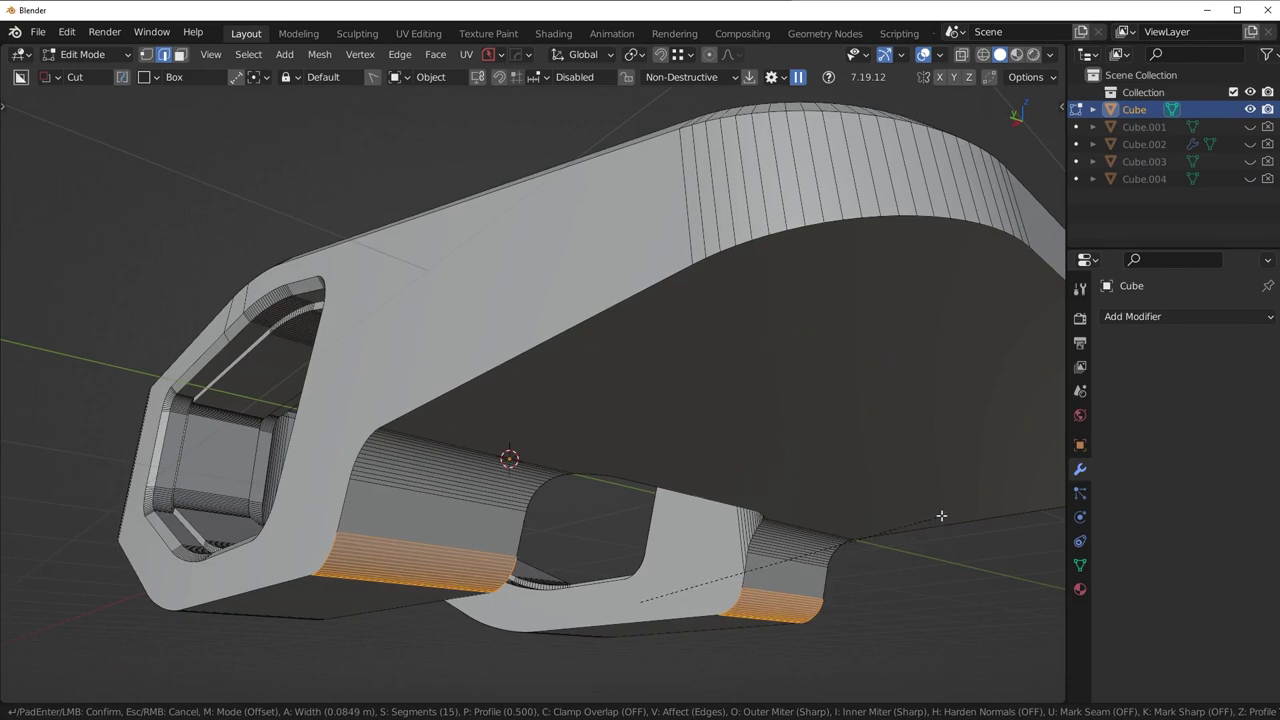
left_click(943, 514)
key("Tab")
Shade the body smooth, check the notch's side profile, and deselect the body
scroll(657, 434, "down", 4)
scroll(665, 469, "up", 6)
right_click(665, 469)
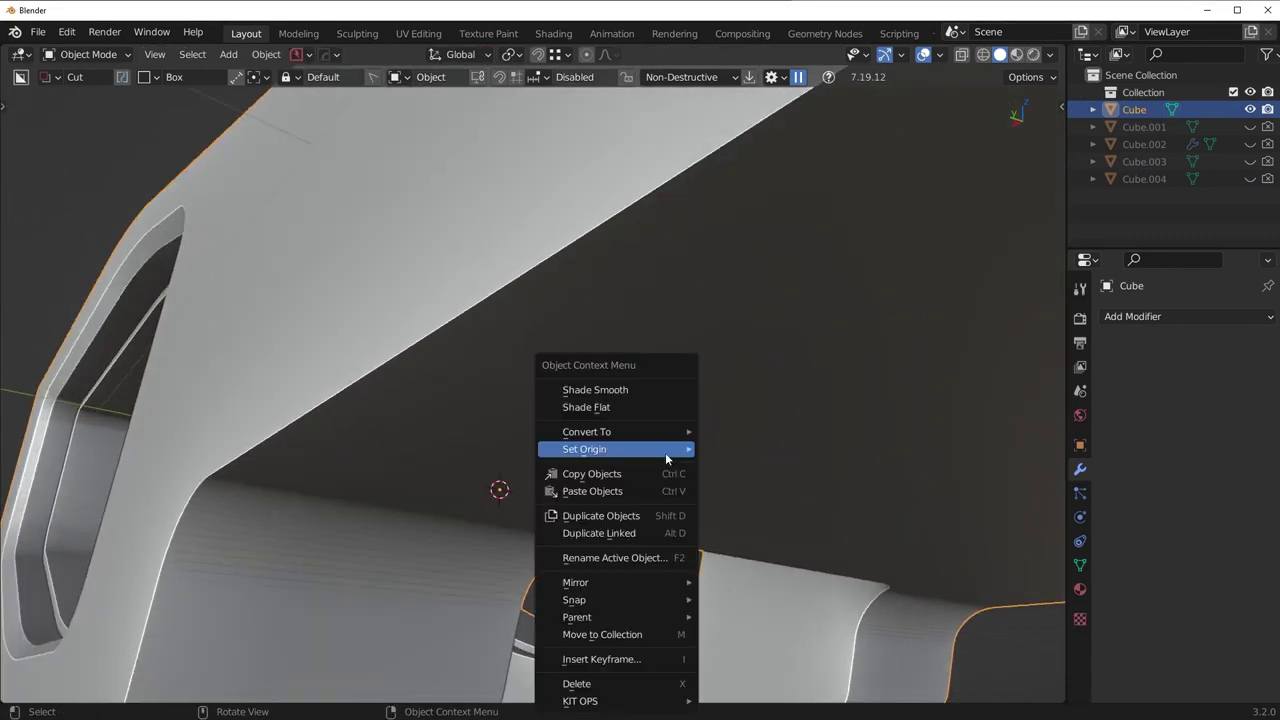
left_click(621, 391)
scroll(621, 400, "down", 4)
middle_click_drag(610, 420, 691, 496)
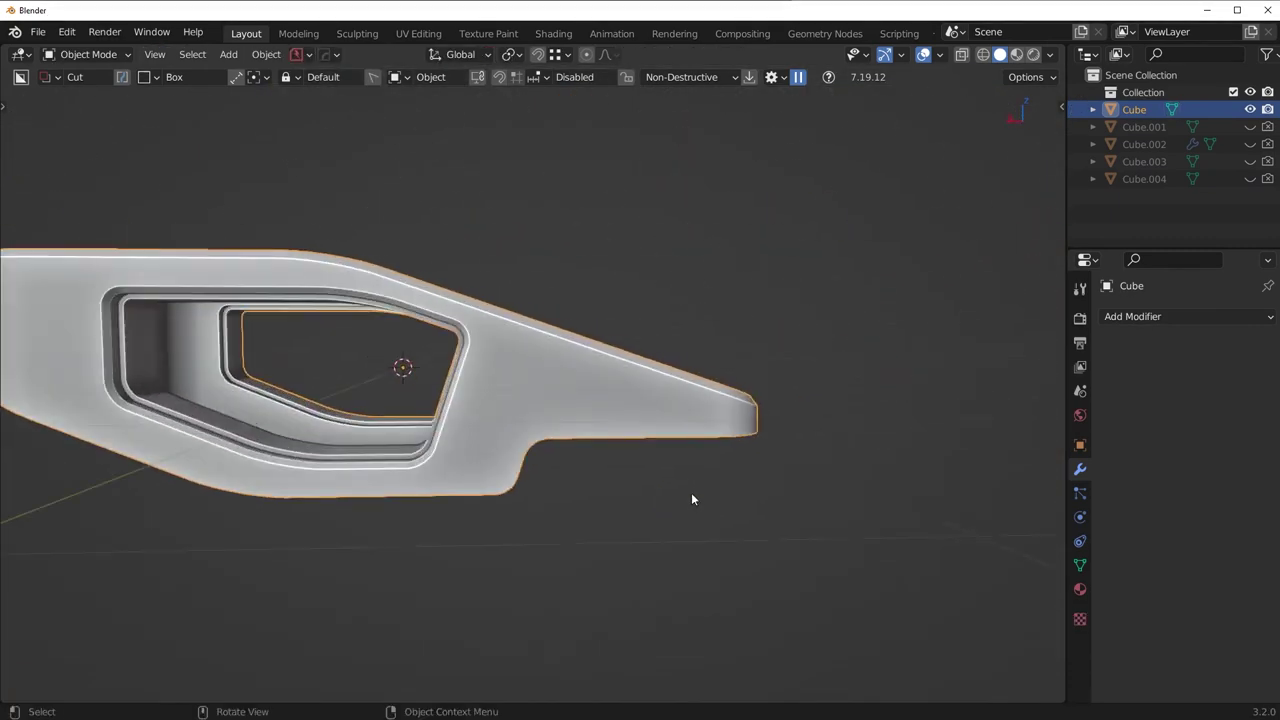
left_click(691, 496)
Examine the finished body's shading, top opening, side openings and rounded notch from above and from the side
scroll(594, 446, "down", 3)
middle_click_drag(594, 446, 686, 524, "shift")
middle_click_drag(686, 524, 411, 479)
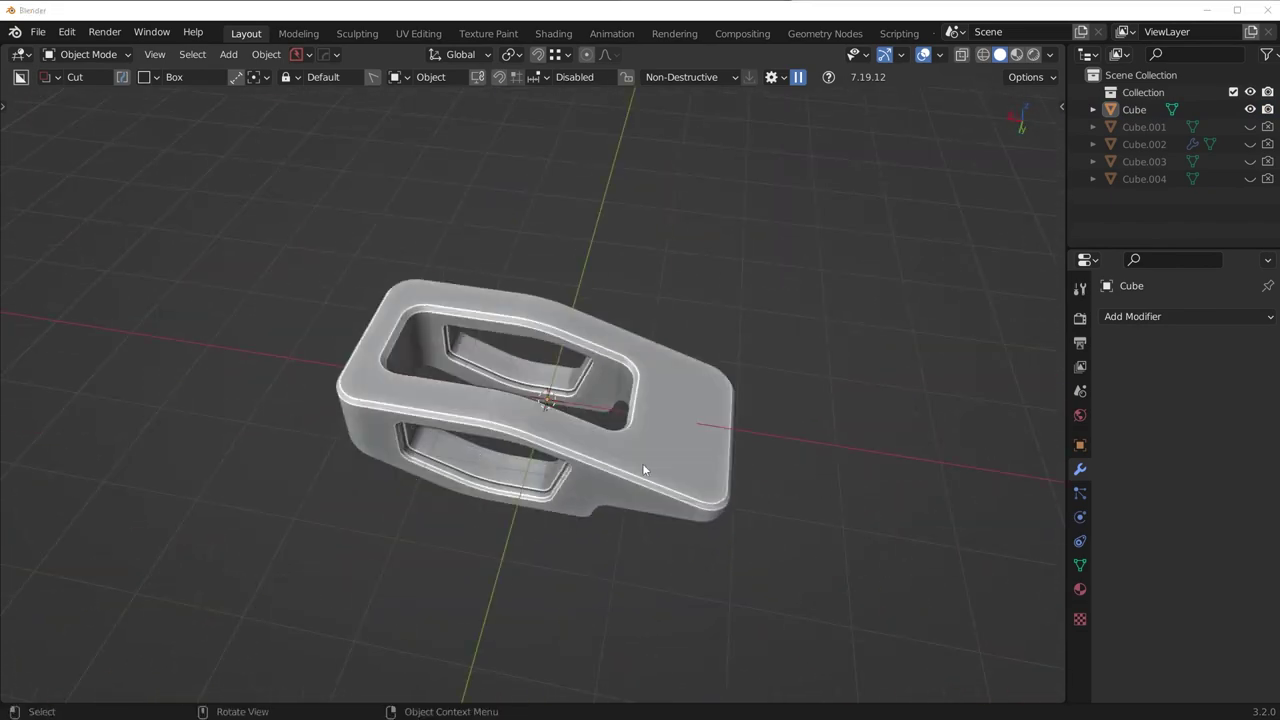
scroll(642, 463, "up", 3)
middle_click_drag(642, 463, 610, 488)
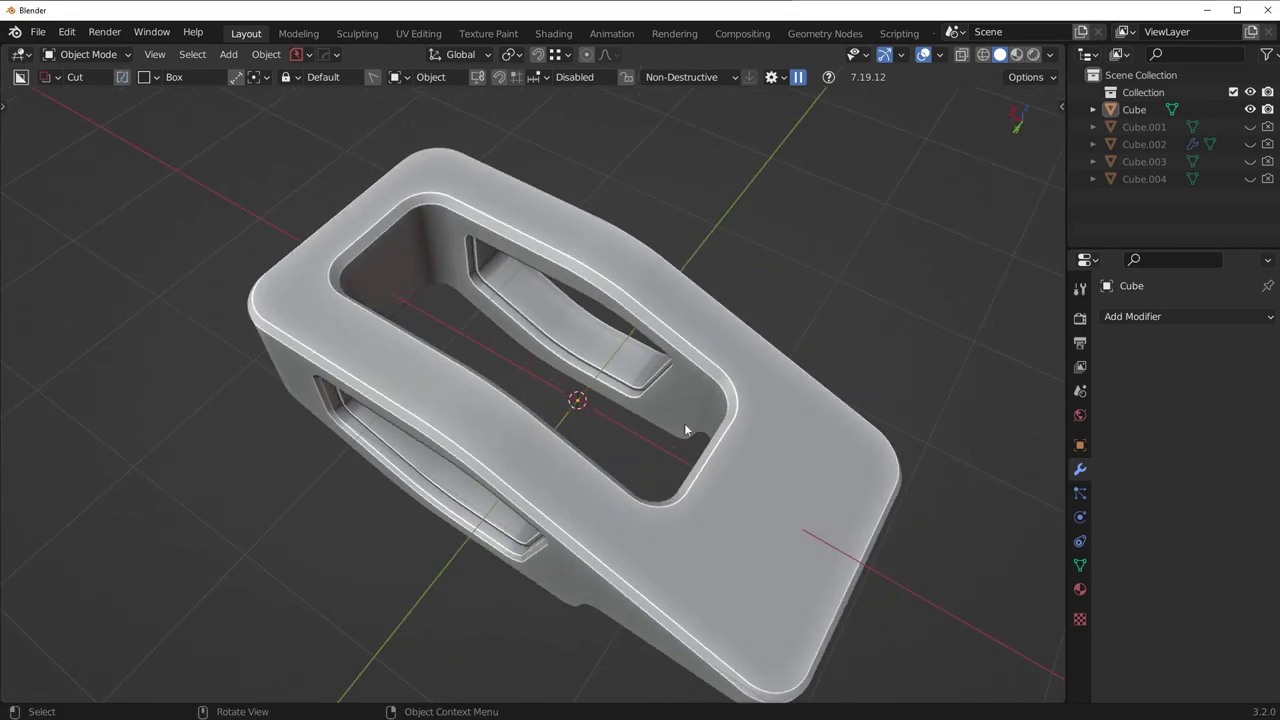
scroll(684, 423, "down", 5)
middle_click_drag(634, 477, 704, 437)
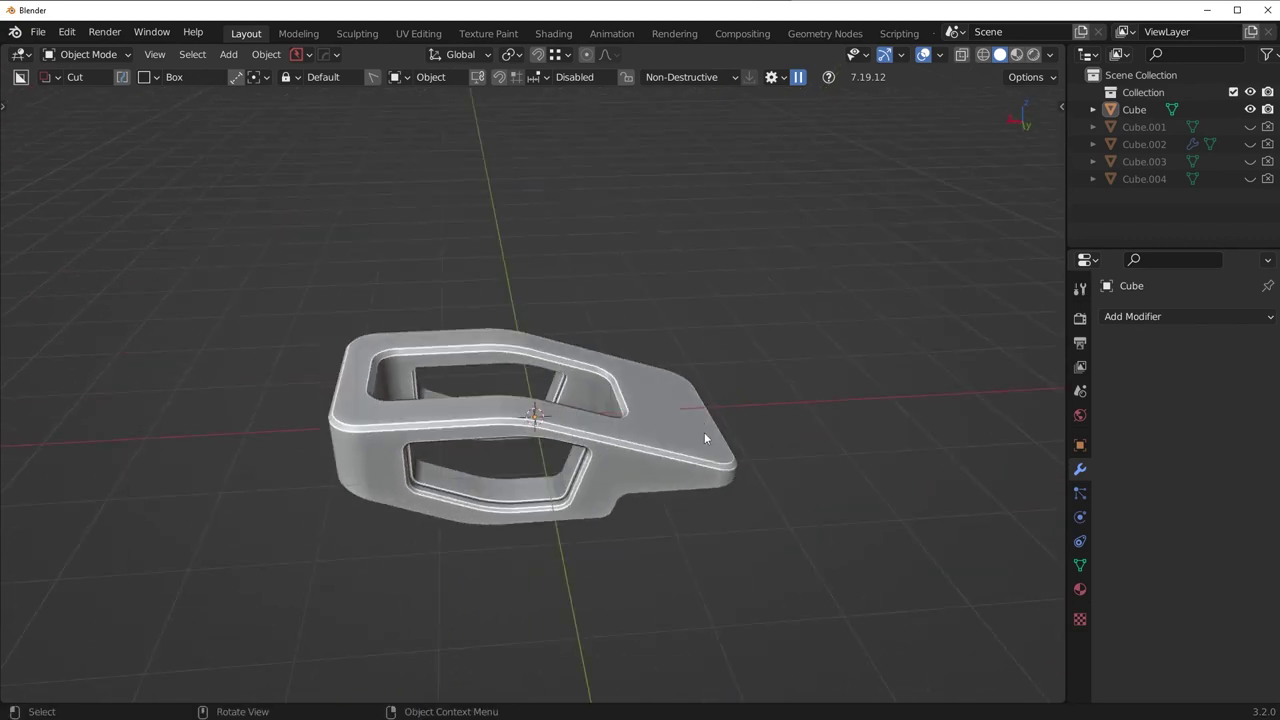